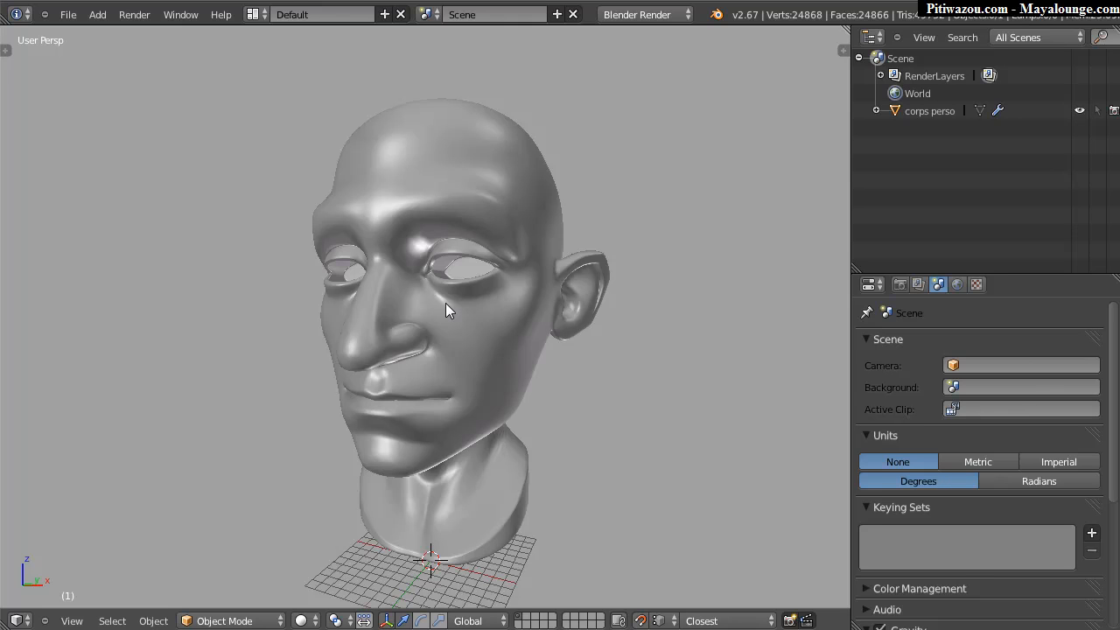
# Make the head mesh "corps perso" unselectable so it serves only as a reference.
pyautogui.moveTo(446, 302); pyautogui.dragTo(467, 361, button='middle')
pyautogui.moveTo(536, 342); pyautogui.dragTo(552, 308, button='middle')
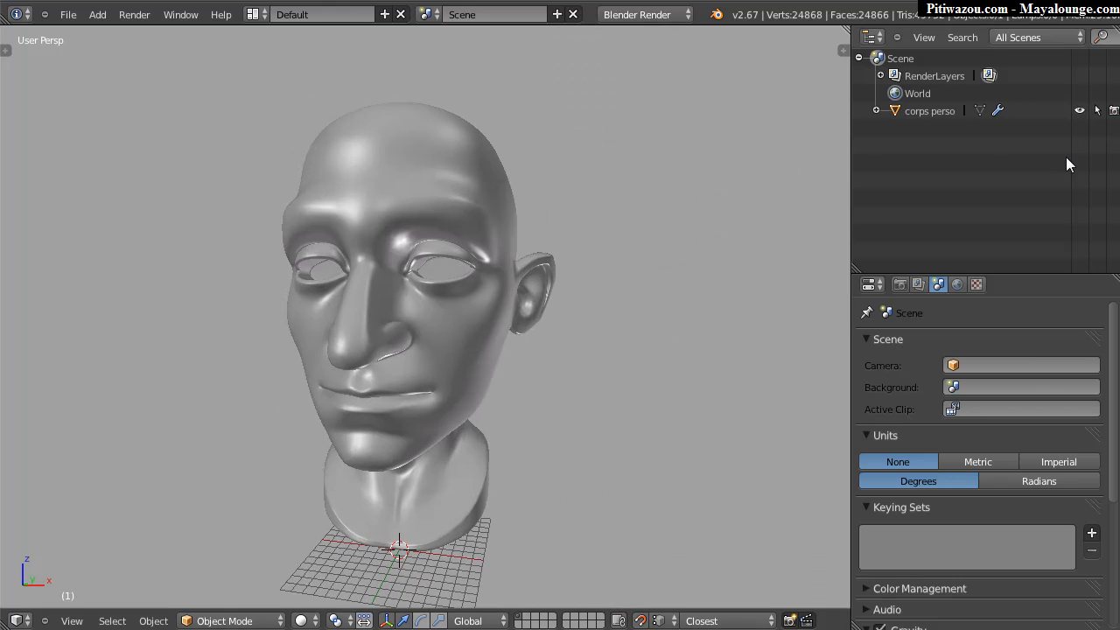
pyautogui.rightClick(425, 327)
pyautogui.moveTo(610, 335); pyautogui.dragTo(599, 299, button='middle')
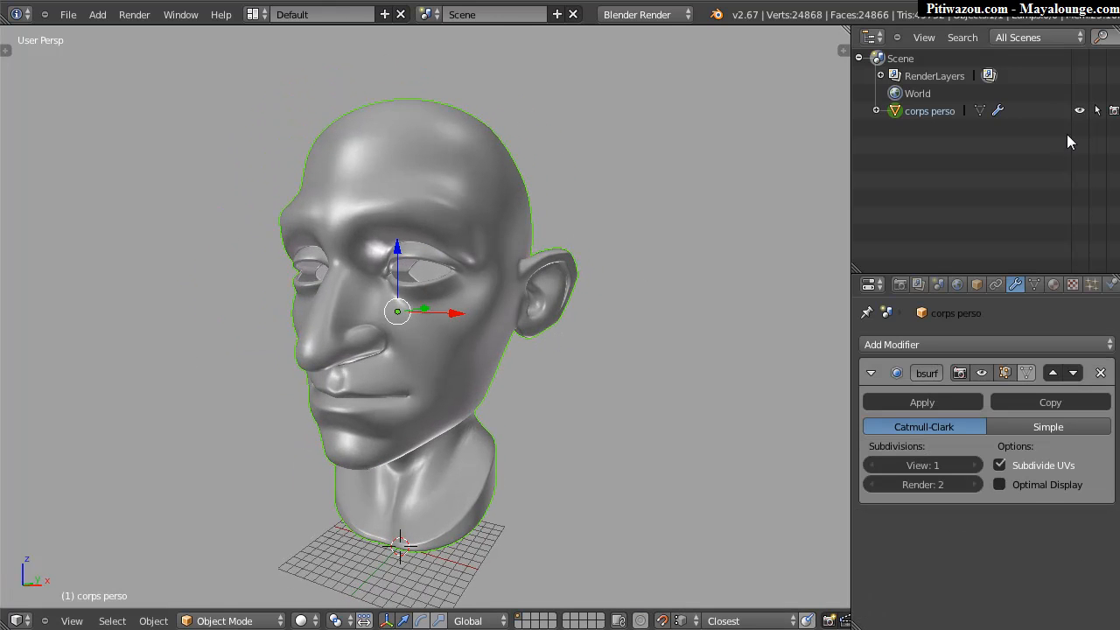
pyautogui.click(1097, 110)
pyautogui.moveTo(412, 254); pyautogui.dragTo(437, 289, button='middle')
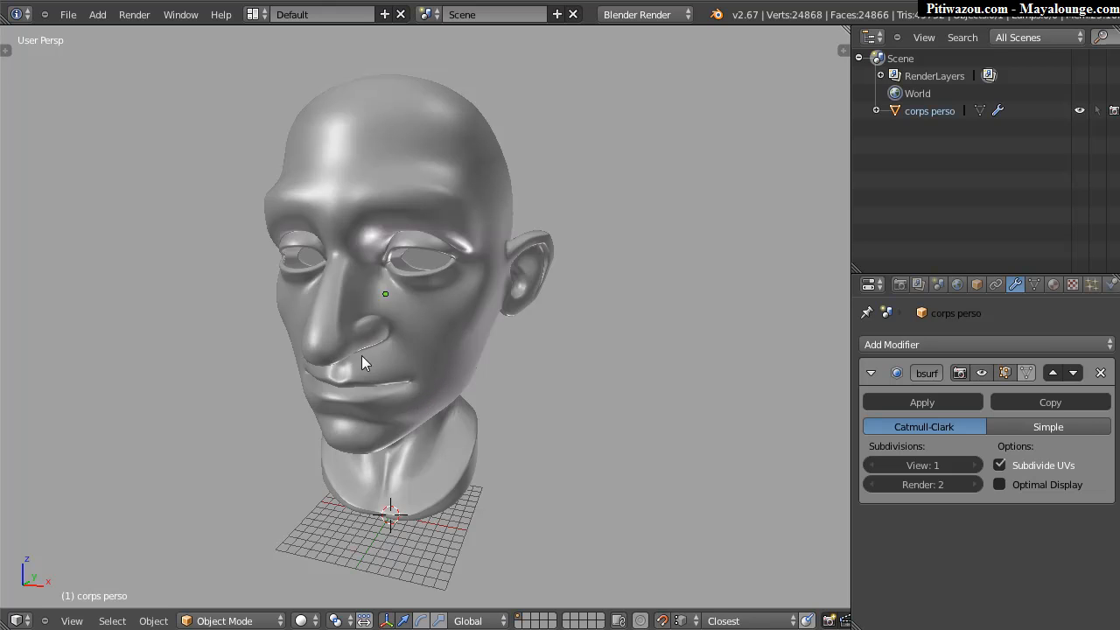
# Add a mesh plane to the scene as the starting object for the new topology.
pyautogui.hotkey('shift', 'a')
pyautogui.moveTo(391, 345)
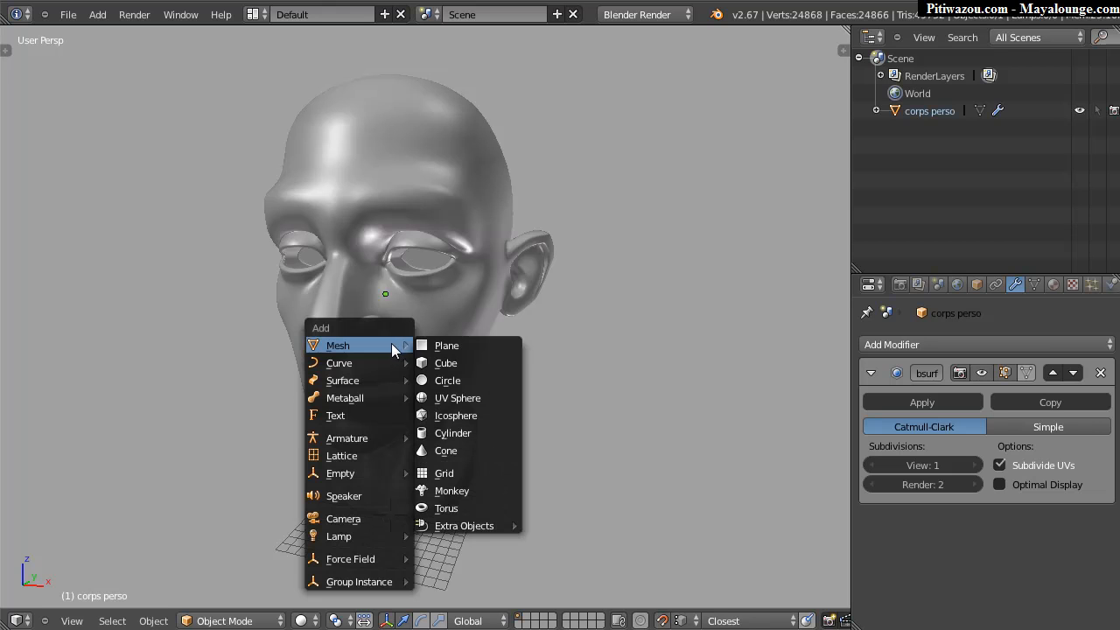
pyautogui.click(442, 348)
pyautogui.moveTo(544, 321); pyautogui.dragTo(507, 332, button='middle')
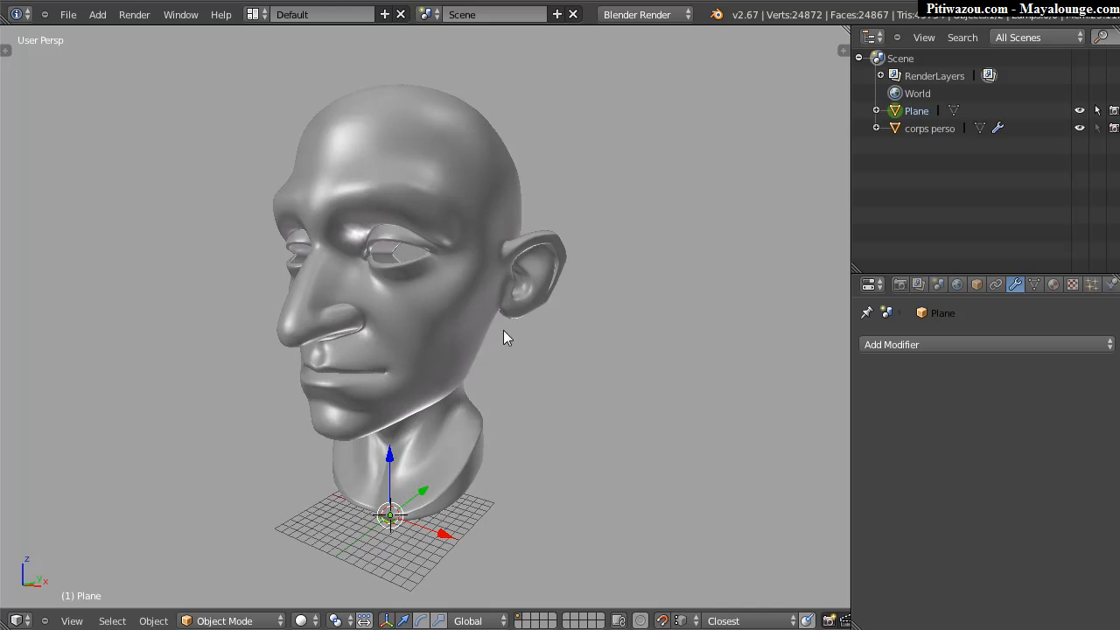
# Delete all of the plane's vertices in Edit Mode so that the mesh object is empty.
pyautogui.press('Tab')
pyautogui.moveTo(275, 374); pyautogui.dragTo(391, 380, button='middle')
pyautogui.moveTo(388, 425); pyautogui.dragTo(362, 388, button='middle')
pyautogui.scroll(3, 362, 404)
pyautogui.press('x')
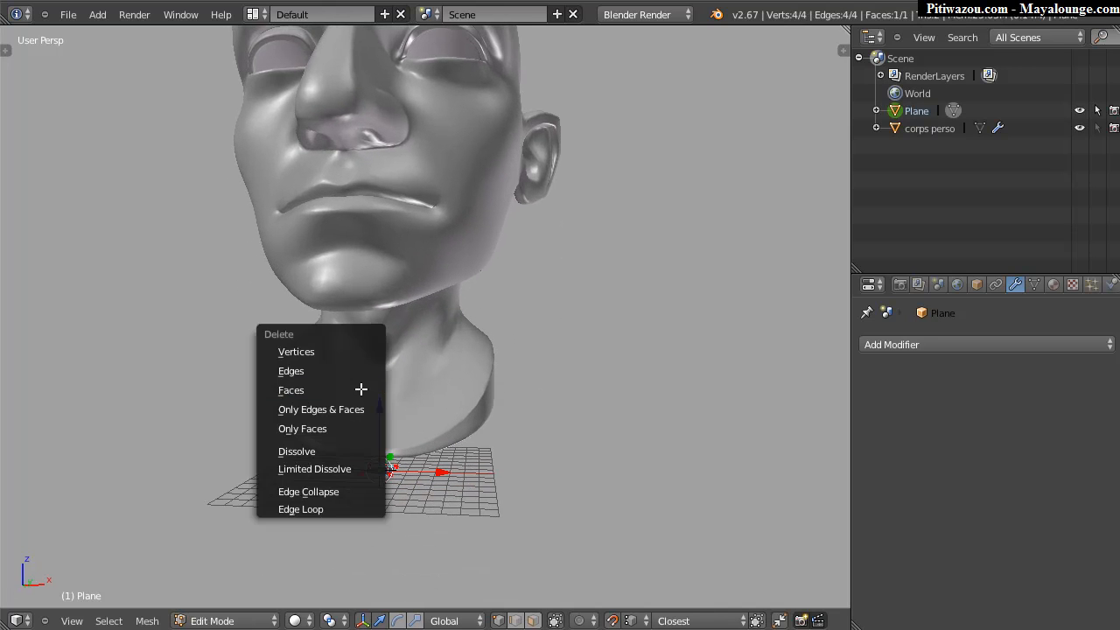
pyautogui.click(321, 352)
pyautogui.moveTo(482, 373); pyautogui.dragTo(271, 395, button='middle')
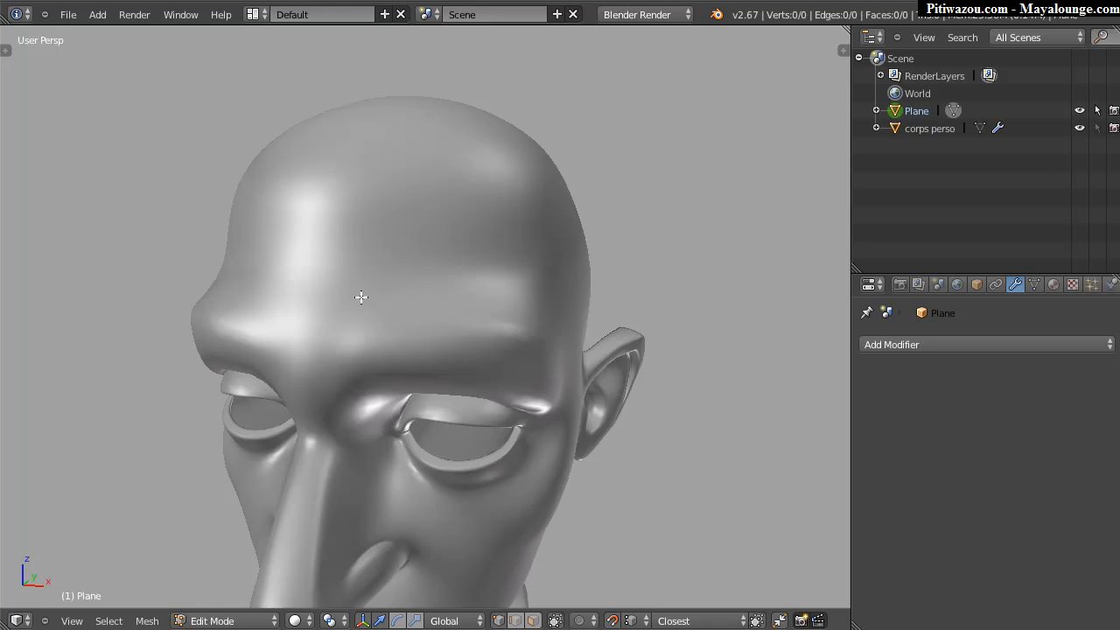
pyautogui.keyDown('ctrl'); pyautogui.click(315, 341); pyautogui.keyUp('ctrl')
pyautogui.keyDown('ctrl'); pyautogui.click(386, 334); pyautogui.keyUp('ctrl')
pyautogui.keyDown('ctrl'); pyautogui.click(464, 325); pyautogui.keyUp('ctrl')
pyautogui.keyDown('ctrl'); pyautogui.click(533, 343); pyautogui.keyUp('ctrl')
pyautogui.moveTo(558, 320)
pyautogui.mouseDown(button='middle')
pyautogui.moveTo(519, 303)
pyautogui.moveTo(507, 334)
pyautogui.mouseUp(button='middle')
pyautogui.press('z')
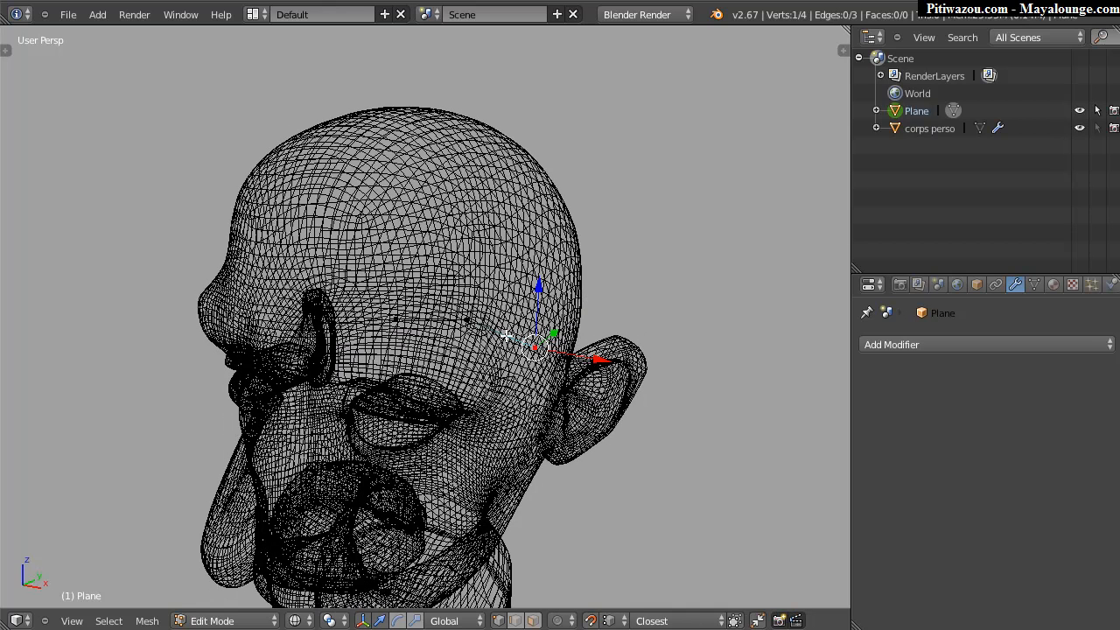
pyautogui.hotkey('ctrl', 'z')
pyautogui.hotkey('ctrl', 'z')
pyautogui.hotkey('ctrl', 'z')
pyautogui.hotkey('ctrl', 'z')
pyautogui.moveTo(354, 313); pyautogui.dragTo(385, 313, button='middle')
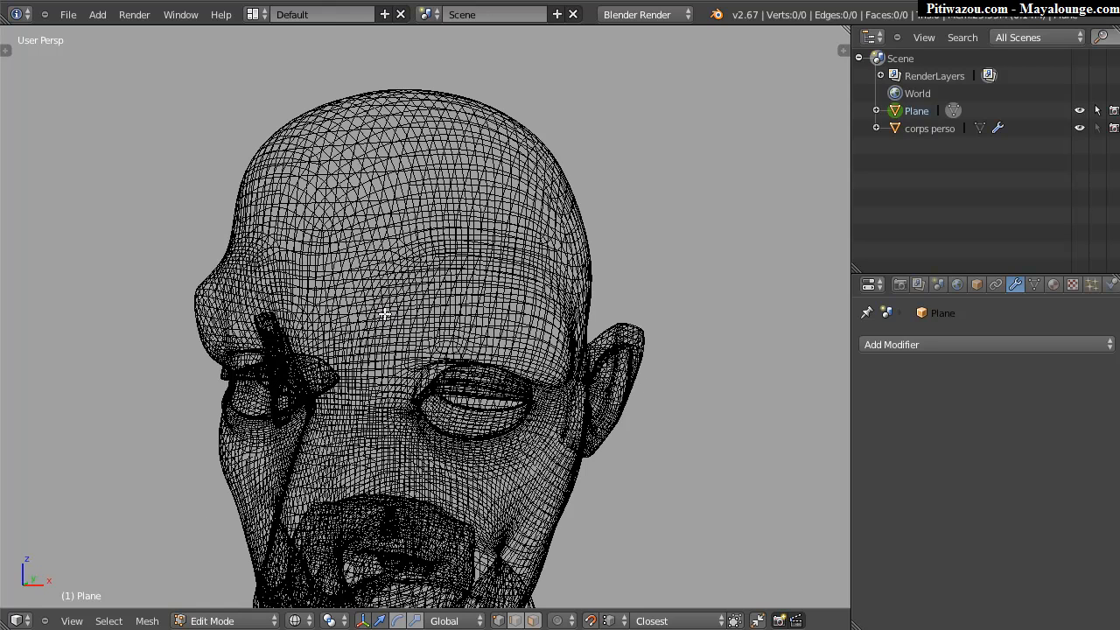
# Set the snap element to Face and return the viewport to solid shading.
pyautogui.click(610, 621)
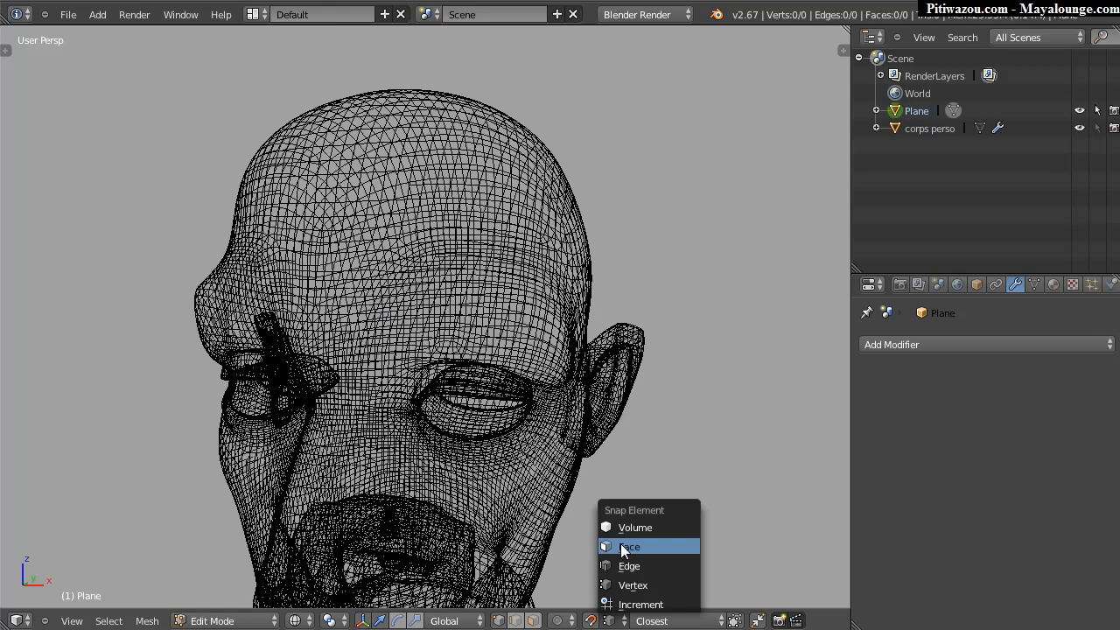
pyautogui.click(624, 546)
pyautogui.press('z')
# Place a chain of five connected vertices along the brow above the eye and adjust the middle vertex on the surface.
pyautogui.moveTo(382, 246); pyautogui.dragTo(338, 287, button='middle')
pyautogui.keyDown('ctrl'); pyautogui.click(324, 301); pyautogui.keyUp('ctrl')
pyautogui.keyDown('ctrl'); pyautogui.click(396, 288); pyautogui.keyUp('ctrl')
pyautogui.keyDown('ctrl'); pyautogui.click(464, 285); pyautogui.keyUp('ctrl')
pyautogui.keyDown('ctrl'); pyautogui.click(528, 296); pyautogui.keyUp('ctrl')
pyautogui.keyDown('ctrl'); pyautogui.click(555, 359); pyautogui.keyUp('ctrl')
pyautogui.moveTo(554, 358); pyautogui.dragTo(505, 305, button='middle')
pyautogui.moveTo(498, 301); pyautogui.dragTo(437, 288, button='right')
pyautogui.moveTo(437, 288); pyautogui.dragTo(407, 253, button='middle')
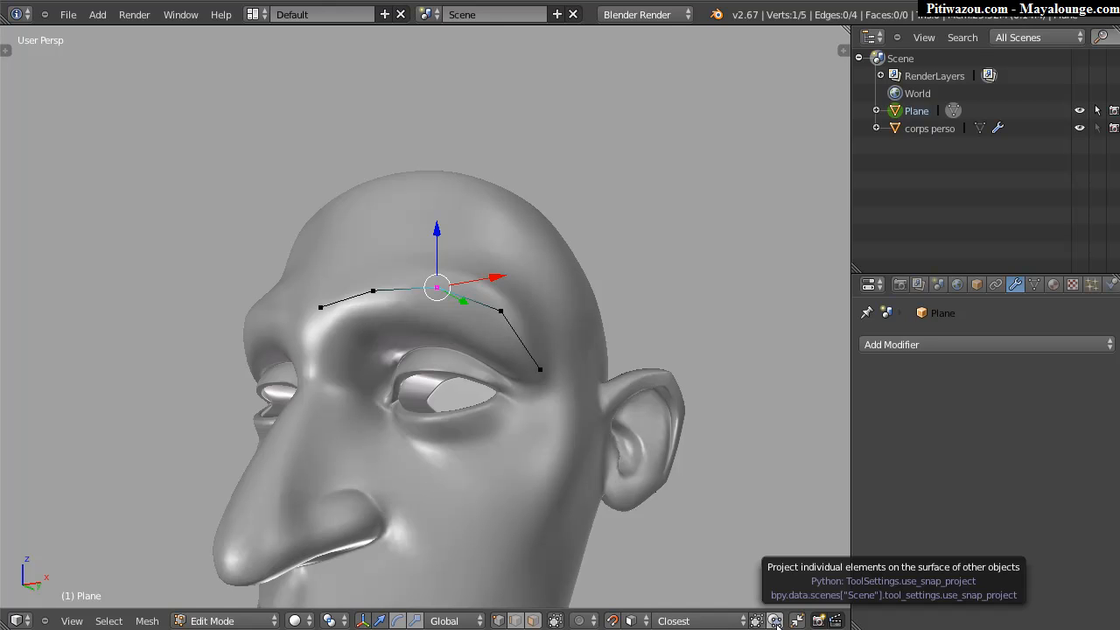
# Examine from several angles how the vertex chain lies on the brow surface.
pyautogui.moveTo(459, 328)
pyautogui.mouseDown(button='middle')
pyautogui.moveTo(467, 353)
pyautogui.moveTo(475, 329)
pyautogui.mouseUp(button='middle')
pyautogui.scroll(2, 329, 317)
pyautogui.moveTo(352, 273); pyautogui.dragTo(509, 287, button='middle')
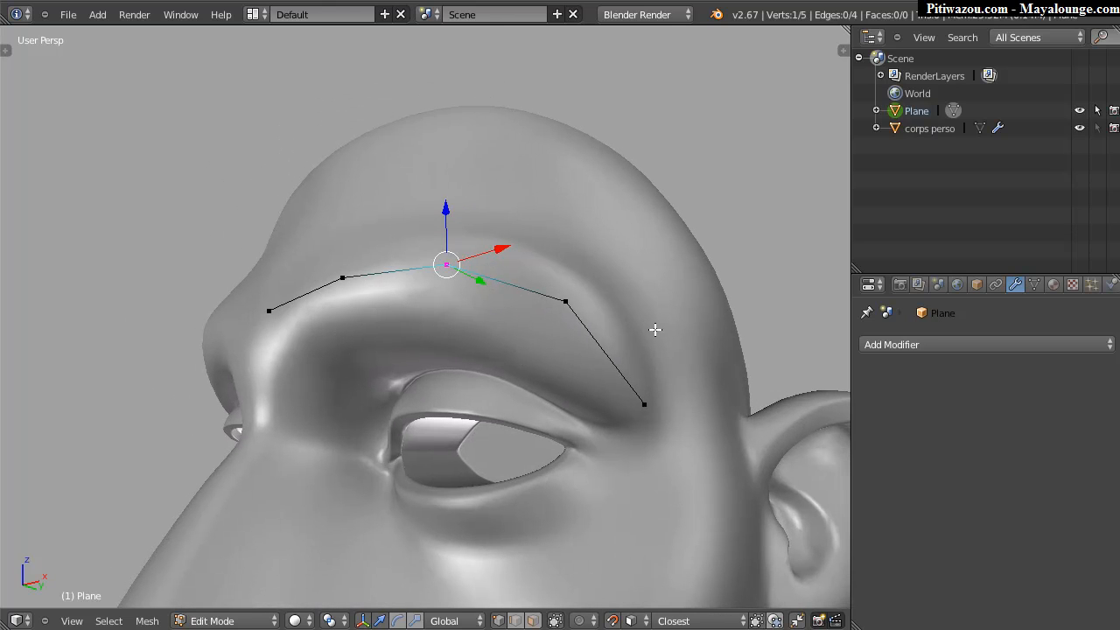
pyautogui.moveTo(352, 231); pyautogui.dragTo(388, 260, button='middle')
pyautogui.moveTo(475, 253); pyautogui.dragTo(775, 319, button='middle')
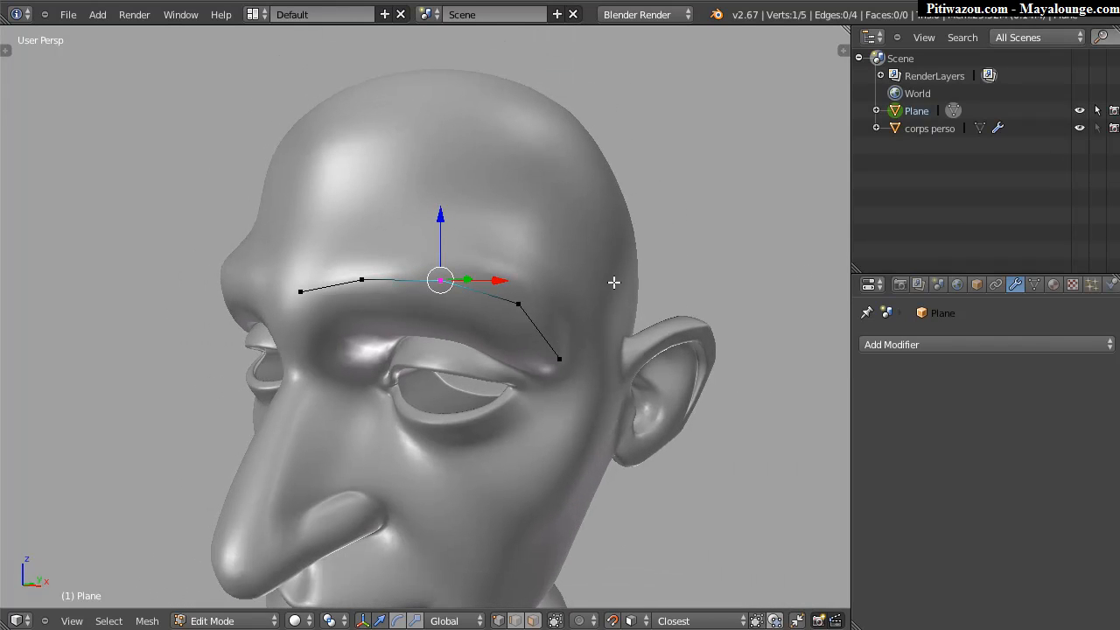
pyautogui.moveTo(545, 237); pyautogui.dragTo(385, 288, button='middle')
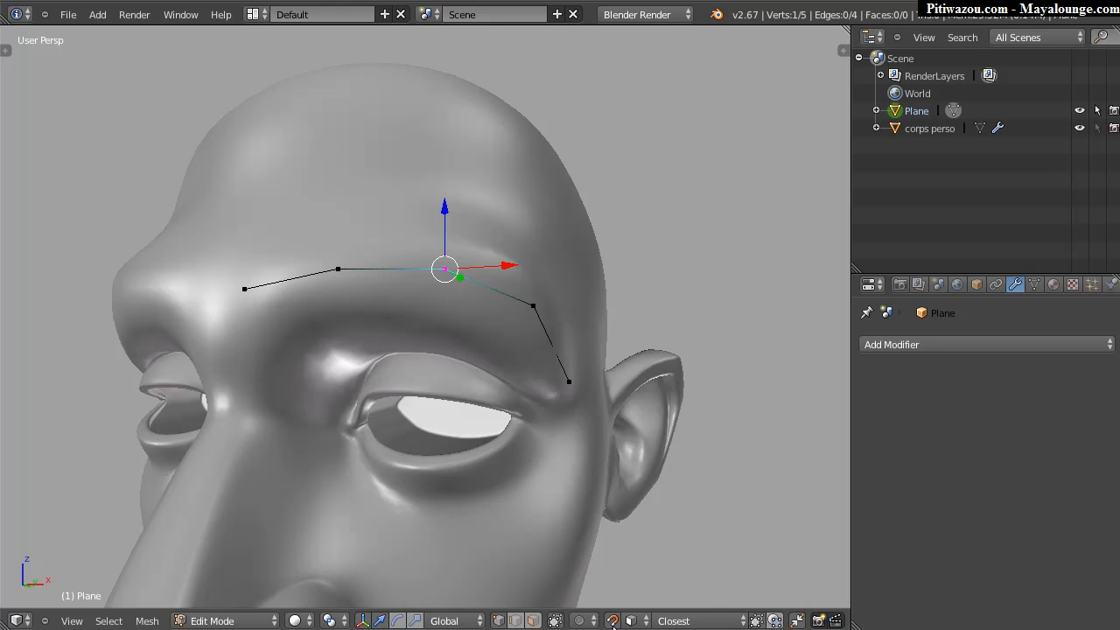
pyautogui.moveTo(477, 278); pyautogui.dragTo(420, 282, button='middle')
pyautogui.moveTo(482, 230); pyautogui.dragTo(367, 222, button='middle')
pyautogui.moveTo(395, 268); pyautogui.dragTo(417, 283, button='middle')
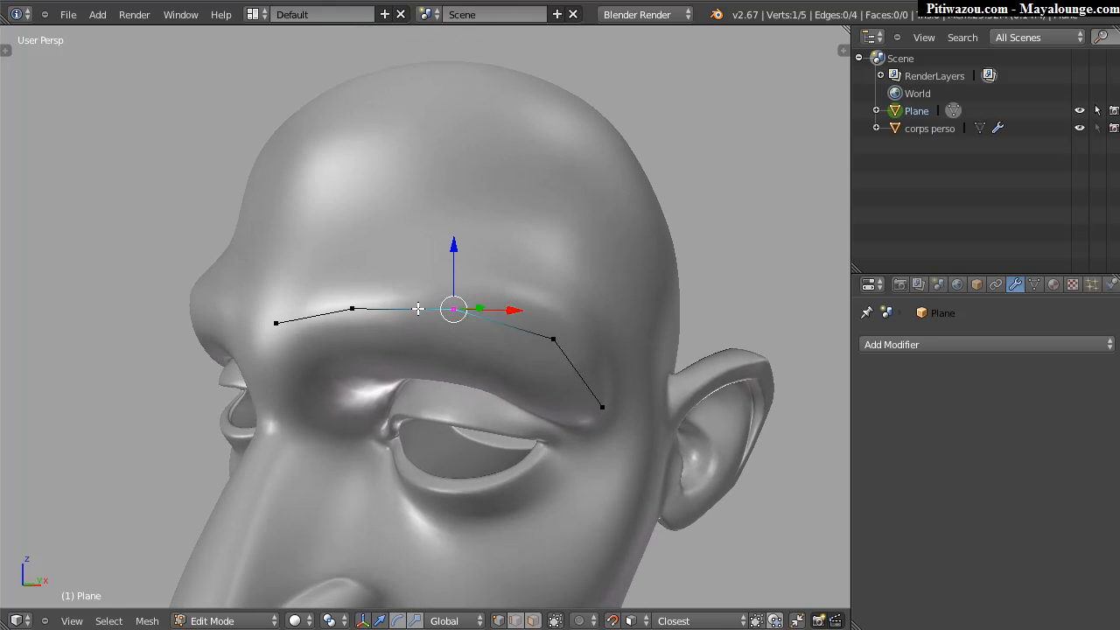
# Select all five brow vertices and extrude them up the forehead into a strip of faces.
pyautogui.press('c')
pyautogui.moveTo(277, 318)
pyautogui.mouseDown()
pyautogui.moveTo(503, 321)
pyautogui.moveTo(637, 384)
pyautogui.mouseUp()
pyautogui.rightClick(484, 346)
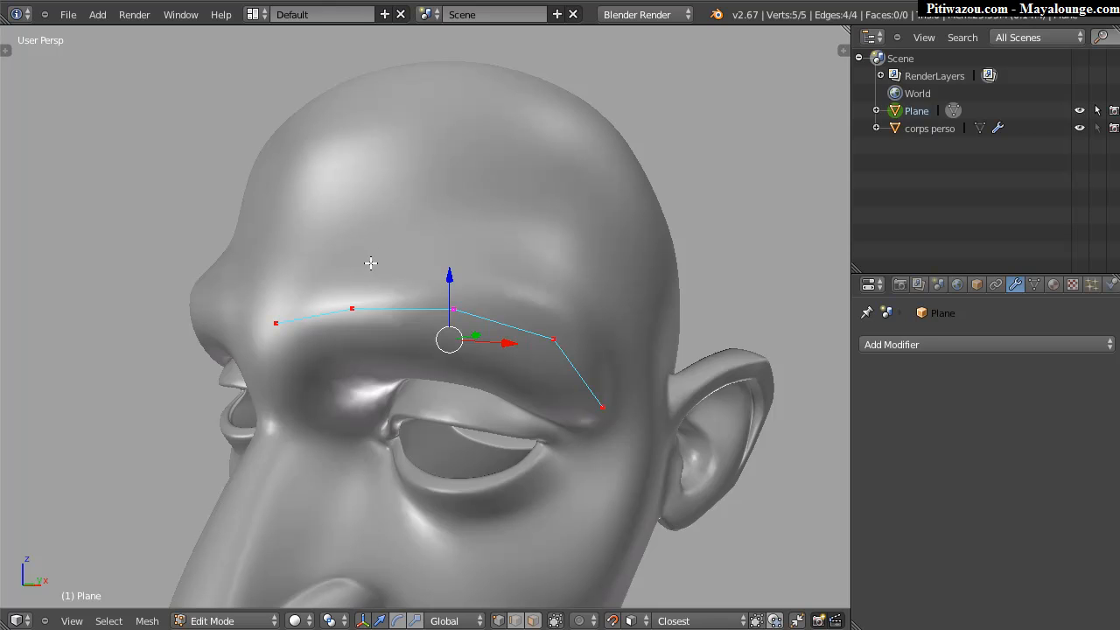
pyautogui.press('e')
pyautogui.click(375, 237)
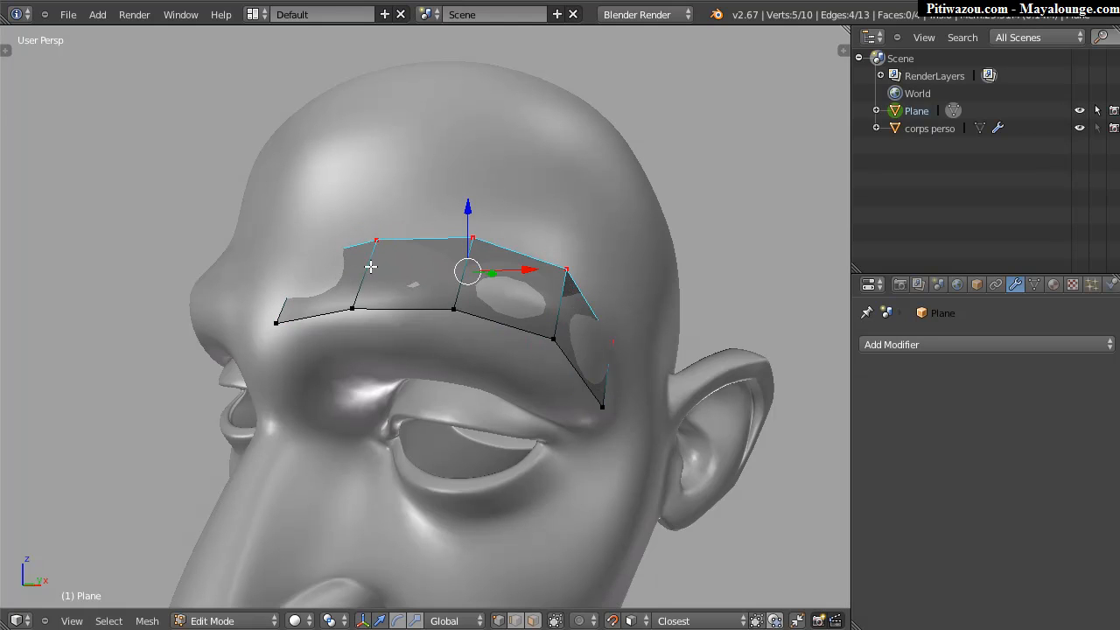
# Reposition the inner and outer end vertices of the strip's upper row on the head surface.
pyautogui.rightClick(292, 259)
pyautogui.press('g')
pyautogui.click(295, 248)
pyautogui.moveTo(295, 248); pyautogui.dragTo(675, 345, button='middle')
pyautogui.rightClick(675, 345)
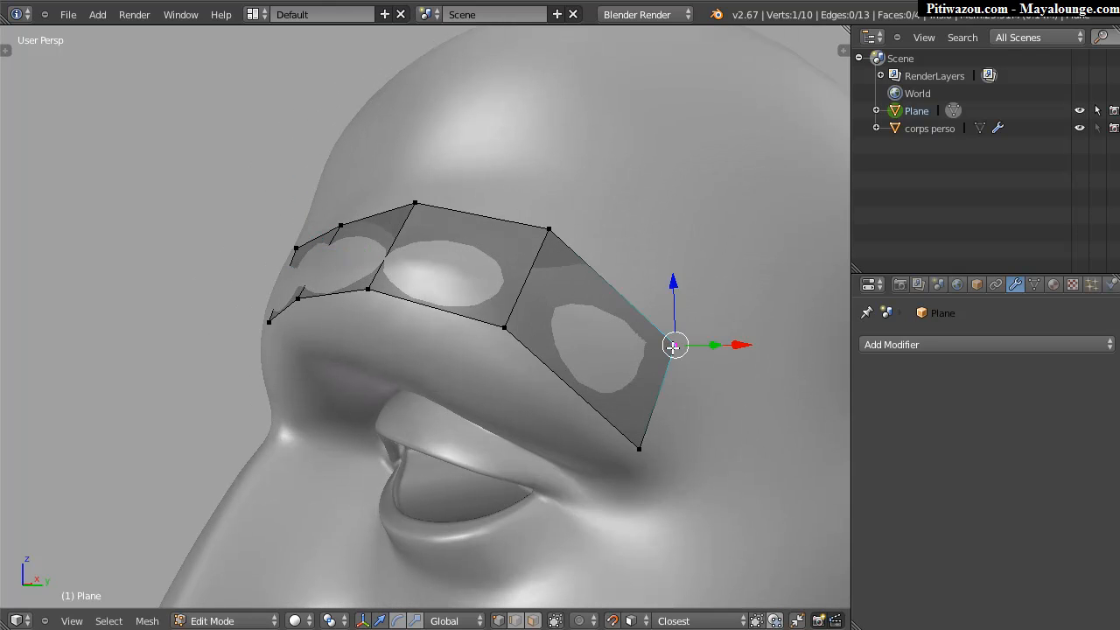
pyautogui.press('g')
pyautogui.click(710, 436)
# Move the intermediate vertices of the strip's upper row to even out the faces over the brow.
pyautogui.rightClick(553, 227)
pyautogui.press('g')
pyautogui.click(505, 240)
pyautogui.moveTo(505, 240); pyautogui.dragTo(462, 250, button='middle')
pyautogui.press('g')
pyautogui.click(265, 186)
pyautogui.rightClick(265, 185)
pyautogui.press('g')
pyautogui.click(232, 185)
pyautogui.moveTo(232, 186); pyautogui.dragTo(432, 280, button='middle')
pyautogui.moveTo(457, 270); pyautogui.dragTo(461, 272, button='middle')
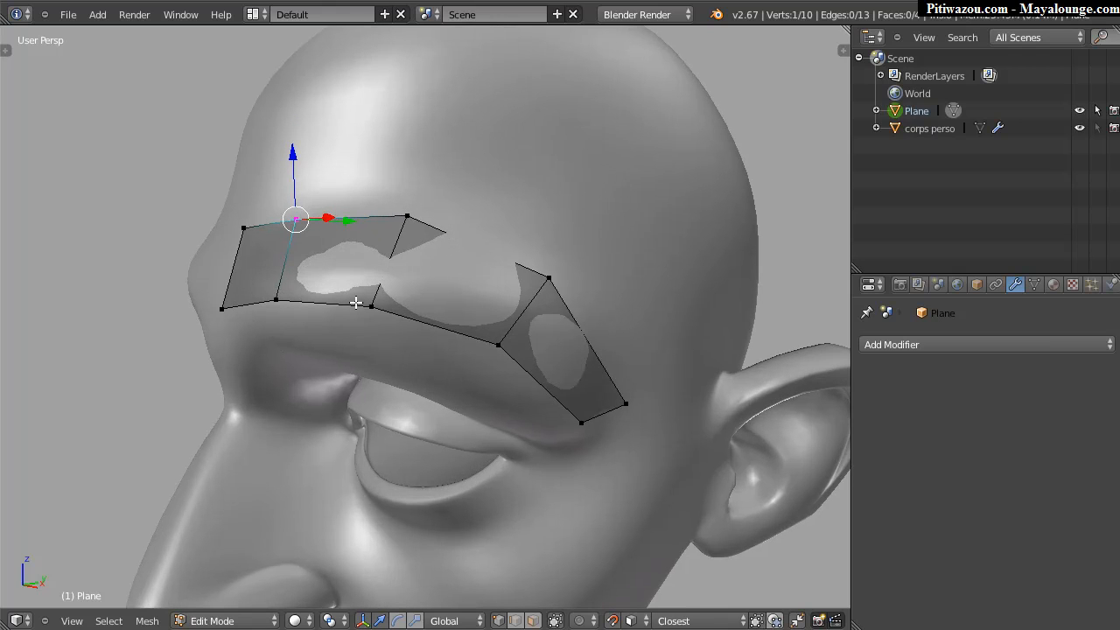
# Add a lengthwise loop cut through the brow strip and move it so it snaps onto the head surface.
pyautogui.hotkey('ctrl', 'r')
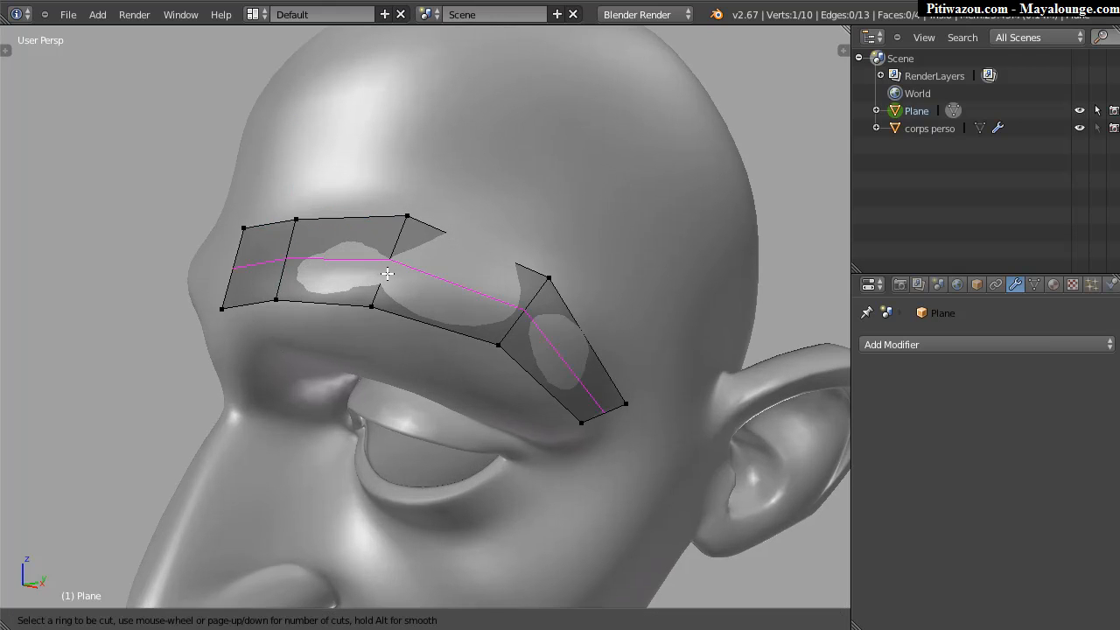
pyautogui.click(383, 272)
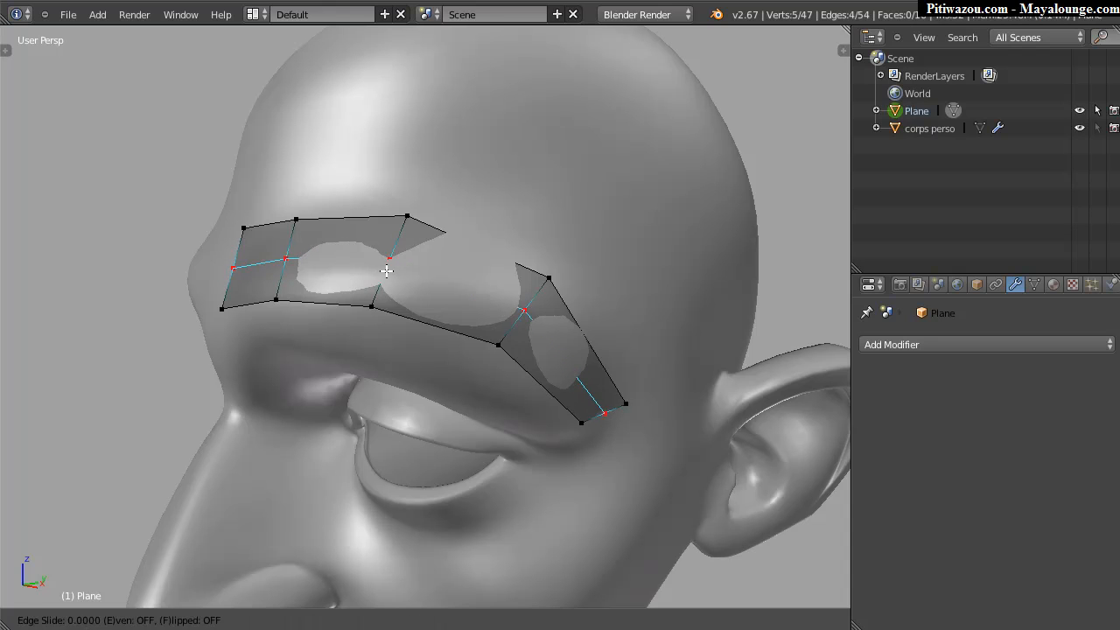
pyautogui.click(385, 276)
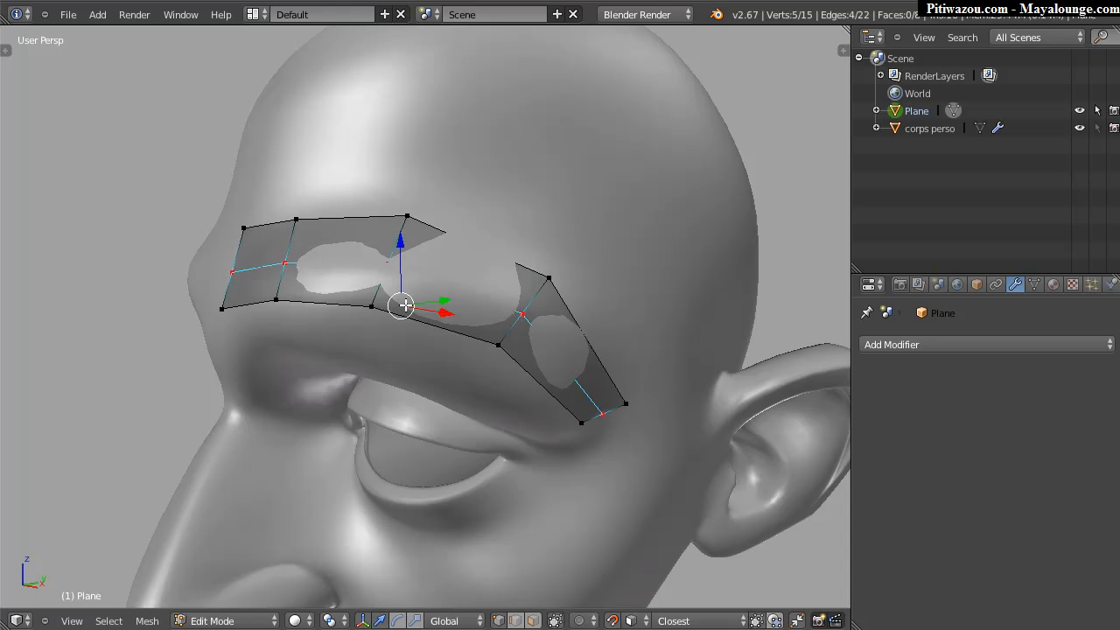
pyautogui.press('g')
pyautogui.click(392, 260)
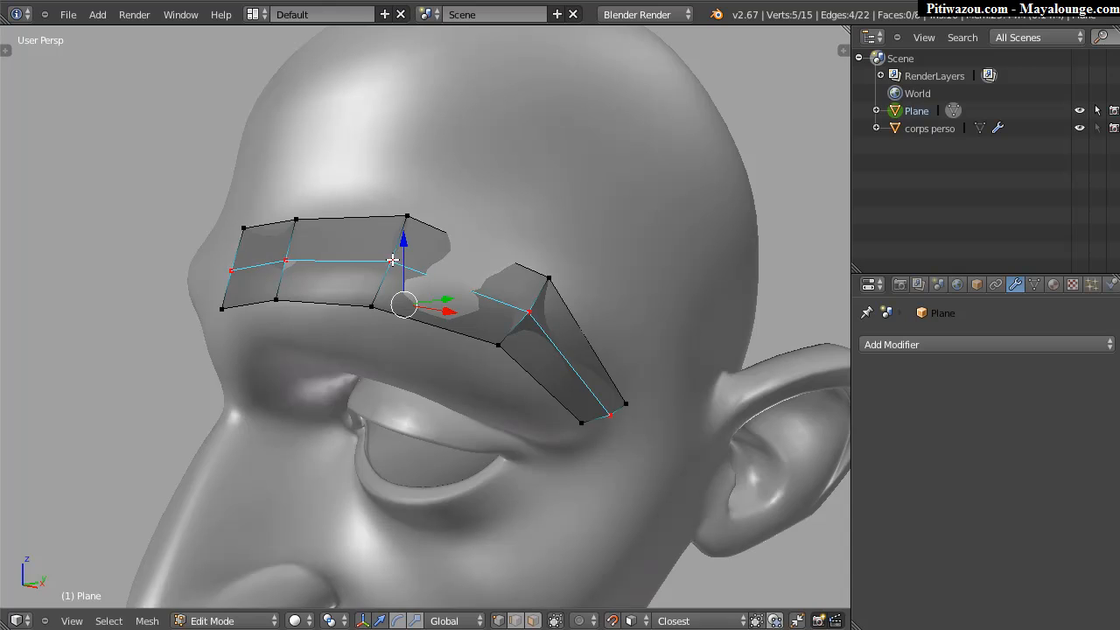
# Adjust the two outermost vertices of the strip's middle row on the temple.
pyautogui.rightClick(529, 310)
pyautogui.press('g')
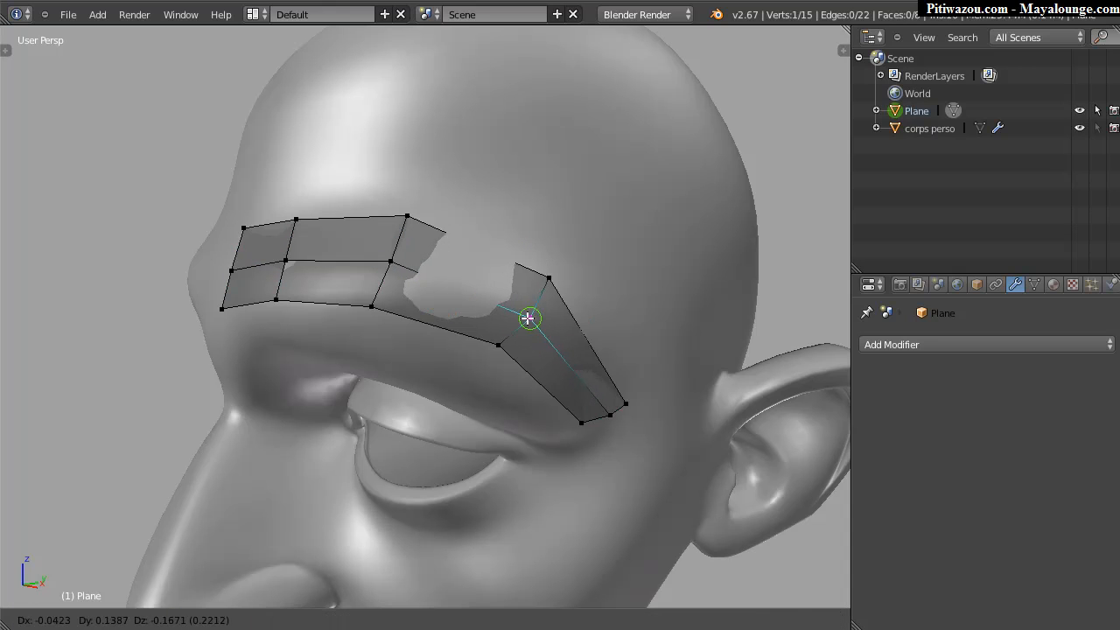
pyautogui.click(528, 316)
pyautogui.keyDown('ctrl'); pyautogui.click(606, 412); pyautogui.keyUp('ctrl')
pyautogui.press('g')
pyautogui.click(609, 415)
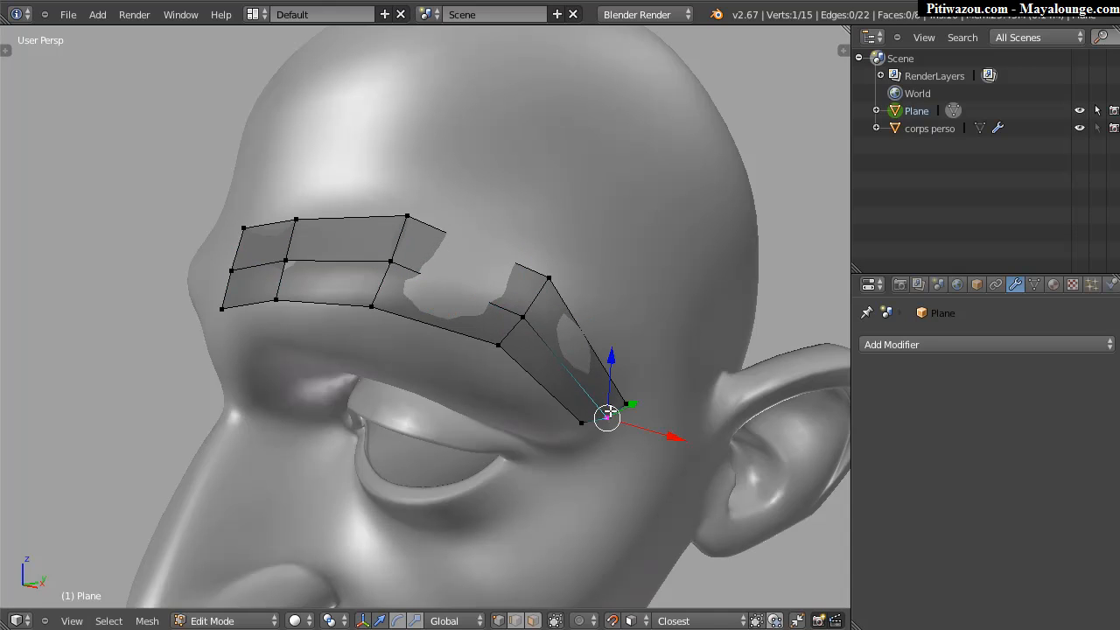
# Move the middle-row vertex next to the strip's inner end to even out the adjacent faces.
pyautogui.rightClick(390, 261)
pyautogui.keyDown('ctrl'); pyautogui.click(289, 258); pyautogui.keyUp('ctrl')
pyautogui.press('g')
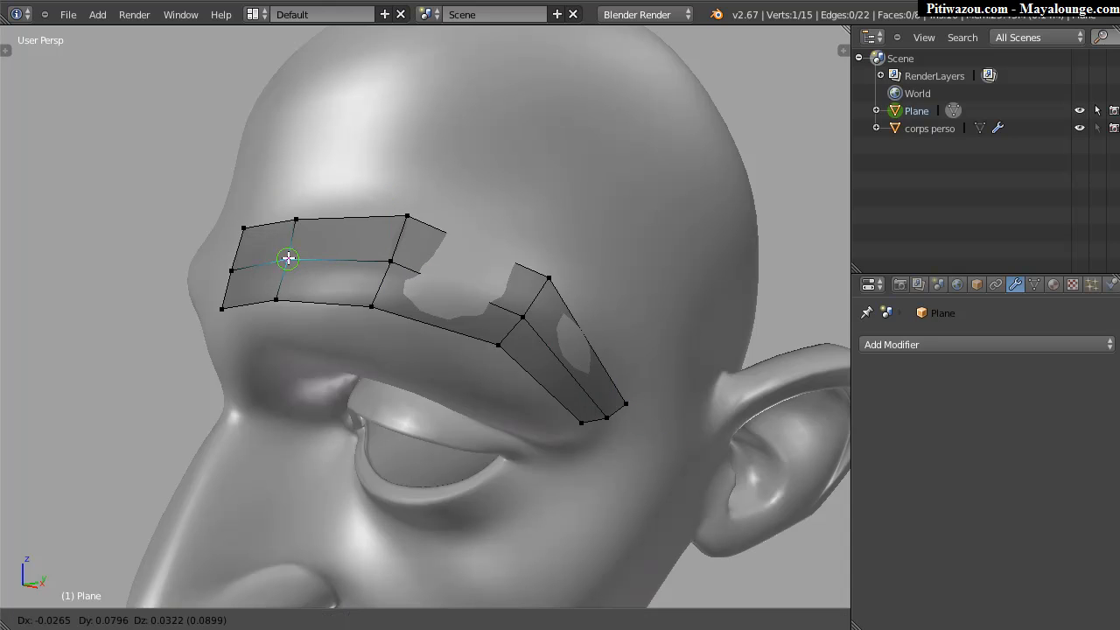
pyautogui.click(271, 263)
pyautogui.moveTo(189, 294); pyautogui.dragTo(320, 270, button='middle')
pyautogui.press('g')
pyautogui.click(274, 260)
# Reposition the middle and upper vertices at the strip's inner end, near the centre of the forehead.
pyautogui.rightClick(170, 272)
pyautogui.press('g')
pyautogui.click(161, 272)
pyautogui.rightClick(167, 225)
pyautogui.press('g')
pyautogui.click(159, 222)
pyautogui.moveTo(330, 238); pyautogui.dragTo(329, 274, button='middle')
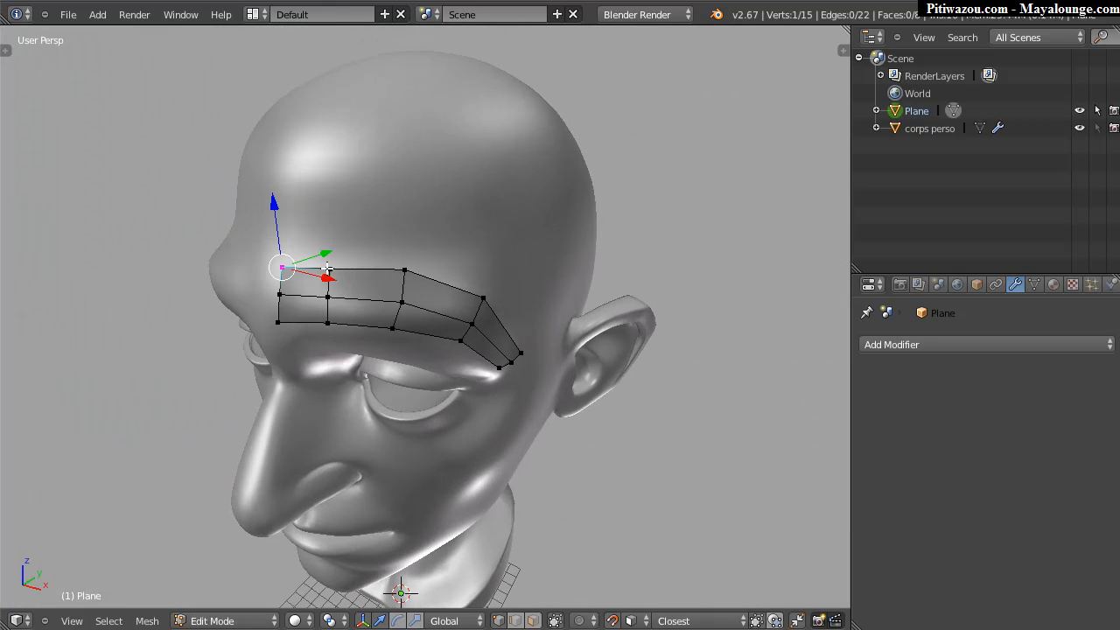
pyautogui.press('g')
pyautogui.click(272, 267)
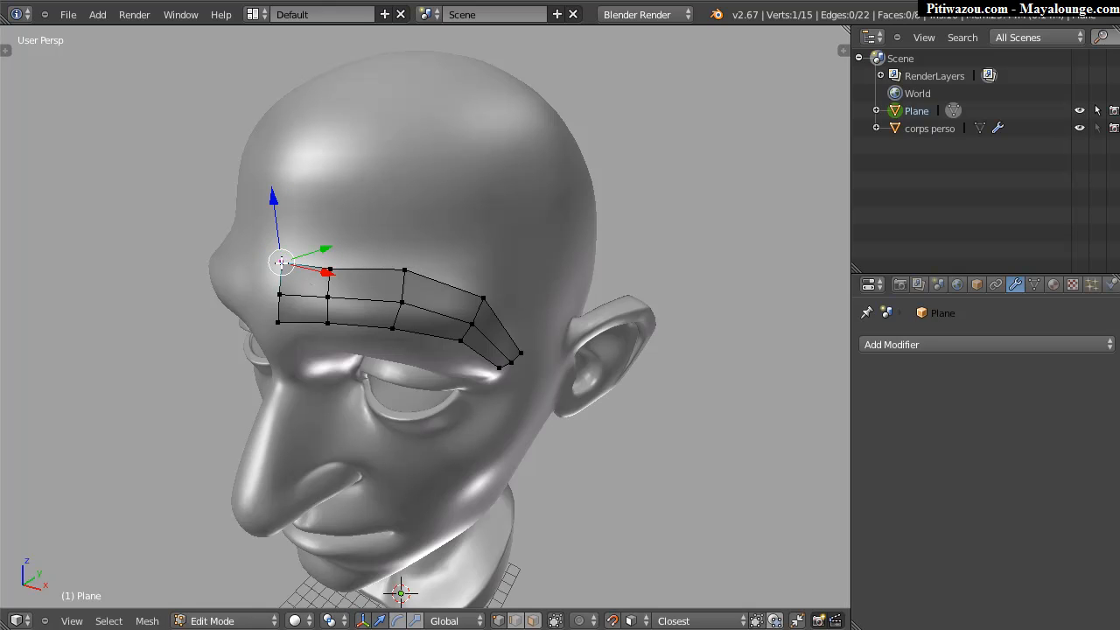
# Select the four inner vertices of the upper row and extrude them up the forehead twice.
pyautogui.moveTo(361, 262); pyautogui.dragTo(330, 282, button='middle')
pyautogui.keyDown('shift'); pyautogui.click(320, 276); pyautogui.keyUp('shift')
pyautogui.keyDown('shift'); pyautogui.click(387, 288); pyautogui.keyUp('shift')
pyautogui.keyDown('shift'); pyautogui.click(475, 328); pyautogui.keyUp('shift')
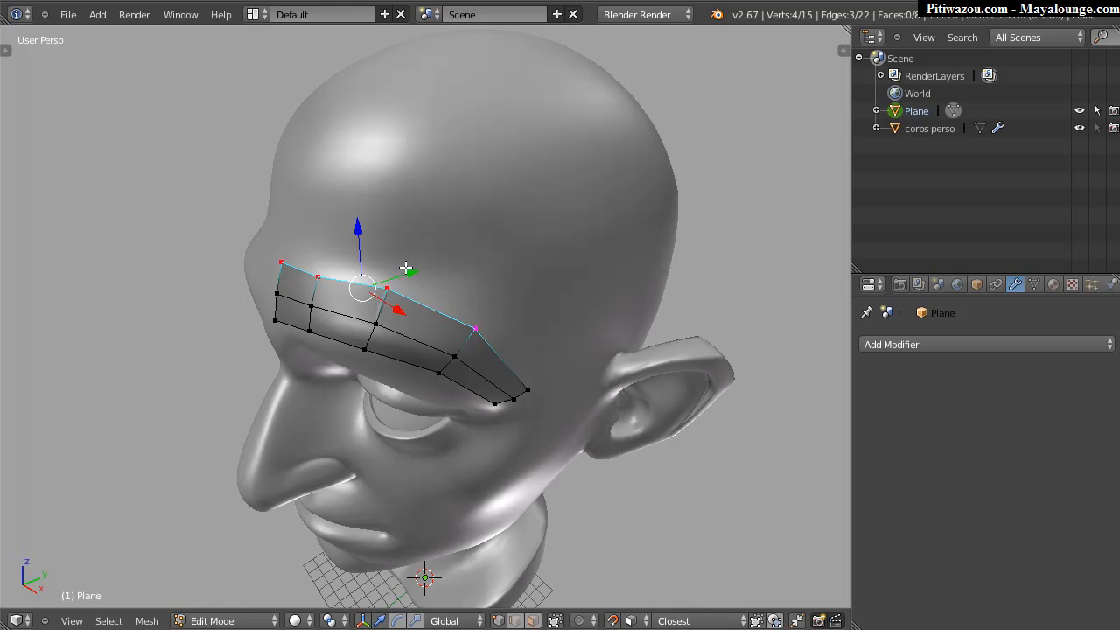
pyautogui.press('e')
pyautogui.click(495, 271)
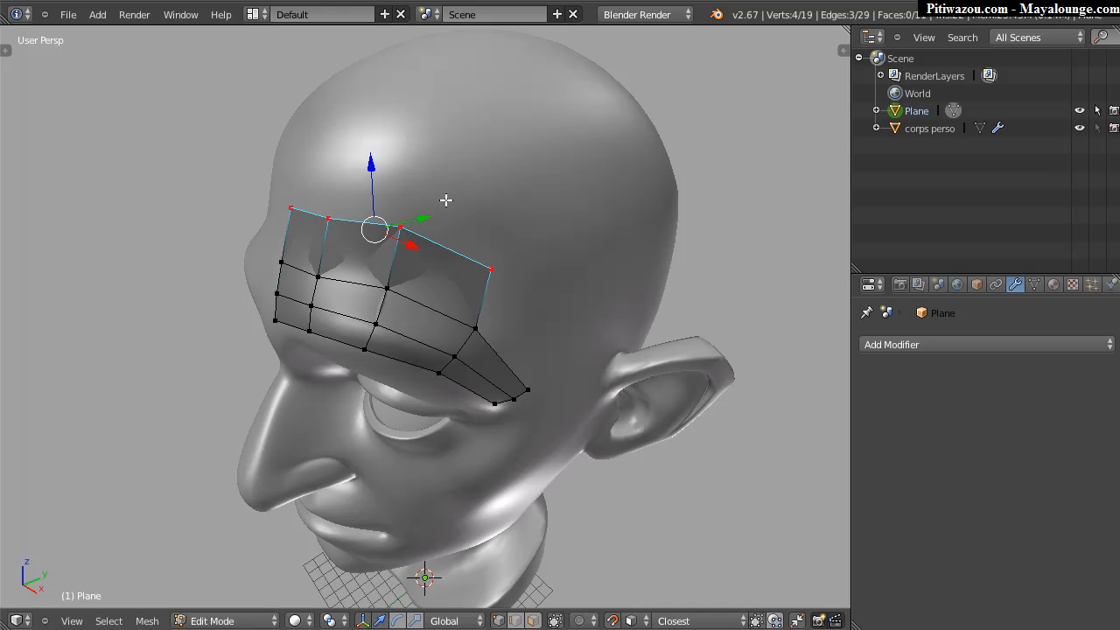
pyautogui.press('e')
pyautogui.click(427, 155)
# Adjust the top row's inner vertices and the two outer vertices of the first extruded row on the forehead.
pyautogui.rightClick(310, 140)
pyautogui.press('g')
pyautogui.rightClick(306, 137)
pyautogui.press('g')
pyautogui.click(421, 161)
pyautogui.rightClick(400, 228)
pyautogui.press('g')
pyautogui.click(396, 237)
pyautogui.rightClick(492, 269)
pyautogui.press('g')
pyautogui.click(502, 297)
# Move the top row's two outer vertices and the third vertices of the two rows below to even out the grid.
pyautogui.rightClick(521, 200)
pyautogui.press('g')
pyautogui.click(551, 261)
pyautogui.rightClick(421, 161)
pyautogui.press('g')
pyautogui.click(459, 183)
pyautogui.rightClick(400, 238)
pyautogui.press('g')
pyautogui.click(414, 245)
pyautogui.press('g')
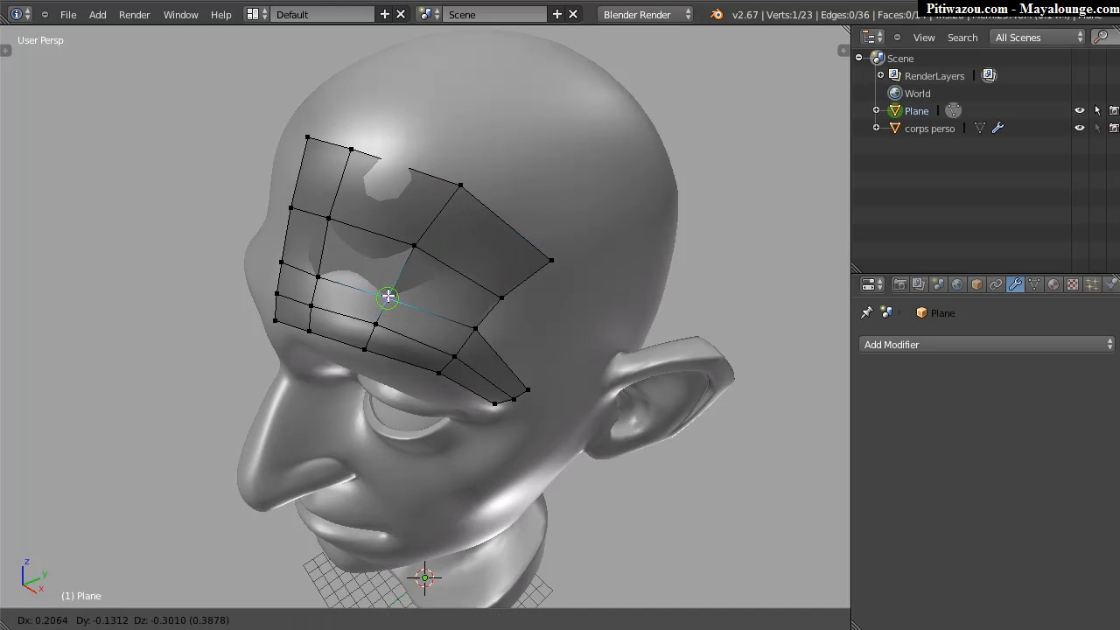
pyautogui.click(350, 289)
# Switch to face selection and delete the second face from the inner side in the first extruded forehead row.
pyautogui.moveTo(295, 257); pyautogui.dragTo(308, 253, button='middle')
pyautogui.scroll(4, 373, 211)
pyautogui.scroll(-5, 393, 200)
pyautogui.hotkey('ctrl', 'Tab')
pyautogui.click(302, 272)
pyautogui.rightClick(387, 251)
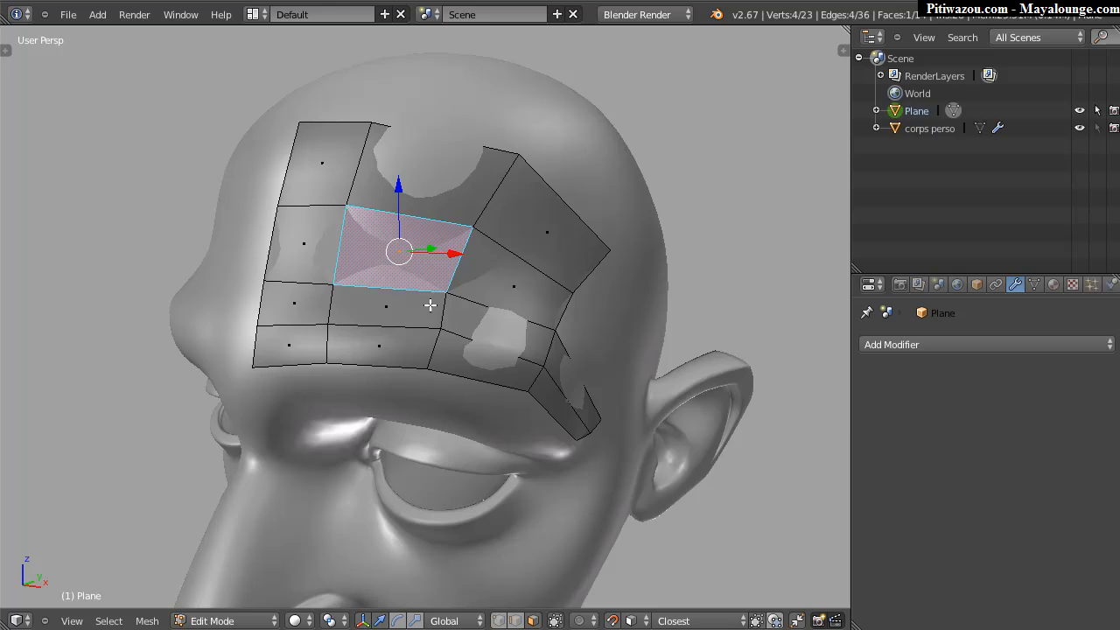
pyautogui.press('x')
pyautogui.click(406, 342)
pyautogui.moveTo(405, 342); pyautogui.dragTo(403, 221, button='middle')
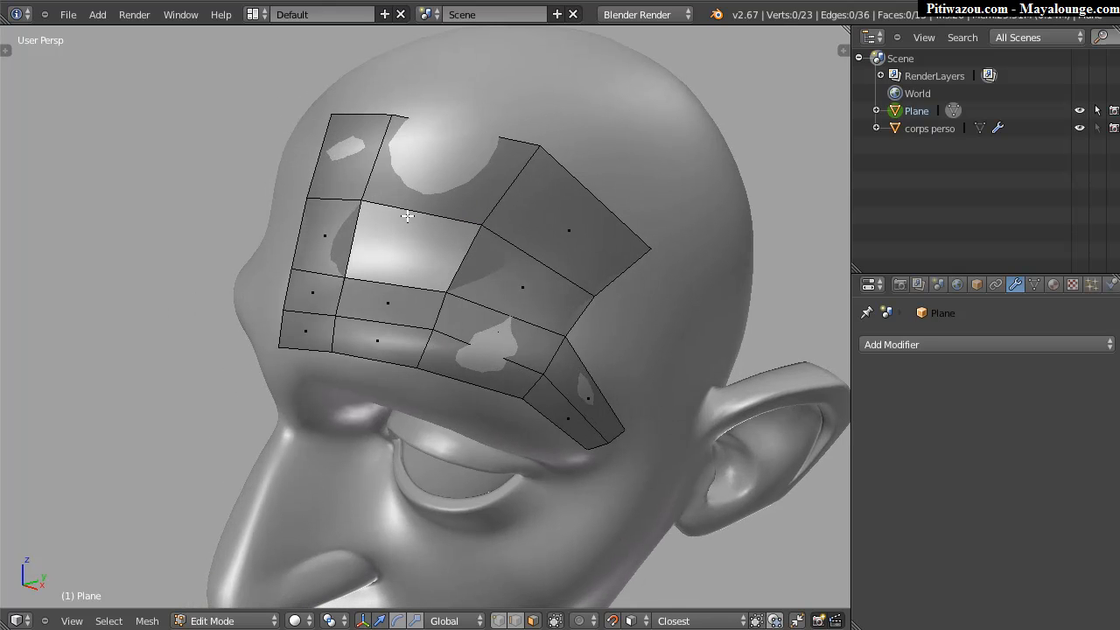
# Switch to edge selection and fill the hole in the forehead grid with a face, starting from its upper edge.
pyautogui.hotkey('ctrl', 'Tab')
pyautogui.click(367, 203)
pyautogui.rightClick(415, 210)
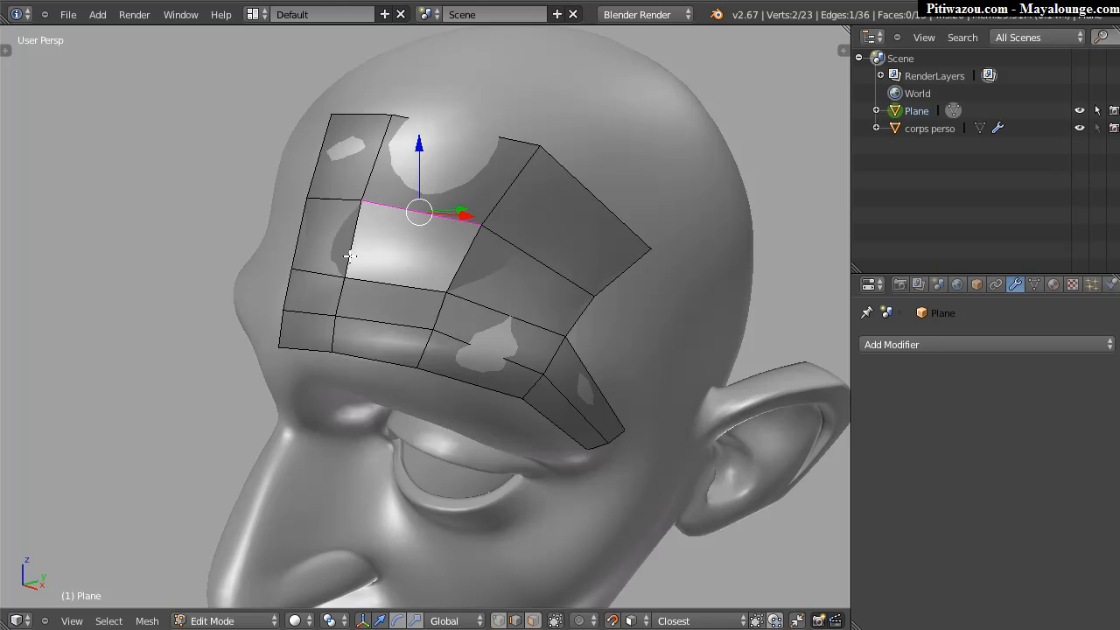
pyautogui.rightClick(398, 263)
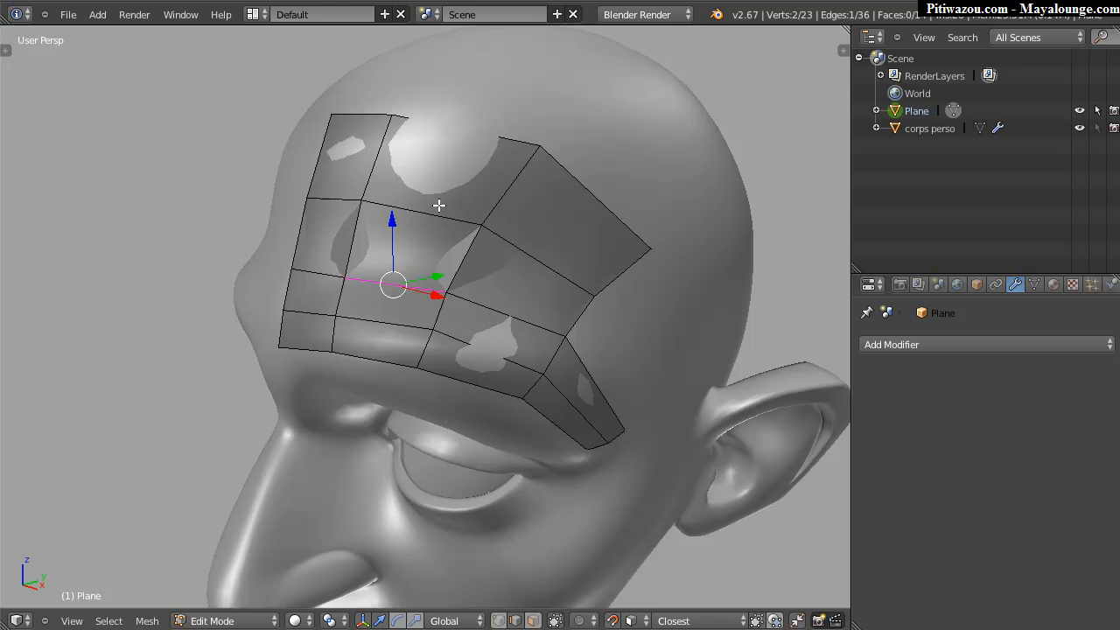
# Delete the three horizontal edges that bound the upper faces in the forehead grid's second column, opening a gap.
pyautogui.keyDown('shift'); pyautogui.moveTo(464, 202); pyautogui.dragTo(425, 214, button='middle'); pyautogui.keyUp('shift')
pyautogui.keyDown('shift'); pyautogui.rightClick(416, 235); pyautogui.keyUp('shift')
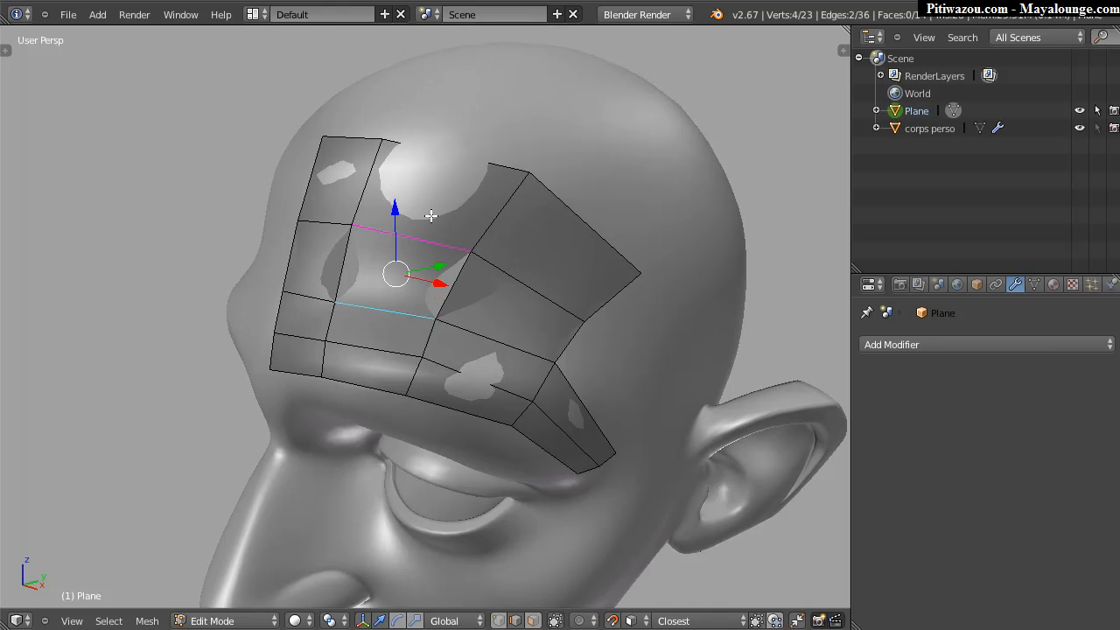
pyautogui.keyDown('shift'); pyautogui.rightClick(448, 156); pyautogui.keyUp('shift')
pyautogui.press('x')
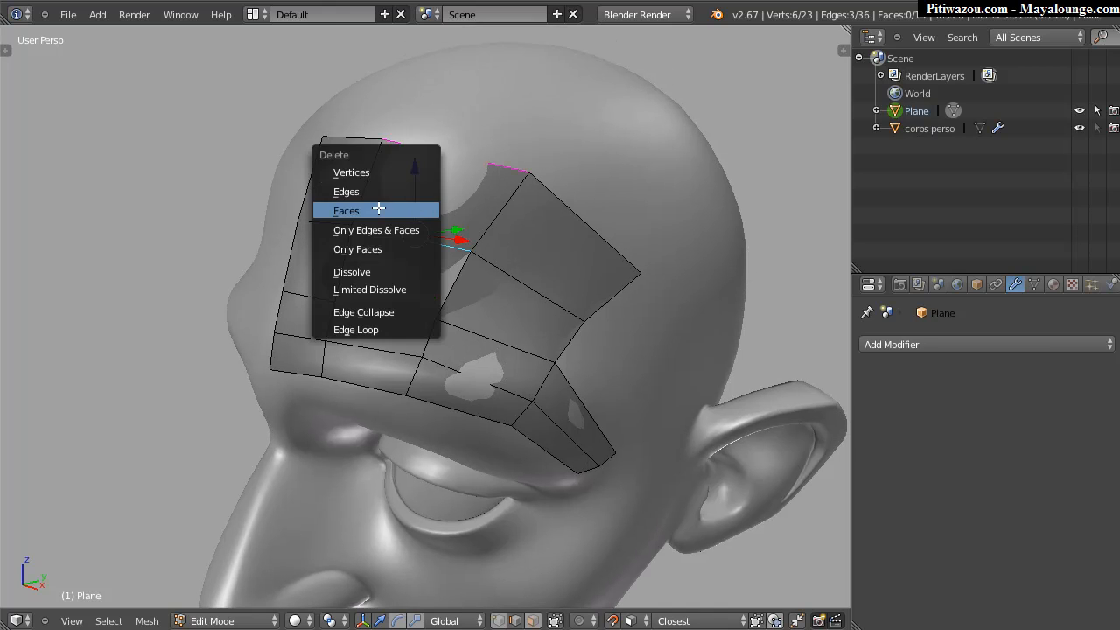
pyautogui.click(368, 189)
pyautogui.moveTo(426, 242); pyautogui.dragTo(460, 271, button='middle')
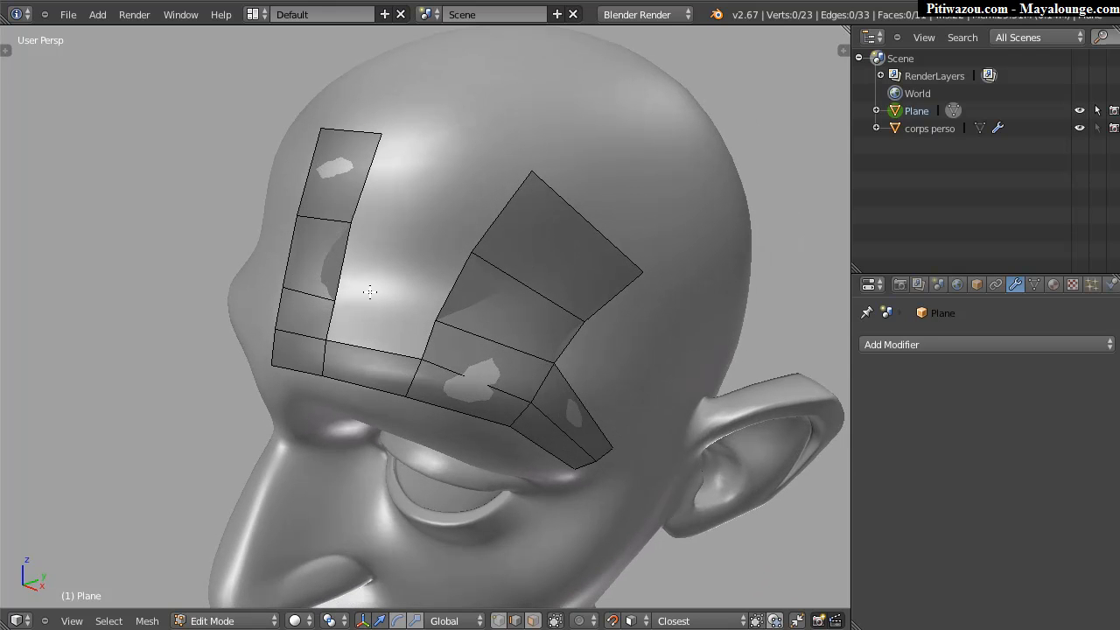
# Fill the gap in the second column with three faces, one row at a time, each from its pair of opposite side edges.
pyautogui.rightClick(486, 217)
pyautogui.keyDown('shift'); pyautogui.rightClick(373, 182); pyautogui.keyUp('shift')
pyautogui.press('f')
pyautogui.rightClick(346, 262)
pyautogui.keyDown('shift'); pyautogui.rightClick(455, 291); pyautogui.keyUp('shift')
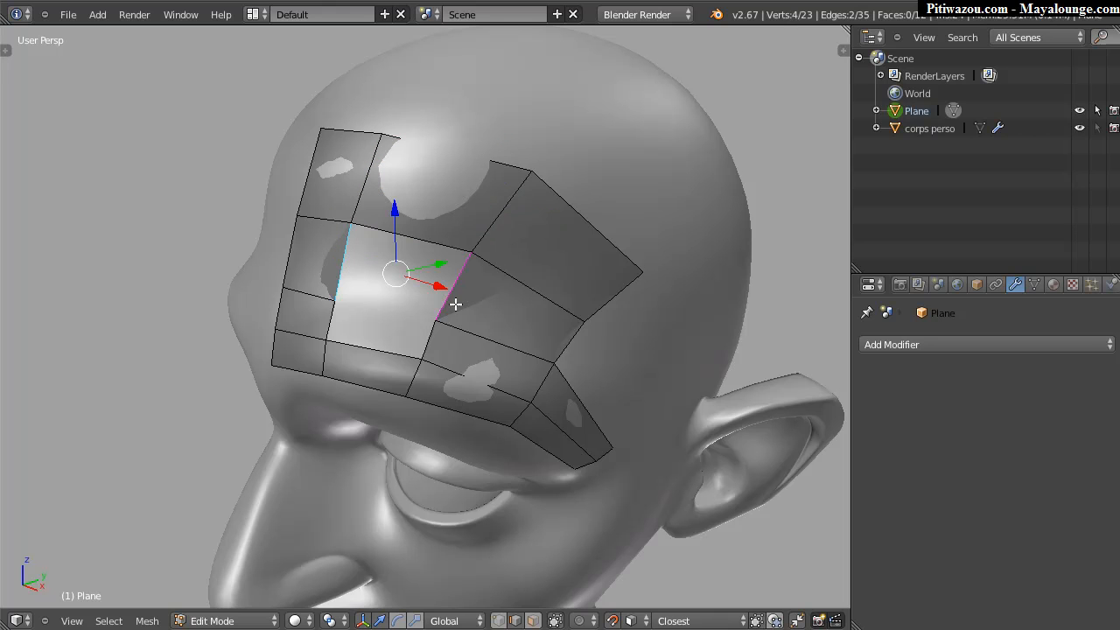
pyautogui.press('f')
pyautogui.rightClick(329, 315)
pyautogui.keyDown('shift'); pyautogui.rightClick(430, 340); pyautogui.keyUp('shift')
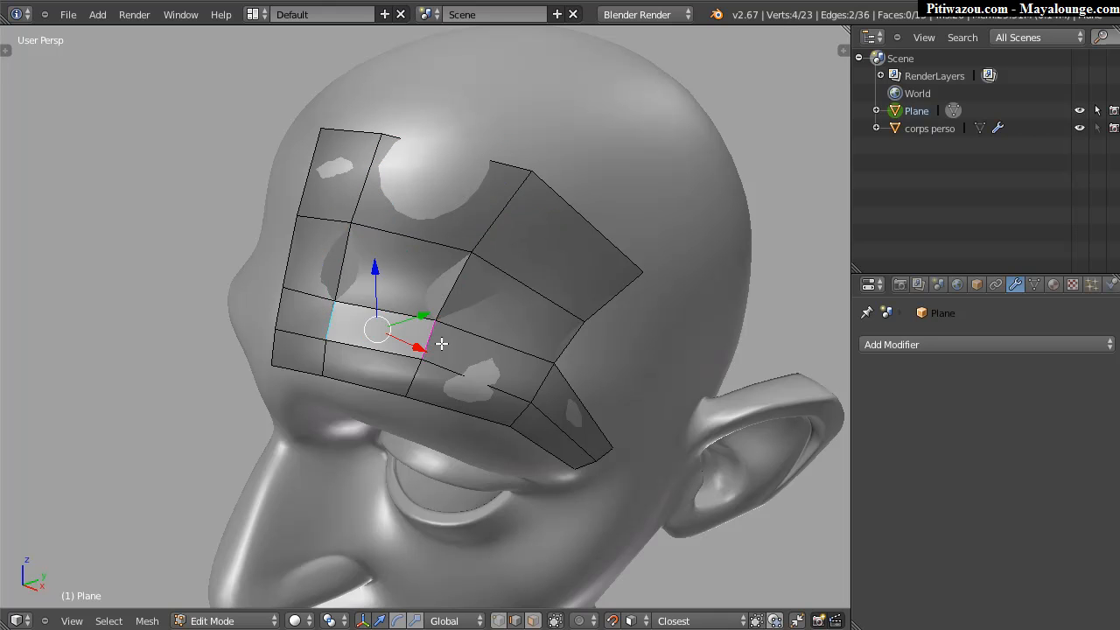
pyautogui.press('f')
pyautogui.moveTo(470, 227); pyautogui.dragTo(474, 223, button='middle')
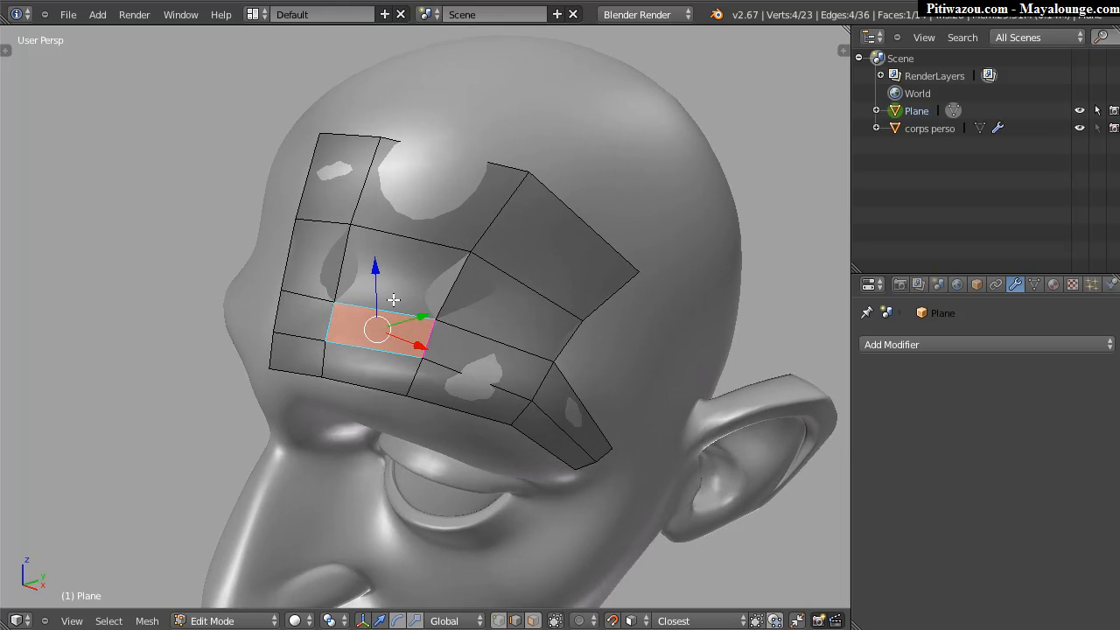
# Switch to face selection and delete the upper three faces of the forehead grid's second column.
pyautogui.click(407, 250)
pyautogui.hotkey('shift', 'c')
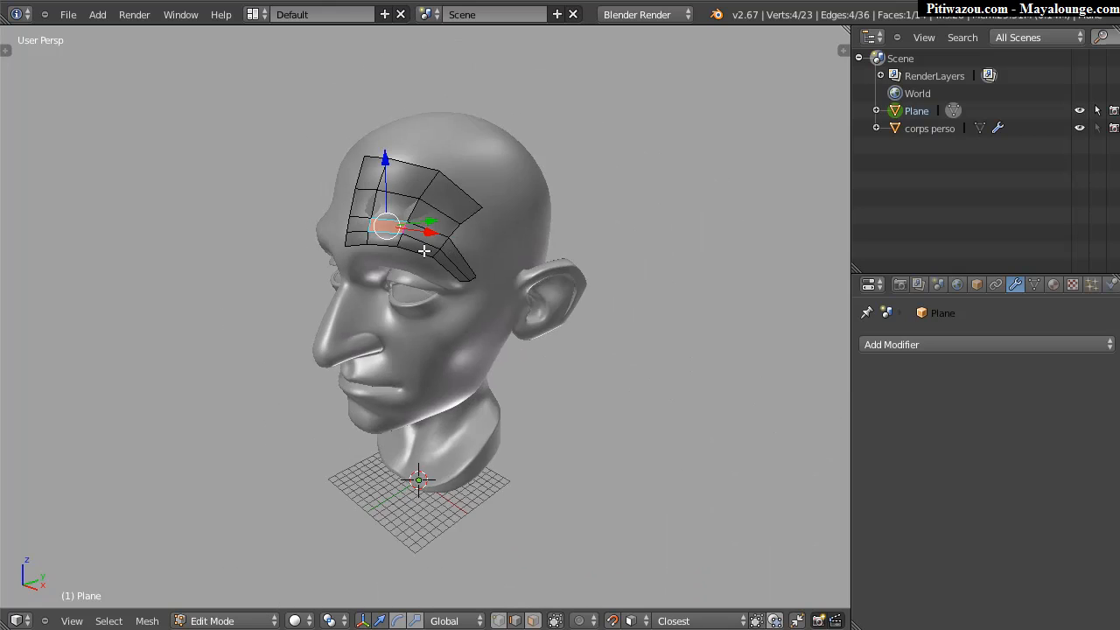
pyautogui.scroll(7, 437, 201)
pyautogui.moveTo(405, 188); pyautogui.dragTo(387, 263, button='middle')
pyautogui.hotkey('ctrl', 'Tab')
pyautogui.click(357, 281)
pyautogui.keyDown('shift'); pyautogui.click(418, 298); pyautogui.keyUp('shift')
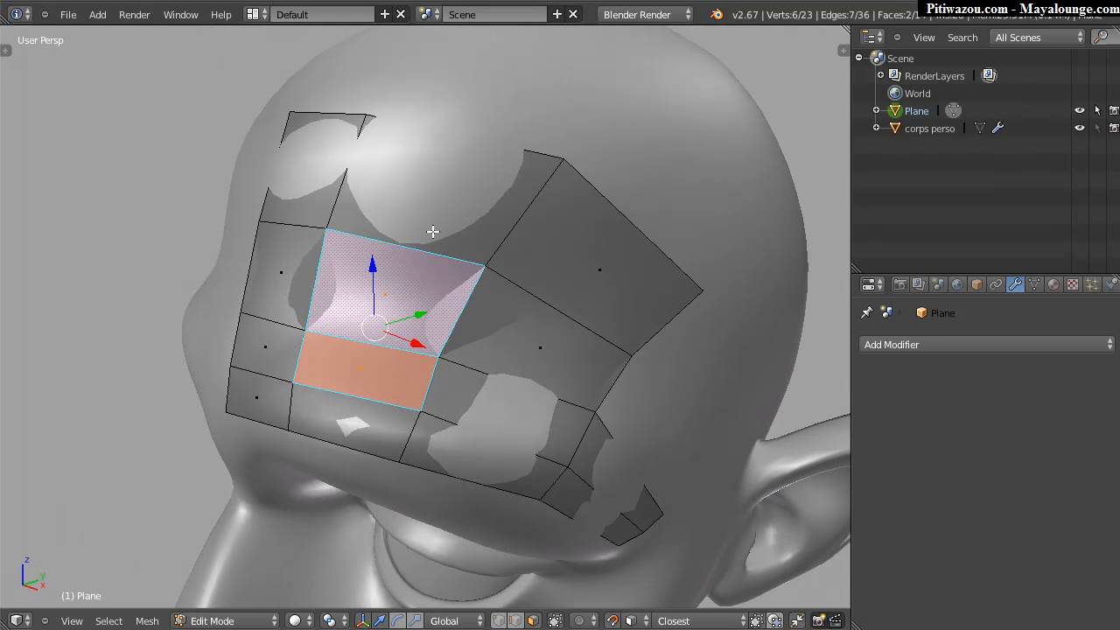
pyautogui.keyDown('shift'); pyautogui.click(430, 234); pyautogui.keyUp('shift')
pyautogui.press('x')
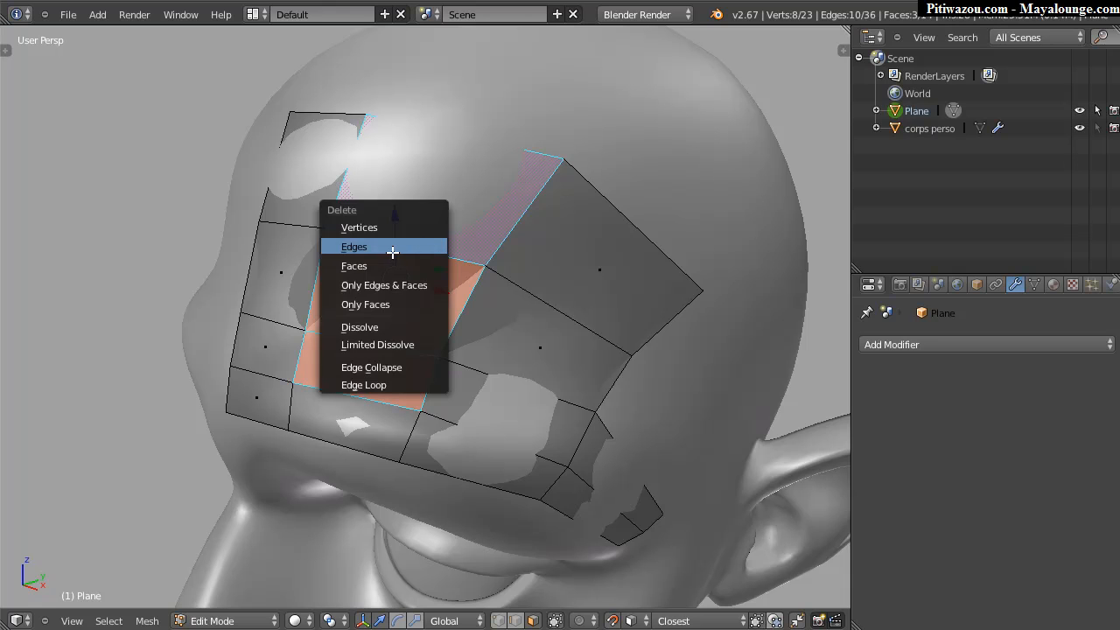
pyautogui.press('Escape')
pyautogui.press('x')
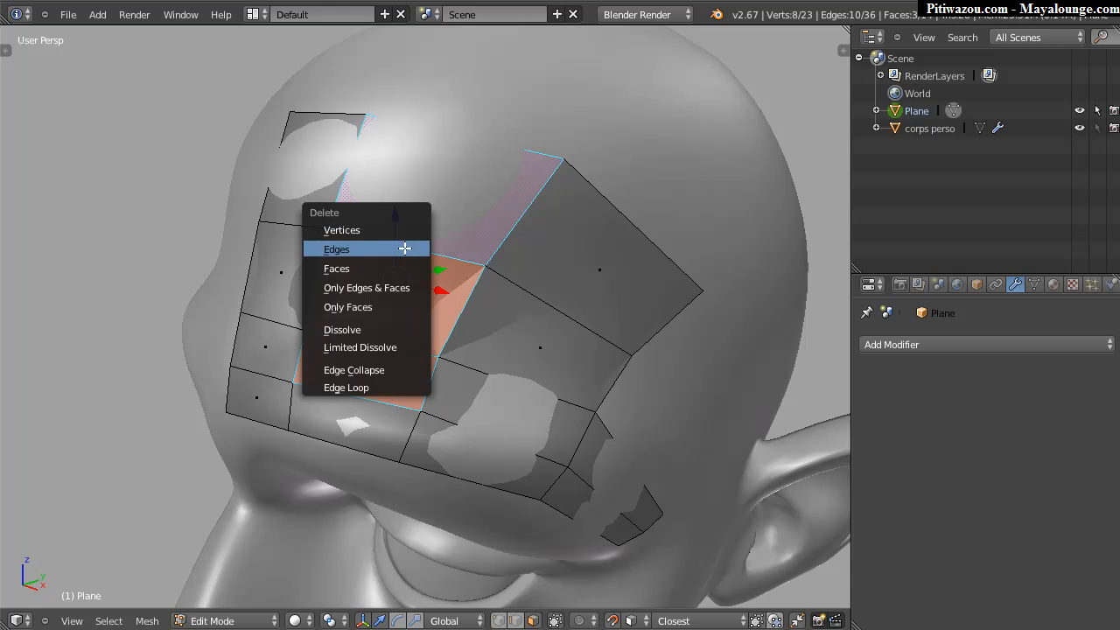
pyautogui.click(361, 265)
pyautogui.moveTo(426, 245); pyautogui.dragTo(438, 251, button='middle')
# In edge selection, select the three edges along each side of the gap and join them with LoopTools Bridge.
pyautogui.hotkey('ctrl', 'Tab')
pyautogui.click(262, 335)
pyautogui.rightClick(295, 350)
pyautogui.keyDown('shift'); pyautogui.rightClick(309, 254); pyautogui.keyUp('shift')
pyautogui.keyDown('shift'); pyautogui.rightClick(326, 175); pyautogui.keyUp('shift')
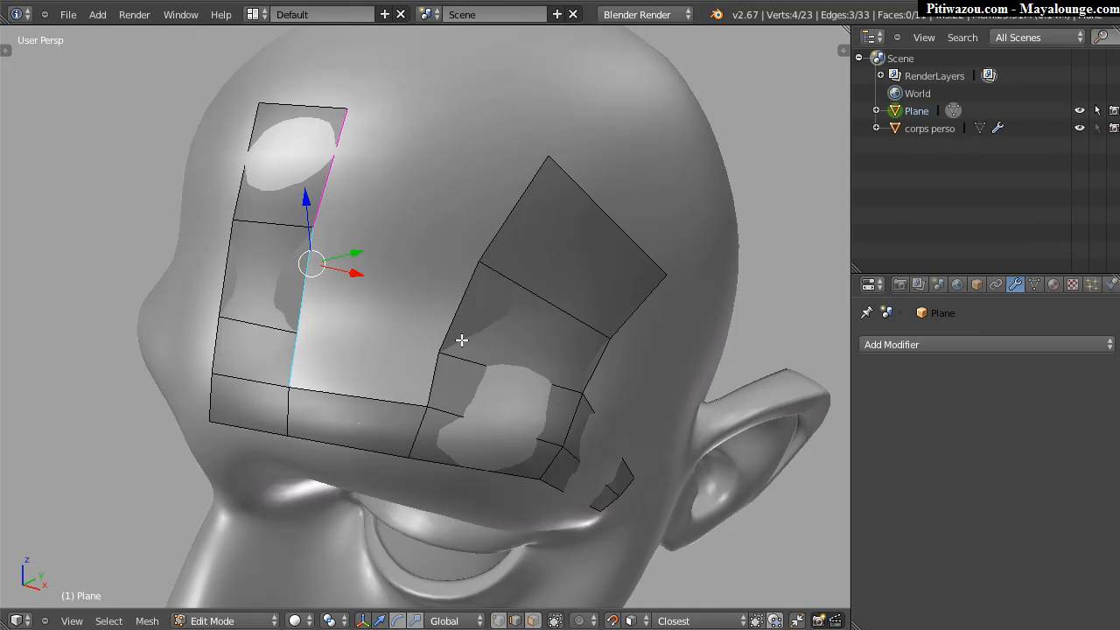
pyautogui.keyDown('shift'); pyautogui.rightClick(432, 373); pyautogui.keyUp('shift')
pyautogui.keyDown('shift'); pyautogui.rightClick(462, 302); pyautogui.keyUp('shift')
pyautogui.keyDown('shift'); pyautogui.rightClick(503, 226); pyautogui.keyUp('shift')
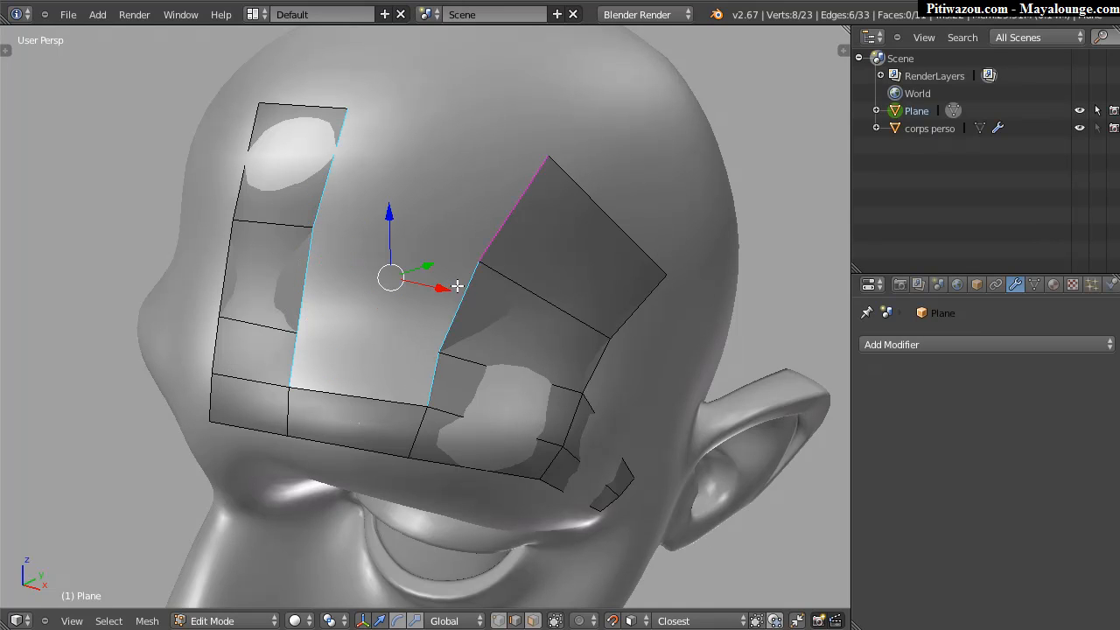
pyautogui.press('w')
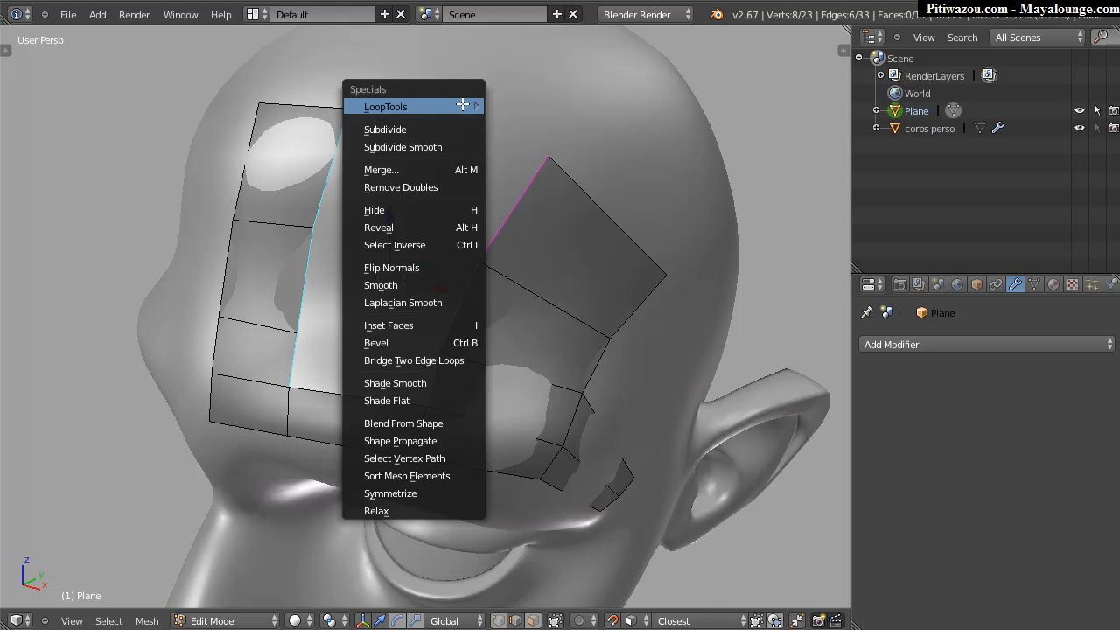
pyautogui.press('w')
pyautogui.press('w')
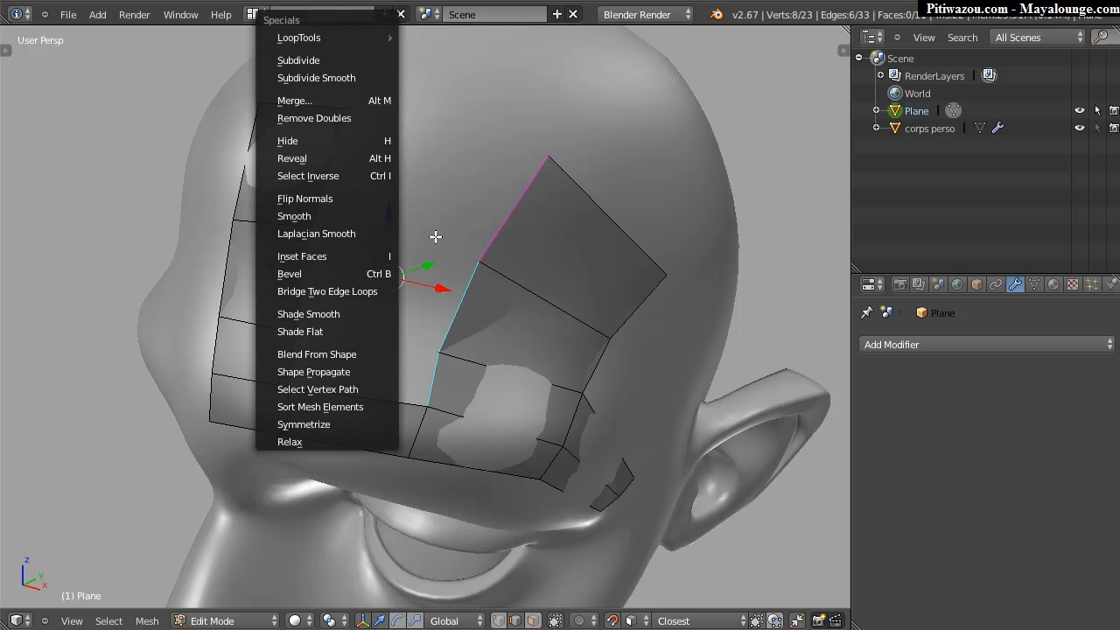
pyautogui.press('w')
pyautogui.moveTo(354, 133)
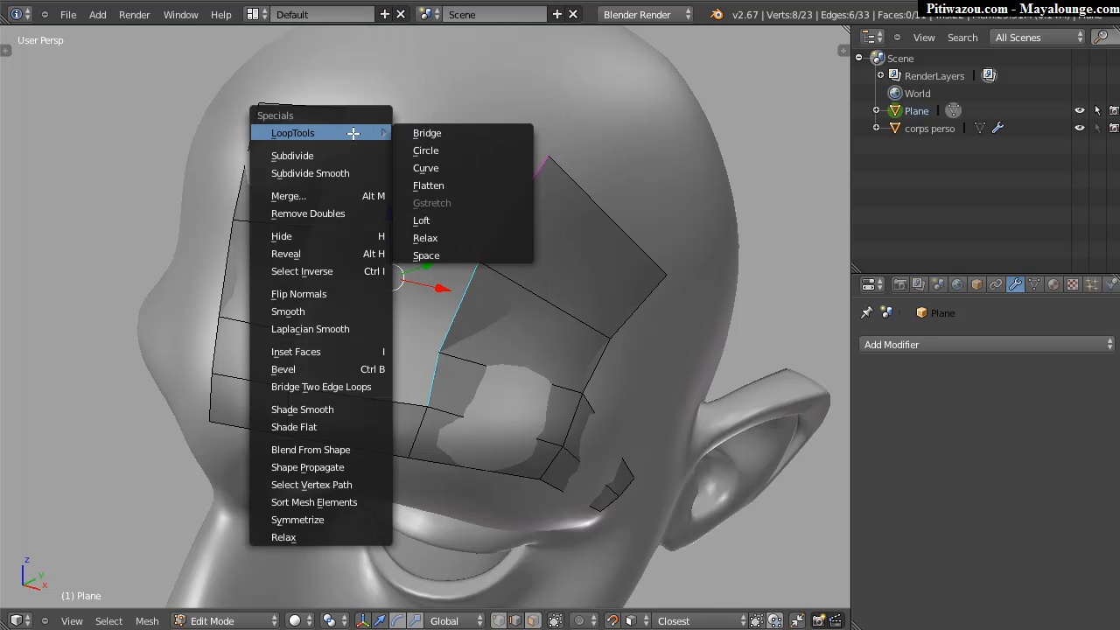
pyautogui.click(433, 133)
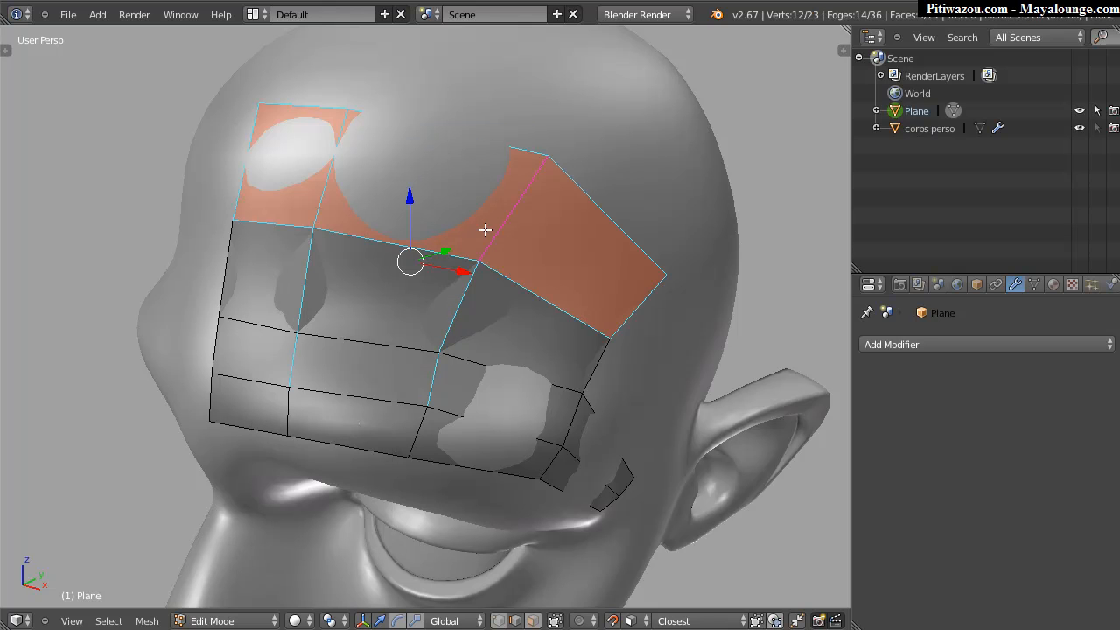
# Adjust the position of the lower edge of the bridged column's top face on the forehead surface.
pyautogui.rightClick(467, 264)
pyautogui.press('g')
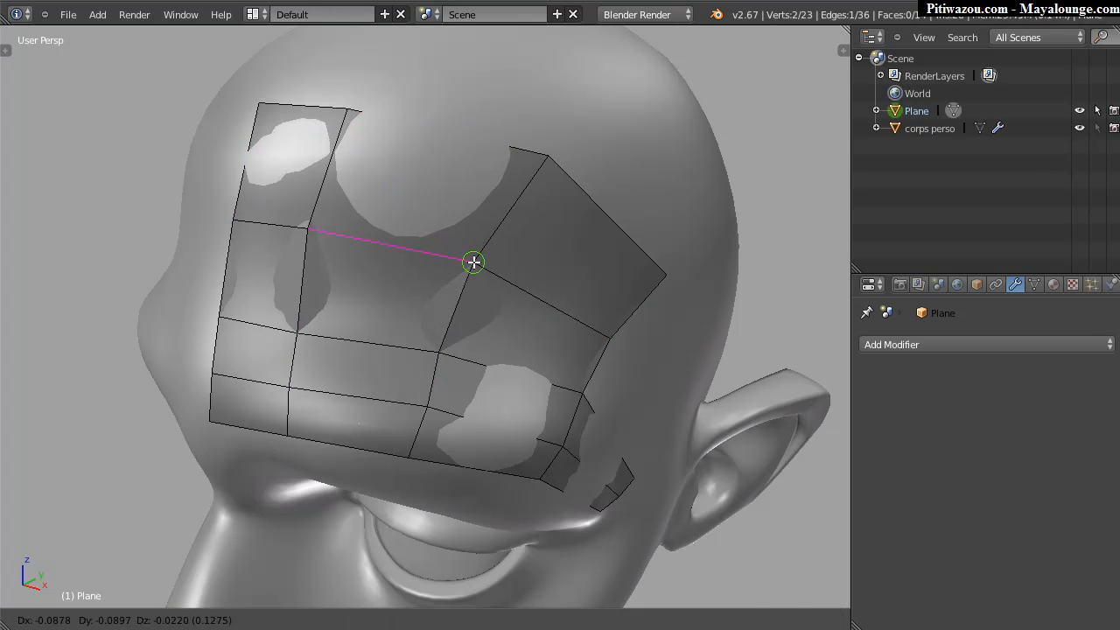
pyautogui.click(481, 263)
pyautogui.scroll(-3, 495, 260)
pyautogui.moveTo(496, 260); pyautogui.dragTo(457, 253, button='middle')
pyautogui.moveTo(464, 296); pyautogui.dragTo(469, 277, button='middle')
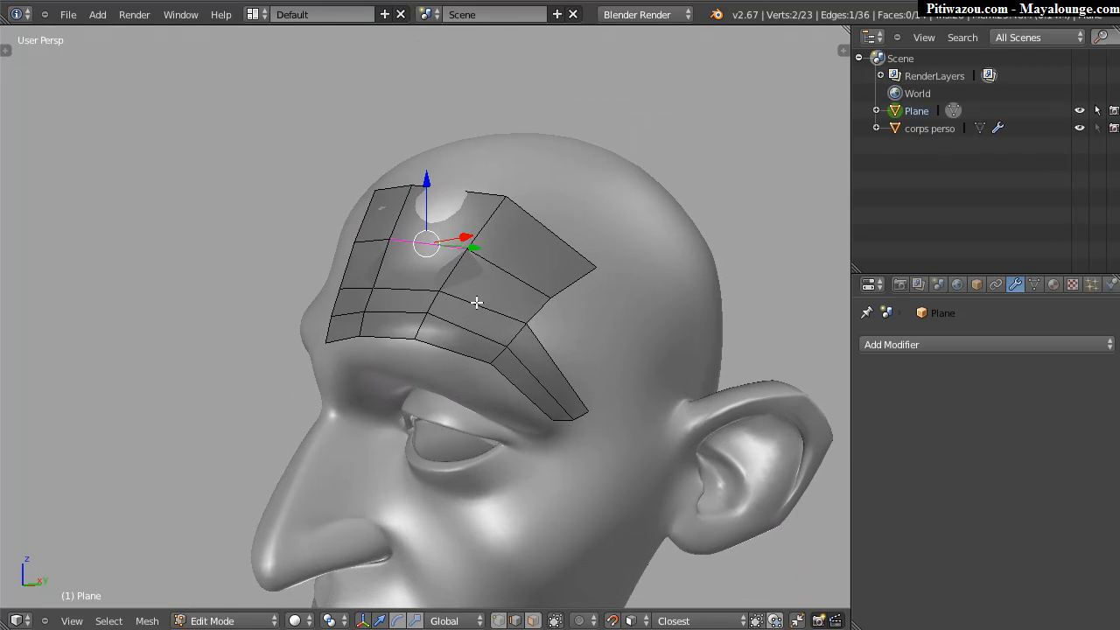
pyautogui.scroll(4, 448, 309)
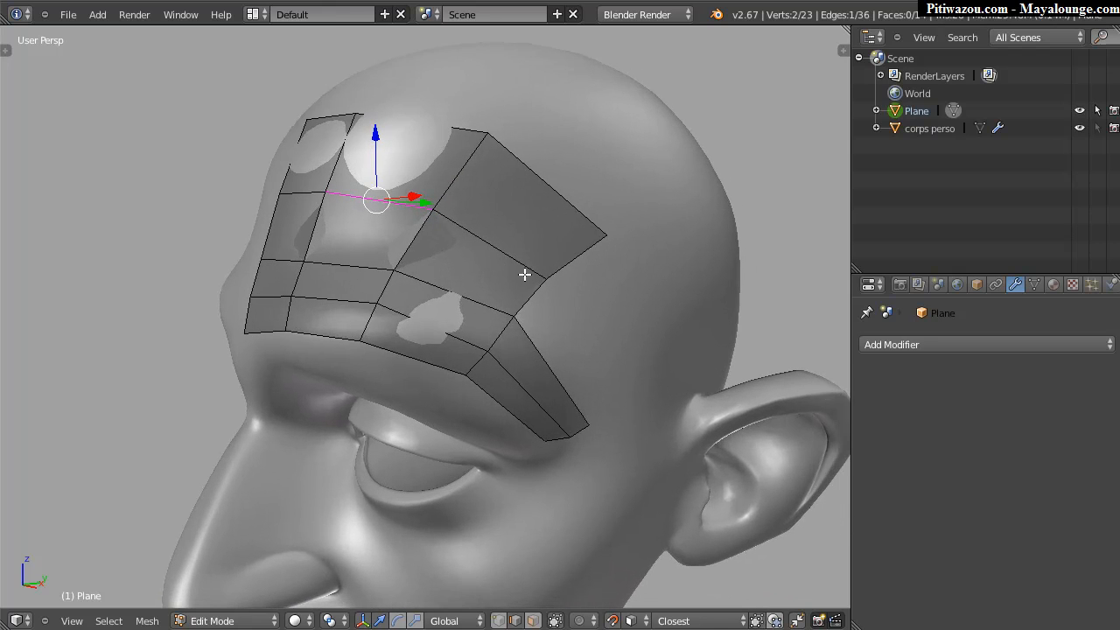
# Extrude the two outer side edges of the grid's upper two rows down toward the temple, alongside the brow strip.
pyautogui.scroll(-3, 522, 277)
pyautogui.moveTo(500, 257); pyautogui.dragTo(385, 253, button='middle')
pyautogui.keyDown('shift'); pyautogui.rightClick(430, 215); pyautogui.keyUp('shift')
pyautogui.press('e')
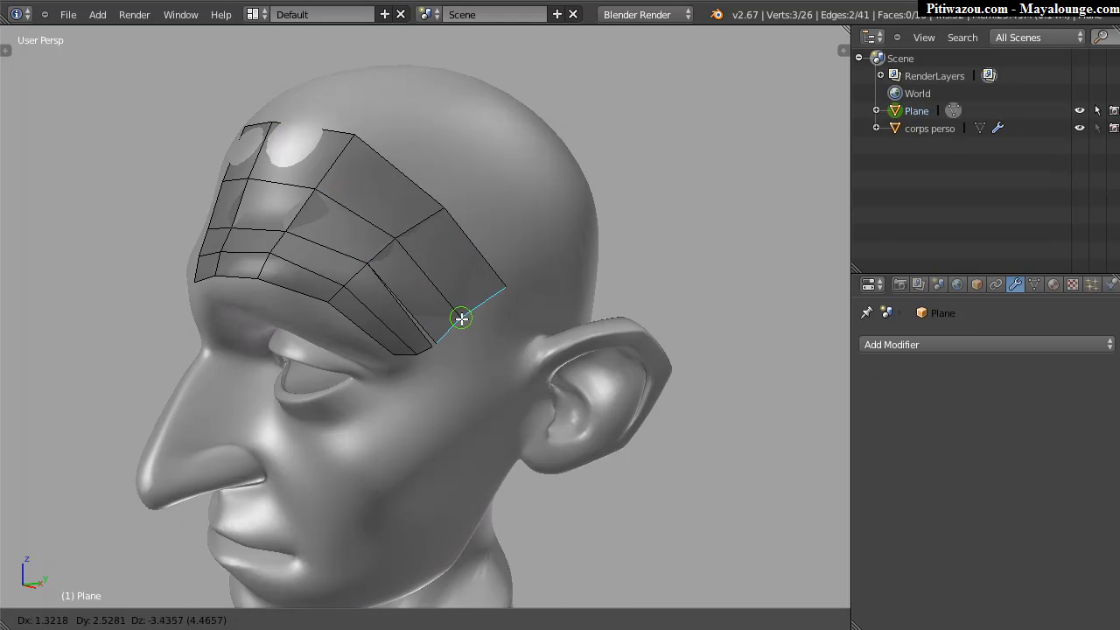
pyautogui.click(464, 316)
pyautogui.moveTo(505, 358); pyautogui.dragTo(463, 340, button='middle')
pyautogui.scroll(4, 475, 270)
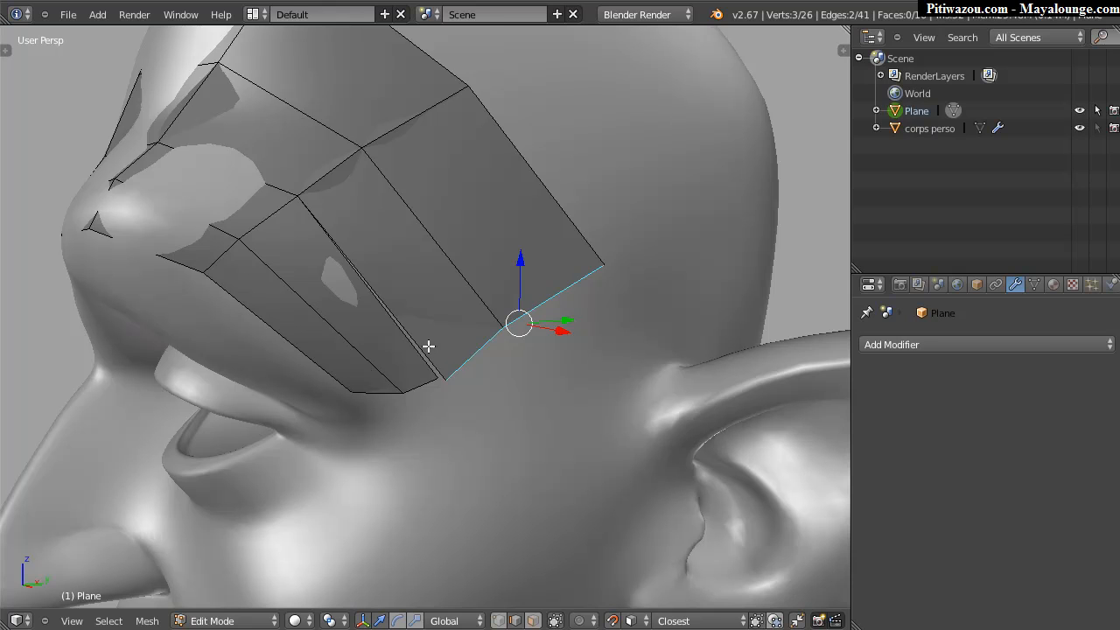
# Turn snapping off, switch to vertex selection and move the new strip's lower inner corner beside the brow strip's end.
pyautogui.hotkey('shift', 'Tab')
pyautogui.moveTo(507, 338); pyautogui.dragTo(476, 319, button='middle')
pyautogui.hotkey('ctrl', 'Tab')
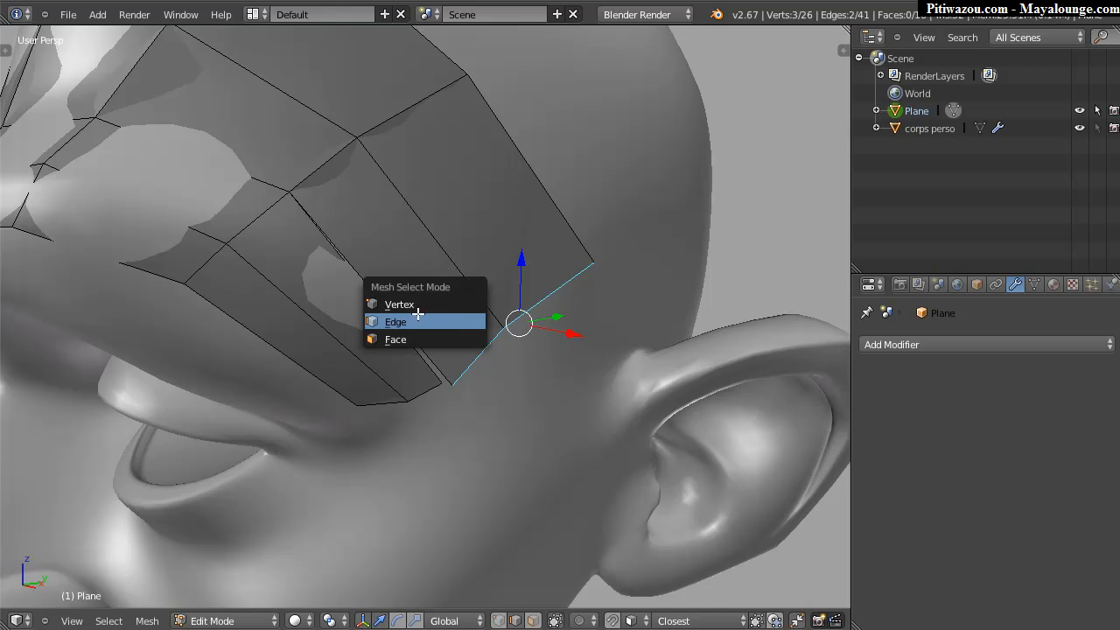
pyautogui.click(409, 304)
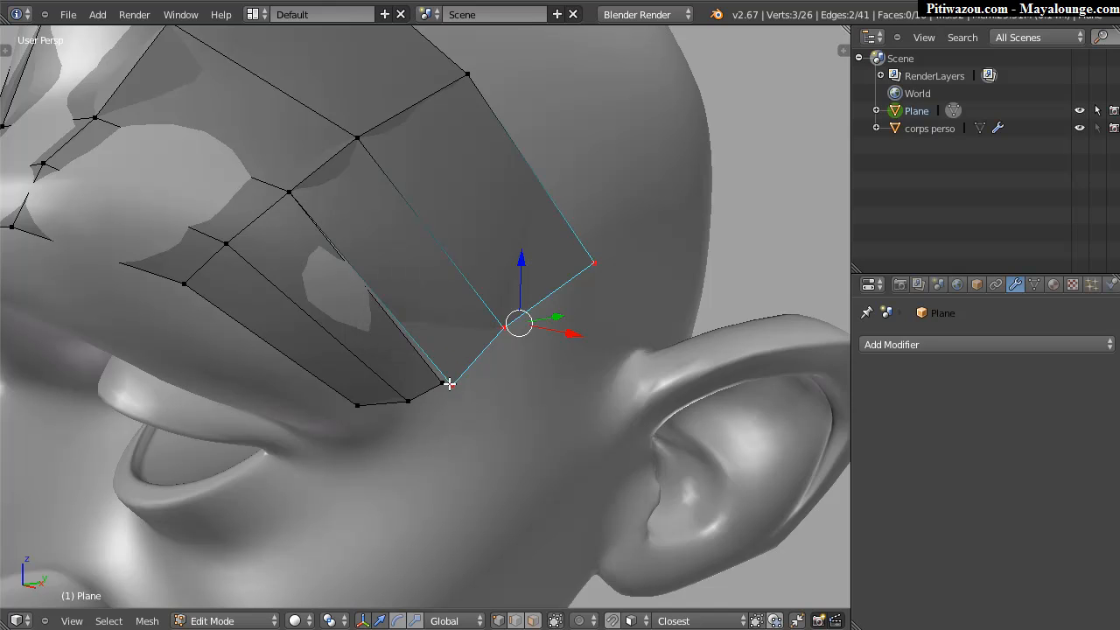
pyautogui.rightClick(449, 383)
pyautogui.press('g')
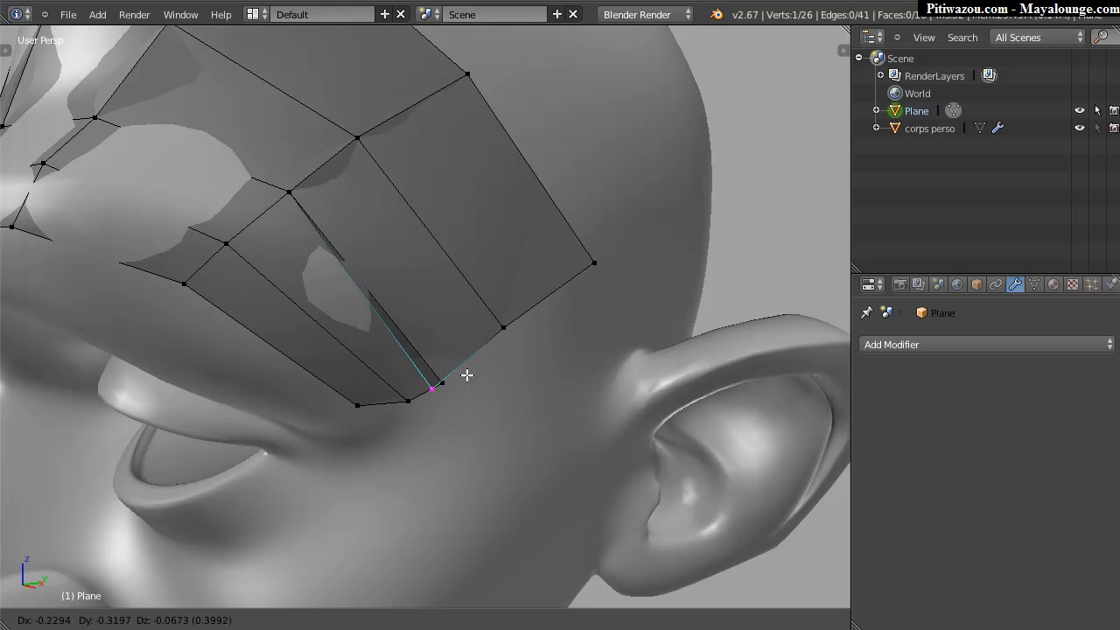
pyautogui.click(459, 378)
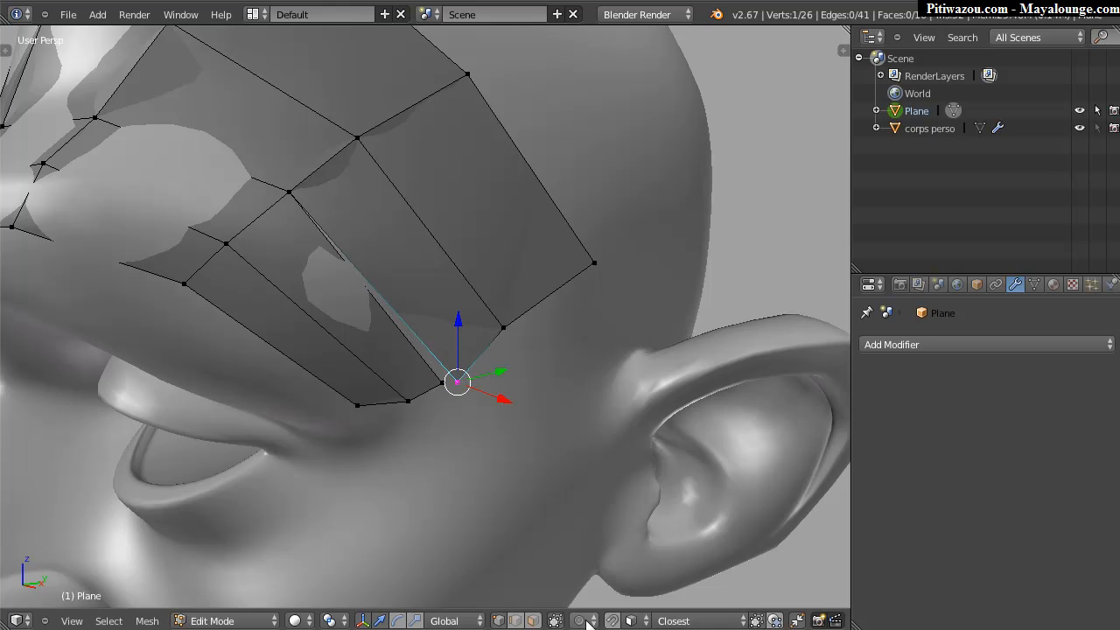
# Enable snapping with the Vertex element and merge the new strip's inner corner onto the brow strip's upper end vertex.
pyautogui.click(633, 621)
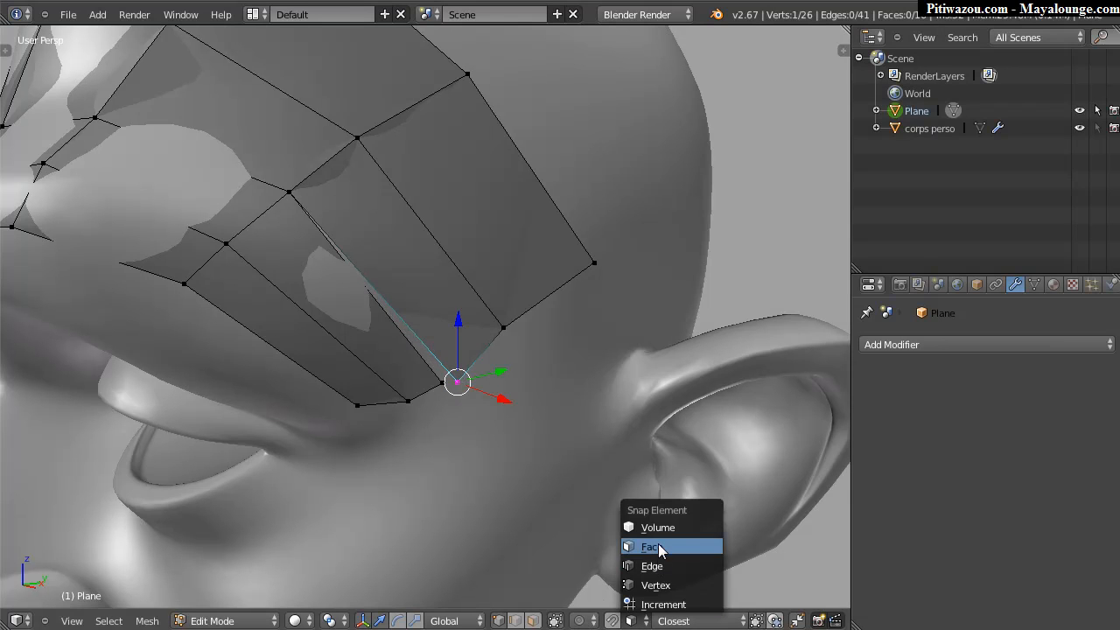
pyautogui.click(655, 585)
pyautogui.press('g')
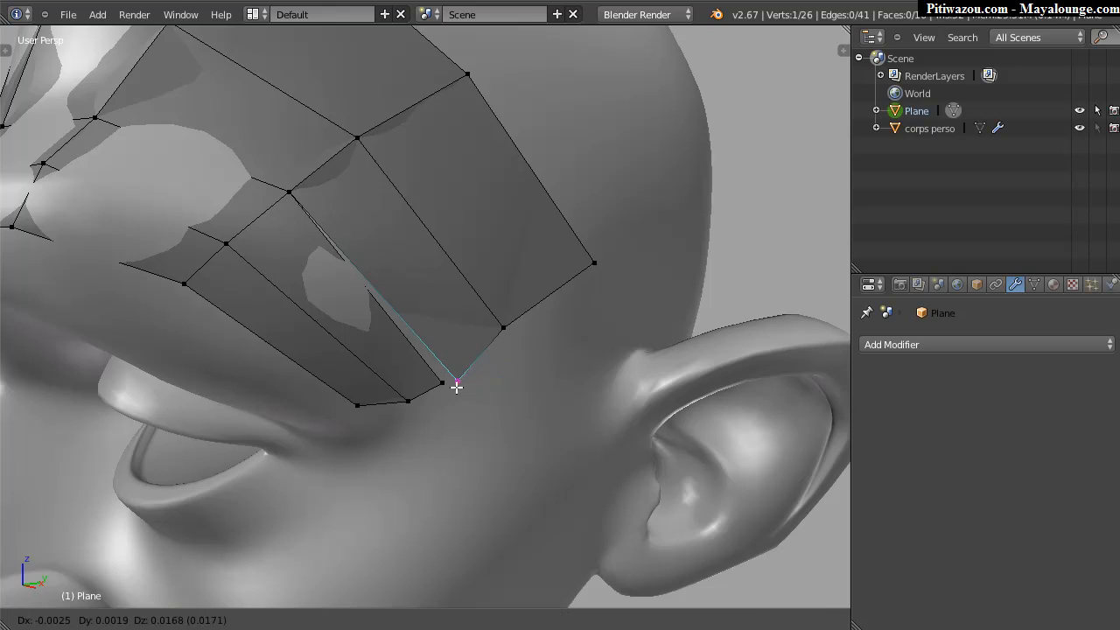
pyautogui.click(445, 382)
pyautogui.click(613, 621)
pyautogui.press('g')
pyautogui.press('x')
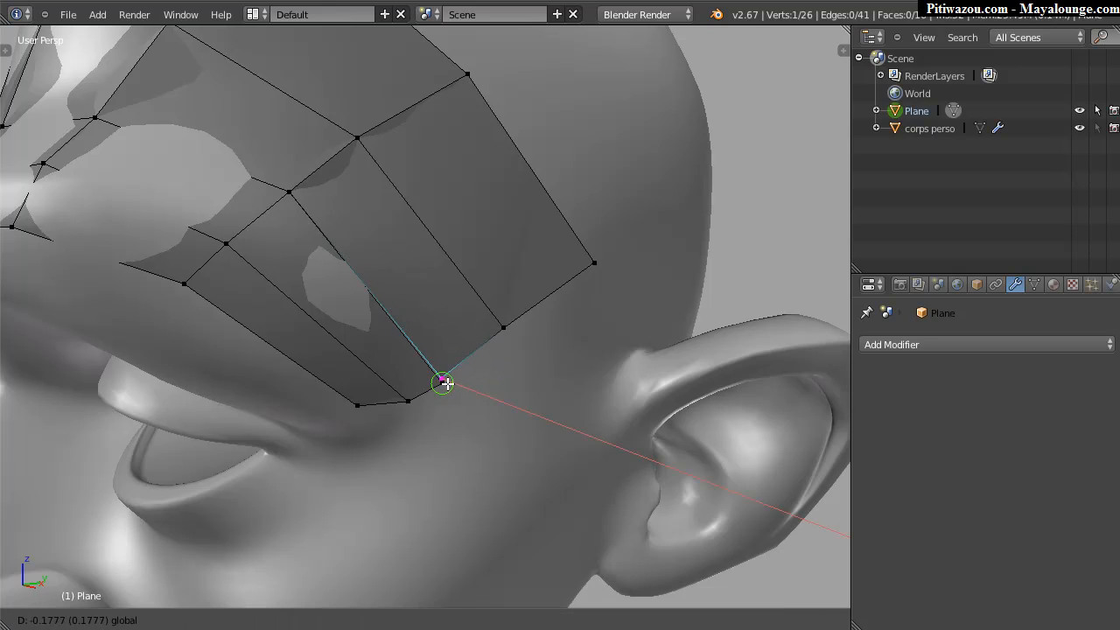
pyautogui.click(455, 383)
pyautogui.press('g')
pyautogui.click(443, 390)
pyautogui.press('g')
pyautogui.press('x')
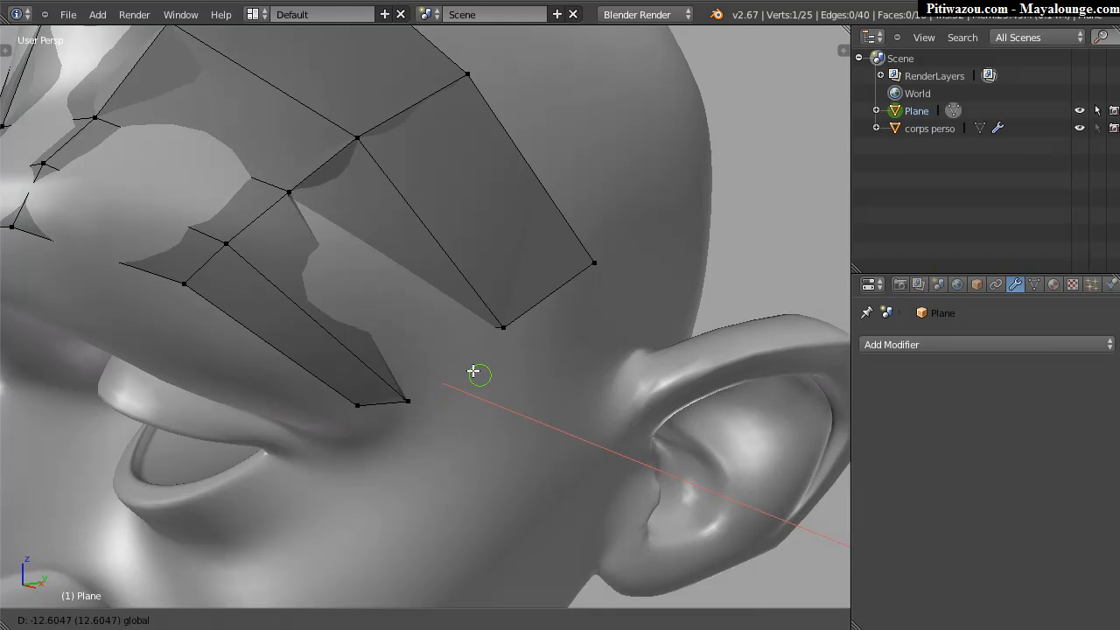
pyautogui.click(445, 380)
# Set the snap element back to Face and reposition the brow strip's three end vertices on the temple surface.
pyautogui.click(630, 621)
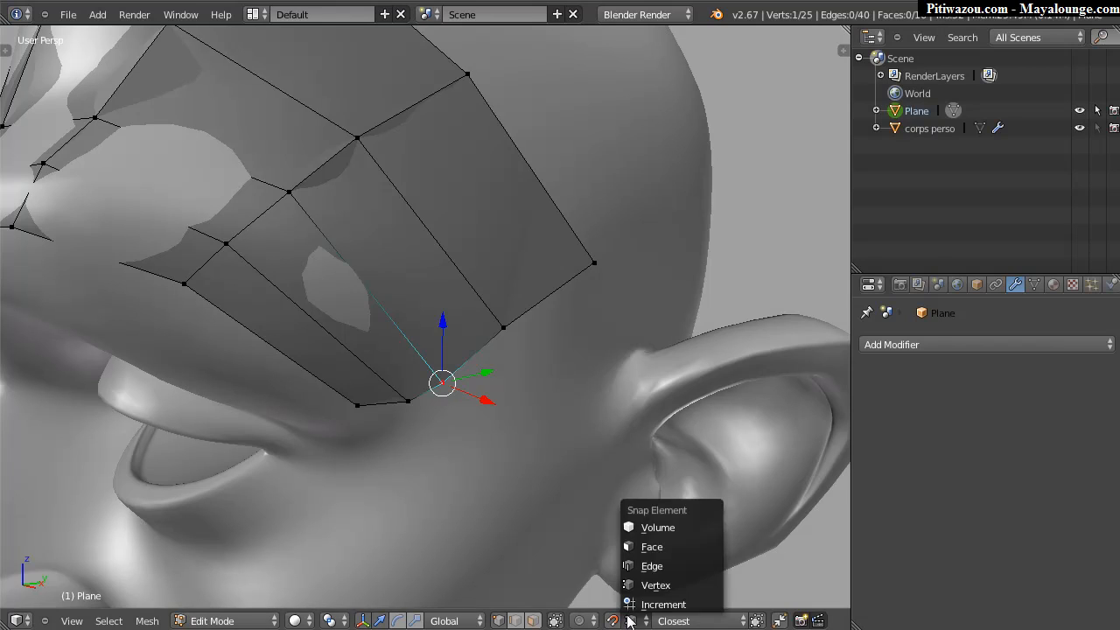
pyautogui.click(671, 545)
pyautogui.press('g')
pyautogui.click(448, 382)
pyautogui.rightClick(409, 403)
pyautogui.press('g')
pyautogui.click(411, 411)
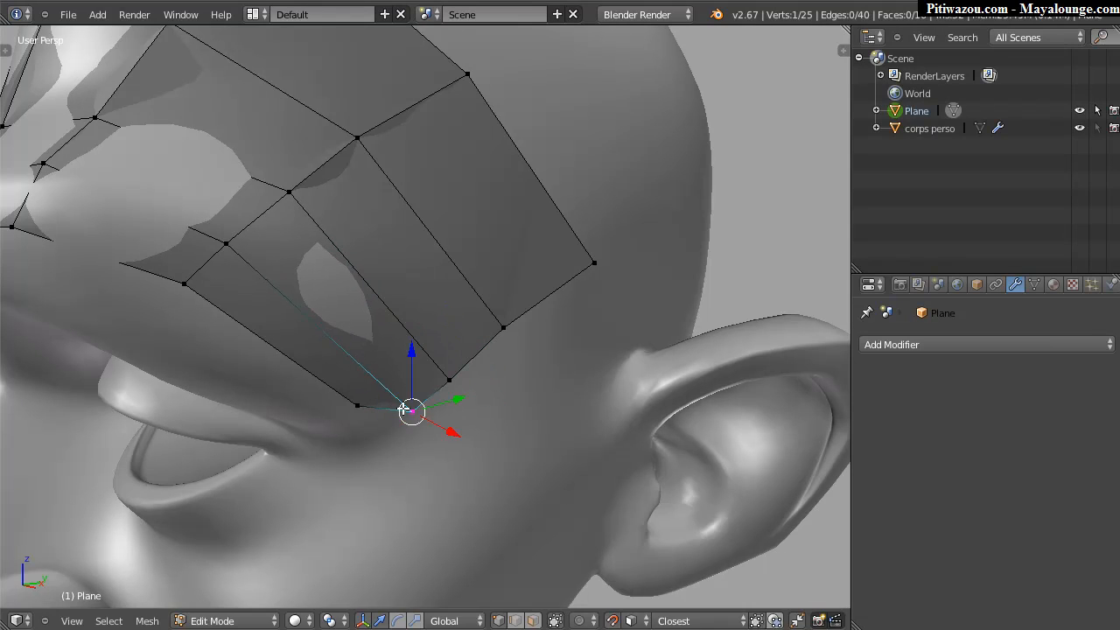
pyautogui.rightClick(357, 406)
pyautogui.press('g')
pyautogui.click(361, 440)
pyautogui.rightClick(419, 420)
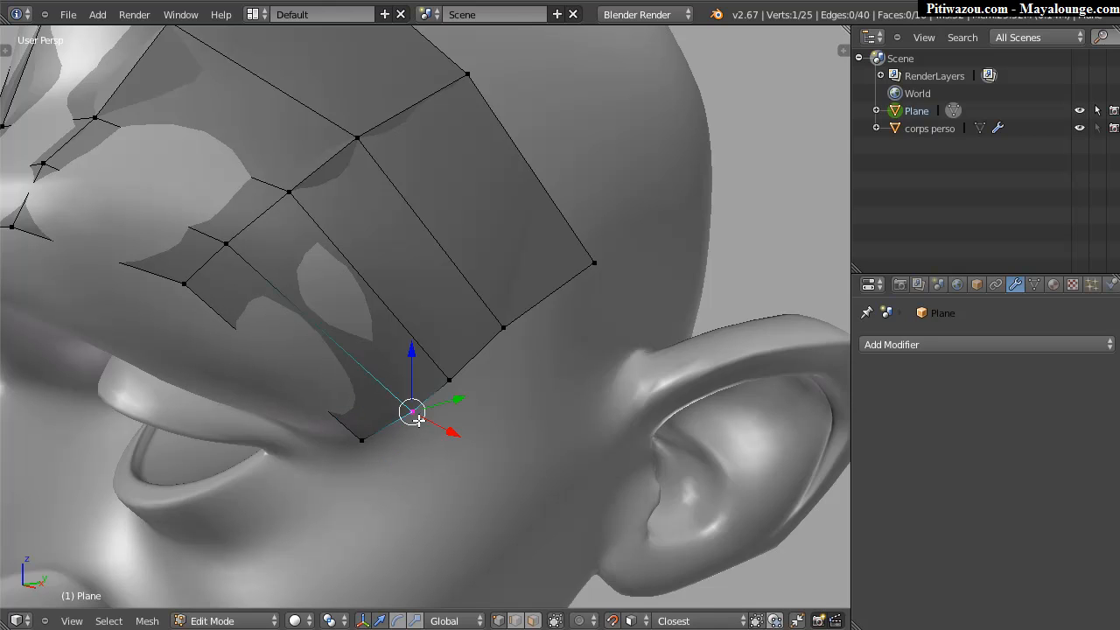
# Cut one edge loop across the temple strips midway along their length, with an edge slide of about -0.1.
pyautogui.moveTo(493, 344); pyautogui.dragTo(338, 326, button='middle')
pyautogui.hotkey('ctrl', 'r')
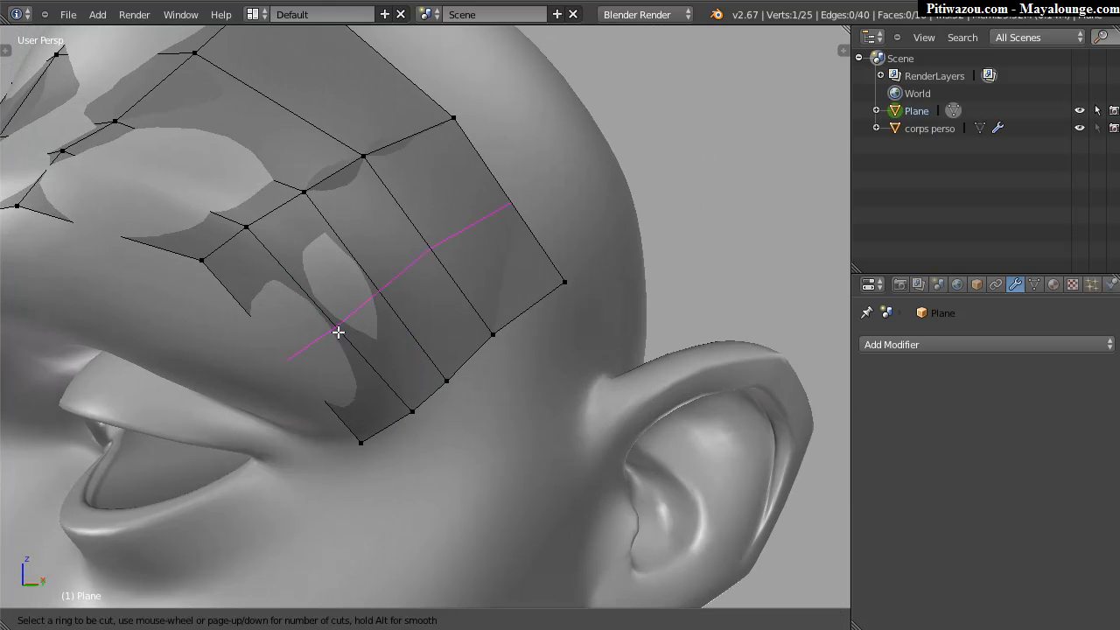
pyautogui.click(343, 326)
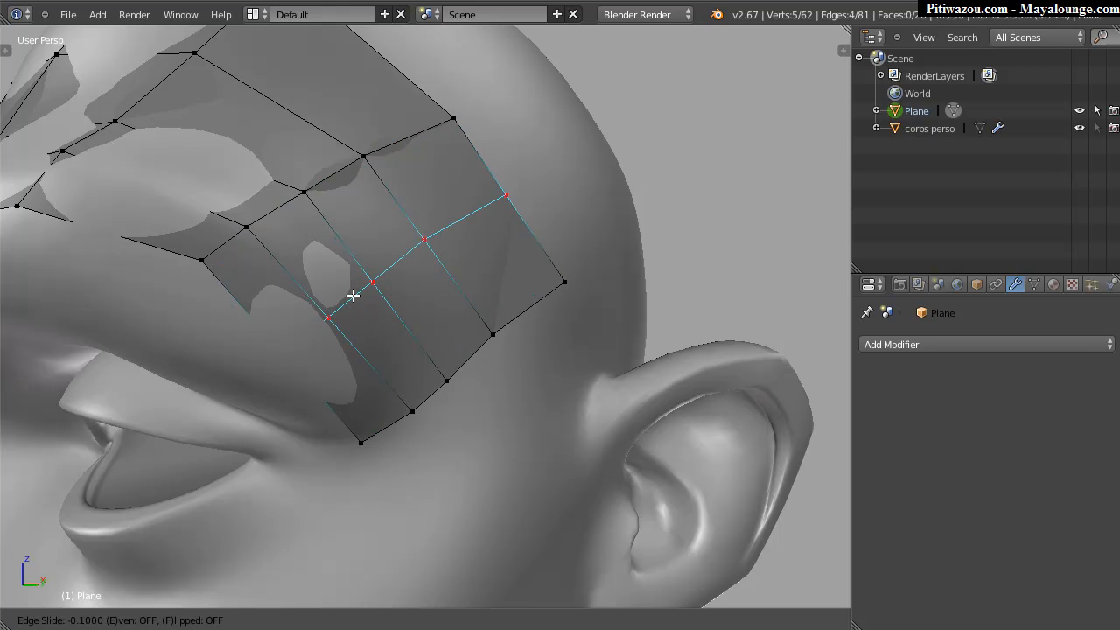
pyautogui.click(361, 302)
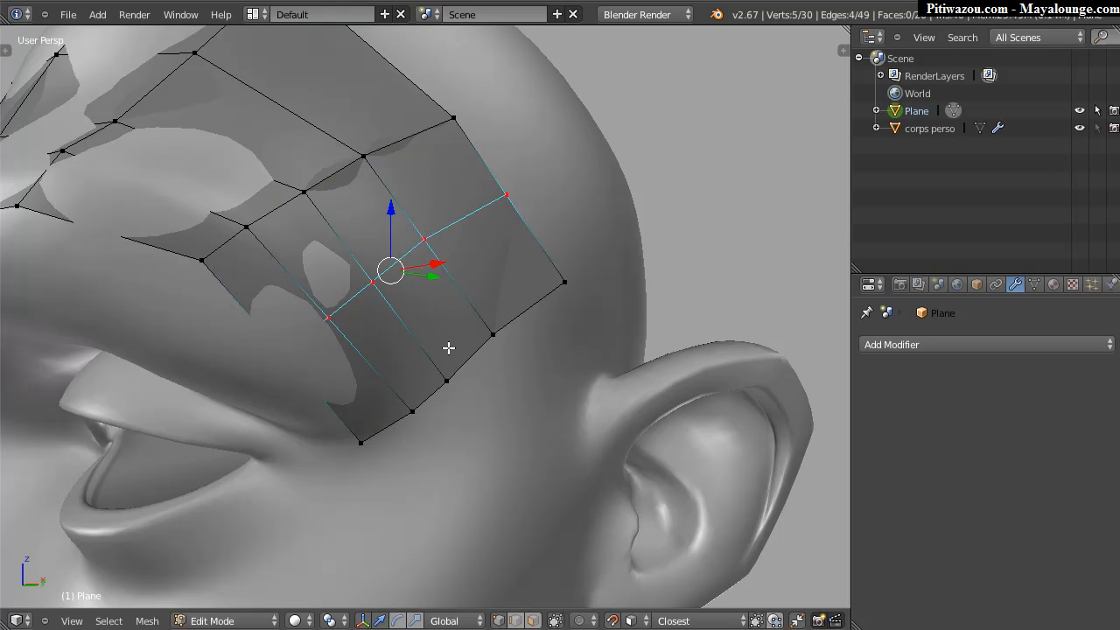
# Undo the single loop cut, cut three edge loops across the temple strips instead and snap them onto the head surface.
pyautogui.hotkey('ctrl', 'z')
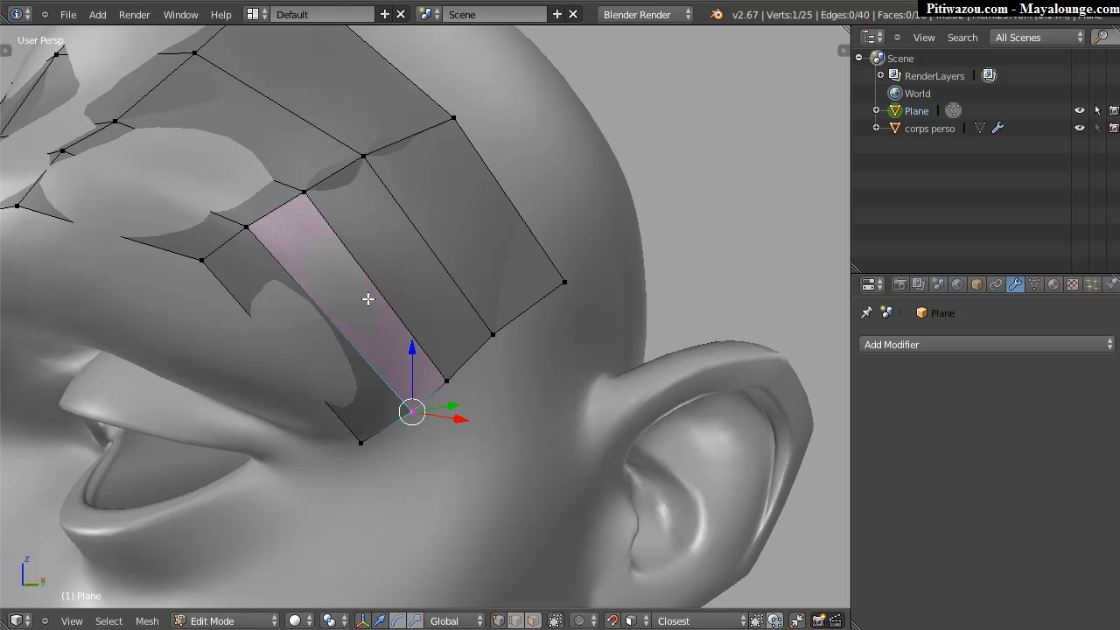
pyautogui.hotkey('ctrl', 'r')
pyautogui.scroll(1, 402, 290)
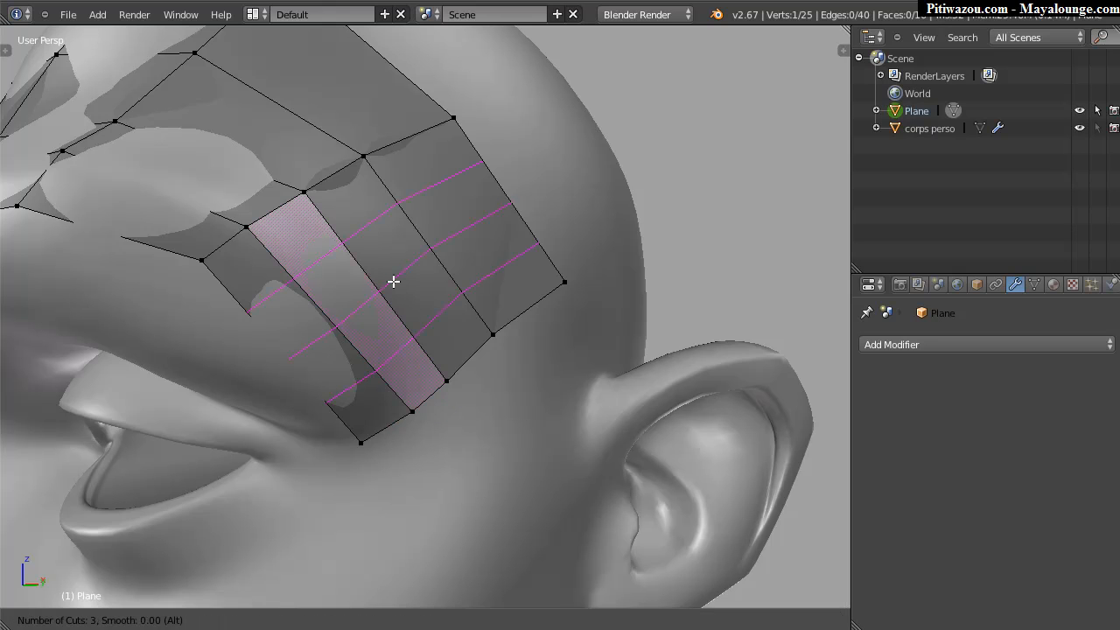
pyautogui.click(393, 282)
pyautogui.click(405, 287)
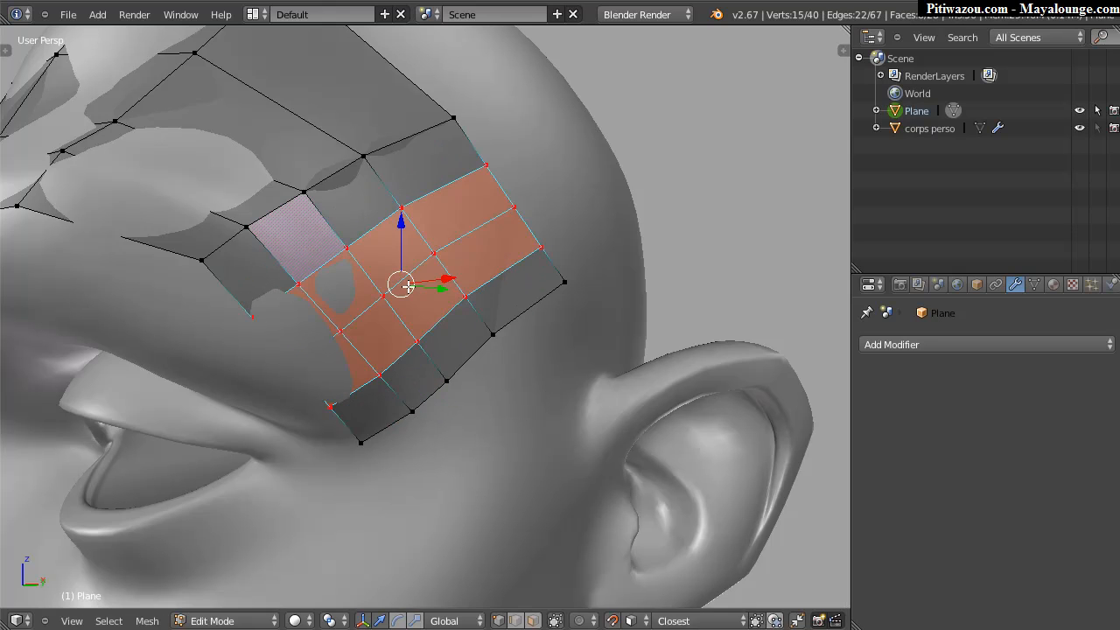
pyautogui.press('g')
pyautogui.click(385, 292)
# Cut two edge loops across the forehead strips beside the temple and snap them onto the head surface.
pyautogui.moveTo(440, 252); pyautogui.dragTo(321, 290, button='middle')
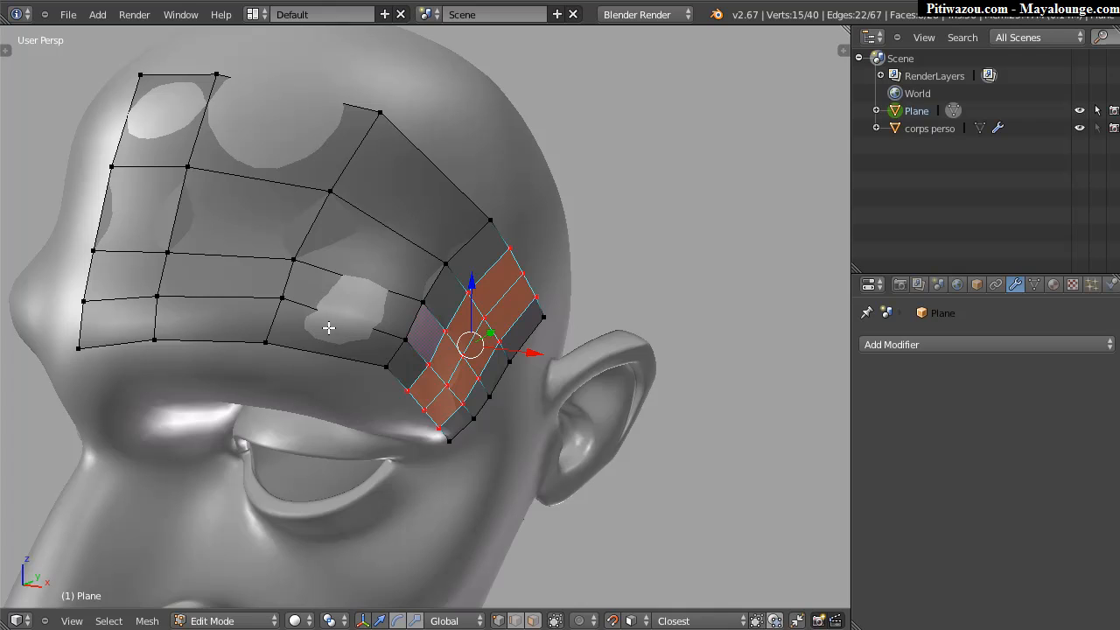
pyautogui.hotkey('ctrl', 'r')
pyautogui.scroll(1, 330, 308)
pyautogui.click(330, 308)
pyautogui.click(351, 265)
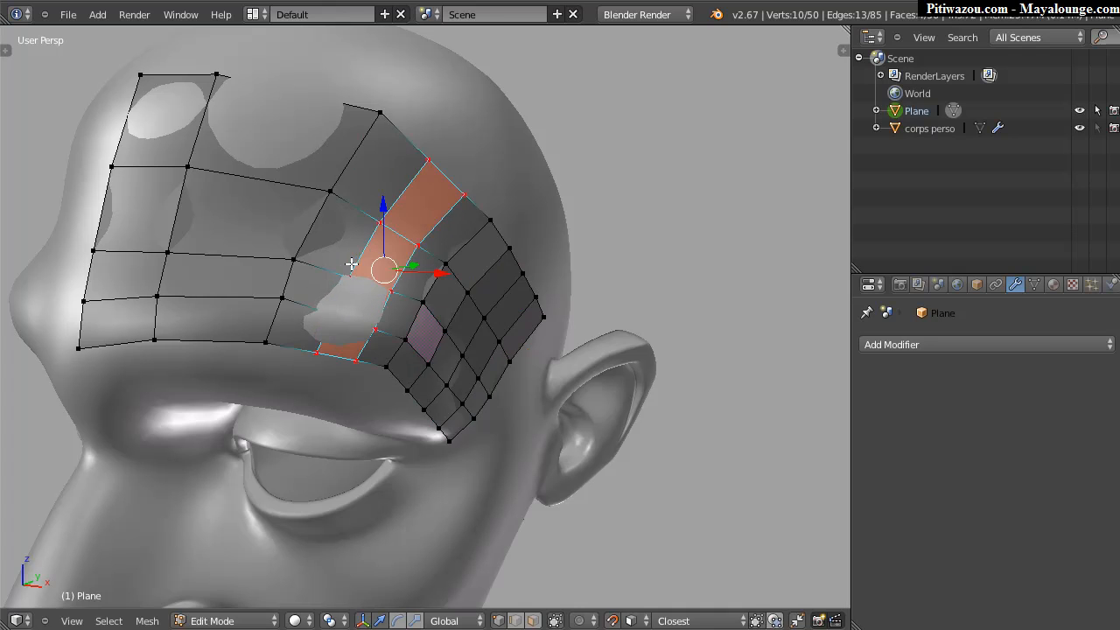
pyautogui.press('g')
pyautogui.click(349, 266)
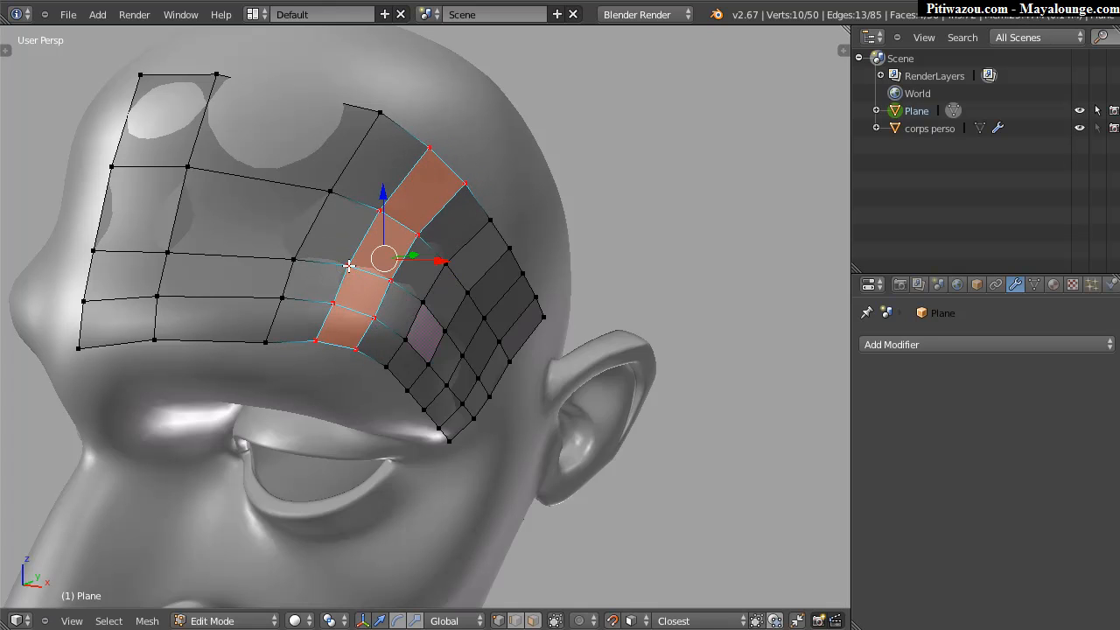
pyautogui.rightClick(349, 266)
# Cut one edge loop through the wide middle faces of the forehead strips and snap it onto the forehead surface.
pyautogui.rightClick(188, 257)
pyautogui.hotkey('ctrl', 'r')
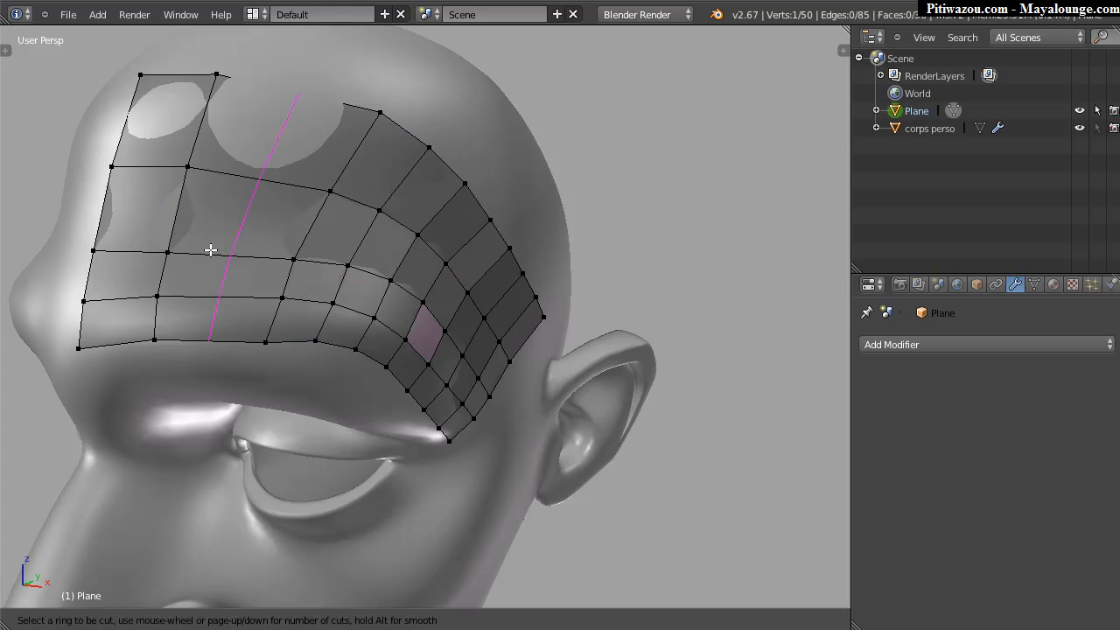
pyautogui.click(233, 249)
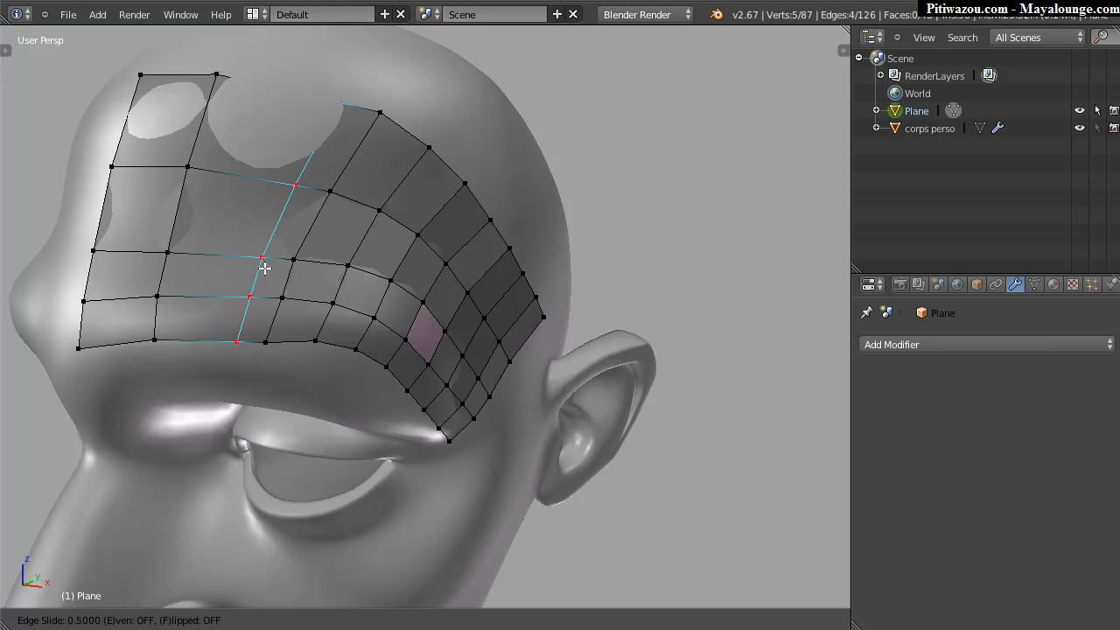
pyautogui.click(229, 269)
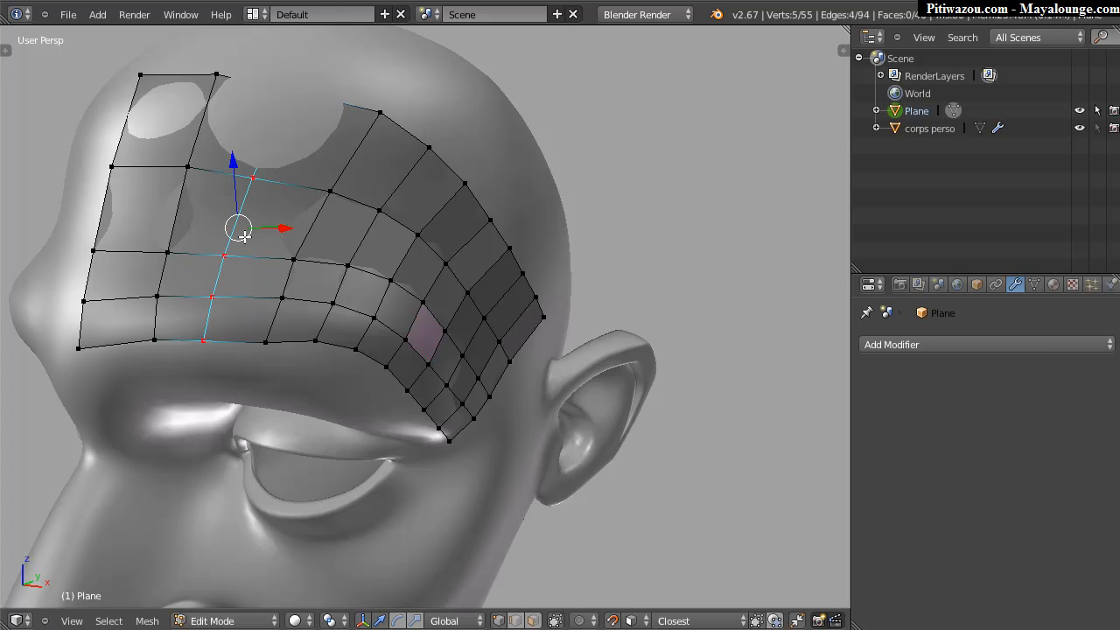
pyautogui.press('g')
pyautogui.click(235, 289)
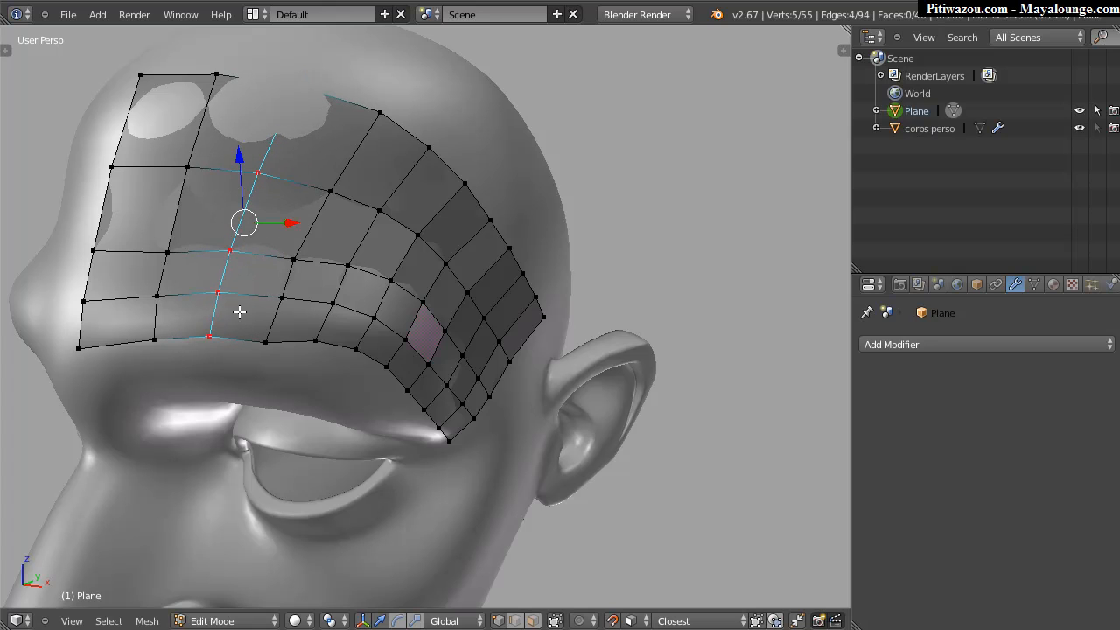
pyautogui.moveTo(429, 280); pyautogui.dragTo(228, 249, button='middle')
pyautogui.press('g')
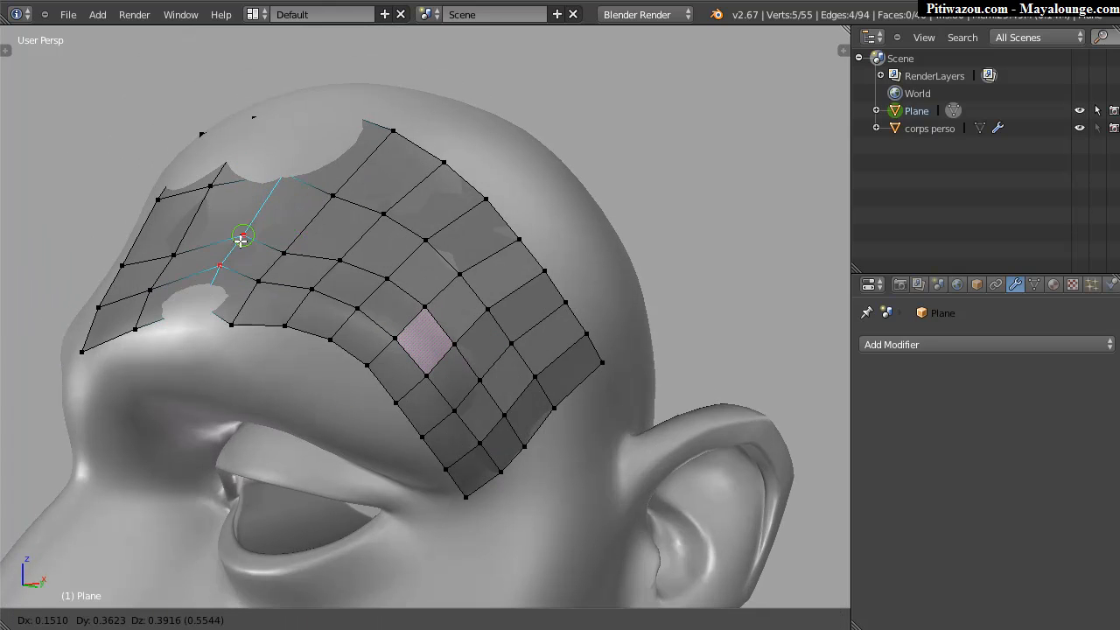
pyautogui.moveTo(229, 250); pyautogui.dragTo(436, 290, button='middle')
pyautogui.moveTo(352, 303); pyautogui.dragTo(613, 184, button='middle')
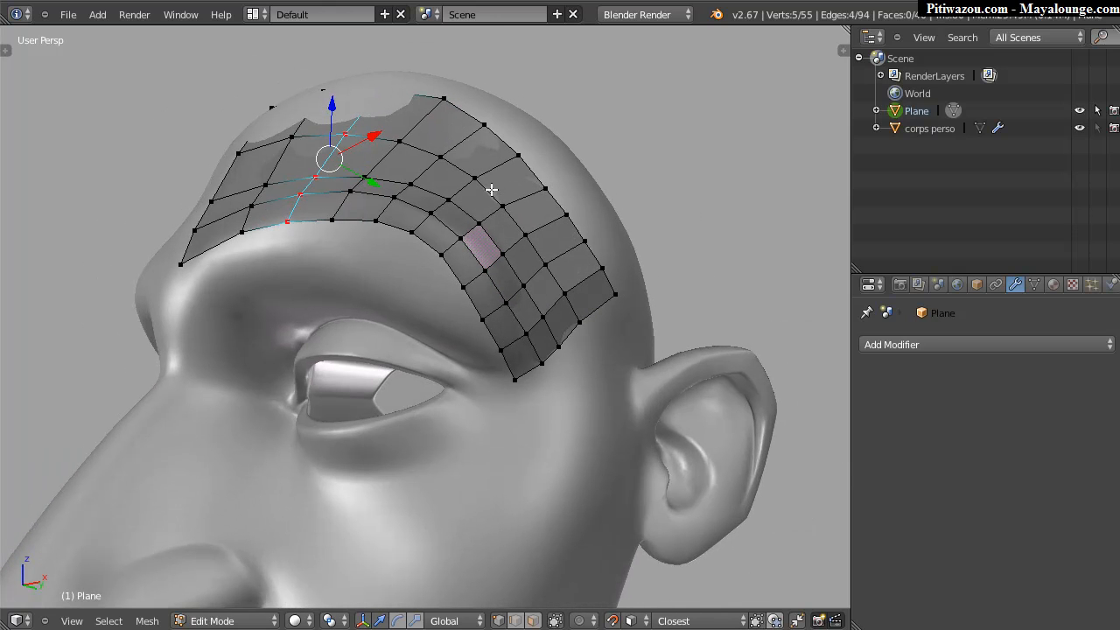
# Start a new two-vertex edge across the lower eyelid rim at the inner corner of the eye.
pyautogui.moveTo(476, 206); pyautogui.dragTo(307, 311, button='middle')
pyautogui.scroll(7, 415, 243)
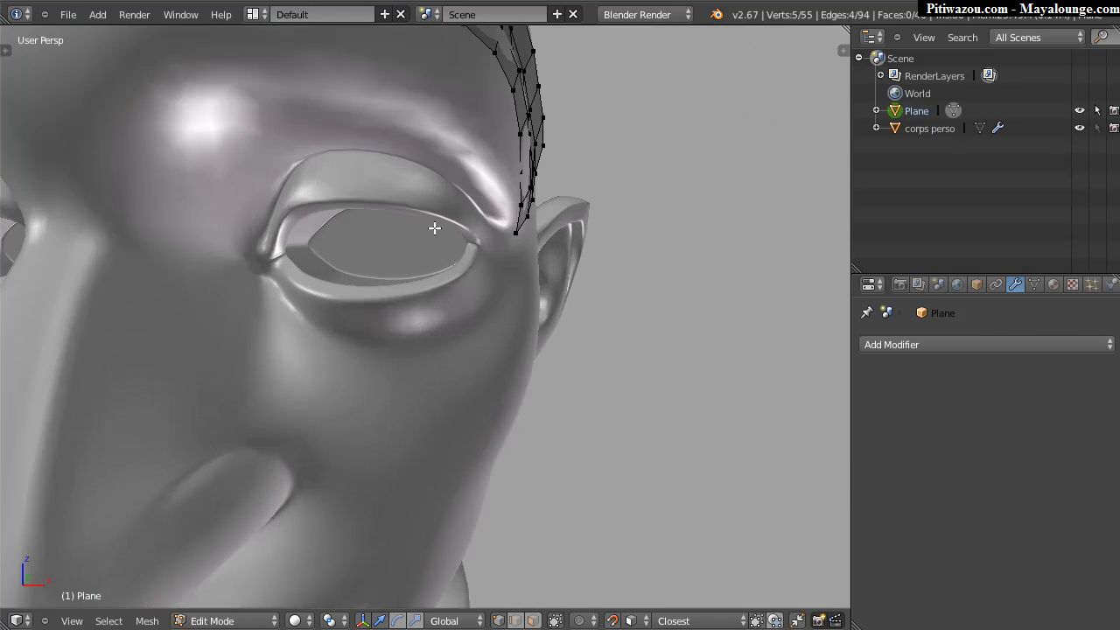
pyautogui.scroll(-1, 443, 216)
pyautogui.moveTo(327, 235); pyautogui.dragTo(350, 254, button='middle')
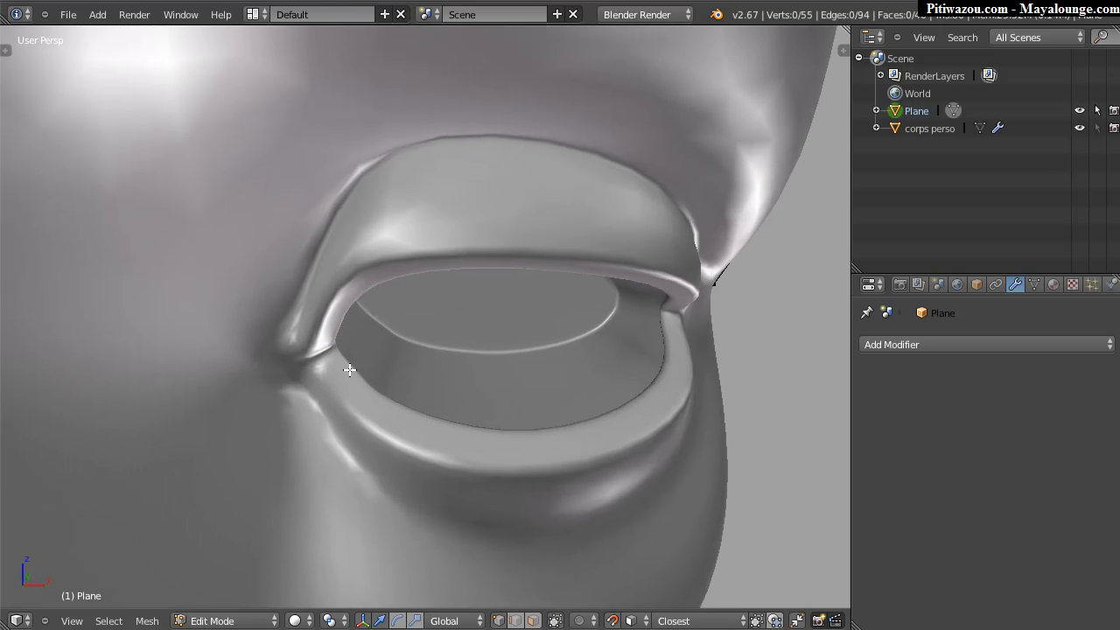
pyautogui.keyDown('ctrl'); pyautogui.click(315, 368); pyautogui.keyUp('ctrl')
pyautogui.keyDown('ctrl'); pyautogui.click(337, 353); pyautogui.keyUp('ctrl')
pyautogui.keyDown('shift'); pyautogui.click(317, 366); pyautogui.keyUp('shift')
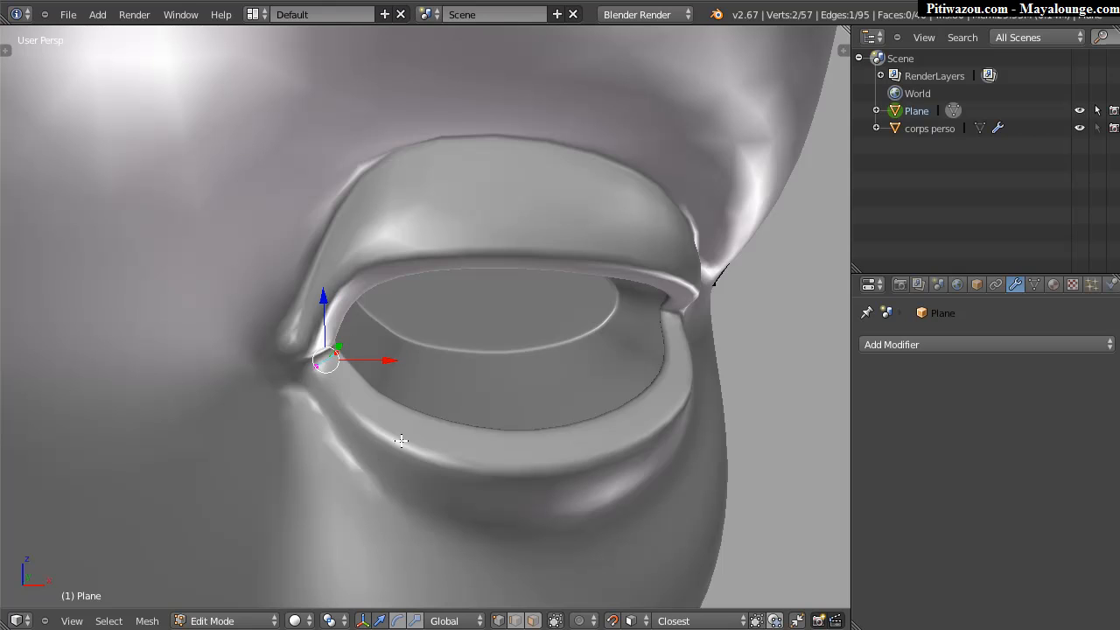
# Extrude the starting edge into a strip of eight quads along the lower eyelid rim to the outer eye corner.
pyautogui.keyDown('ctrl'); pyautogui.click(349, 391); pyautogui.keyUp('ctrl')
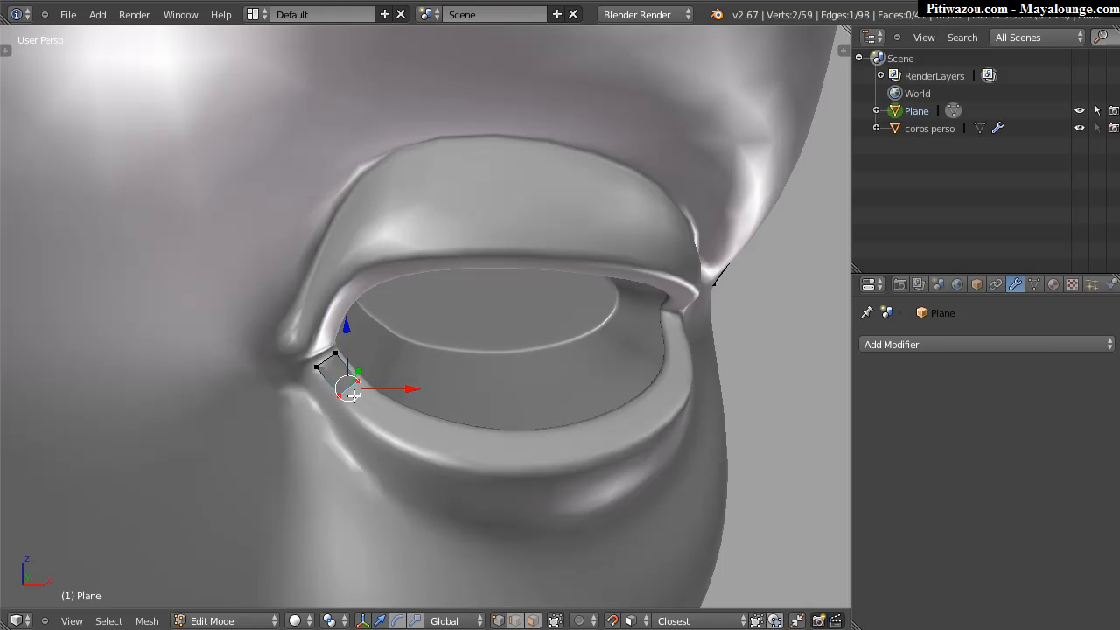
pyautogui.keyDown('ctrl'); pyautogui.click(396, 424); pyautogui.keyUp('ctrl')
pyautogui.keyDown('ctrl'); pyautogui.click(467, 449); pyautogui.keyUp('ctrl')
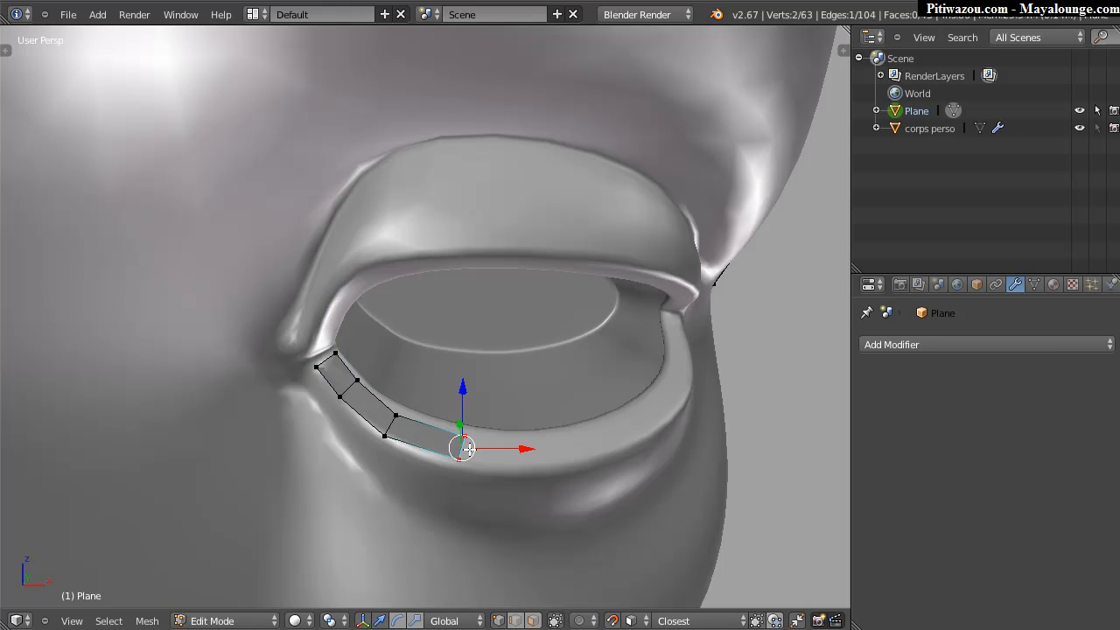
pyautogui.keyDown('ctrl'); pyautogui.click(542, 452); pyautogui.keyUp('ctrl')
pyautogui.keyDown('ctrl'); pyautogui.click(613, 435); pyautogui.keyUp('ctrl')
pyautogui.keyDown('ctrl'); pyautogui.click(662, 408); pyautogui.keyUp('ctrl')
pyautogui.keyDown('ctrl'); pyautogui.click(680, 374); pyautogui.keyUp('ctrl')
pyautogui.moveTo(687, 364); pyautogui.dragTo(725, 351, button='middle')
pyautogui.keyDown('ctrl'); pyautogui.click(734, 326); pyautogui.keyUp('ctrl')
# Move the strip's misplaced inner end vertex onto the eyelid rim at the outer eye corner.
pyautogui.moveTo(599, 388); pyautogui.dragTo(720, 345, button='middle')
pyautogui.rightClick(696, 321)
pyautogui.press('g')
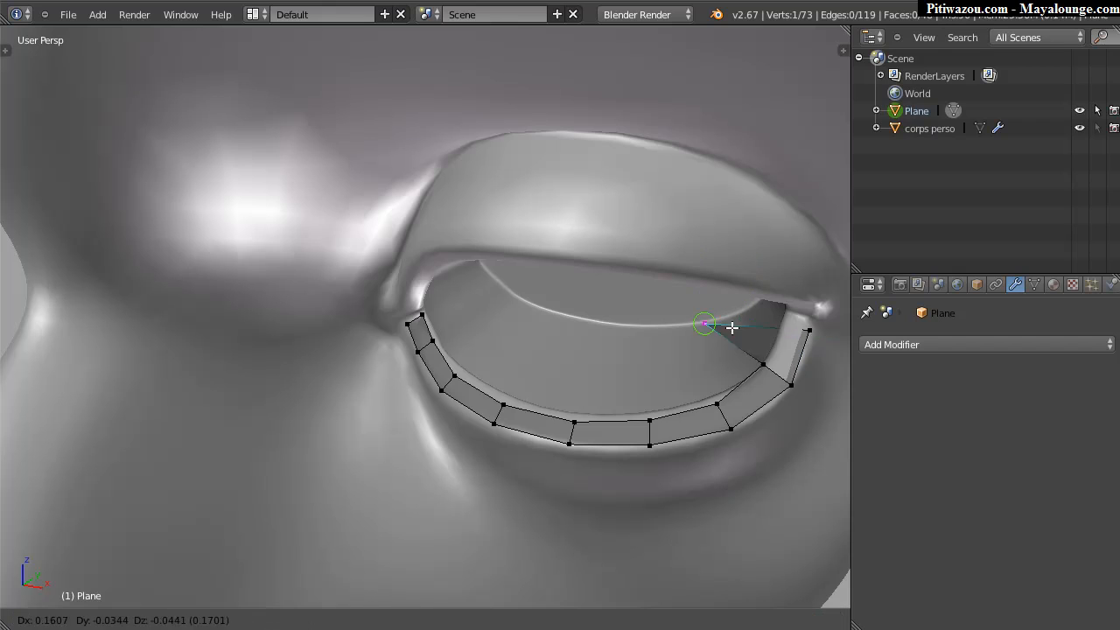
pyautogui.click(791, 318)
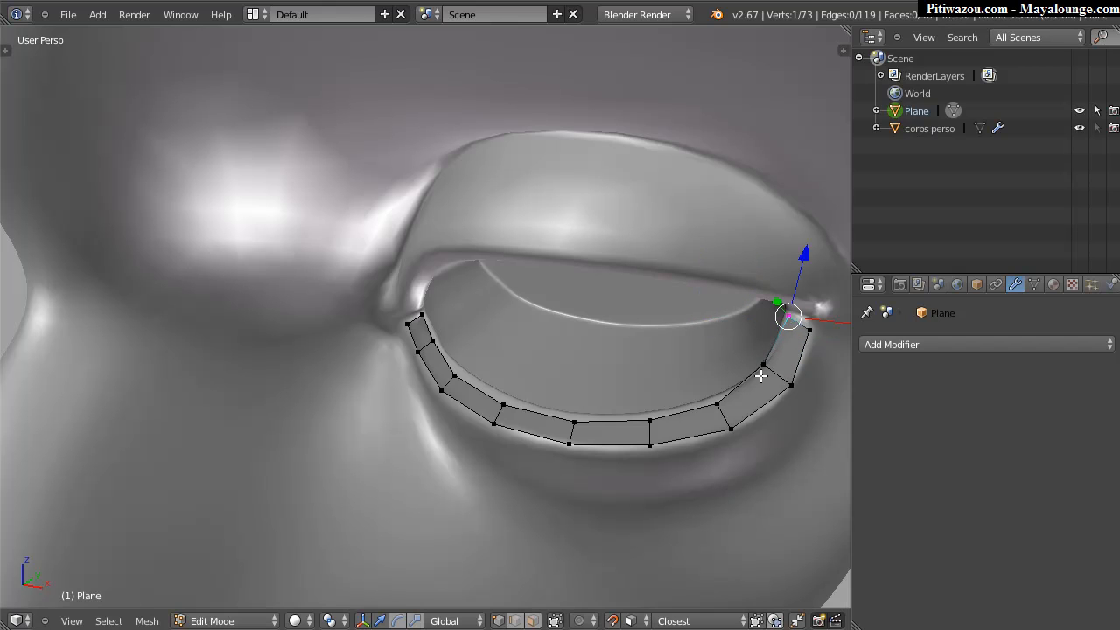
# Reposition three vertices in the middle of the lower eyelid strip so its edges follow the rim.
pyautogui.rightClick(646, 420)
pyautogui.press('g')
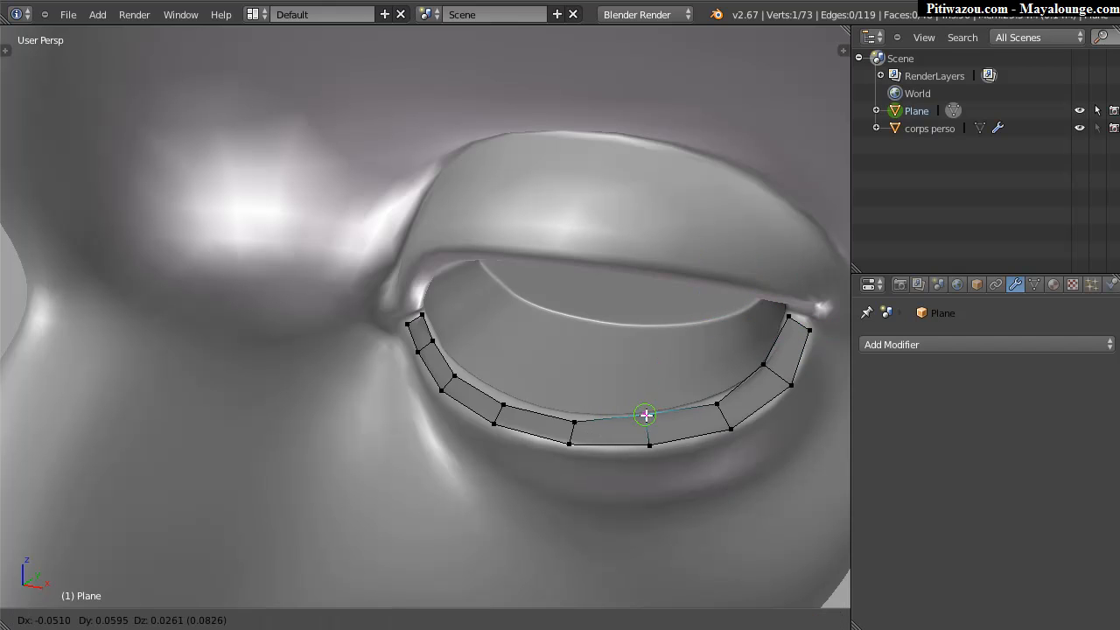
pyautogui.click(647, 415)
pyautogui.rightClick(649, 446)
pyautogui.press('g')
pyautogui.click(652, 449)
pyautogui.rightClick(571, 444)
pyautogui.press('g')
pyautogui.click(569, 446)
# Move two inner-edge vertices on the nose side of the lower eyelid strip up to the rim of the eye opening.
pyautogui.moveTo(584, 430); pyautogui.dragTo(455, 394, button='middle')
pyautogui.rightClick(442, 386)
pyautogui.press('g')
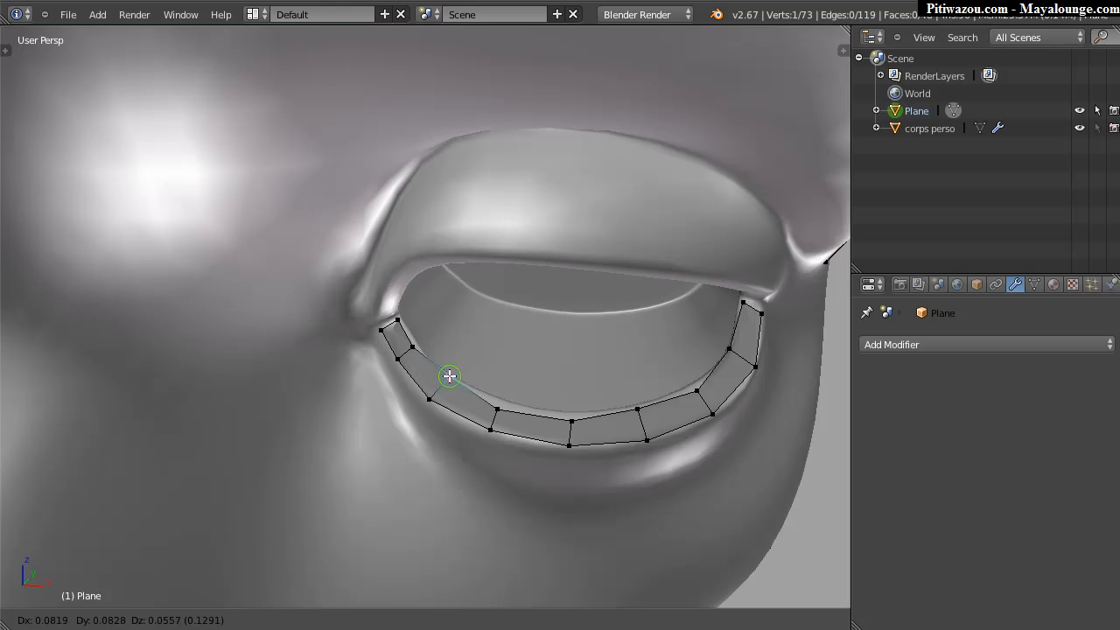
pyautogui.click(448, 377)
pyautogui.press('g')
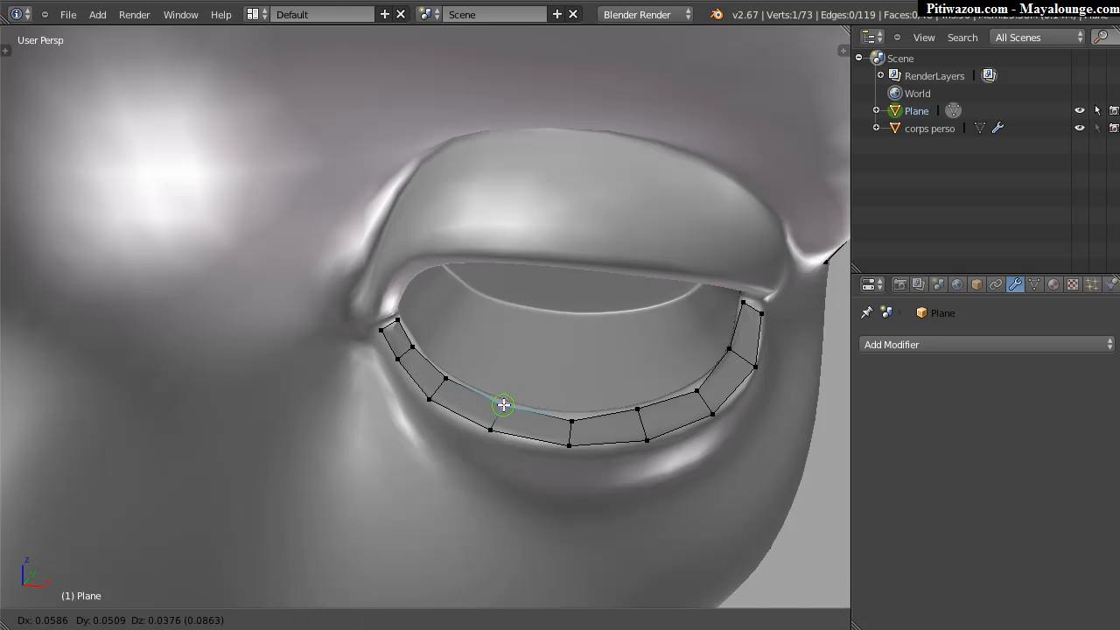
pyautogui.click(503, 402)
# Select all nine outer-edge vertices of the lower eyelid strip and extrude them down onto the area below the eye.
pyautogui.moveTo(660, 380); pyautogui.dragTo(703, 378, button='middle')
pyautogui.moveTo(501, 352); pyautogui.dragTo(506, 321, button='middle')
pyautogui.scroll(-5, 568, 305)
pyautogui.scroll(2, 506, 321)
pyautogui.scroll(1, 506, 321)
pyautogui.rightClick(400, 343)
pyautogui.press('c')
pyautogui.moveTo(388, 370)
pyautogui.mouseDown()
pyautogui.moveTo(476, 402)
pyautogui.moveTo(558, 408)
pyautogui.moveTo(644, 388)
pyautogui.moveTo(625, 391)
pyautogui.moveTo(662, 341)
pyautogui.moveTo(788, 322)
pyautogui.mouseUp()
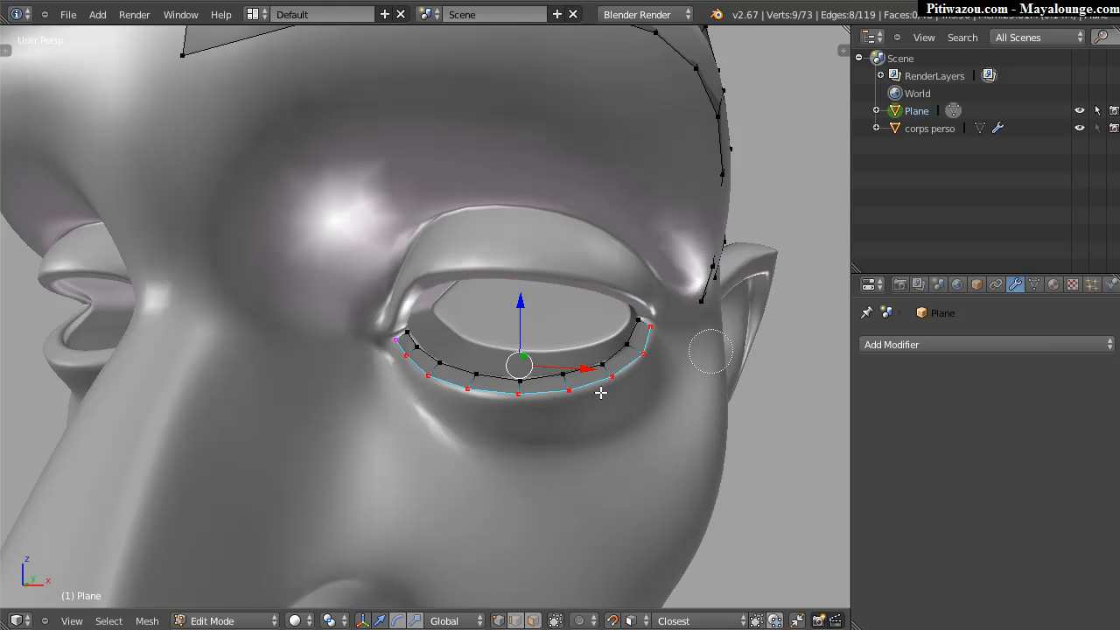
pyautogui.rightClick(563, 400)
pyautogui.press('e')
pyautogui.click(464, 439)
pyautogui.press('g')
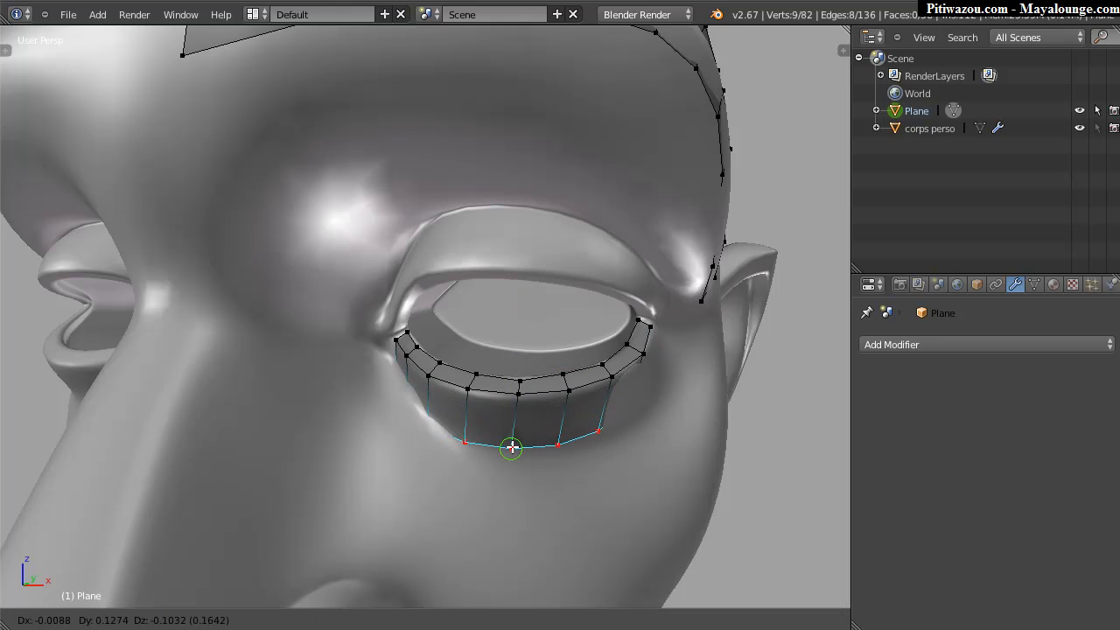
pyautogui.click(510, 433)
# Reposition the extruded row's vertices near the inner eye corner so they follow the fold below the eyelid.
pyautogui.moveTo(401, 405); pyautogui.dragTo(459, 404, button='middle')
pyautogui.rightClick(383, 381)
pyautogui.press('g')
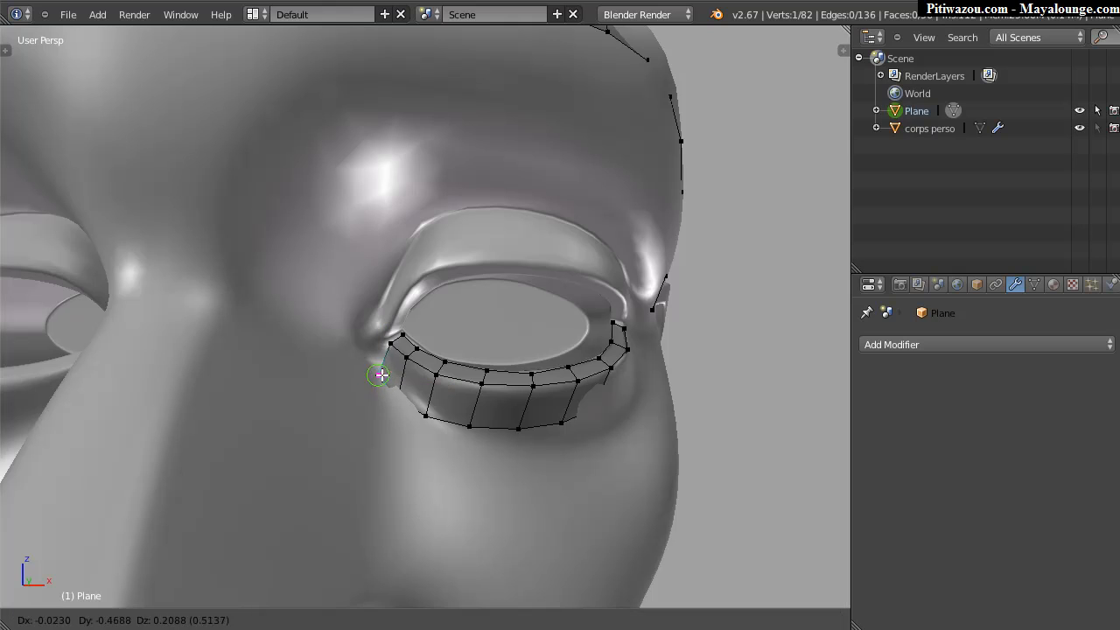
pyautogui.click(378, 371)
pyautogui.press('g')
pyautogui.click(393, 390)
pyautogui.rightClick(425, 415)
pyautogui.press('g')
pyautogui.click(423, 420)
pyautogui.rightClick(470, 430)
pyautogui.press('g')
pyautogui.click(473, 442)
# Move the extruded row's four vertices from the middle toward the outer eye corner outward onto the cheek surface.
pyautogui.moveTo(580, 445); pyautogui.dragTo(528, 444, button='middle')
pyautogui.rightClick(520, 434)
pyautogui.press('g')
pyautogui.click(531, 456)
pyautogui.rightClick(569, 429)
pyautogui.press('g')
pyautogui.click(585, 458)
pyautogui.rightClick(615, 421)
pyautogui.press('g')
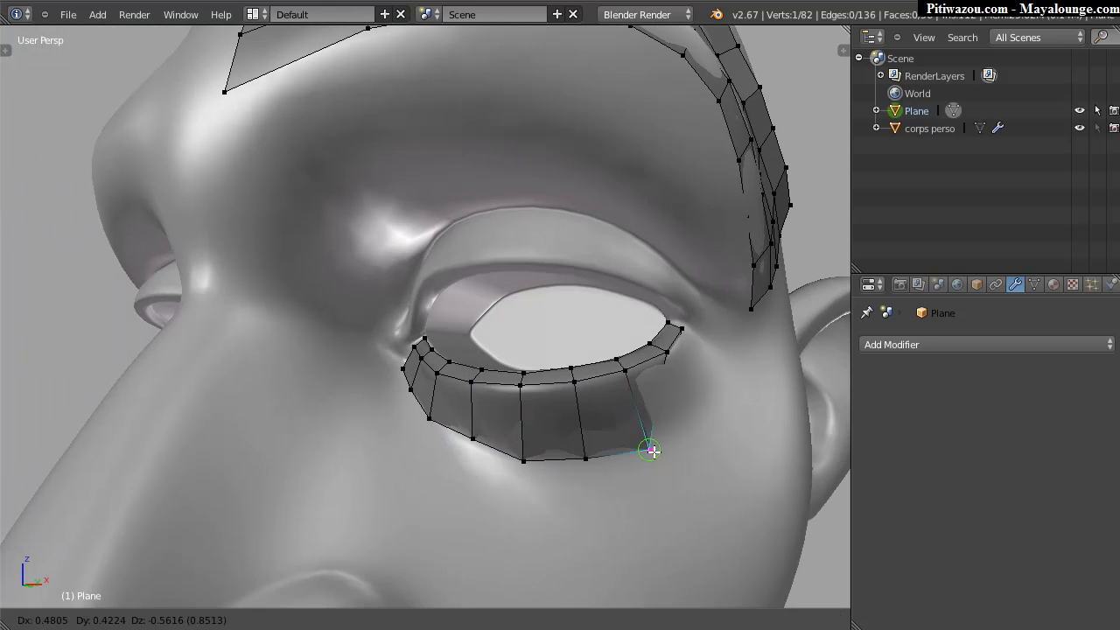
pyautogui.click(643, 444)
pyautogui.rightClick(658, 416)
pyautogui.press('g')
pyautogui.click(709, 383)
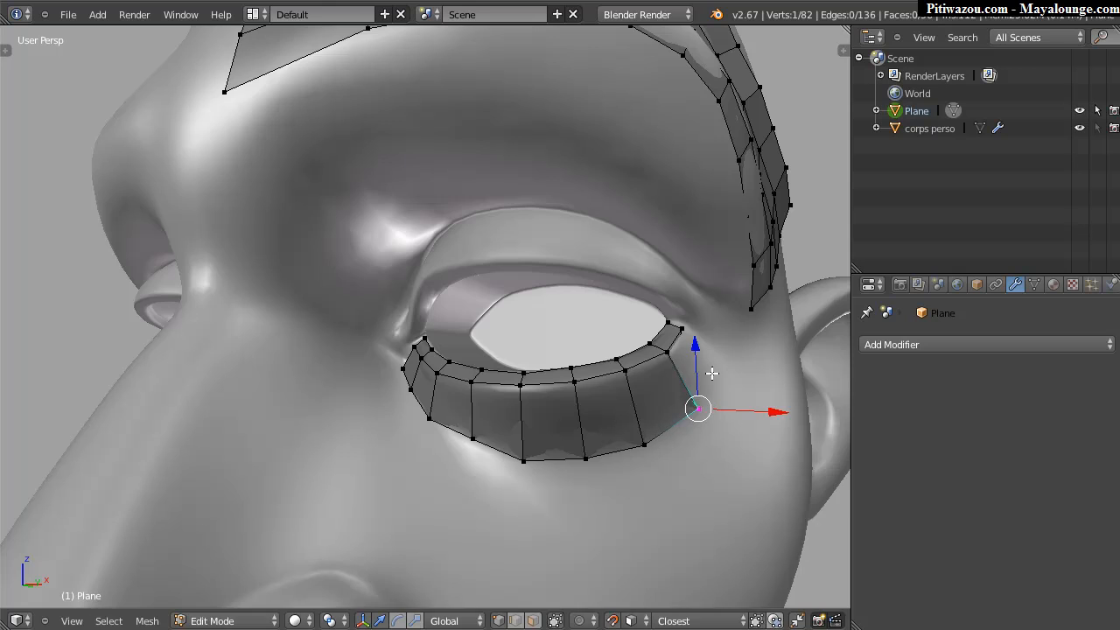
# Adjust the extruded row's last two vertices, pulling the end vertex outward from the outer eye corner.
pyautogui.moveTo(708, 383); pyautogui.dragTo(730, 377, button='middle')
pyautogui.press('g')
pyautogui.click(704, 372)
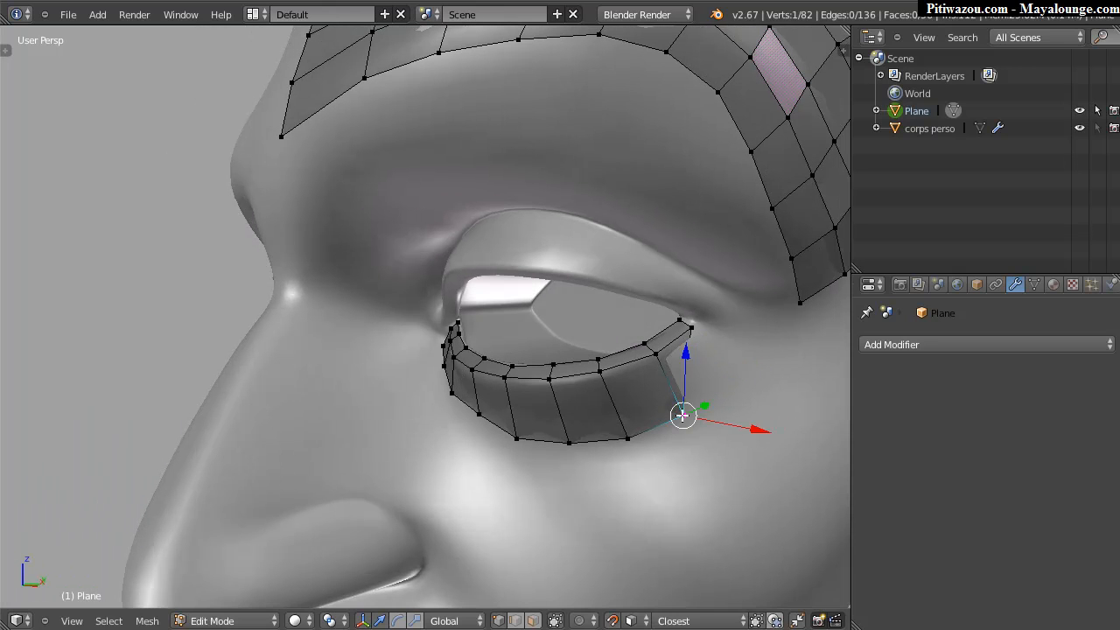
pyautogui.rightClick(694, 371)
pyautogui.press('g')
pyautogui.click(747, 356)
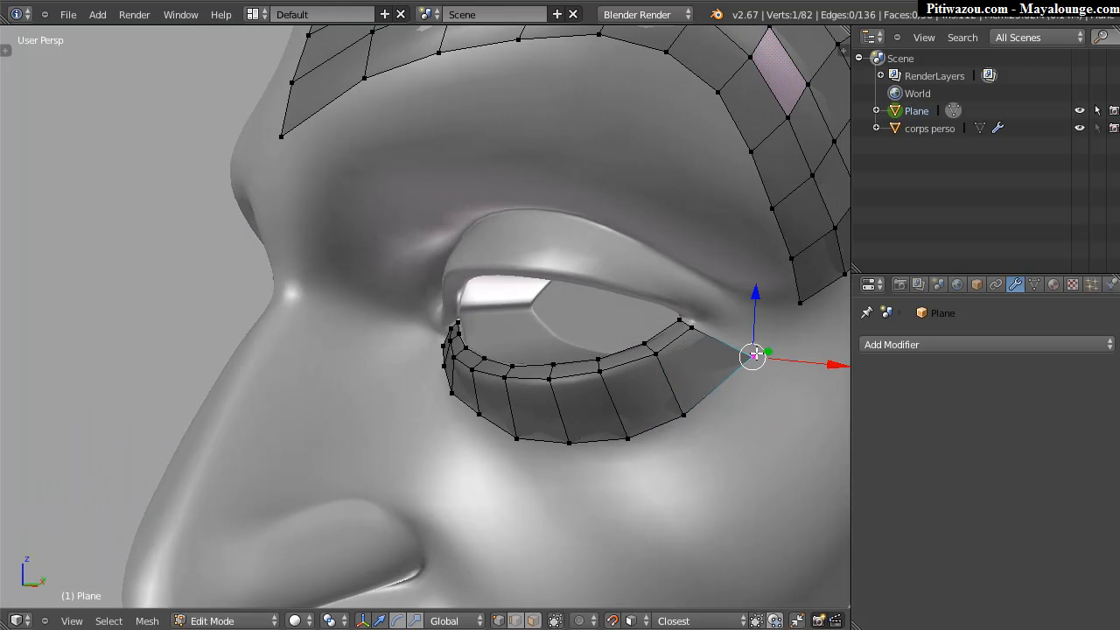
# Fine-tune two vertices of the extruded row on the nose side along the fold below the eye.
pyautogui.moveTo(645, 383); pyautogui.dragTo(604, 393, button='middle')
pyautogui.rightClick(513, 445)
pyautogui.press('g')
pyautogui.click(507, 458)
pyautogui.moveTo(508, 457); pyautogui.dragTo(453, 421, button='middle')
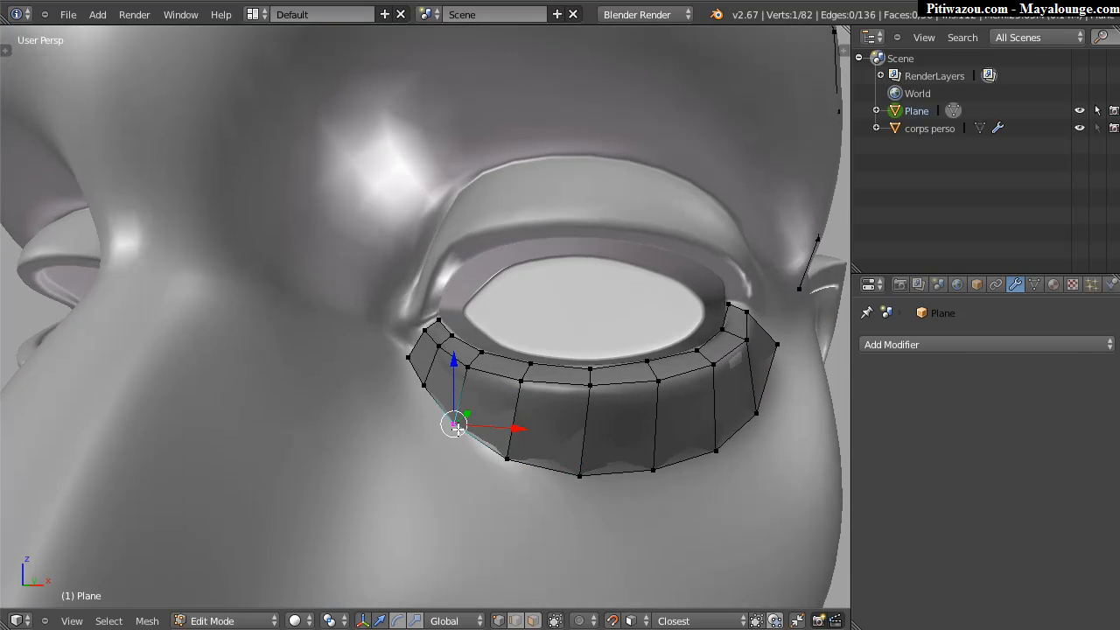
pyautogui.press('g')
pyautogui.click(456, 426)
# Move the extruded row's end vertex back down and closer to the outer eye corner.
pyautogui.moveTo(555, 408); pyautogui.dragTo(691, 385, button='middle')
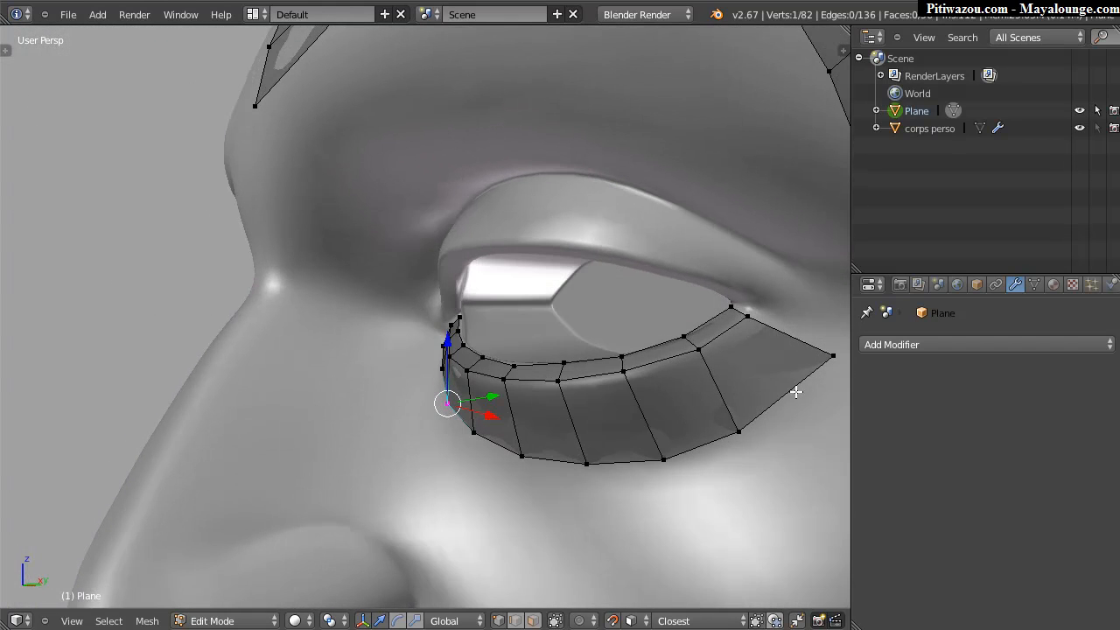
pyautogui.keyDown('shift'); pyautogui.moveTo(769, 385); pyautogui.dragTo(715, 390, button='middle'); pyautogui.keyUp('shift')
pyautogui.rightClick(707, 419)
pyautogui.press('g')
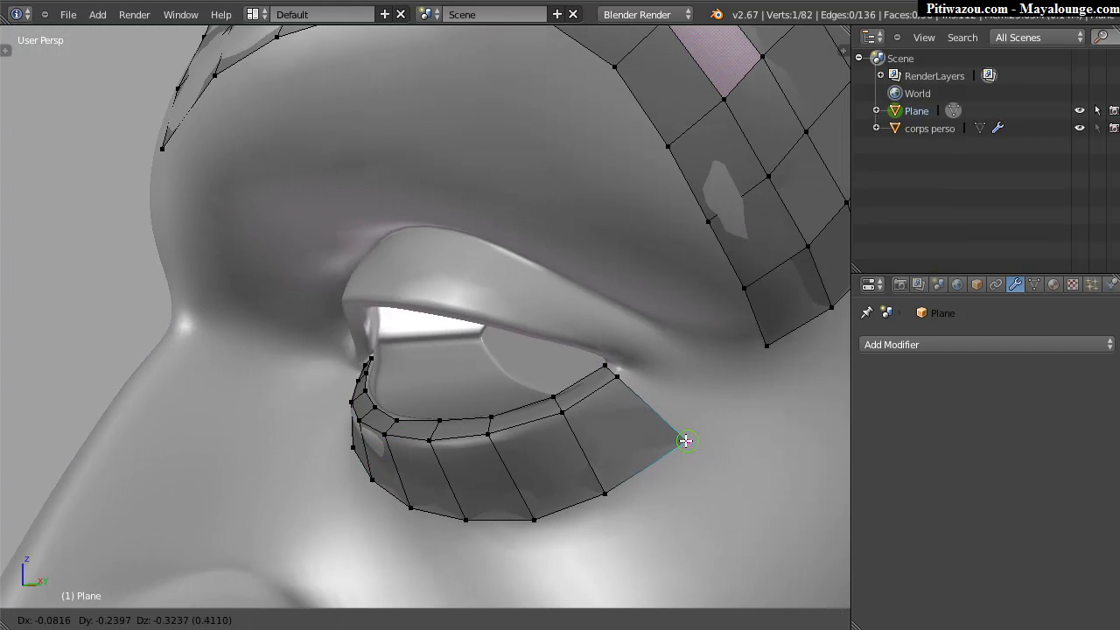
pyautogui.click(686, 435)
pyautogui.moveTo(473, 435); pyautogui.dragTo(455, 387, button='middle')
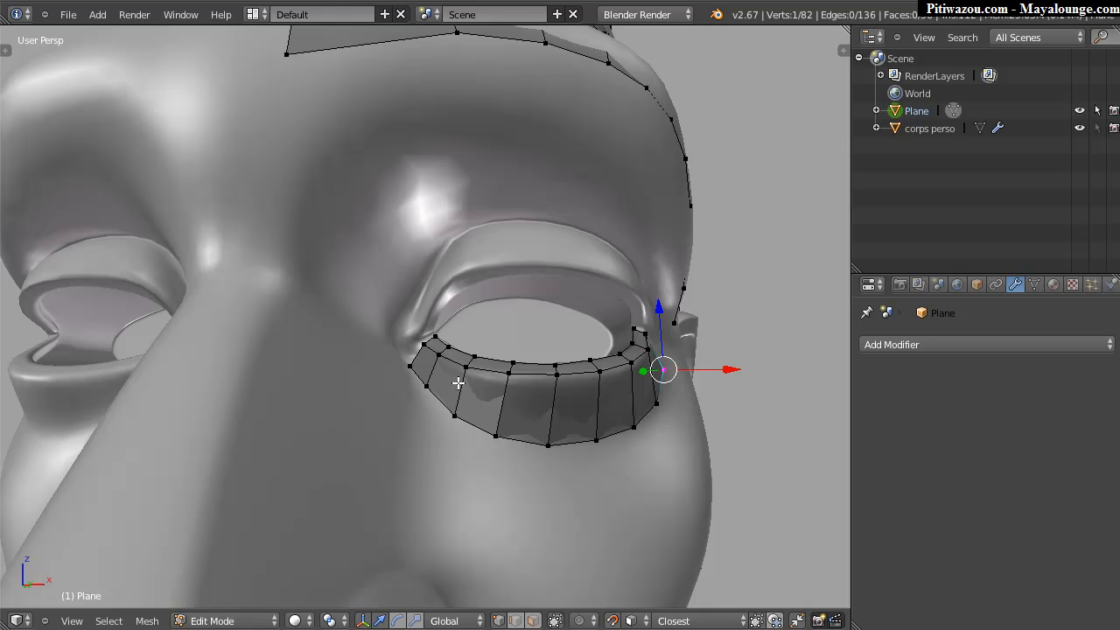
pyautogui.moveTo(547, 240); pyautogui.dragTo(481, 271, button='middle')
pyautogui.scroll(-2, 495, 255)
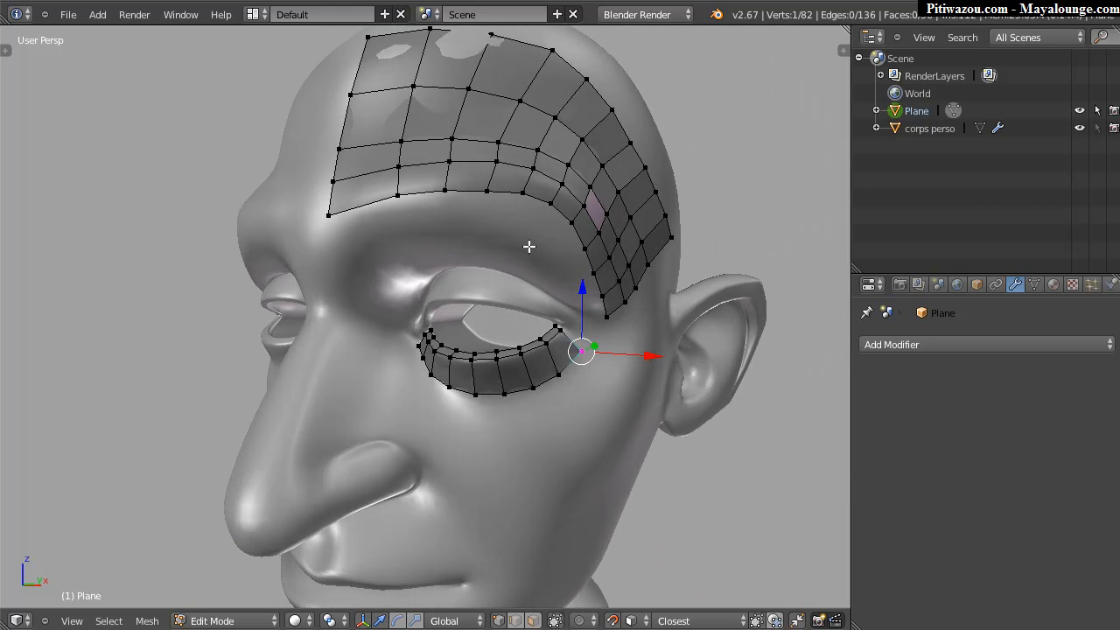
pyautogui.moveTo(540, 252); pyautogui.dragTo(504, 299, button='middle')
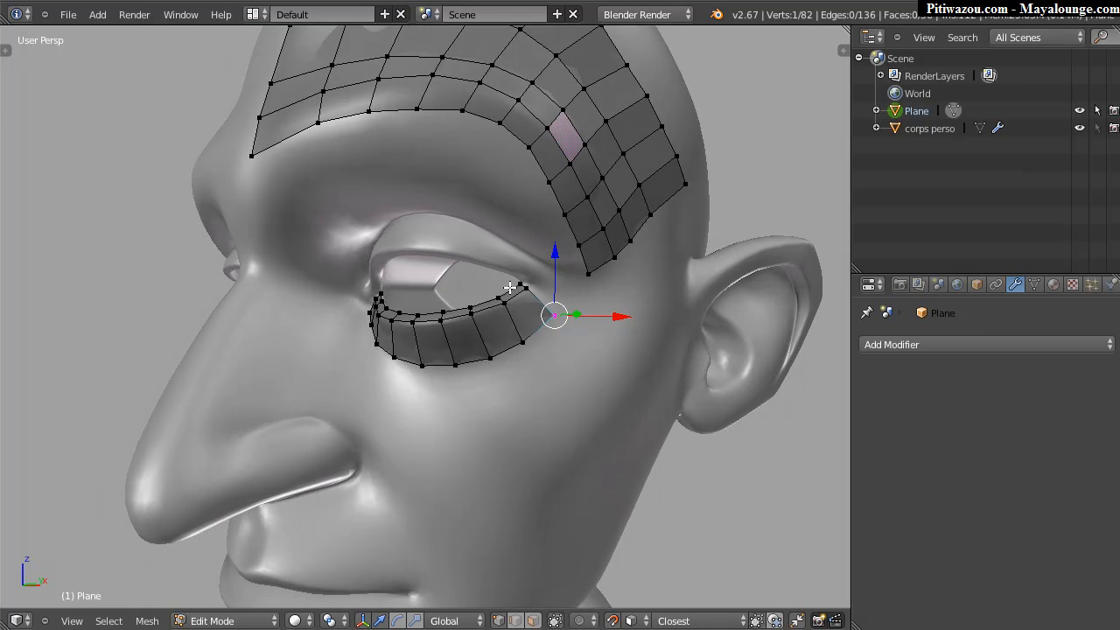
# Look up "bsu" among the add-ons in the user preferences and view the Bsurfaces GPL Edition details.
pyautogui.click(68, 14)
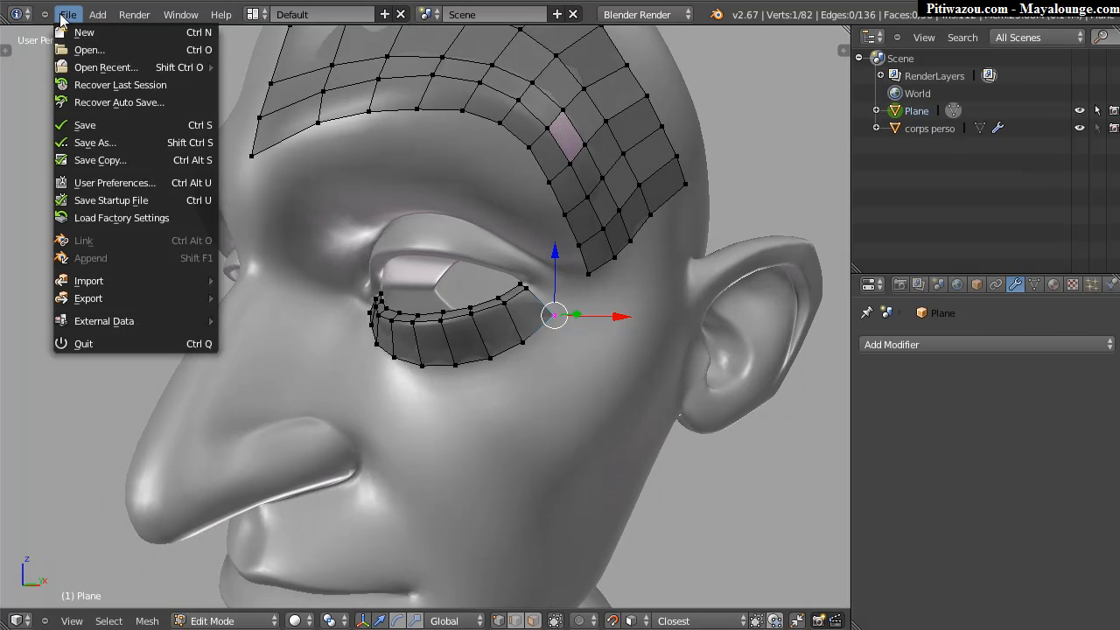
pyautogui.click(117, 179)
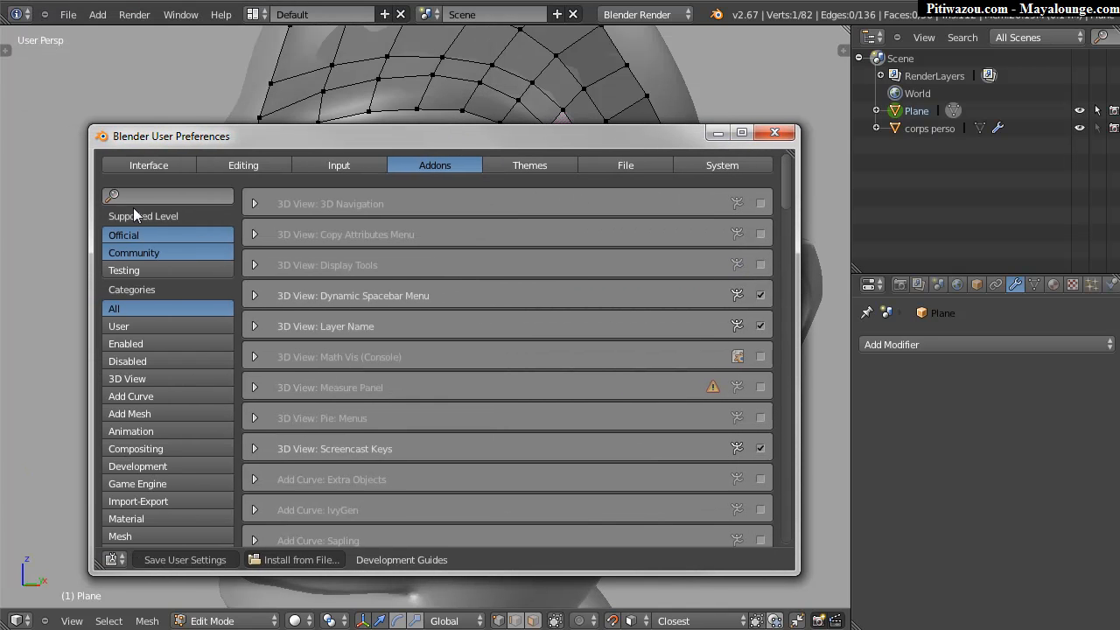
pyautogui.click(159, 196)
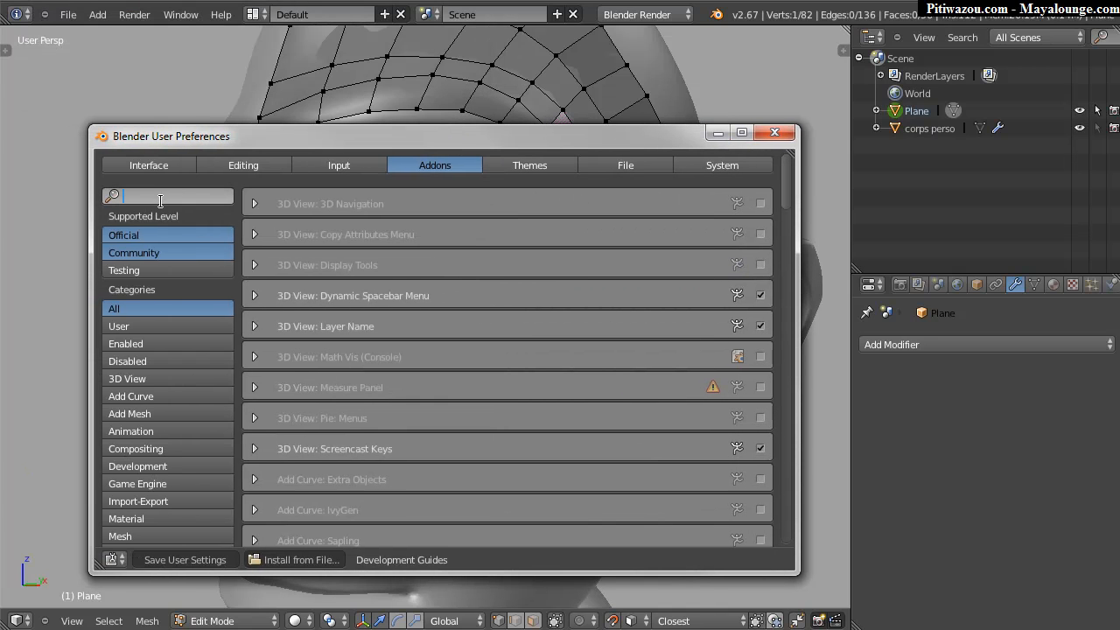
pyautogui.write('bsu')
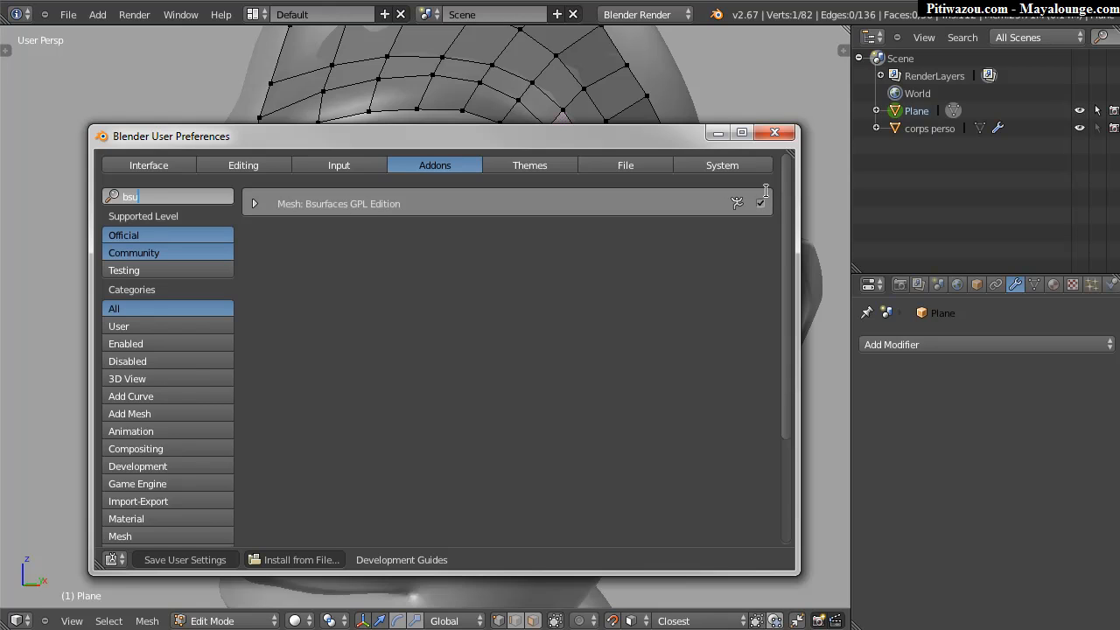
pyautogui.click(254, 204)
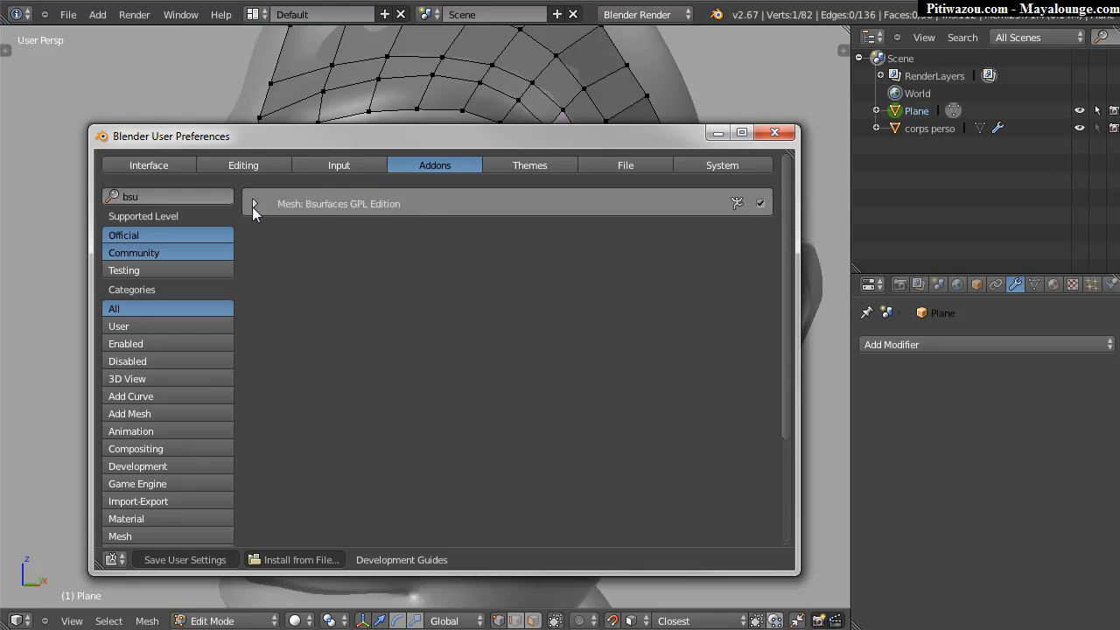
pyautogui.click(255, 203)
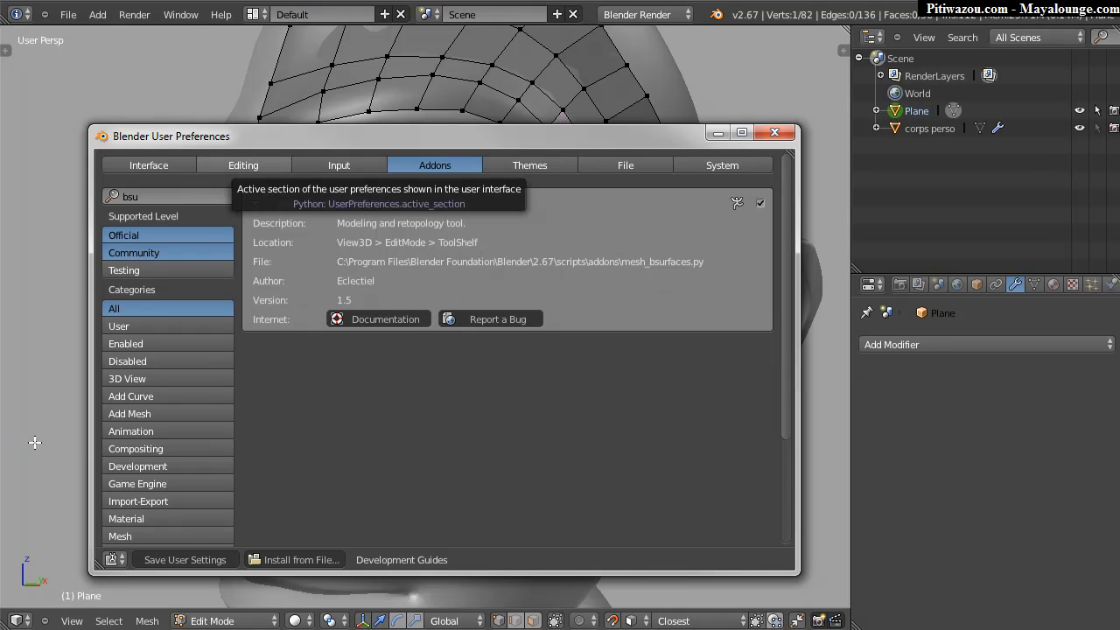
pyautogui.click(773, 132)
# Show the mesh tools beside the 3D view and reveal the Bsurfaces options.
pyautogui.moveTo(463, 230); pyautogui.dragTo(512, 145, button='middle')
pyautogui.keyDown('shift'); pyautogui.moveTo(458, 210); pyautogui.dragTo(409, 241, button='middle'); pyautogui.keyUp('shift')
pyautogui.scroll(-3, 426, 242)
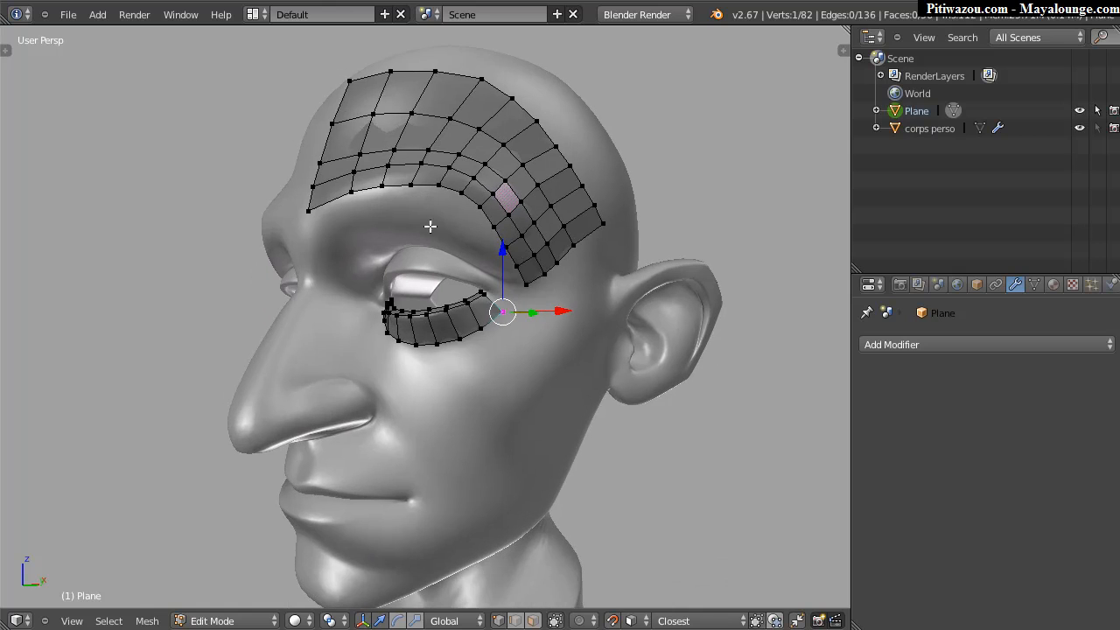
pyautogui.press('t')
pyautogui.moveTo(128, 207); pyautogui.dragTo(111, 483)
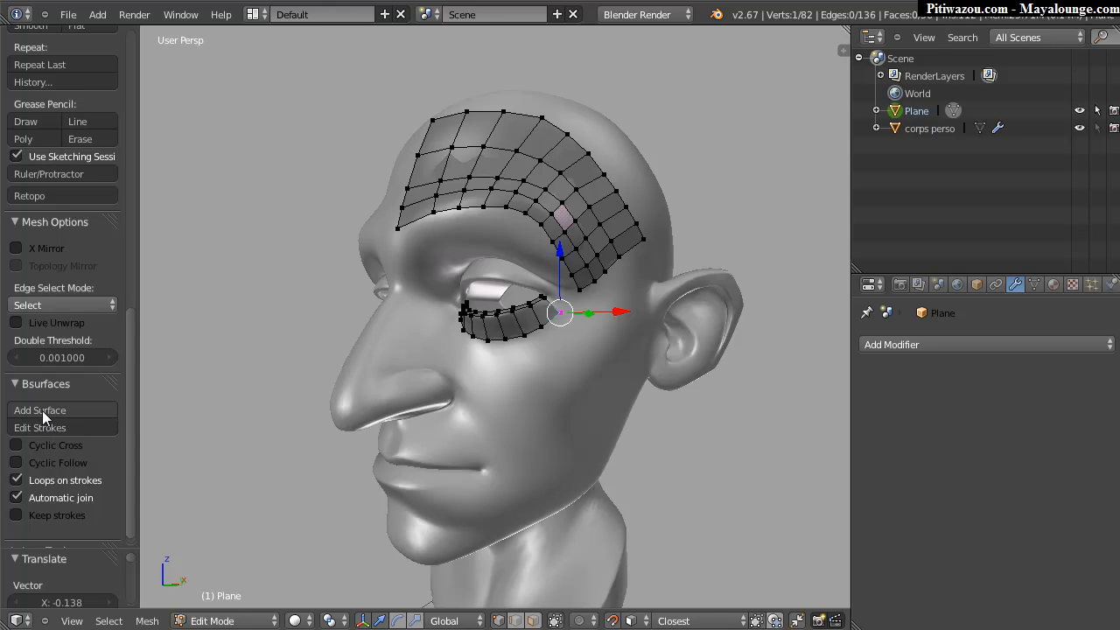
# Create a new grease pencil data block and set its strokes to be drawn on the surface.
pyautogui.moveTo(549, 311); pyautogui.dragTo(534, 301, button='middle')
pyautogui.scroll(7, 534, 301)
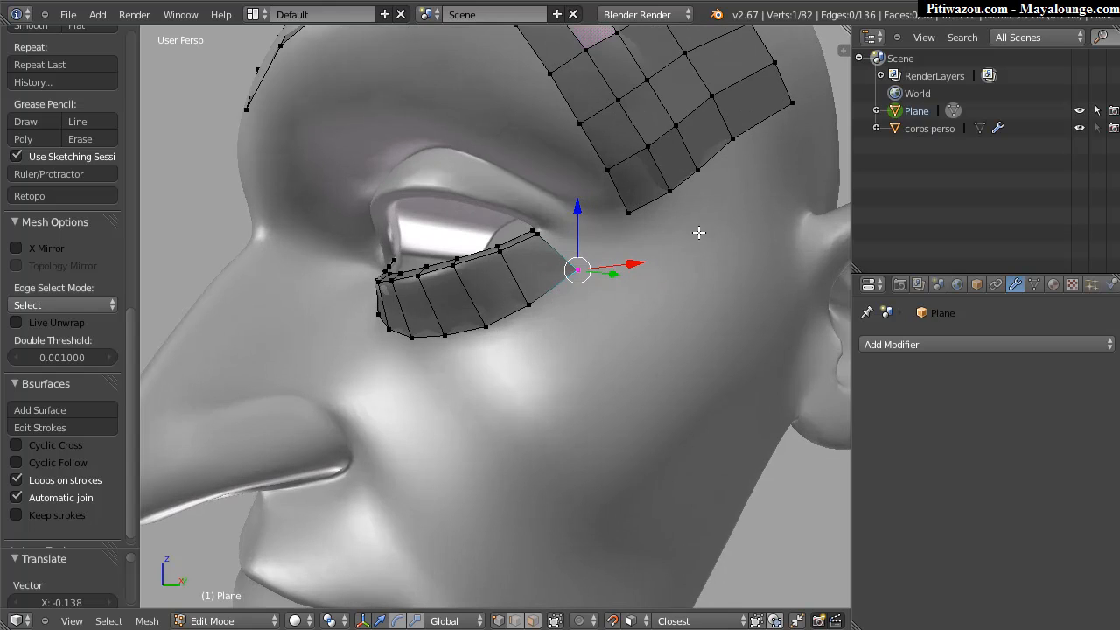
pyautogui.press('n')
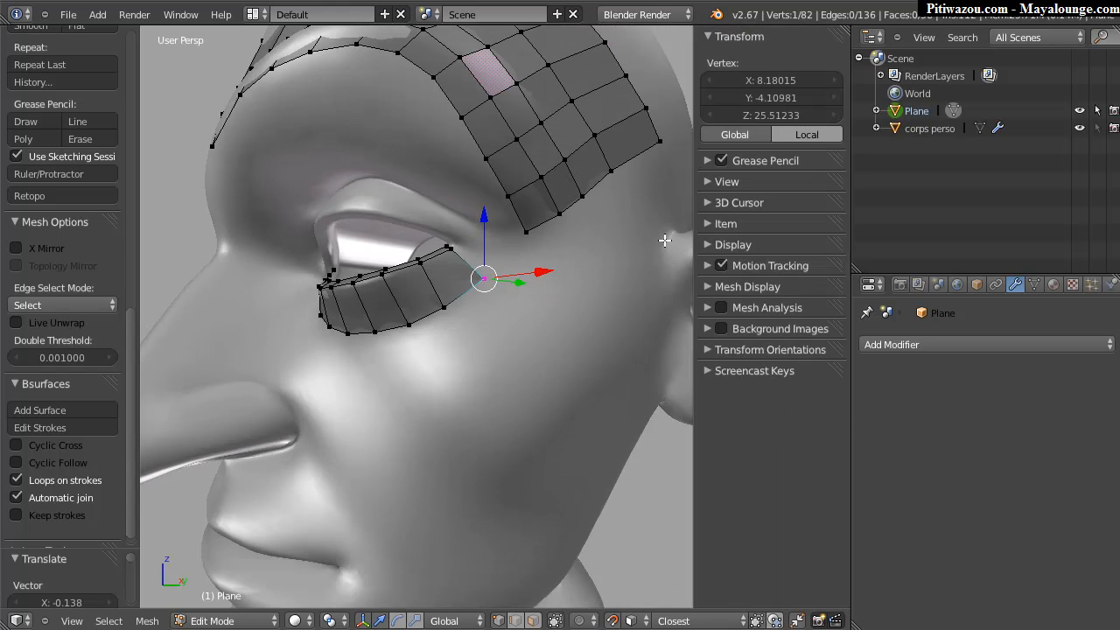
pyautogui.click(705, 163)
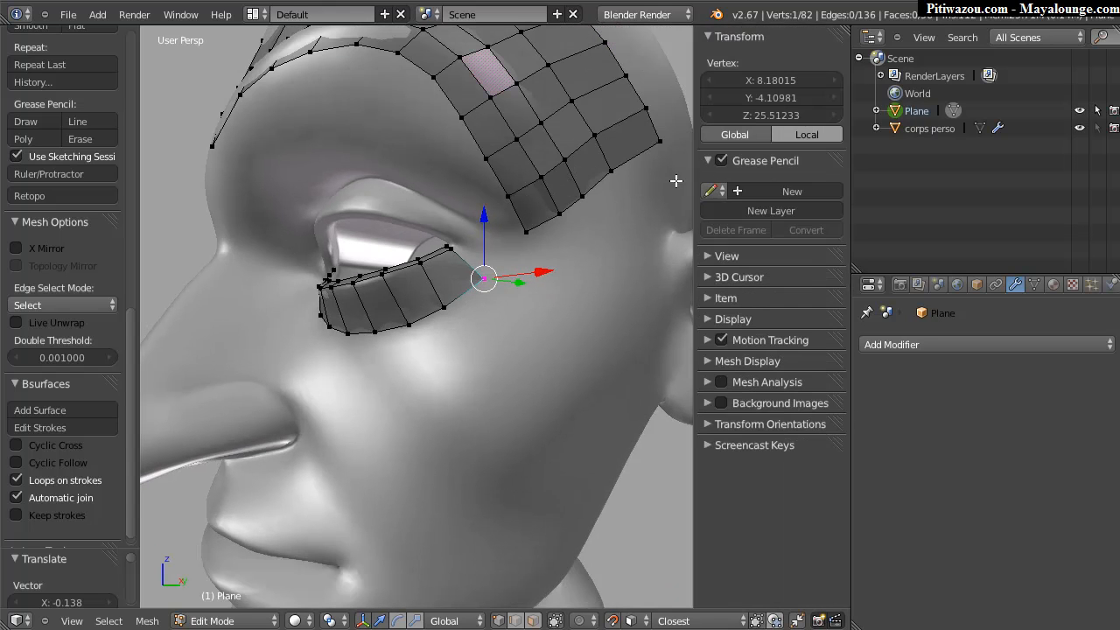
pyautogui.click(778, 188)
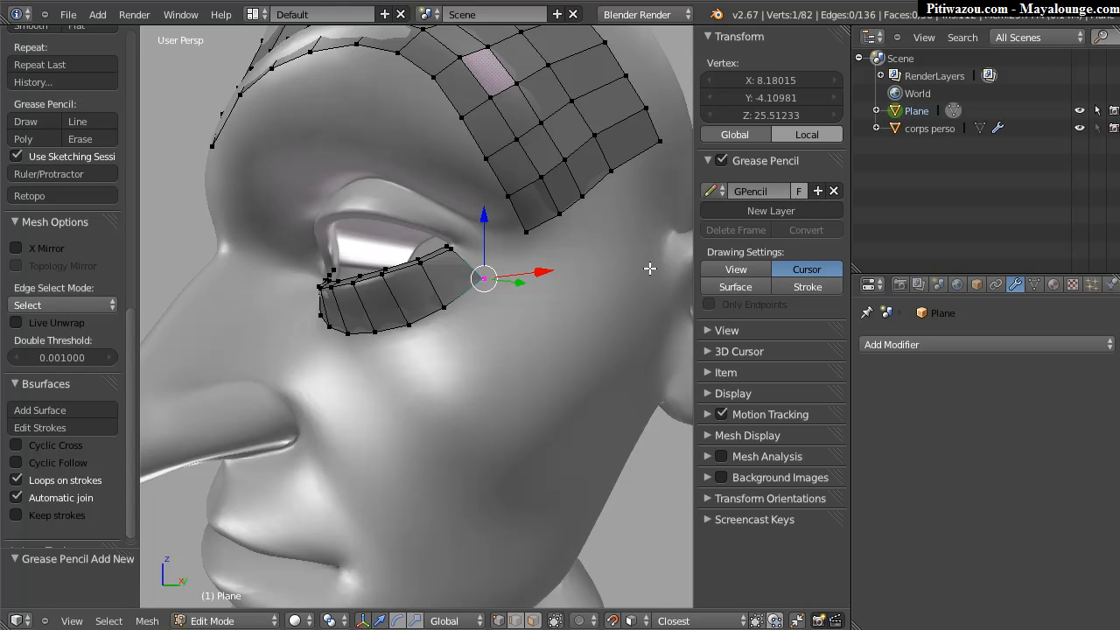
pyautogui.click(739, 289)
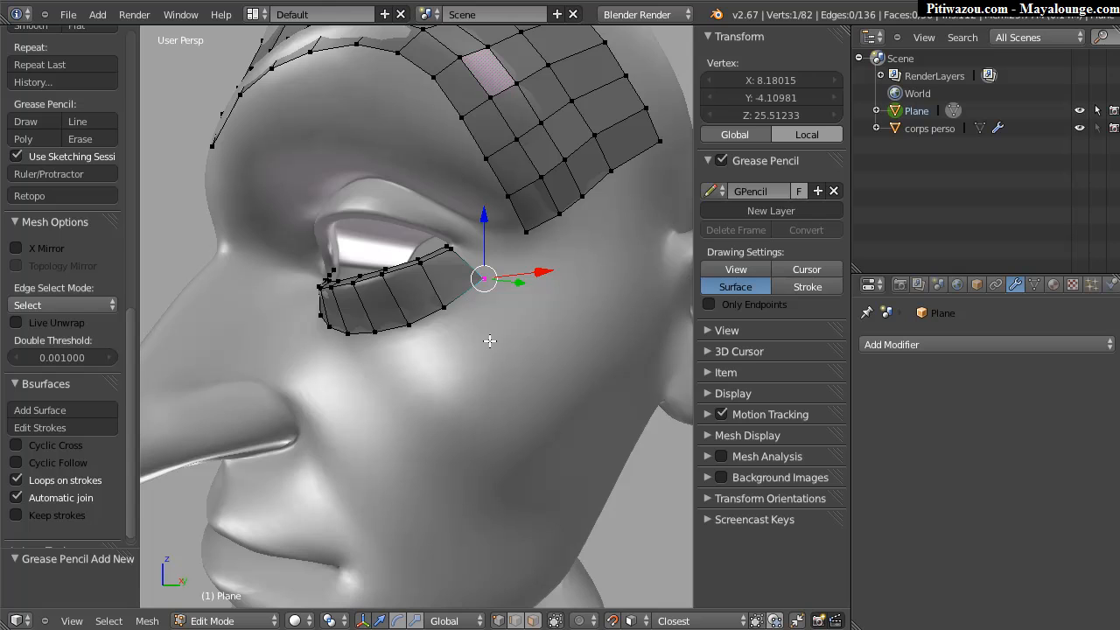
pyautogui.press('n')
# Try to generate a Bsurfaces surface from two cheek strokes drawn in opposite directions, with nothing selected.
pyautogui.moveTo(505, 303)
pyautogui.mouseDown(button='middle')
pyautogui.moveTo(527, 318)
pyautogui.moveTo(516, 313)
pyautogui.mouseUp(button='middle')
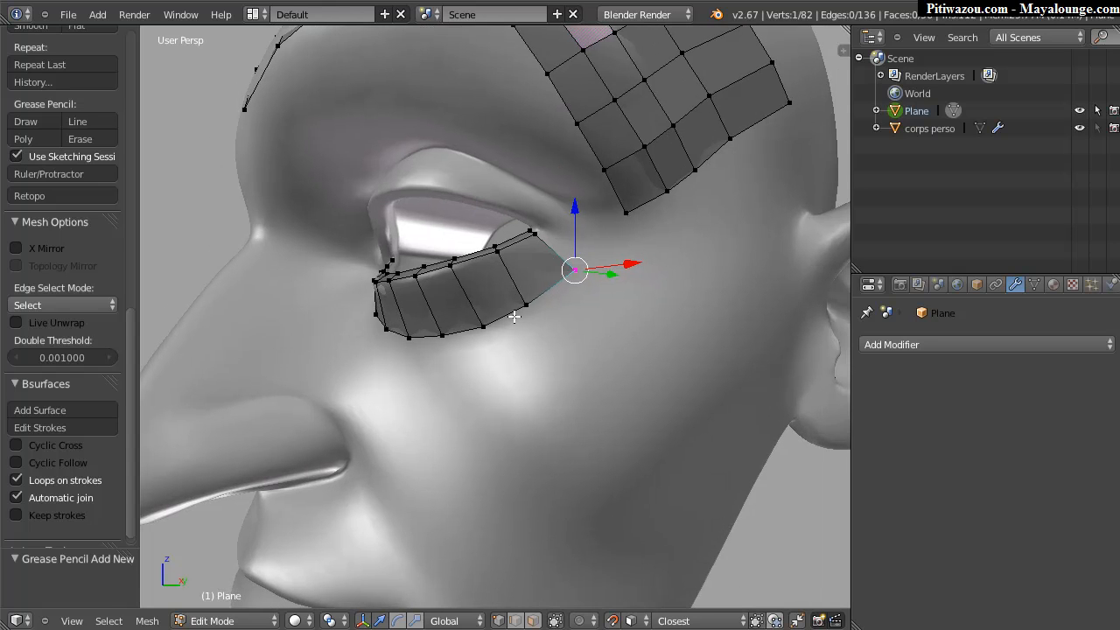
pyautogui.press('a')
pyautogui.moveTo(423, 294); pyautogui.dragTo(433, 327, button='middle')
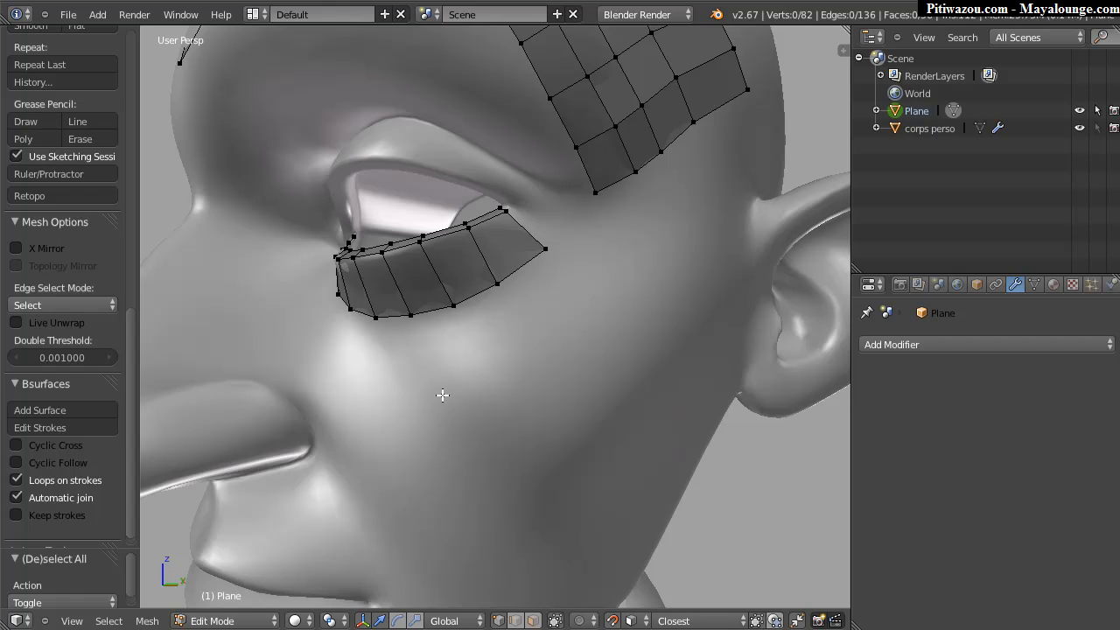
pyautogui.moveTo(396, 363); pyautogui.dragTo(545, 362, button='middle')
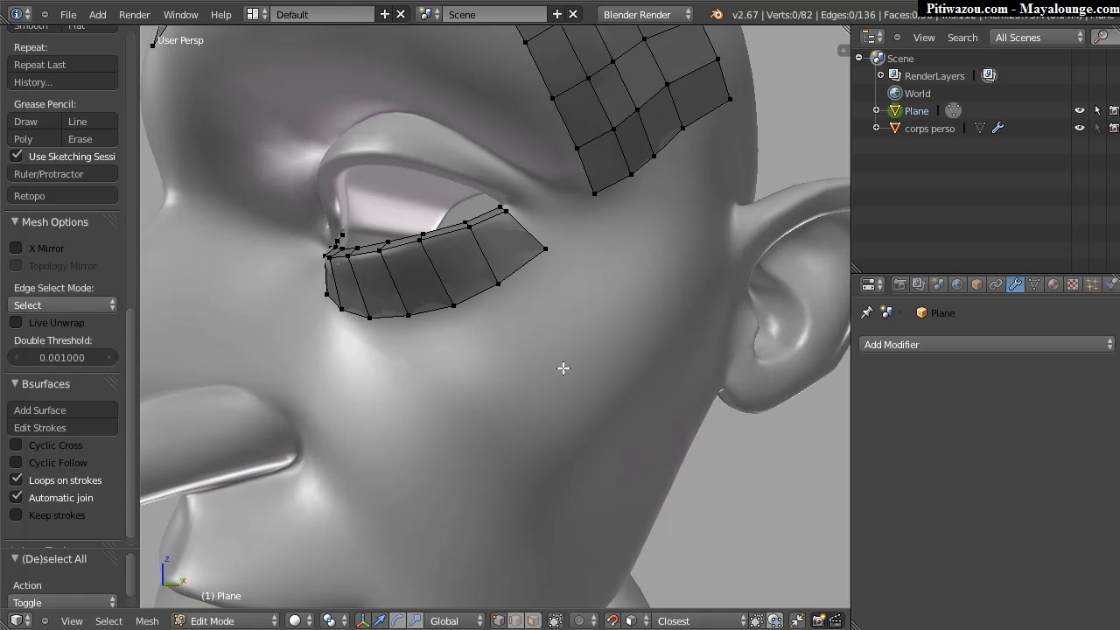
pyautogui.moveTo(585, 287)
pyautogui.mouseDown()
pyautogui.moveTo(490, 357)
pyautogui.moveTo(361, 418)
pyautogui.mouseUp()
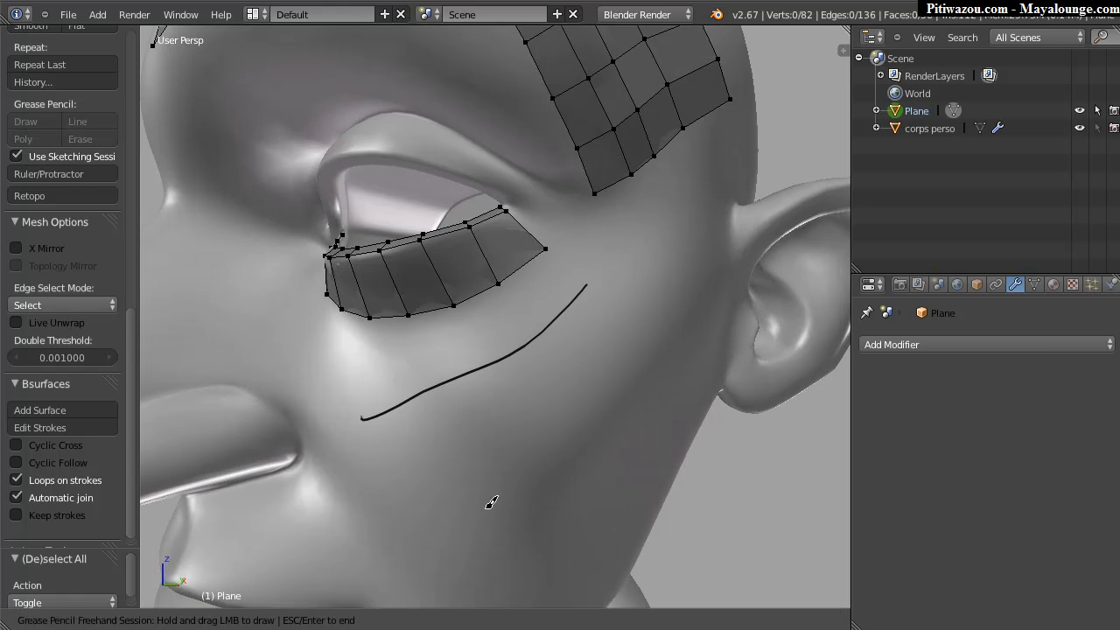
pyautogui.moveTo(393, 506); pyautogui.dragTo(644, 342)
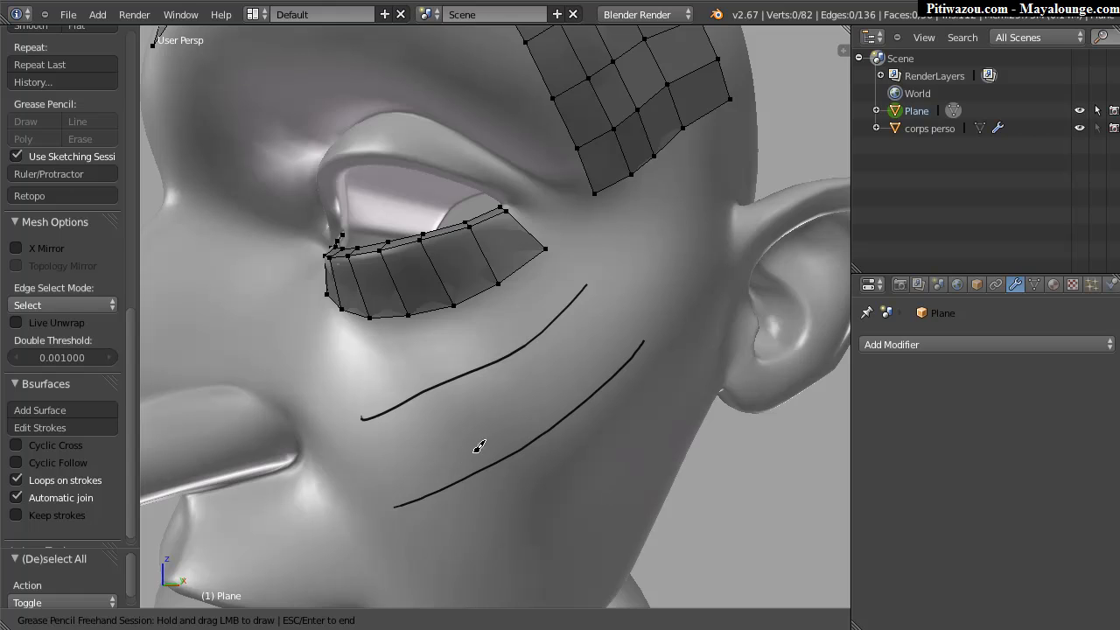
pyautogui.press('Escape')
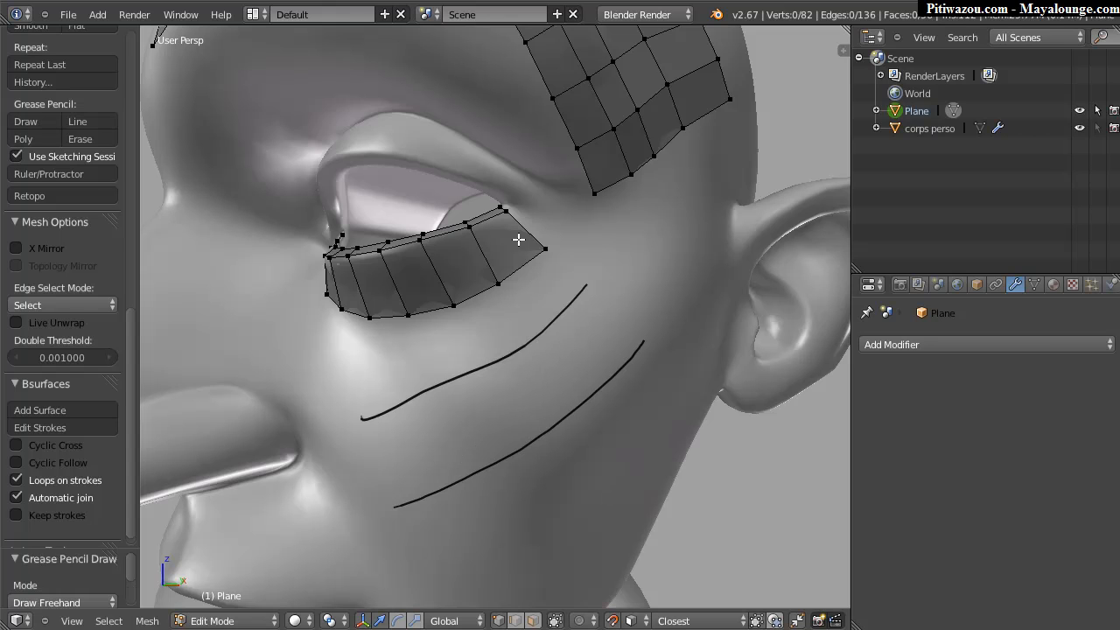
pyautogui.click(42, 408)
pyautogui.moveTo(630, 280); pyautogui.dragTo(655, 272, button='middle')
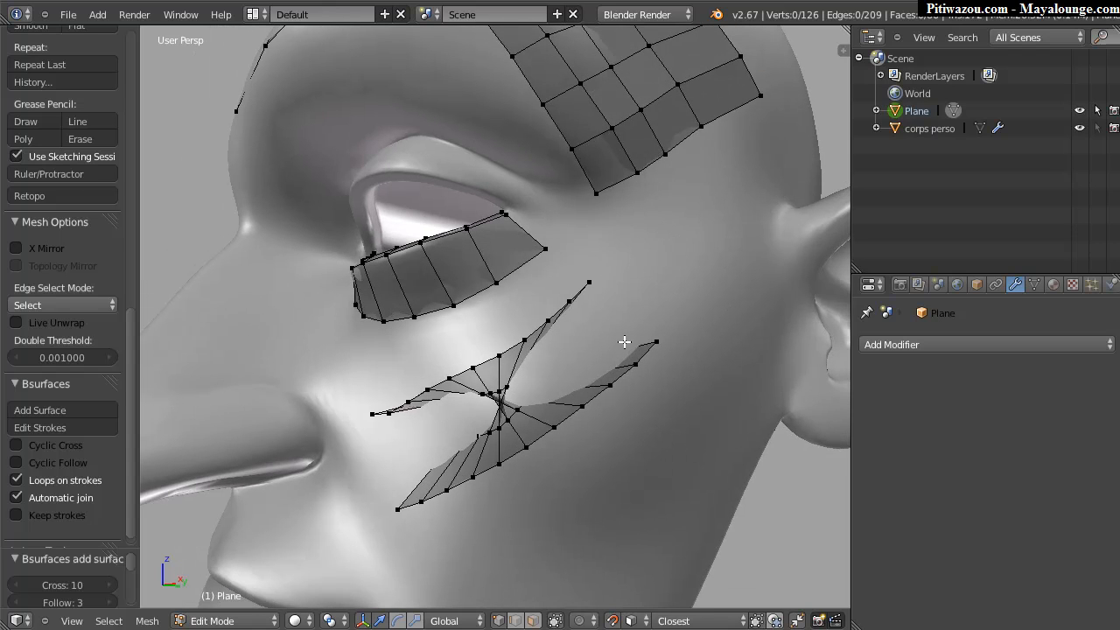
pyautogui.hotkey('ctrl', 'z')
# Draw two roughly parallel diagonal strokes across the cheek in the same direction and generate a Bsurfaces surface between them.
pyautogui.moveTo(377, 372); pyautogui.dragTo(404, 381, button='middle')
pyautogui.moveTo(580, 286); pyautogui.dragTo(362, 420)
pyautogui.moveTo(655, 327); pyautogui.dragTo(415, 527)
pyautogui.press('Escape')
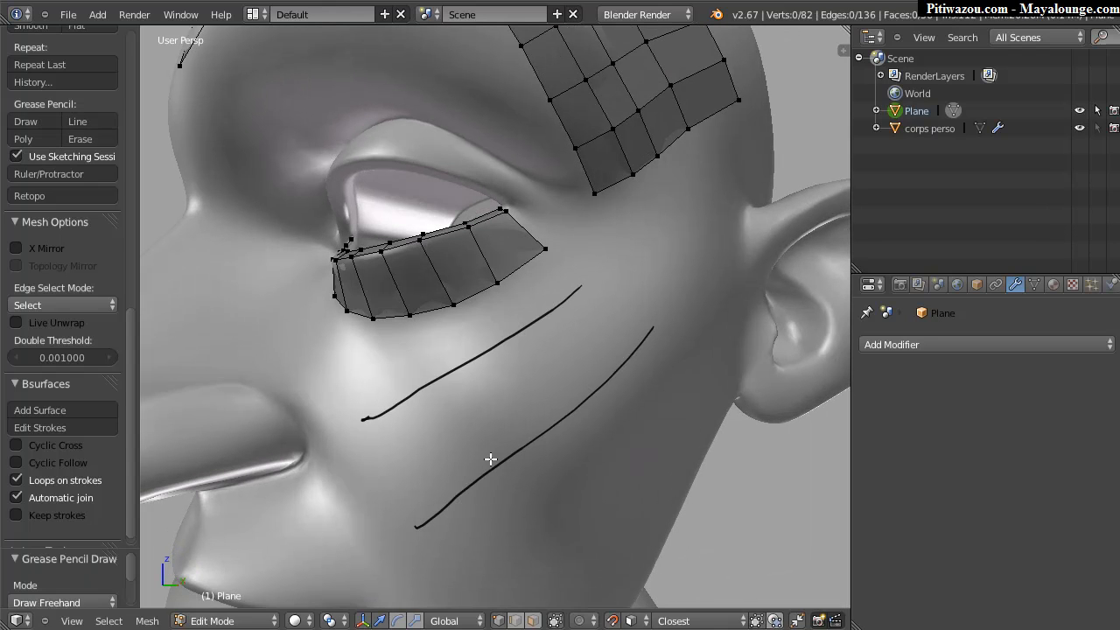
pyautogui.click(65, 409)
pyautogui.moveTo(555, 393)
pyautogui.mouseDown(button='middle')
pyautogui.moveTo(578, 375)
pyautogui.moveTo(478, 395)
pyautogui.moveTo(433, 351)
pyautogui.mouseUp(button='middle')
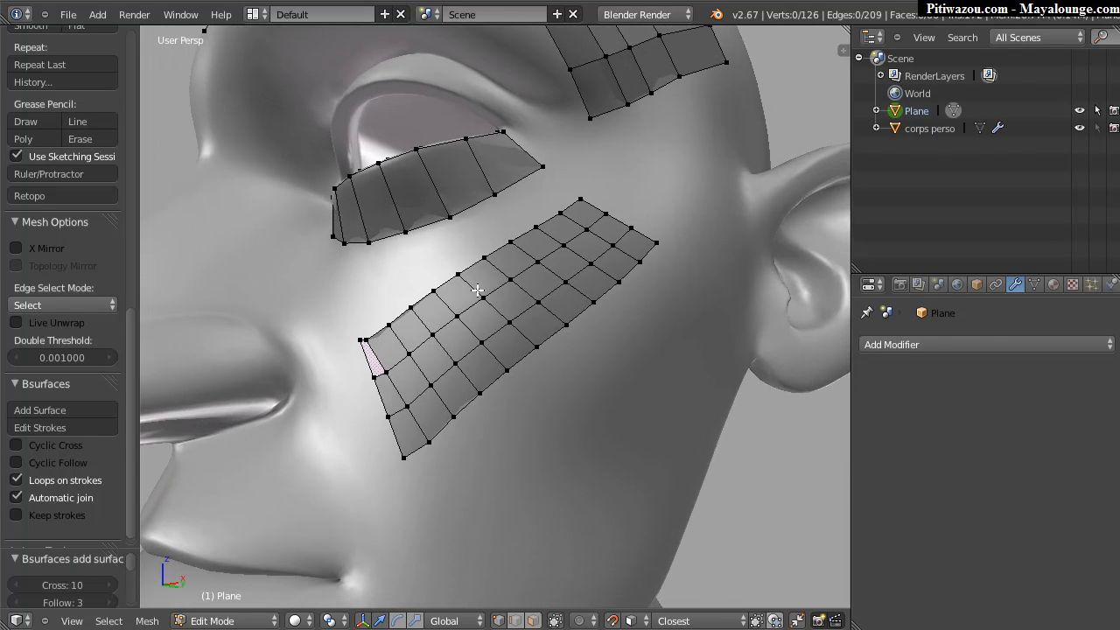
# Coarsen the generated cheek surface by adjusting its Cross and Follow subdivision counts.
pyautogui.scroll(-1, 129, 449)
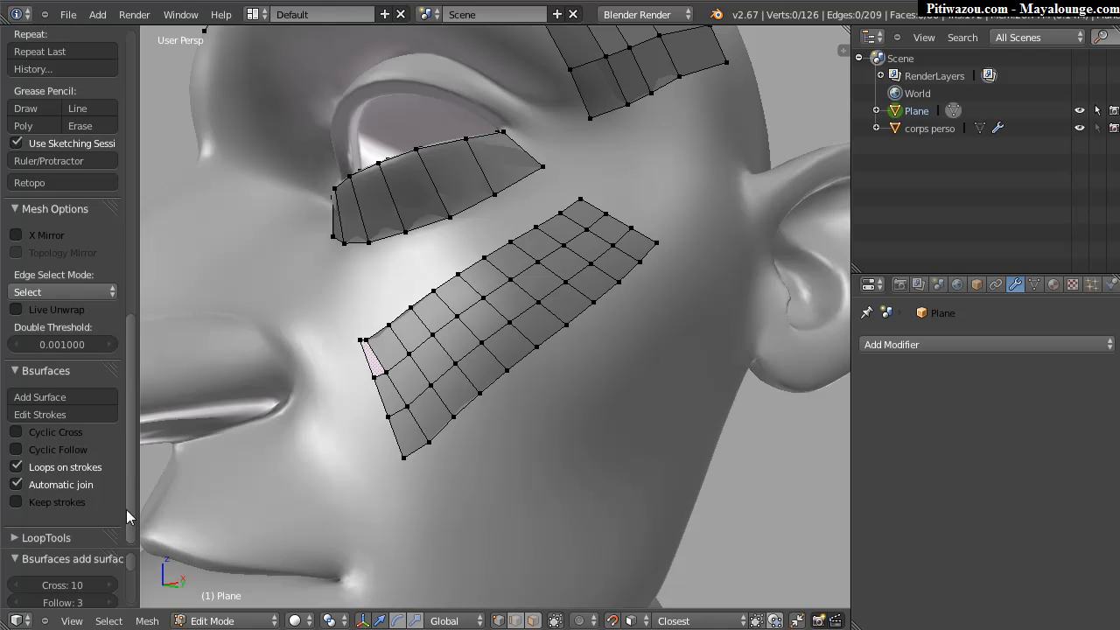
pyautogui.moveTo(82, 549); pyautogui.dragTo(82, 524)
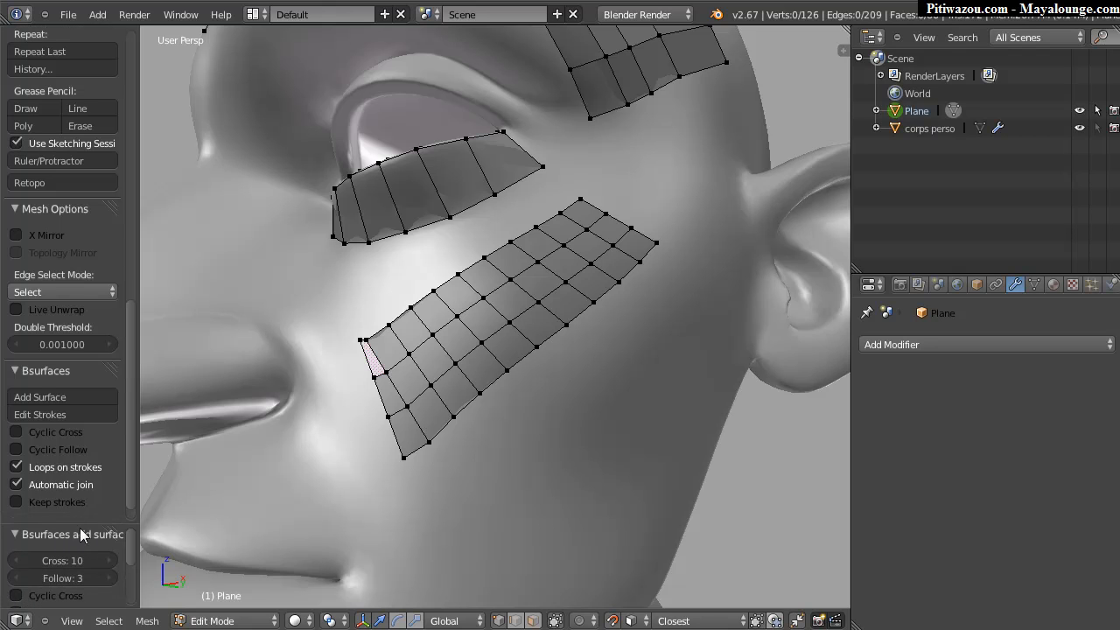
pyautogui.moveTo(62, 561); pyautogui.dragTo(8, 562)
pyautogui.moveTo(66, 583); pyautogui.dragTo(114, 581)
pyautogui.moveTo(151, 582); pyautogui.dragTo(30, 580)
# Select all faces of the test surface on the cheek and delete them.
pyautogui.moveTo(611, 336); pyautogui.dragTo(626, 312, button='middle')
pyautogui.hotkey('ctrl', 'Tab')
pyautogui.click(411, 383)
pyautogui.press('c')
pyautogui.moveTo(390, 383)
pyautogui.mouseDown()
pyautogui.moveTo(458, 317)
pyautogui.moveTo(393, 420)
pyautogui.mouseUp()
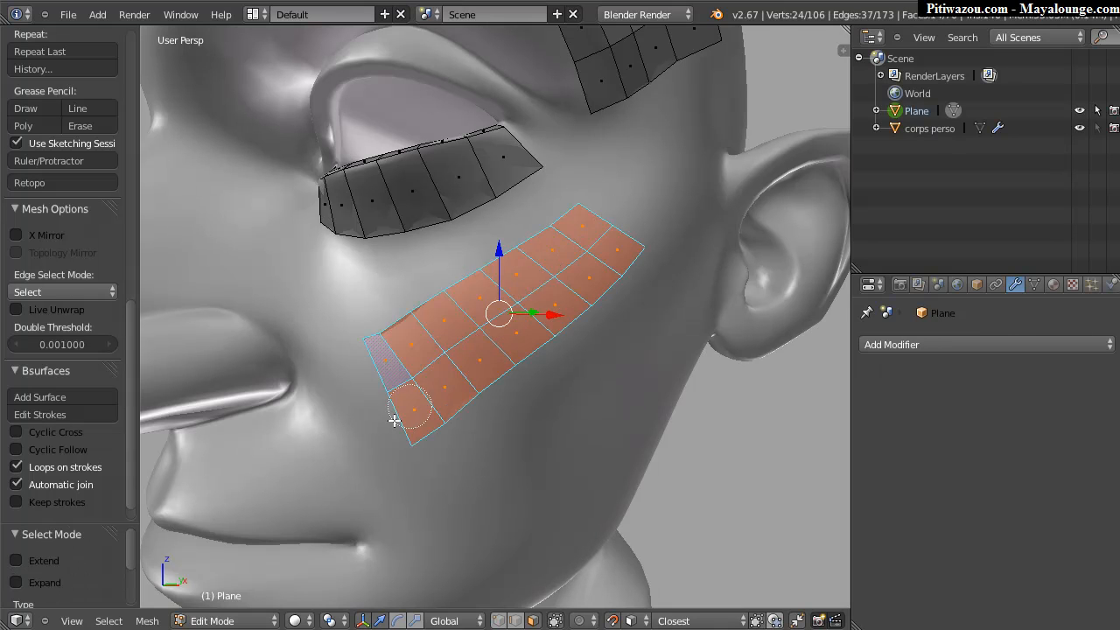
pyautogui.press('Escape')
pyautogui.press('x')
pyautogui.click(400, 371)
# Select the nine vertices along the lower eyelid mesh's bottom edge and draw two curved grease pencil strokes beneath it on the cheek.
pyautogui.moveTo(393, 376); pyautogui.dragTo(330, 271, button='middle')
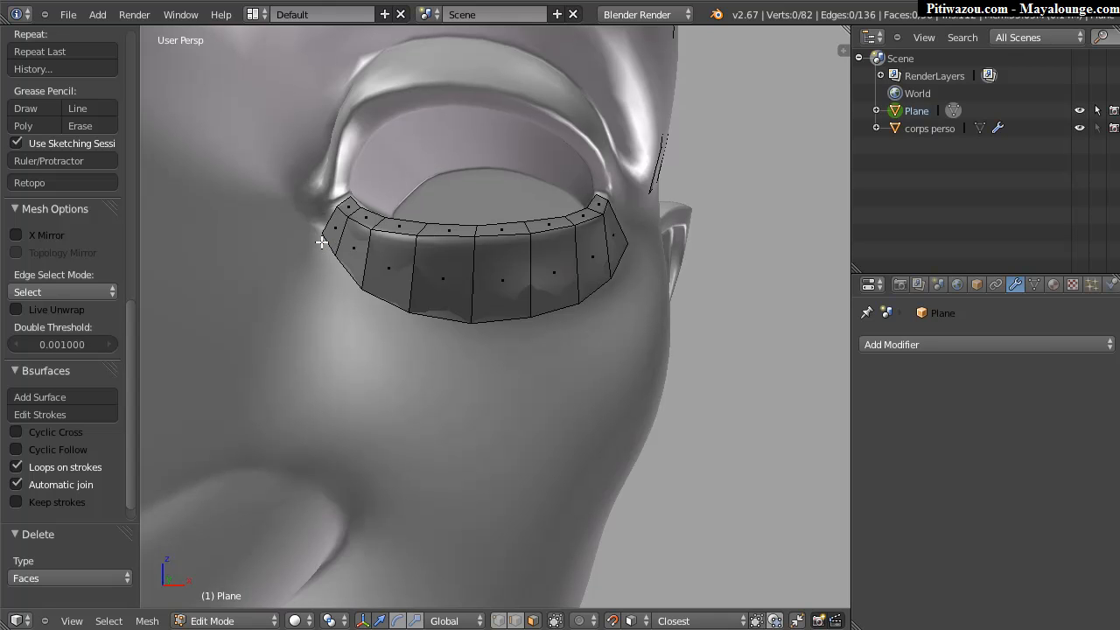
pyautogui.hotkey('ctrl', 'Tab')
pyautogui.click(276, 208)
pyautogui.press('c')
pyautogui.moveTo(317, 238)
pyautogui.mouseDown()
pyautogui.moveTo(377, 301)
pyautogui.moveTo(543, 320)
pyautogui.moveTo(638, 245)
pyautogui.mouseUp()
pyautogui.rightClick(638, 245)
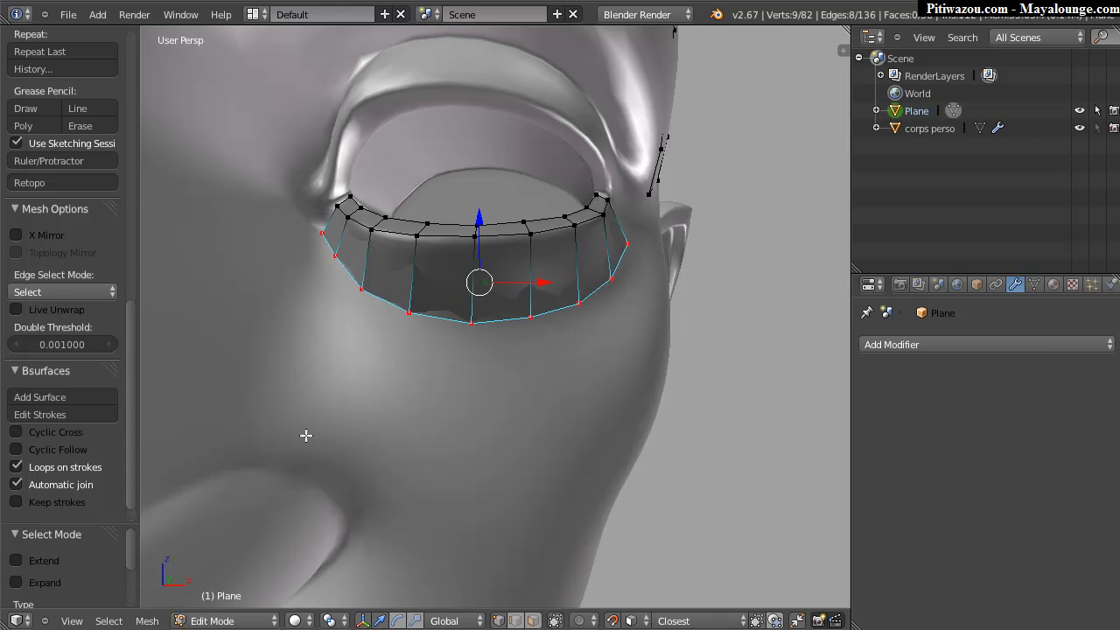
pyautogui.moveTo(294, 258)
pyautogui.mouseDown()
pyautogui.moveTo(348, 336)
pyautogui.moveTo(464, 376)
pyautogui.moveTo(604, 359)
pyautogui.moveTo(657, 271)
pyautogui.mouseUp()
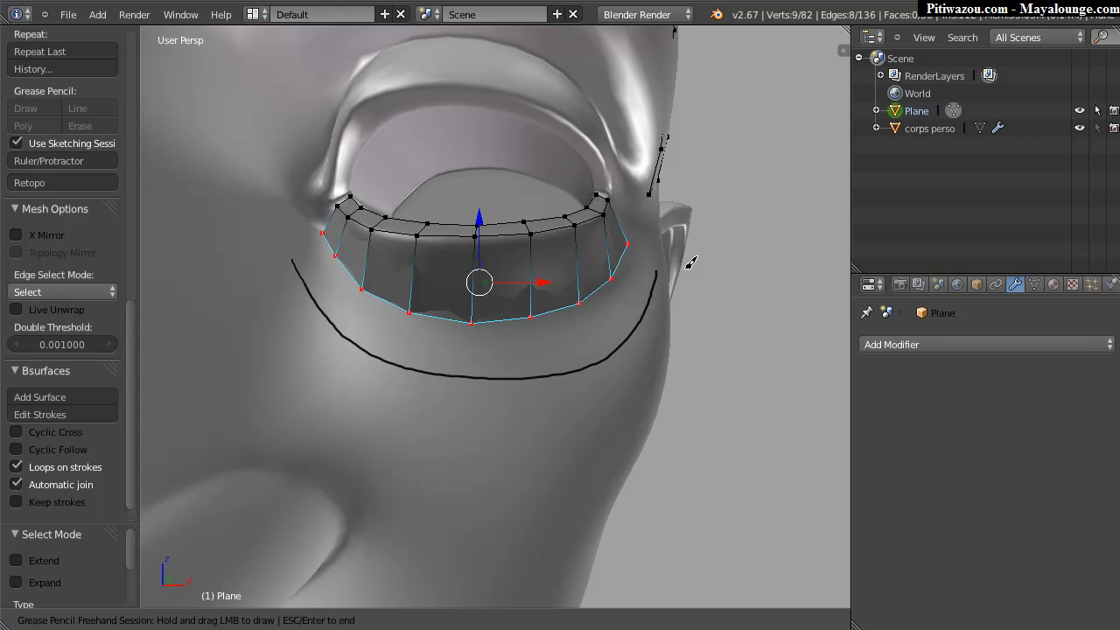
pyautogui.moveTo(257, 352)
pyautogui.mouseDown()
pyautogui.moveTo(408, 453)
pyautogui.moveTo(560, 455)
pyautogui.moveTo(650, 379)
pyautogui.moveTo(674, 331)
pyautogui.mouseUp()
pyautogui.moveTo(674, 331)
pyautogui.mouseDown(button='middle')
pyautogui.moveTo(603, 400)
pyautogui.moveTo(583, 385)
pyautogui.moveTo(572, 395)
pyautogui.moveTo(509, 388)
pyautogui.mouseUp(button='middle')
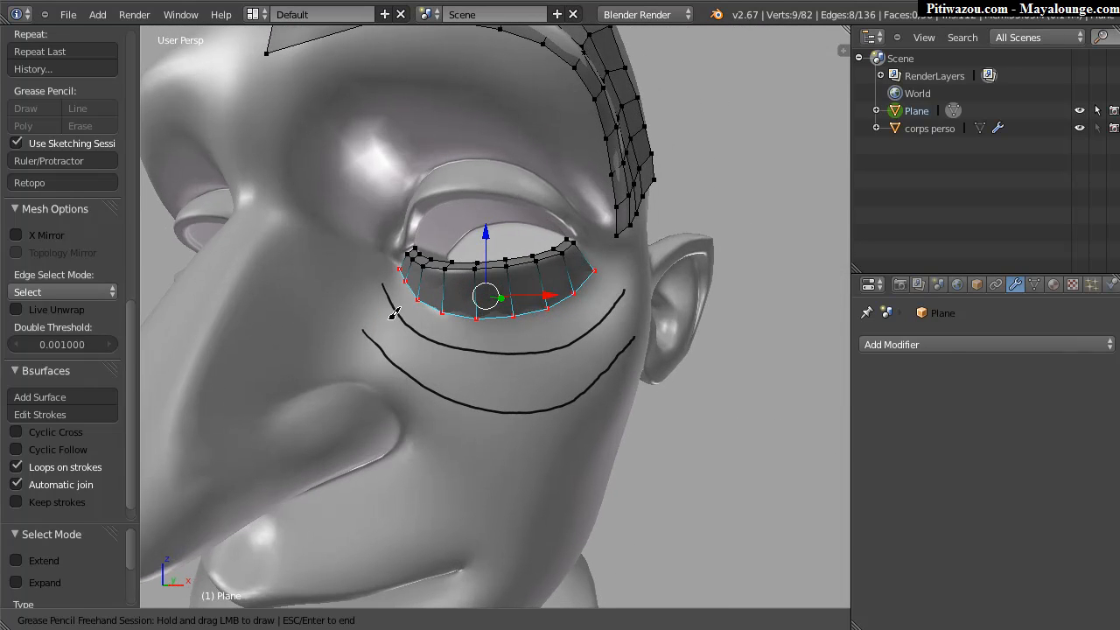
pyautogui.press('Escape')
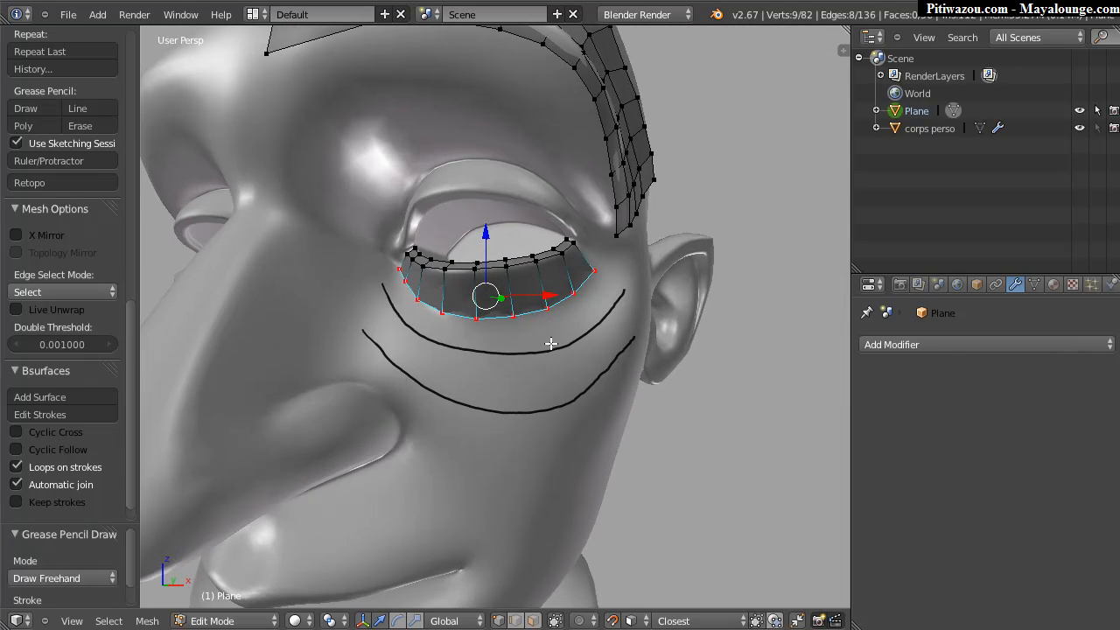
# Generate a Bsurfaces surface from the selected eyelid edge through both strokes and set Follow to 1.
pyautogui.click(39, 396)
pyautogui.moveTo(550, 300); pyautogui.dragTo(490, 309, button='middle')
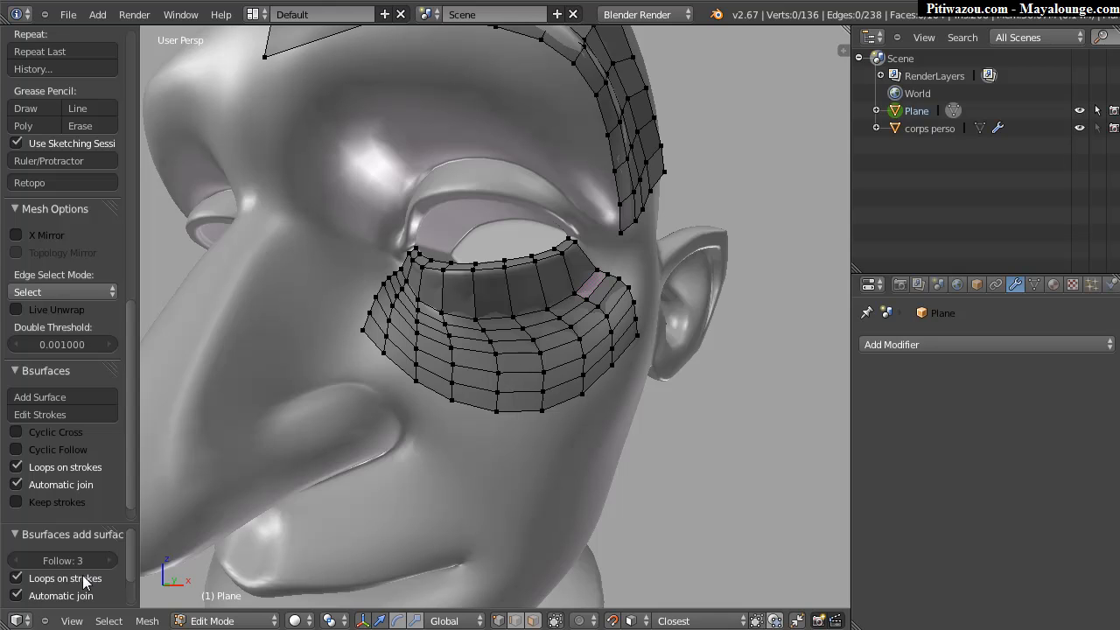
pyautogui.moveTo(43, 560); pyautogui.dragTo(10, 560)
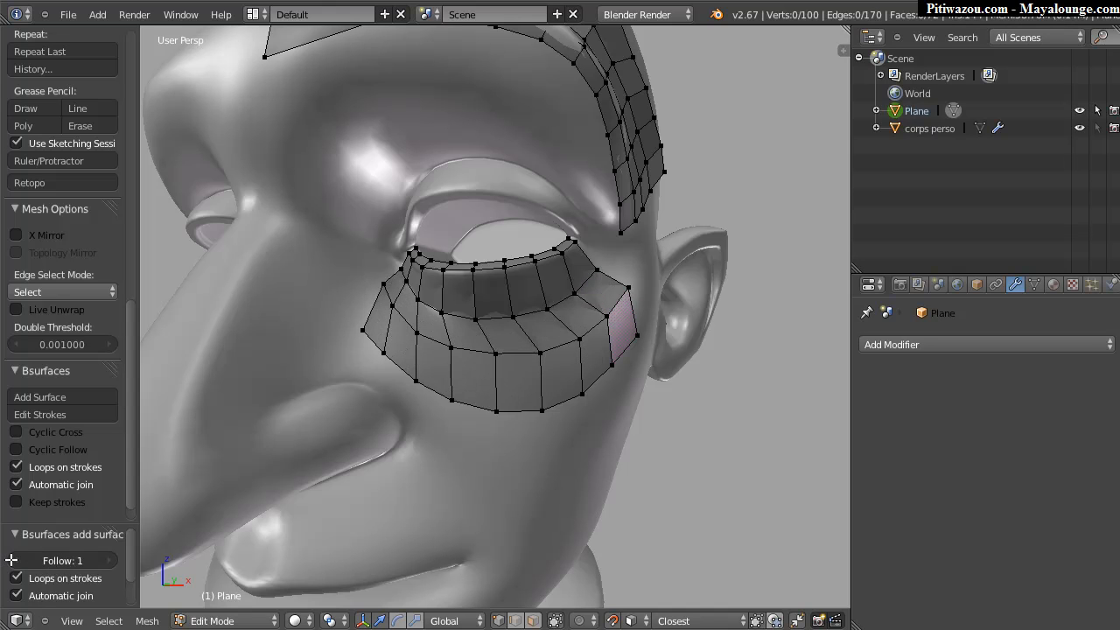
# Adjust four vertices of the new surface below the eye, from its middle to the outer eye corner, to even out the faces.
pyautogui.moveTo(454, 318); pyautogui.dragTo(394, 293, button='middle')
pyautogui.moveTo(426, 330)
pyautogui.mouseDown(button='middle')
pyautogui.moveTo(525, 332)
pyautogui.moveTo(408, 338)
pyautogui.mouseUp(button='middle')
pyautogui.moveTo(644, 310); pyautogui.dragTo(636, 313, button='middle')
pyautogui.moveTo(528, 325); pyautogui.dragTo(532, 356, button='middle')
pyautogui.moveTo(532, 355); pyautogui.dragTo(477, 354, button='right')
pyautogui.moveTo(580, 340); pyautogui.dragTo(559, 346, button='right')
pyautogui.moveTo(619, 315); pyautogui.dragTo(640, 299, button='right')
pyautogui.moveTo(444, 331); pyautogui.dragTo(465, 352, button='middle')
pyautogui.moveTo(465, 353); pyautogui.dragTo(467, 374, button='right')
# Reposition the new surface's vertices along its nose-side edge, pulling the upper corner out toward the nose.
pyautogui.moveTo(400, 379); pyautogui.dragTo(377, 329, button='middle')
pyautogui.moveTo(377, 294); pyautogui.dragTo(369, 272, button='right')
pyautogui.moveTo(395, 324); pyautogui.dragTo(389, 309, button='right')
pyautogui.moveTo(368, 273); pyautogui.dragTo(324, 274, button='right')
pyautogui.moveTo(385, 394); pyautogui.dragTo(366, 332, button='right')
pyautogui.moveTo(435, 425)
pyautogui.mouseDown(button='right')
pyautogui.moveTo(412, 412)
pyautogui.moveTo(375, 338)
pyautogui.moveTo(419, 426)
pyautogui.mouseUp(button='right')
# Delete the stretched nose-side face beside the new surface's bottom row.
pyautogui.hotkey('ctrl', 'Tab')
pyautogui.click(341, 402)
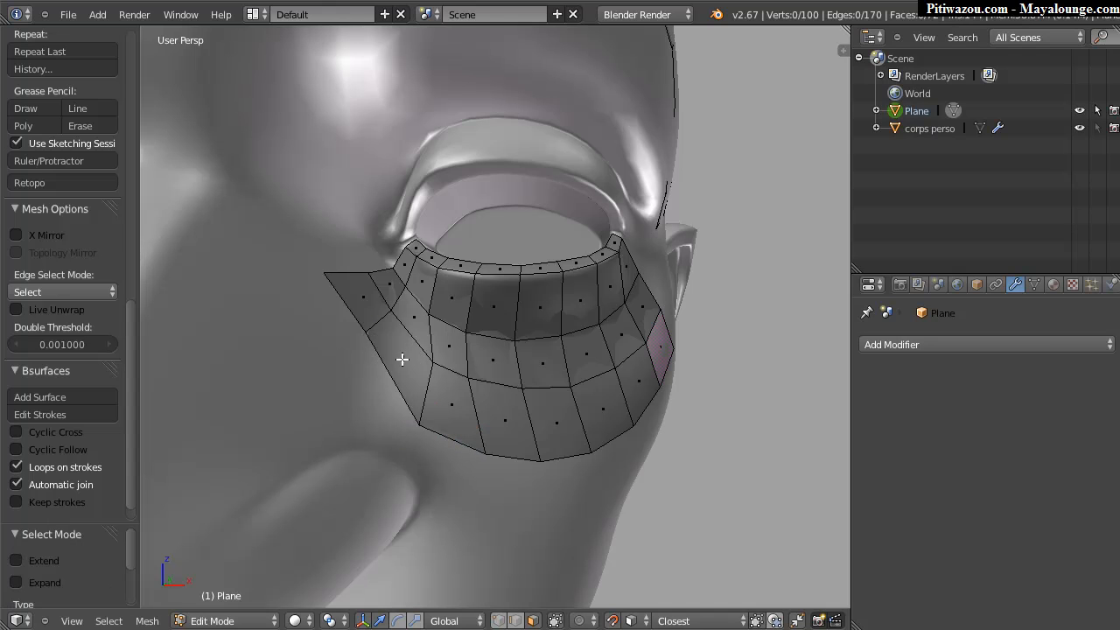
pyautogui.rightClick(402, 358)
pyautogui.press('x')
pyautogui.click(384, 409)
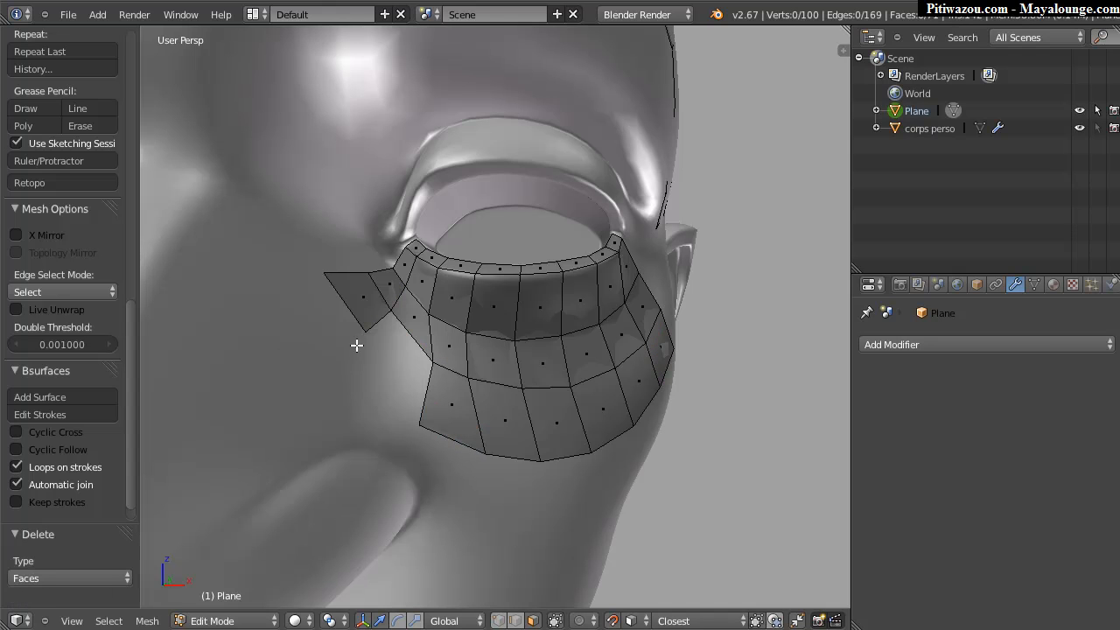
# Move the two corner vertices bordering the deleted face, one toward the nose and the other down toward the nostril wing.
pyautogui.hotkey('ctrl', 'Tab')
pyautogui.click(315, 312)
pyautogui.moveTo(366, 331); pyautogui.dragTo(333, 315, button='right')
pyautogui.moveTo(418, 422)
pyautogui.mouseDown(button='right')
pyautogui.moveTo(413, 445)
pyautogui.moveTo(406, 440)
pyautogui.mouseUp(button='right')
pyautogui.moveTo(455, 432); pyautogui.dragTo(446, 379, button='middle')
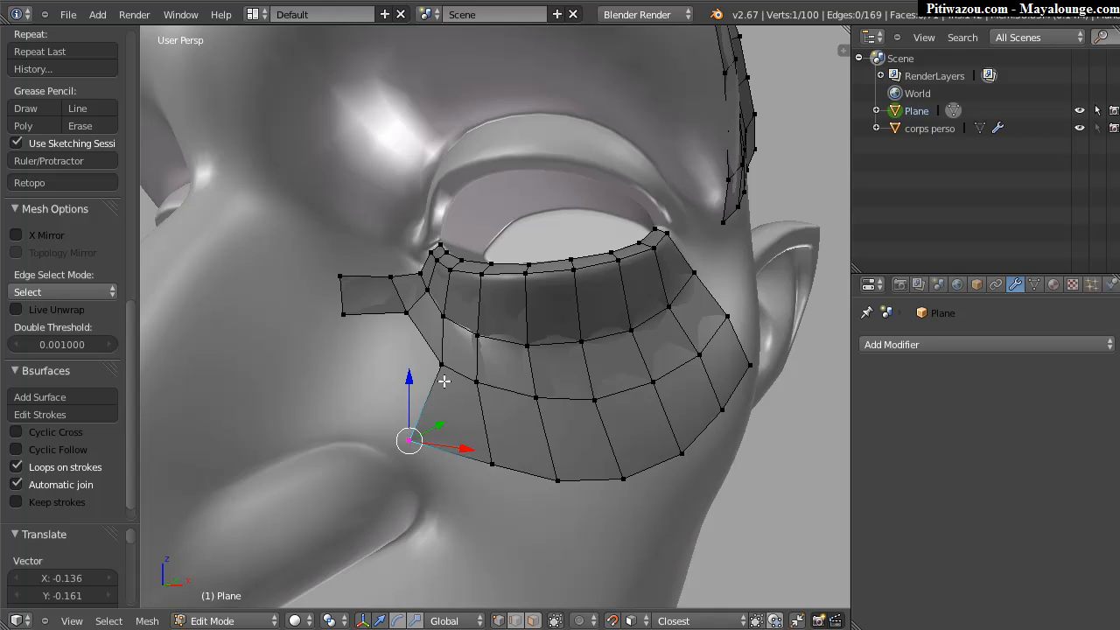
# Build a Bsurfaces surface from the three border vertices beside the nostril wing using two strokes toward the nose, with Follow set to 1.
pyautogui.keyDown('shift'); pyautogui.rightClick(442, 363); pyautogui.keyUp('shift')
pyautogui.keyDown('shift'); pyautogui.rightClick(405, 312); pyautogui.keyUp('shift')
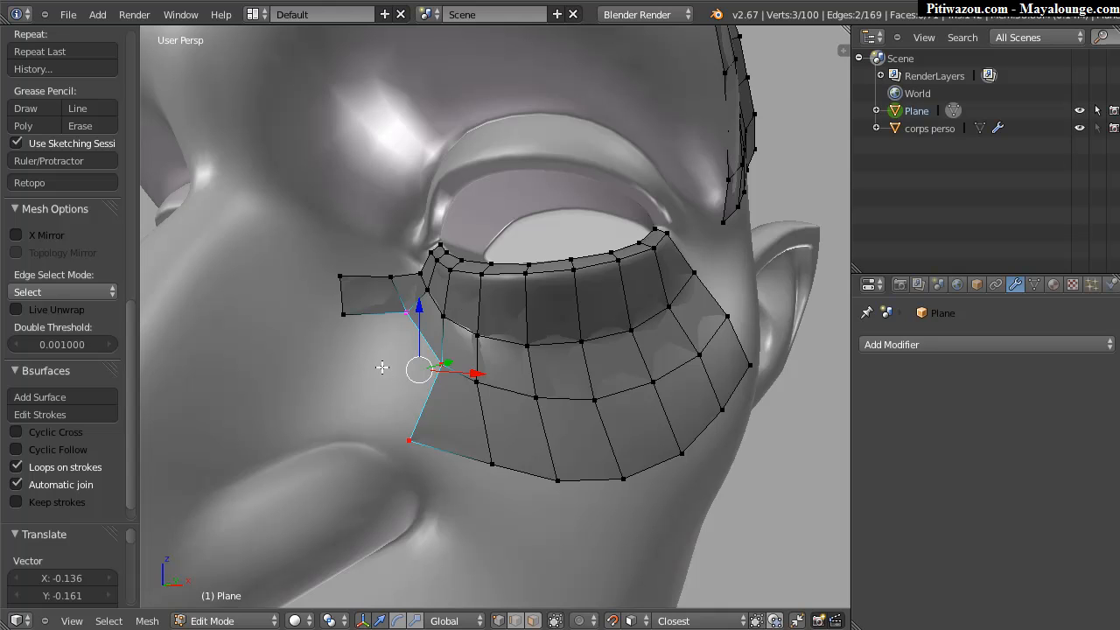
pyautogui.moveTo(341, 314); pyautogui.dragTo(315, 433)
pyautogui.moveTo(242, 295); pyautogui.dragTo(164, 450)
pyautogui.press('Escape')
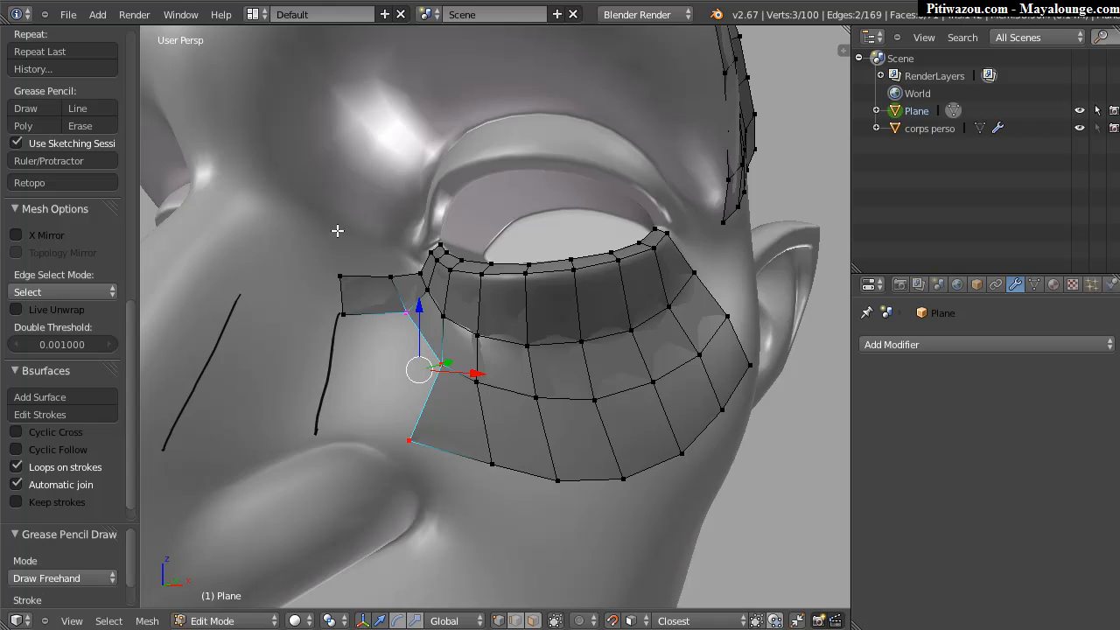
pyautogui.click(50, 398)
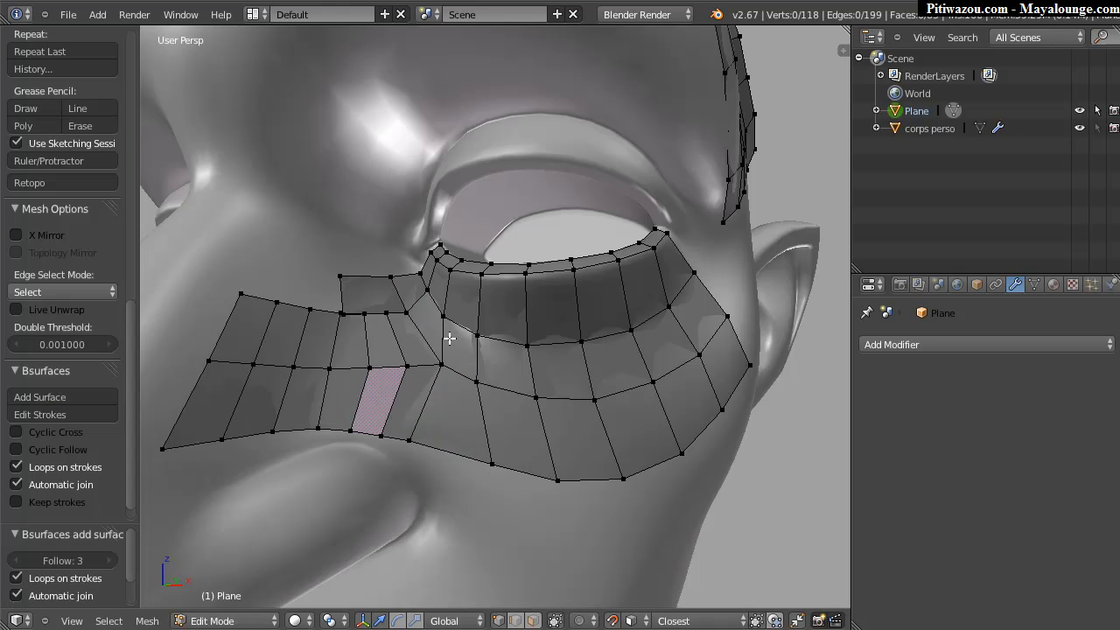
pyautogui.click(13, 560)
pyautogui.click(13, 560)
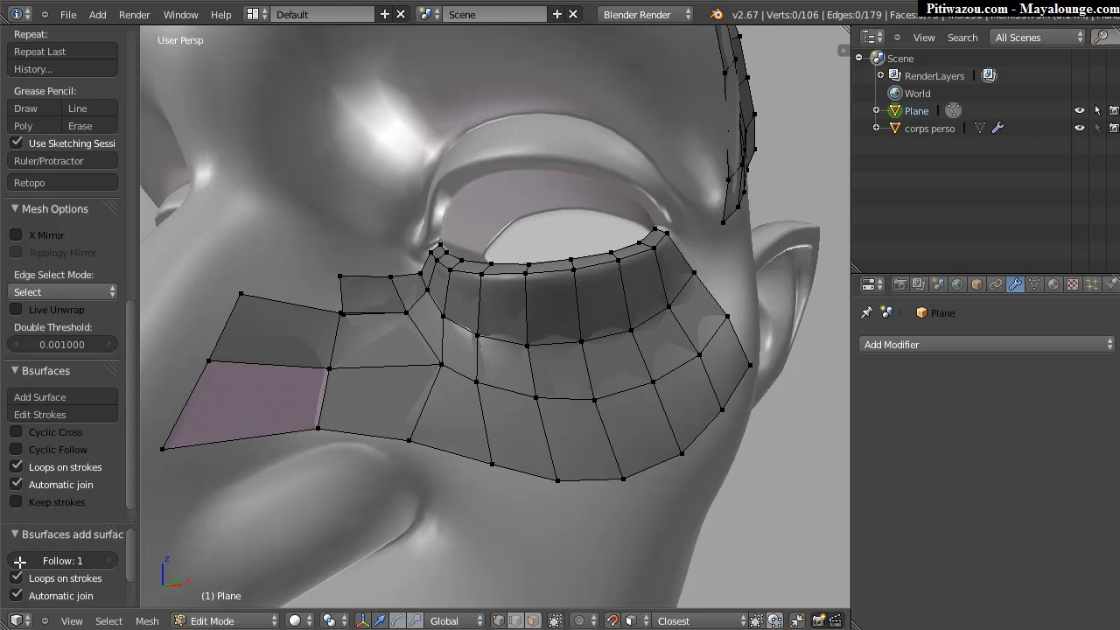
# Switch snapping to Vertex and merge the new surface's upper middle vertex with the lower nose-side corner of the eye-corner strip.
pyautogui.rightClick(343, 312)
pyautogui.press('g')
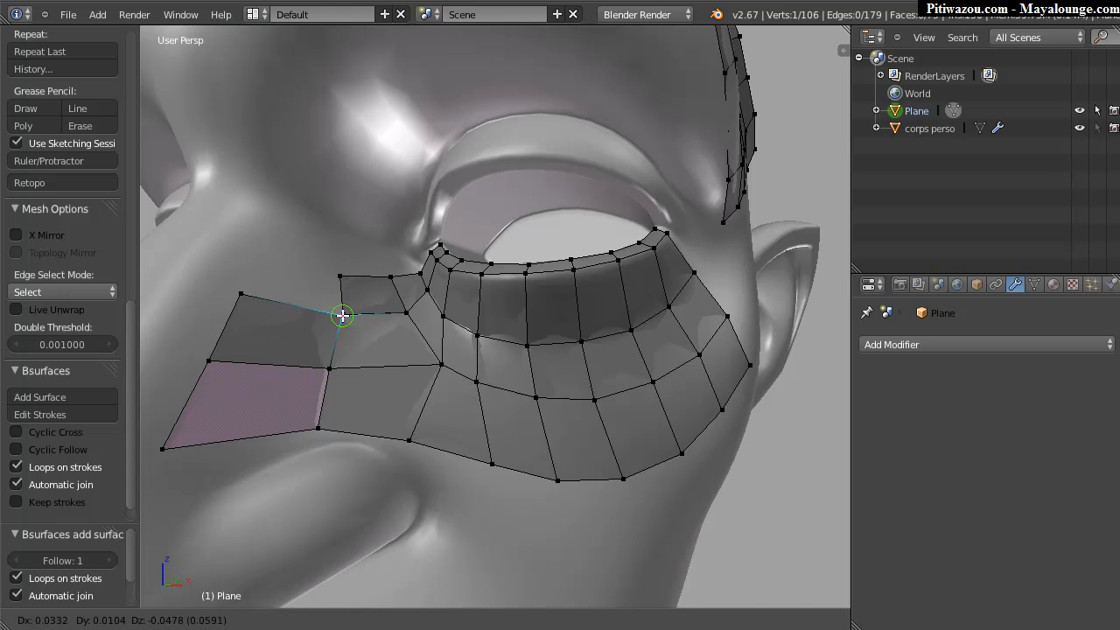
pyautogui.click(329, 307)
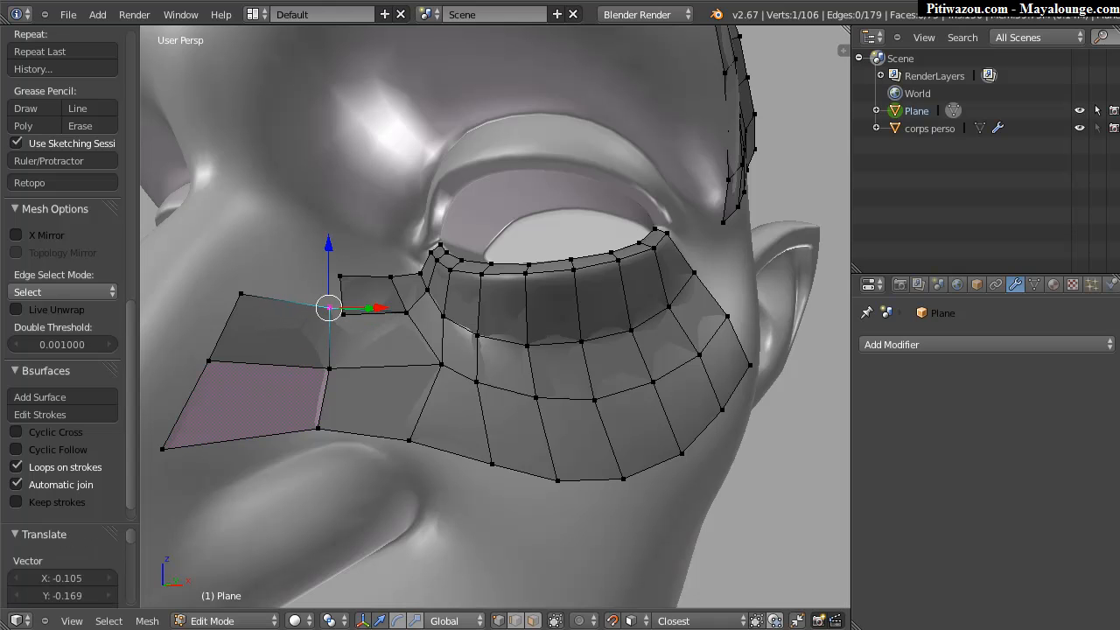
pyautogui.click(556, 620)
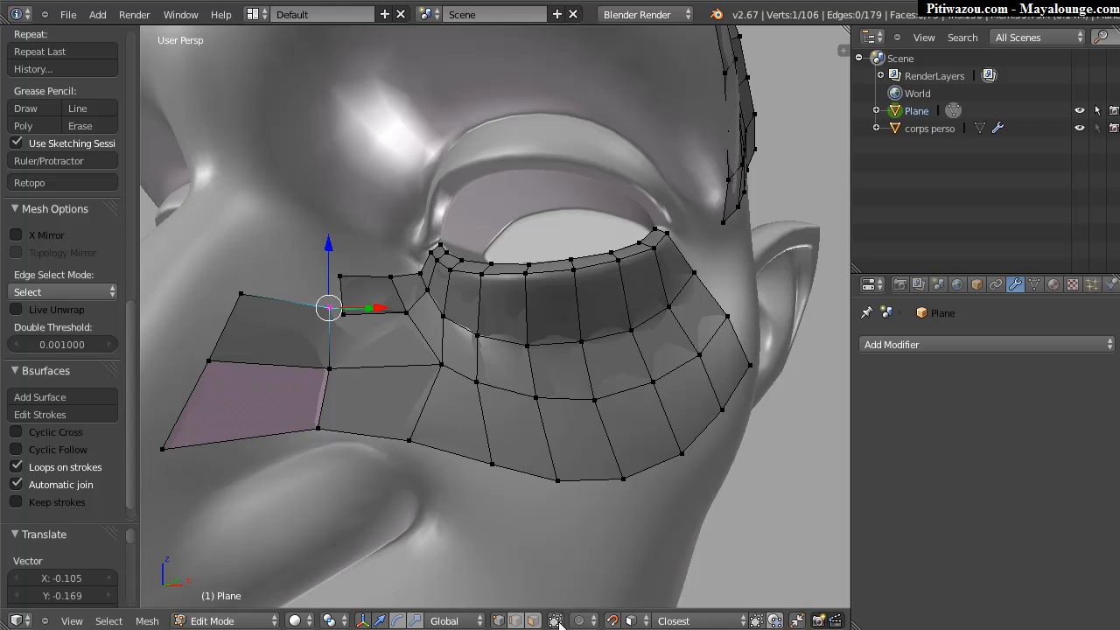
pyautogui.click(631, 620)
pyautogui.click(651, 585)
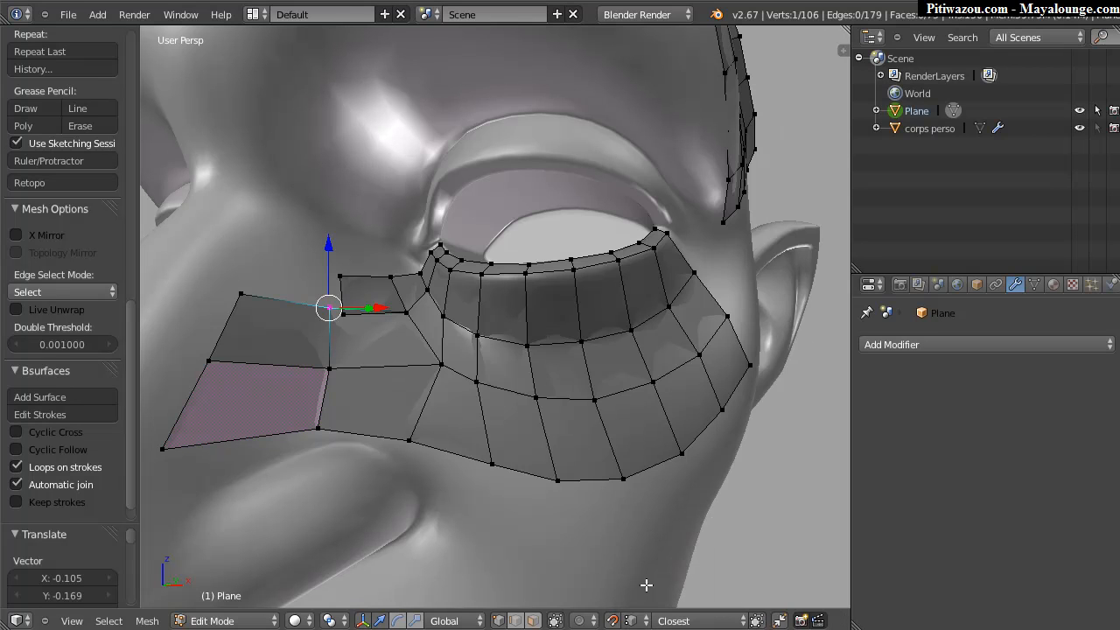
pyautogui.press('g')
pyautogui.click(344, 311)
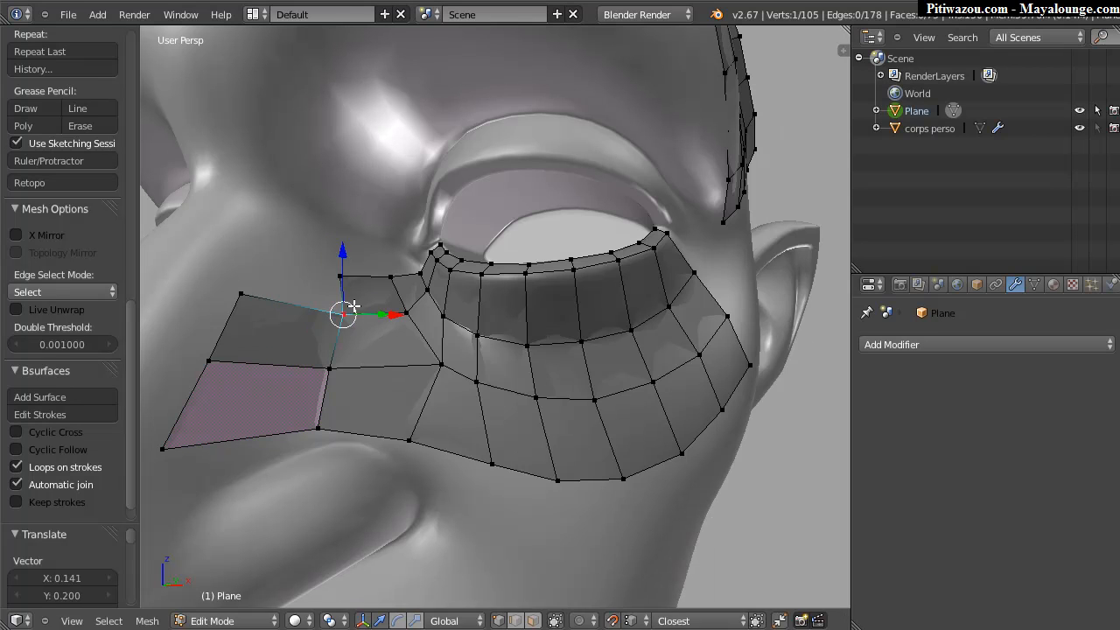
# Restore Face snapping and reposition the merged vertex on the sculpt between the eye corner and the nose.
pyautogui.press('g')
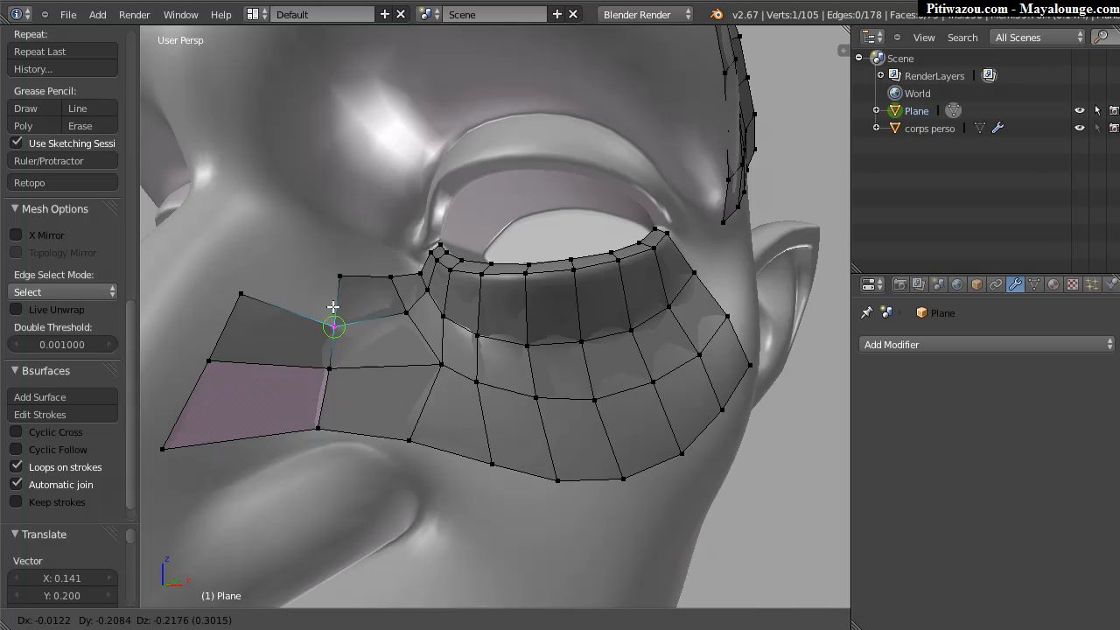
pyautogui.click(333, 319)
pyautogui.click(619, 621)
pyautogui.click(658, 550)
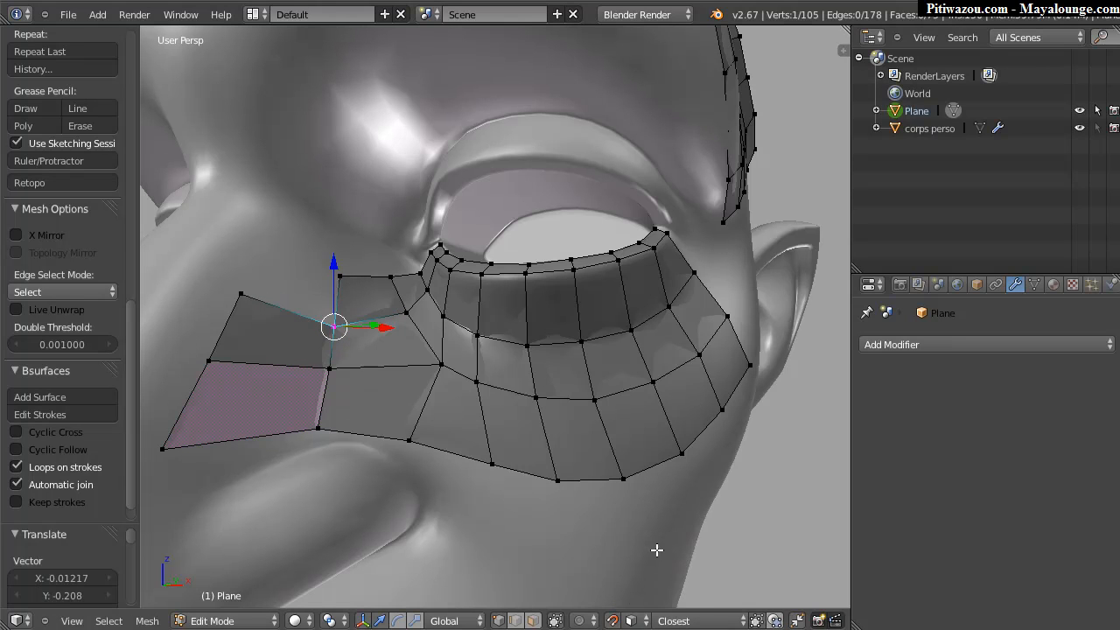
pyautogui.moveTo(359, 312); pyautogui.dragTo(346, 315, button='middle')
pyautogui.press('g')
pyautogui.click(338, 308)
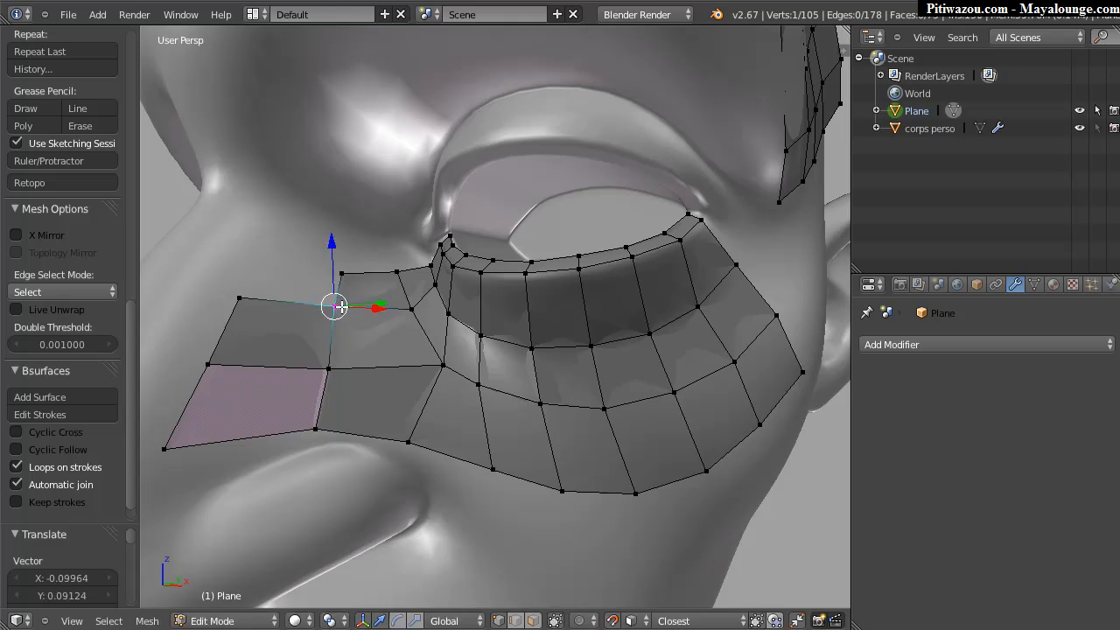
pyautogui.press('g')
pyautogui.click(342, 254)
# Extend the three nose-side border vertices onto the nose with two Bsurfaces strokes, leaving a single face between strokes.
pyautogui.scroll(-3, 320, 289)
pyautogui.moveTo(320, 290); pyautogui.dragTo(370, 305, button='middle')
pyautogui.click(371, 307)
pyautogui.keyDown('shift'); pyautogui.click(368, 347); pyautogui.keyUp('shift')
pyautogui.keyDown('shift'); pyautogui.click(361, 393); pyautogui.keyUp('shift')
pyautogui.moveTo(343, 296); pyautogui.dragTo(323, 399)
pyautogui.moveTo(315, 287); pyautogui.dragTo(283, 403)
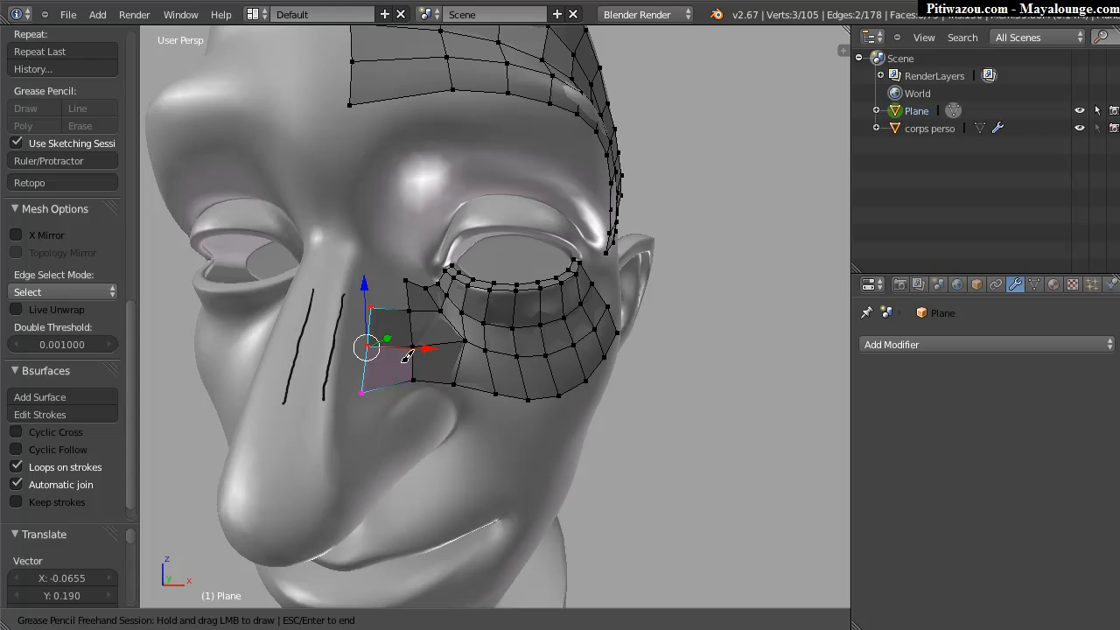
pyautogui.press('Escape')
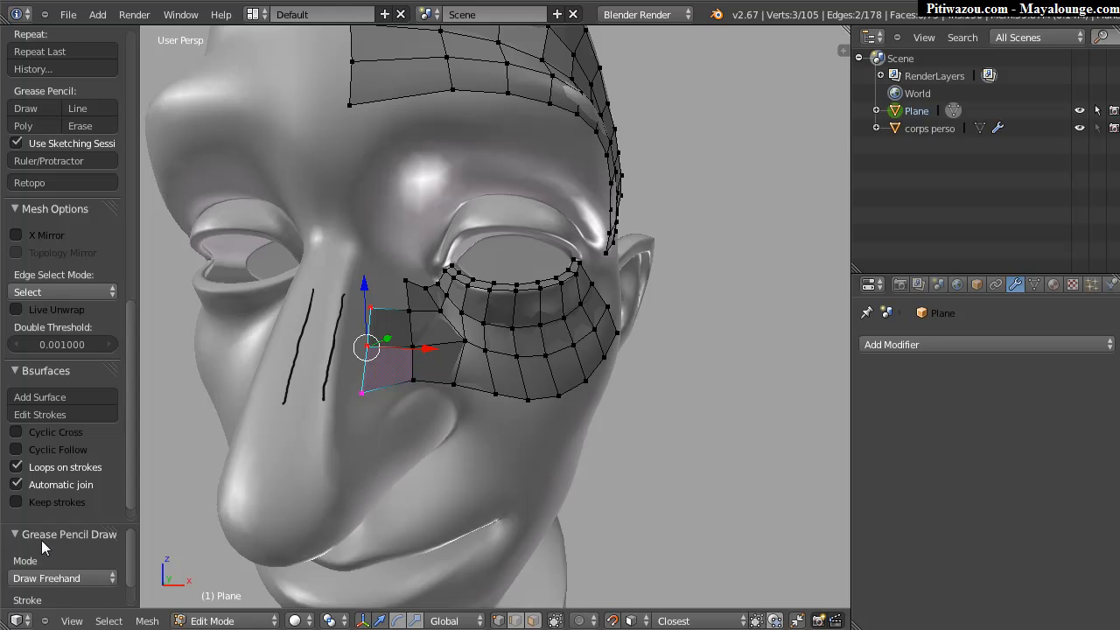
pyautogui.click(53, 397)
pyautogui.moveTo(84, 561); pyautogui.dragTo(39, 557)
pyautogui.moveTo(376, 301); pyautogui.dragTo(358, 327, button='middle')
pyautogui.rightClick(304, 380)
pyautogui.keyDown('shift'); pyautogui.moveTo(344, 386); pyautogui.dragTo(350, 394); pyautogui.keyUp('shift')
pyautogui.hotkey('ctrl', 'z')
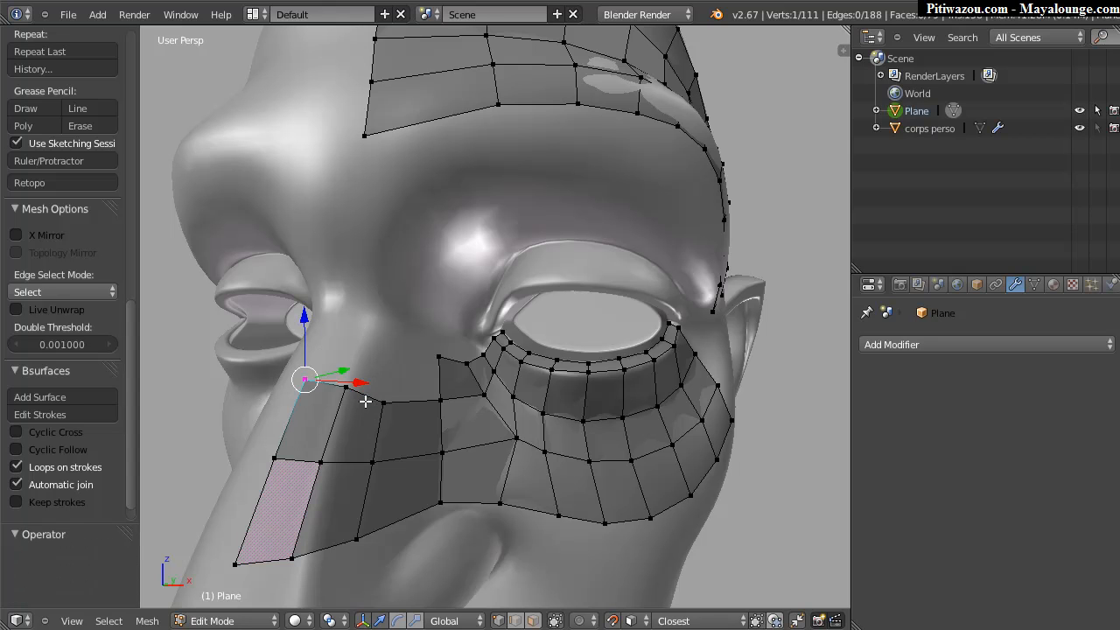
# Extend the nose surface's three upper vertices toward the brow with three Bsurfaces strokes across the nose bridge, with Follow set to 2.
pyautogui.moveTo(395, 398)
pyautogui.mouseDown(button='middle')
pyautogui.moveTo(380, 393)
pyautogui.moveTo(398, 405)
pyautogui.mouseUp(button='middle')
pyautogui.rightClick(385, 408)
pyautogui.keyDown('shift'); pyautogui.rightClick(347, 390); pyautogui.keyUp('shift')
pyautogui.keyDown('shift'); pyautogui.rightClick(303, 380); pyautogui.keyUp('shift')
pyautogui.moveTo(307, 382); pyautogui.dragTo(341, 347, button='middle')
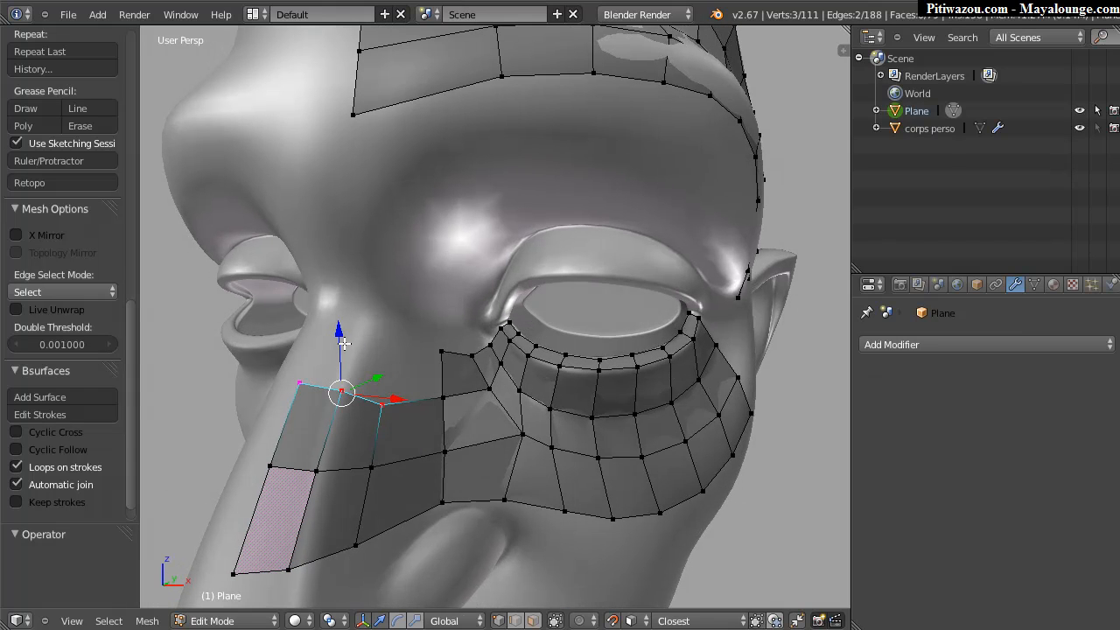
pyautogui.press('d')
pyautogui.moveTo(326, 307)
pyautogui.mouseDown()
pyautogui.moveTo(400, 316)
pyautogui.moveTo(400, 327)
pyautogui.mouseUp()
pyautogui.moveTo(324, 233); pyautogui.dragTo(407, 225)
pyautogui.moveTo(311, 142); pyautogui.dragTo(429, 126)
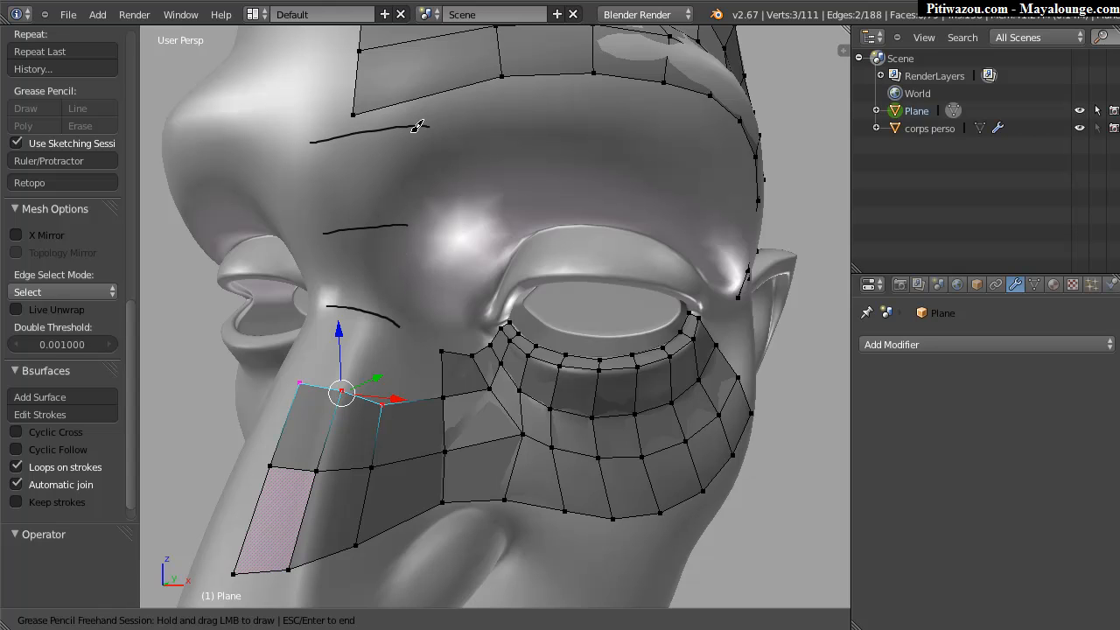
pyautogui.press('Escape')
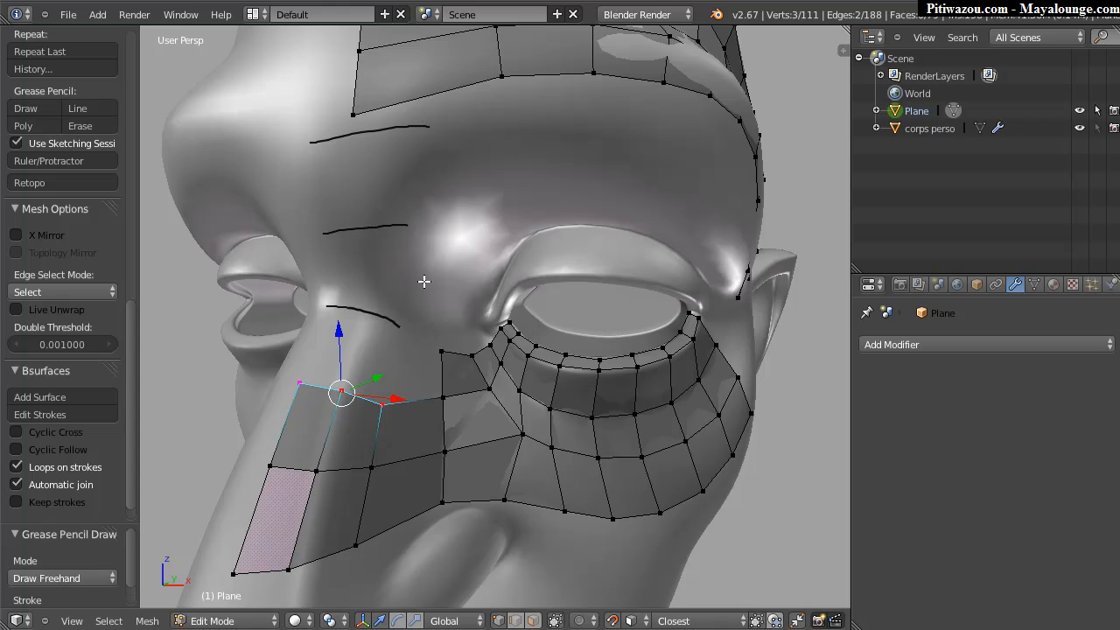
pyautogui.click(39, 396)
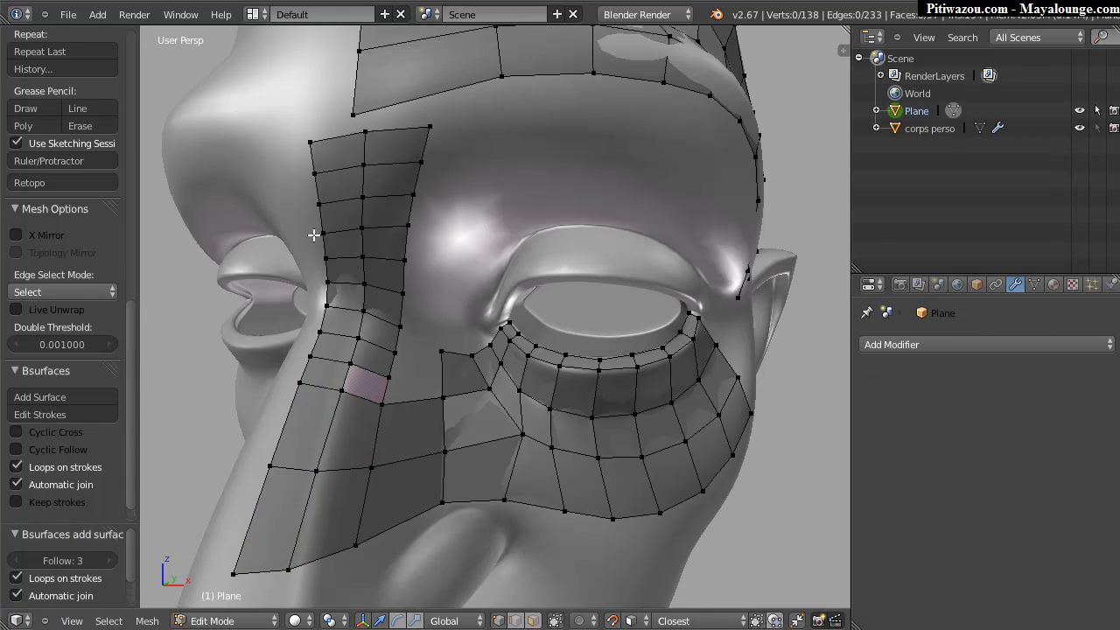
pyautogui.moveTo(66, 562); pyautogui.dragTo(34, 560)
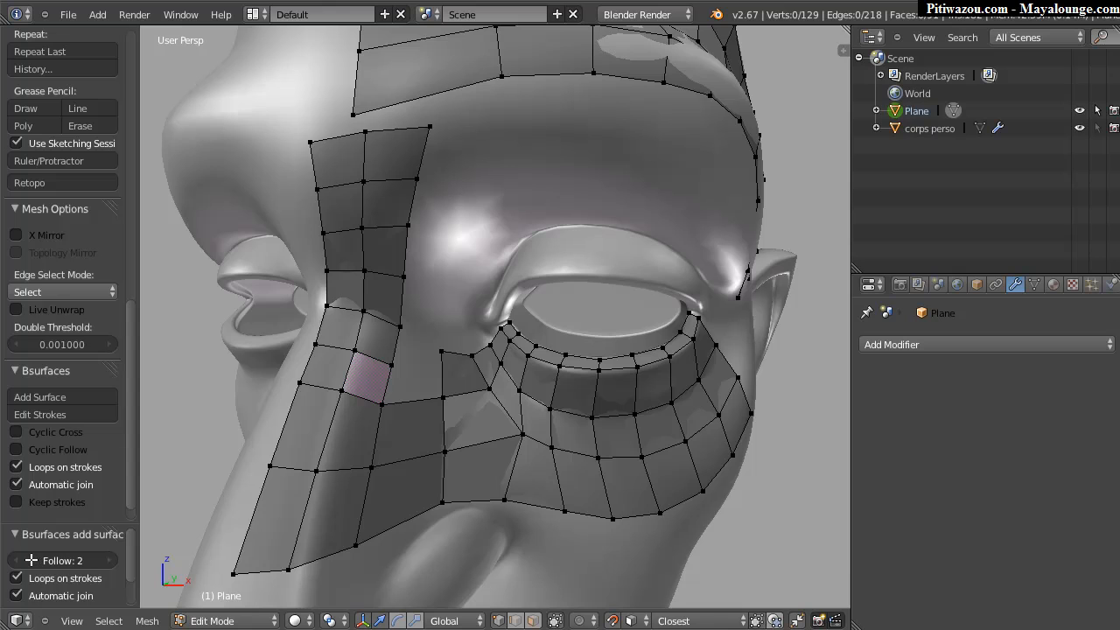
# Reposition the strip's vertices around the inner eye corner to even out the small faces there.
pyautogui.moveTo(487, 302); pyautogui.dragTo(429, 317, button='middle')
pyautogui.moveTo(502, 358); pyautogui.dragTo(454, 333, button='right')
pyautogui.moveTo(455, 336); pyautogui.dragTo(523, 351, button='middle')
pyautogui.scroll(5, 487, 353)
pyautogui.moveTo(512, 359); pyautogui.dragTo(506, 335, button='right')
pyautogui.rightClick(545, 415)
pyautogui.moveTo(545, 414); pyautogui.dragTo(513, 457, button='right')
pyautogui.moveTo(587, 473); pyautogui.dragTo(512, 445)
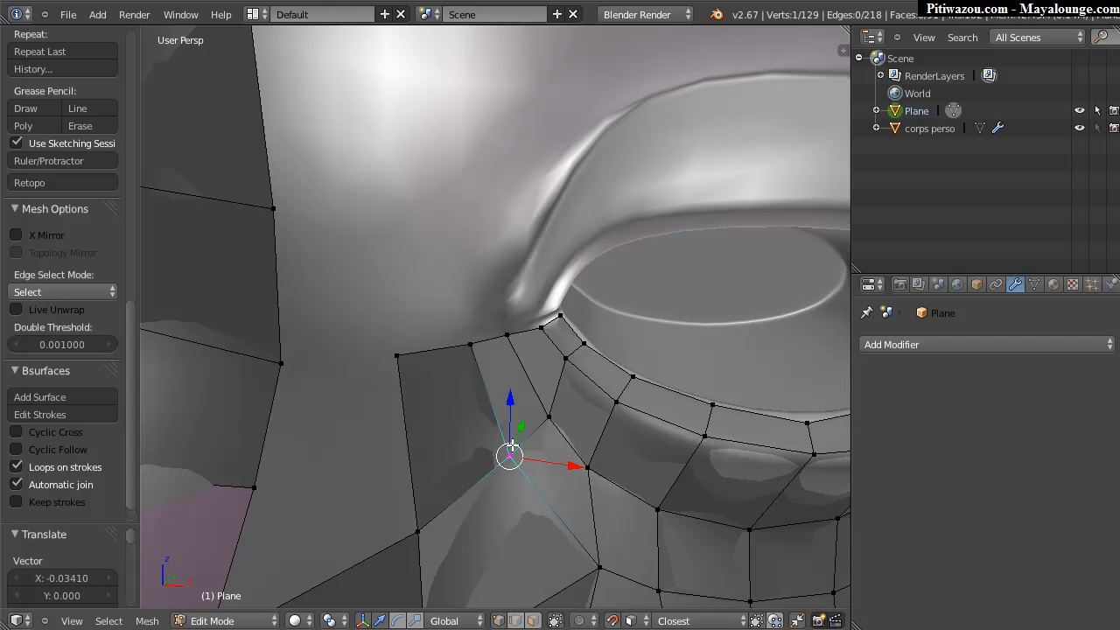
pyautogui.click(513, 446)
# Shift the vertices of the rows below the inner eye corner toward the nose to even out the cheek faces.
pyautogui.moveTo(594, 475); pyautogui.dragTo(625, 468, button='middle')
pyautogui.moveTo(595, 470)
pyautogui.mouseDown(button='right')
pyautogui.moveTo(598, 484)
pyautogui.moveTo(596, 475)
pyautogui.mouseUp(button='right')
pyautogui.moveTo(604, 573); pyautogui.dragTo(559, 537, button='right')
pyautogui.moveTo(668, 601); pyautogui.dragTo(645, 590, button='right')
pyautogui.scroll(-5, 569, 490)
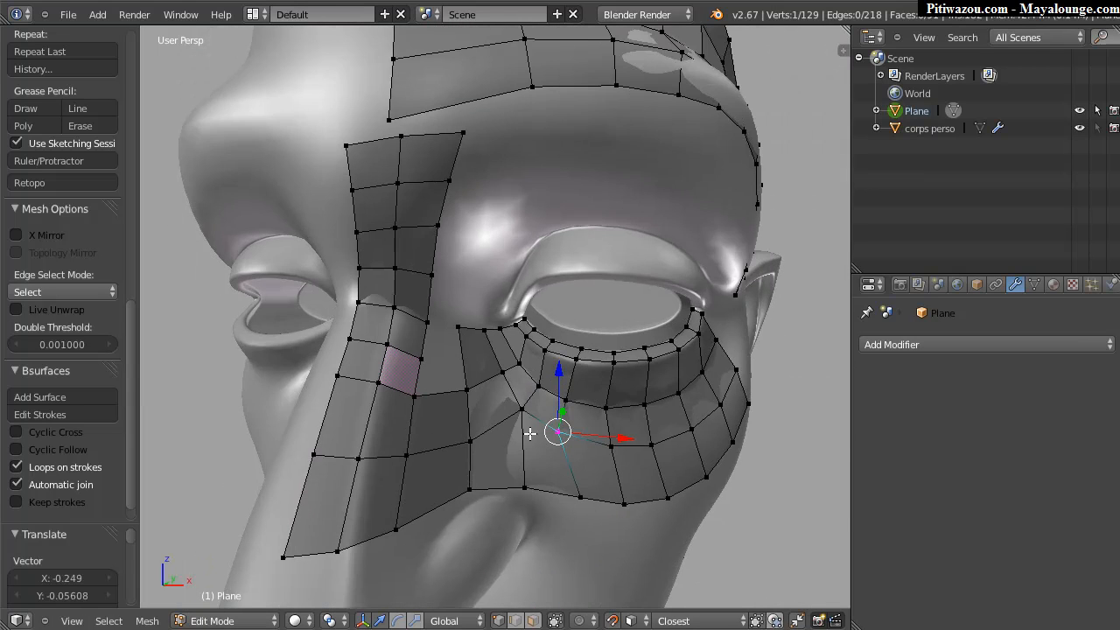
# Try to bridge the strip's upper nose-side corner vertex to the facing nose-bridge vertex with LoopTools.
pyautogui.moveTo(552, 432); pyautogui.dragTo(486, 420, button='middle')
pyautogui.scroll(5, 400, 358)
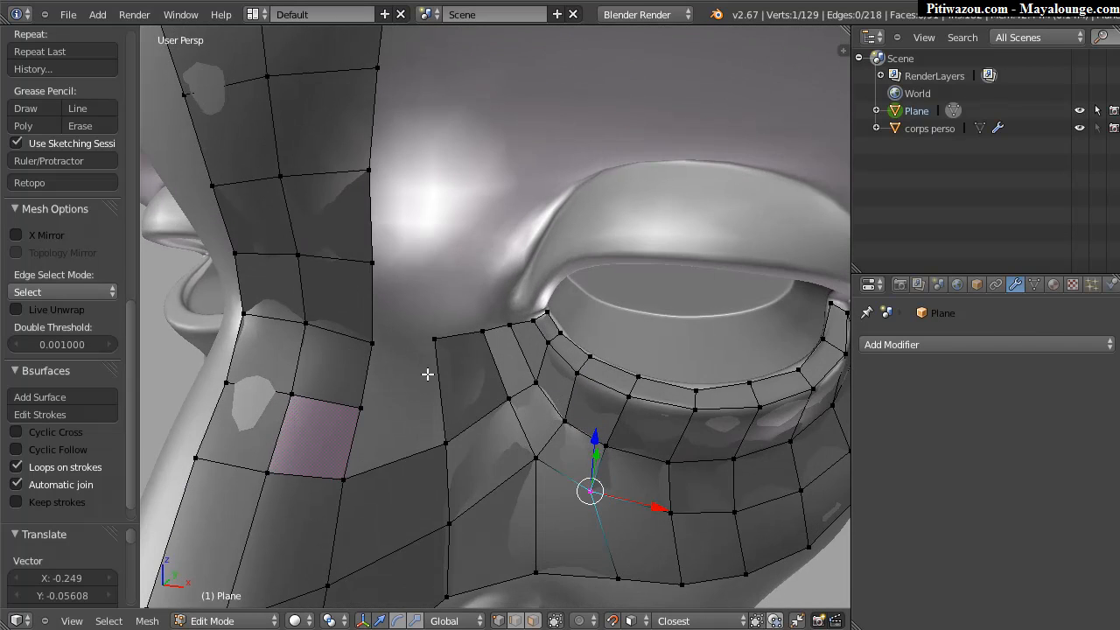
pyautogui.moveTo(383, 368); pyautogui.dragTo(399, 354, button='middle')
pyautogui.scroll(-1, 551, 344)
pyautogui.moveTo(525, 340); pyautogui.dragTo(529, 293, button='middle')
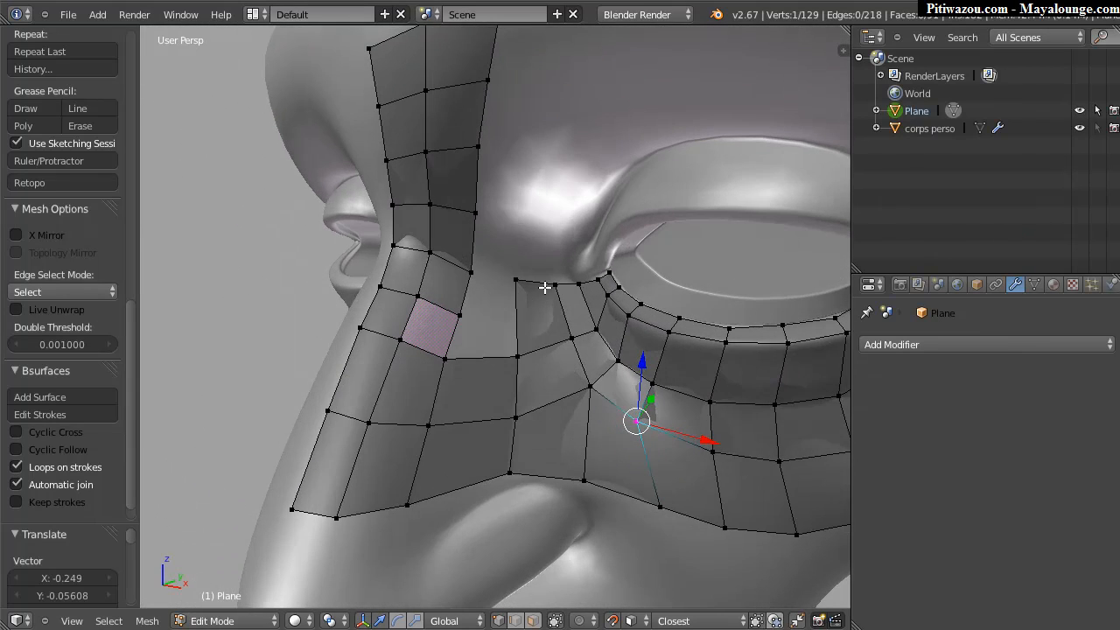
pyautogui.rightClick(516, 280)
pyautogui.keyDown('shift'); pyautogui.rightClick(470, 270); pyautogui.keyUp('shift')
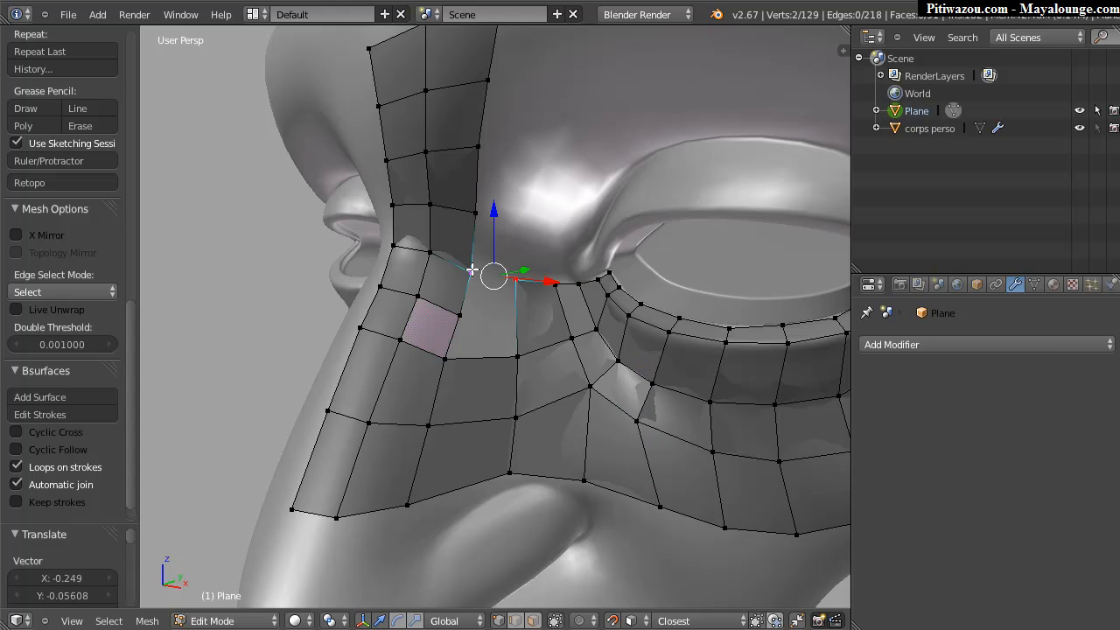
pyautogui.press('w')
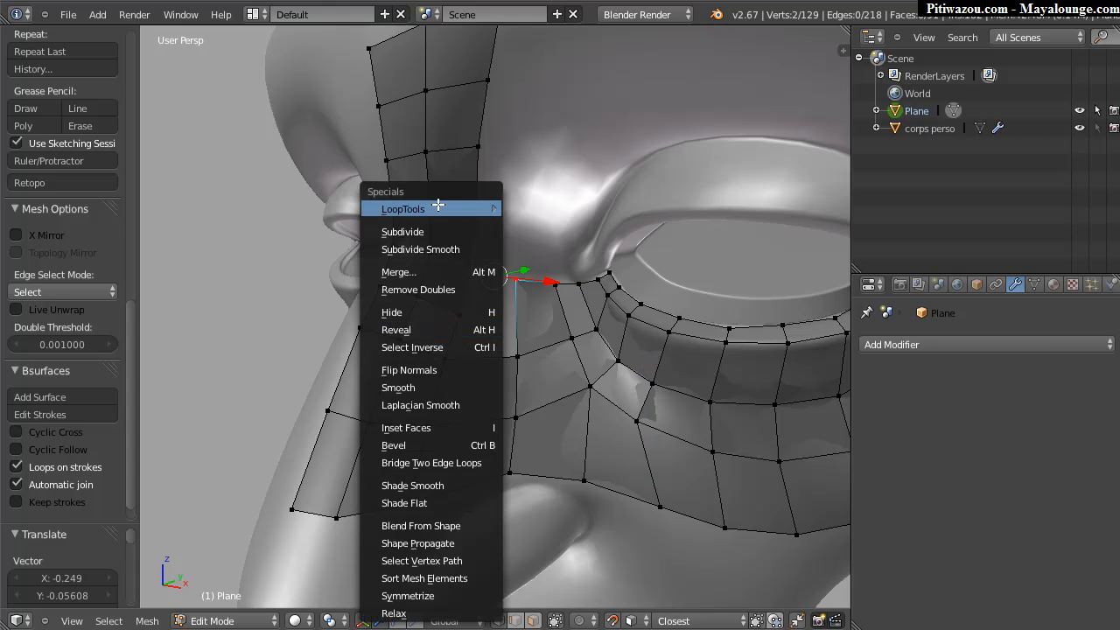
pyautogui.moveTo(440, 209)
pyautogui.click(528, 209)
# Cut an edge loop along the inner eye-corner strip, shift it slightly toward the nose, and switch to edge selection.
pyautogui.moveTo(497, 286); pyautogui.dragTo(525, 325, button='middle')
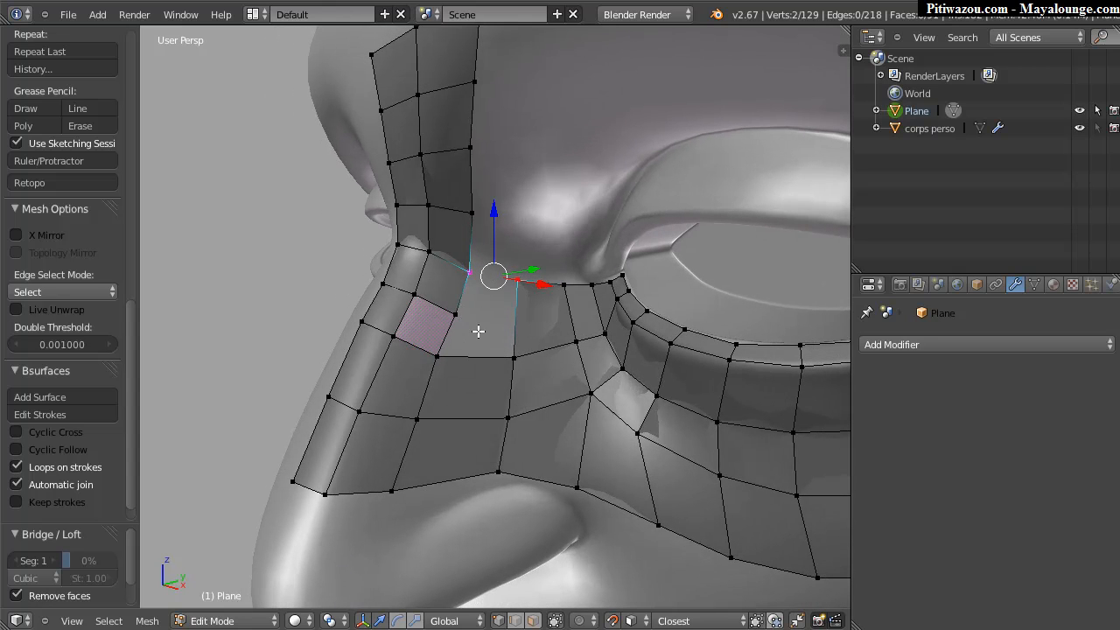
pyautogui.scroll(3, 455, 277)
pyautogui.moveTo(458, 267); pyautogui.dragTo(468, 286, button='middle')
pyautogui.hotkey('ctrl', 'r')
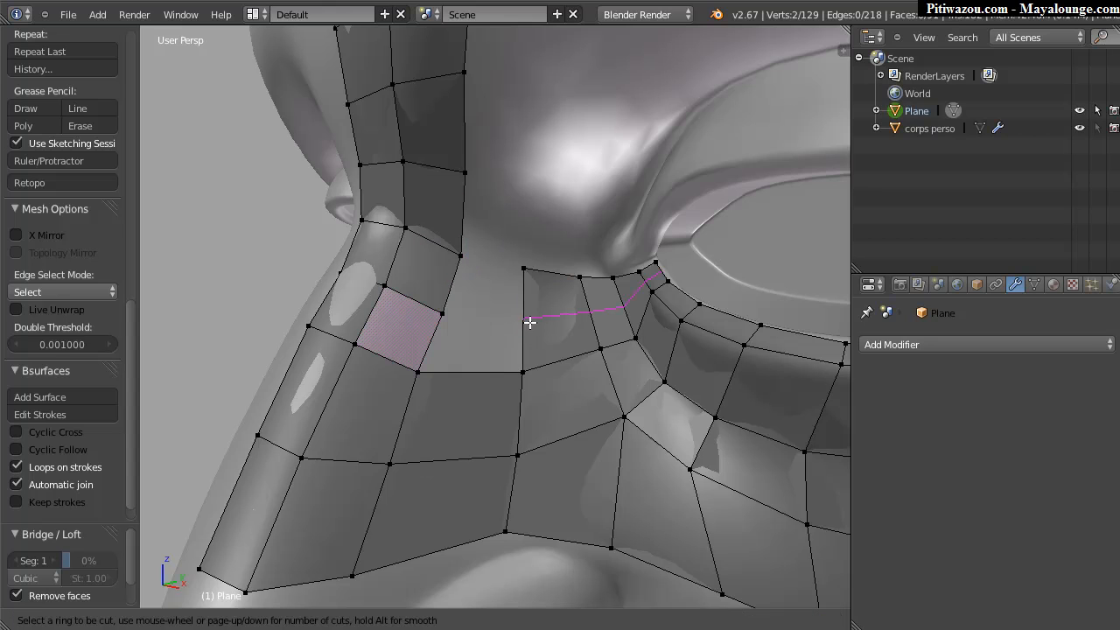
pyautogui.click(526, 322)
pyautogui.click(546, 318)
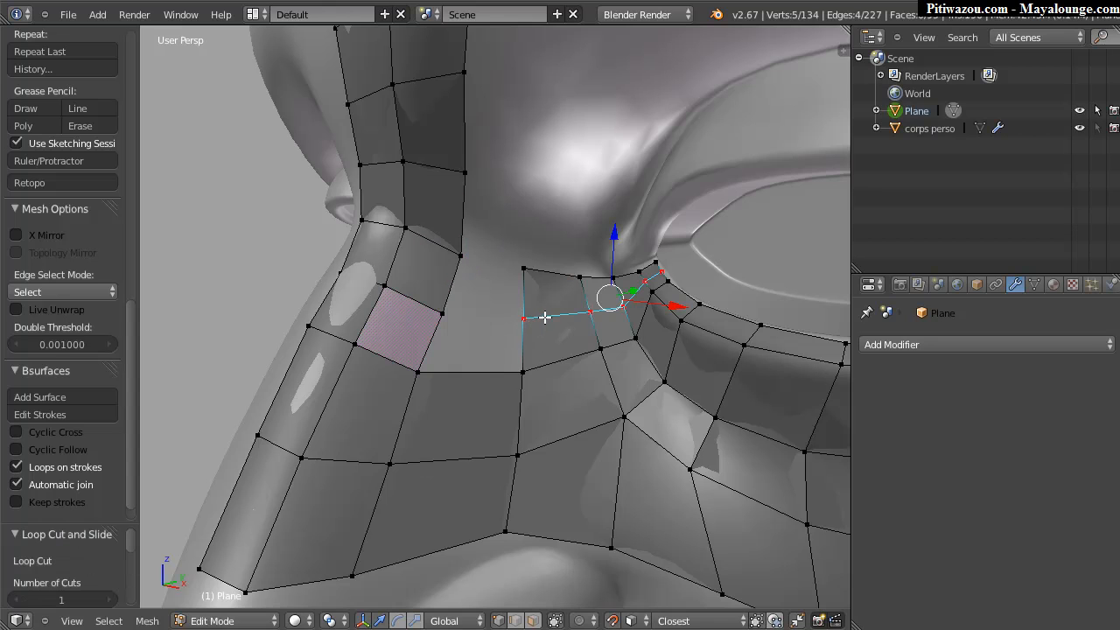
pyautogui.moveTo(599, 301); pyautogui.dragTo(585, 313)
pyautogui.hotkey('ctrl', 'Tab')
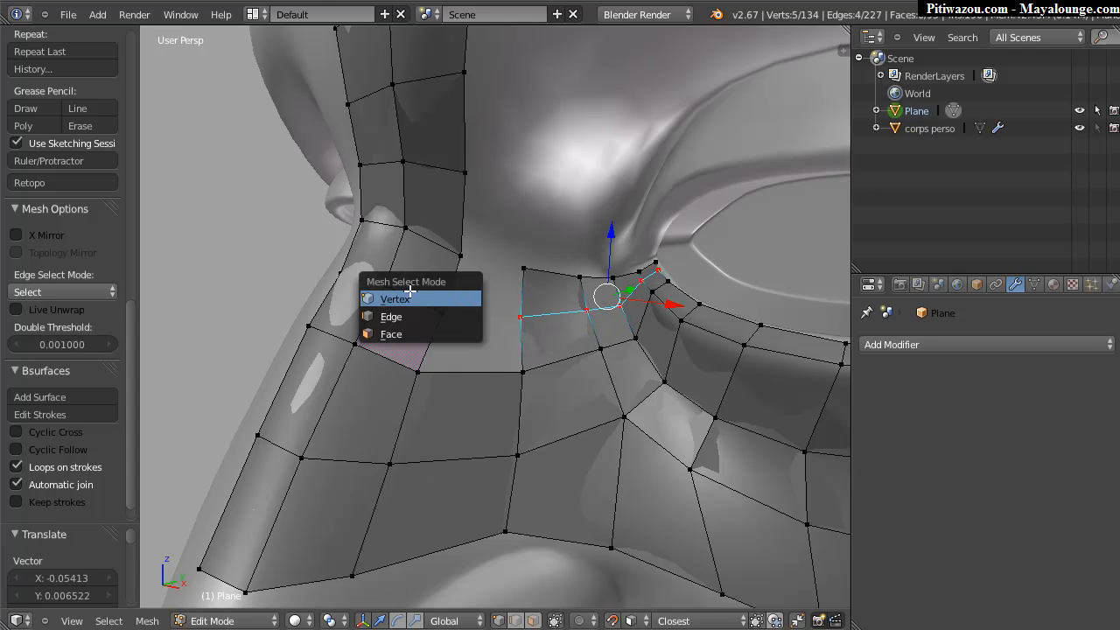
pyautogui.click(420, 316)
pyautogui.rightClick(452, 282)
pyautogui.keyDown('shift'); pyautogui.rightClick(522, 303); pyautogui.keyUp('shift')
pyautogui.press('f')
pyautogui.rightClick(435, 330)
pyautogui.keyDown('shift'); pyautogui.rightClick(526, 343); pyautogui.keyUp('shift')
pyautogui.press('f')
pyautogui.hotkey('ctrl', 'z')
pyautogui.hotkey('ctrl', 'z')
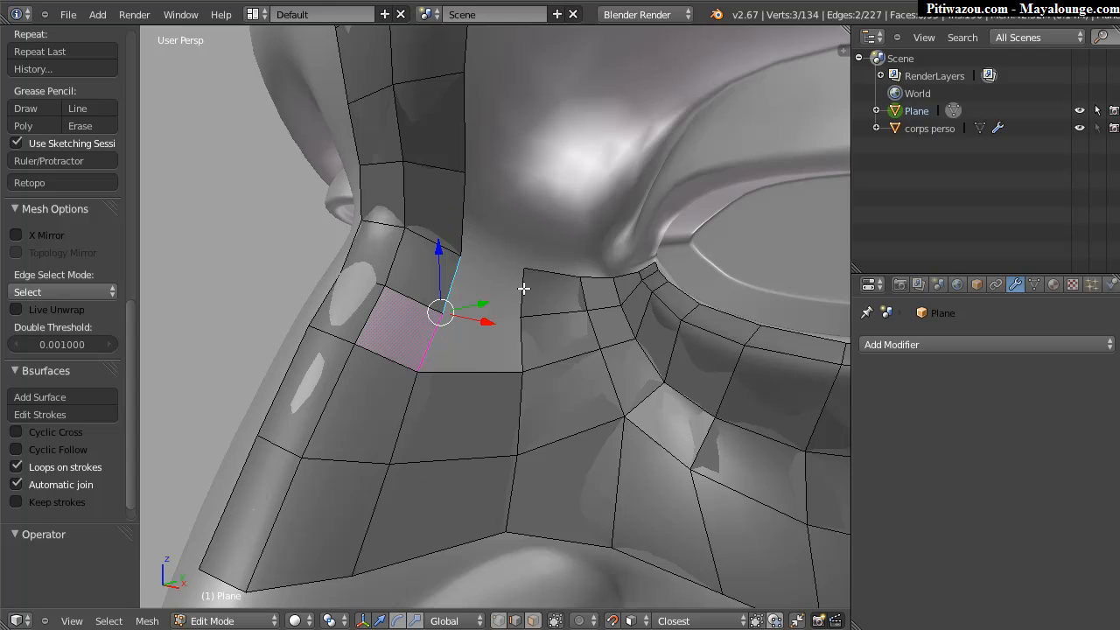
# Bridge the gap's two nose-side edges to the two strip edges opposite with LoopTools, using one segment.
pyautogui.press('w')
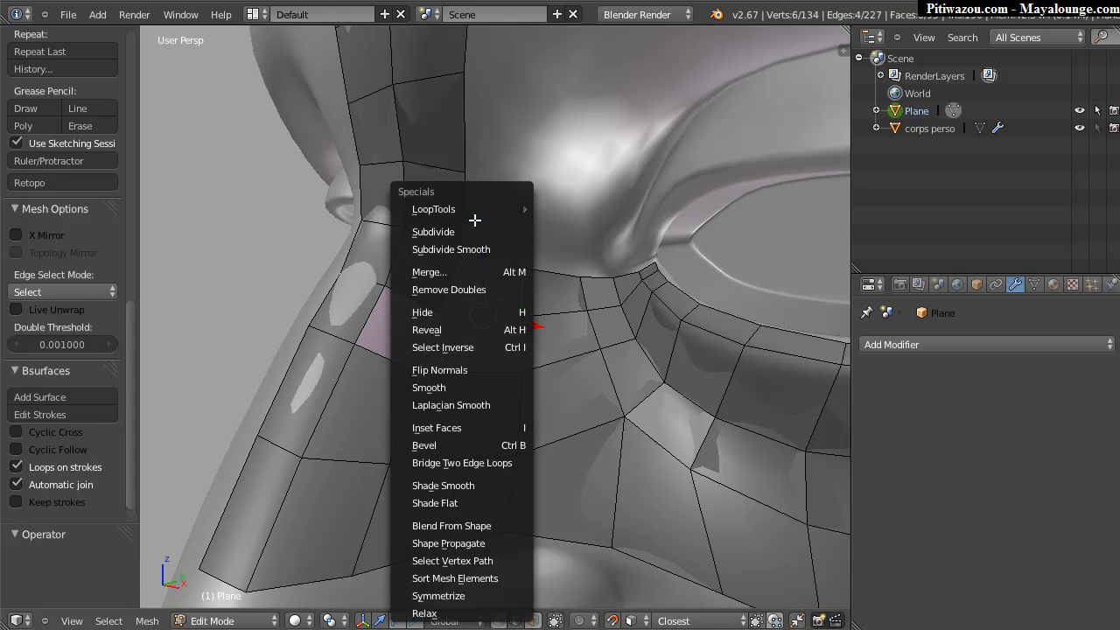
pyautogui.moveTo(475, 208)
pyautogui.click(564, 208)
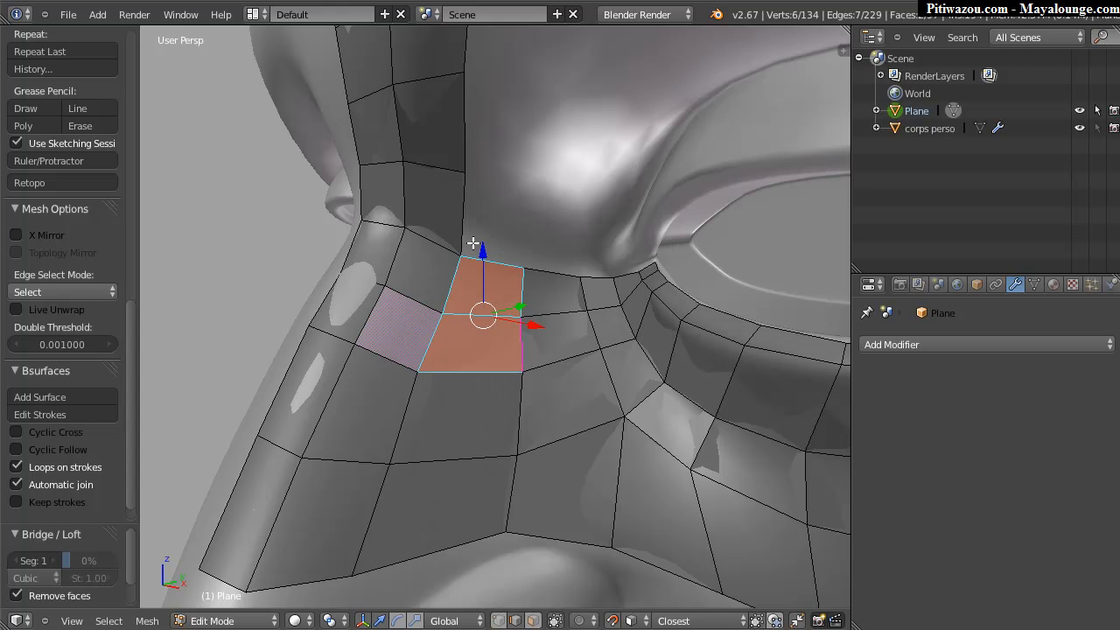
# Extrude the eyelid strip's inner-corner end edge in three segments up the inner rim toward the upper eyelid.
pyautogui.scroll(-6, 494, 249)
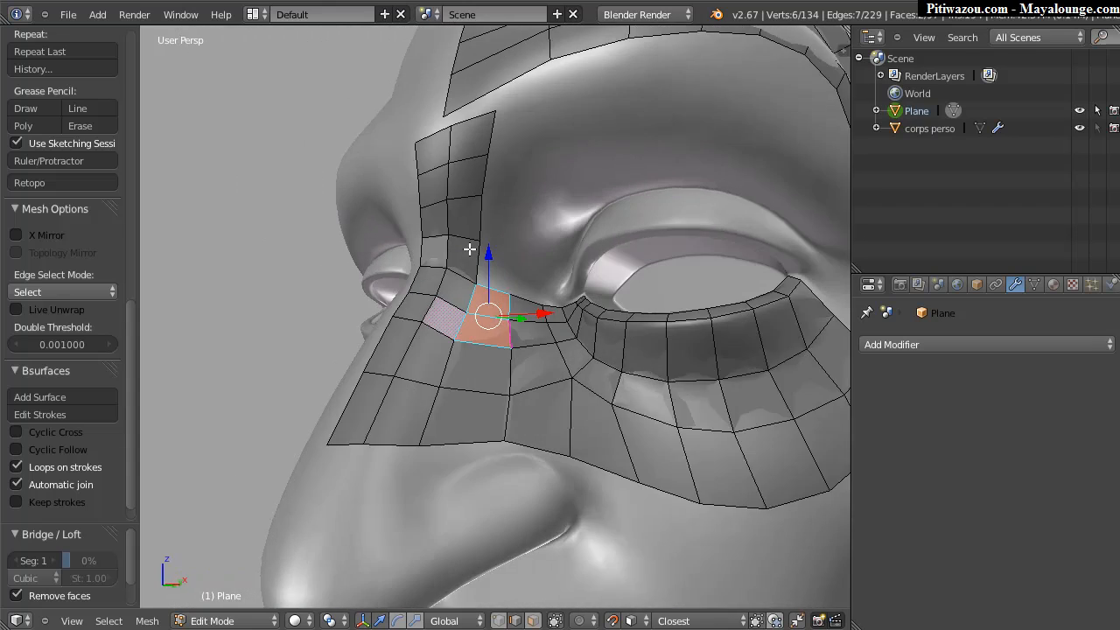
pyautogui.moveTo(553, 258); pyautogui.dragTo(600, 294, button='middle')
pyautogui.moveTo(744, 206); pyautogui.dragTo(687, 205, button='middle')
pyautogui.keyDown('shift'); pyautogui.moveTo(687, 205); pyautogui.dragTo(410, 275, button='middle'); pyautogui.keyUp('shift')
pyautogui.scroll(7, 411, 275)
pyautogui.scroll(-1, 340, 312)
pyautogui.moveTo(340, 312); pyautogui.dragTo(464, 290, button='middle')
pyautogui.rightClick(475, 328)
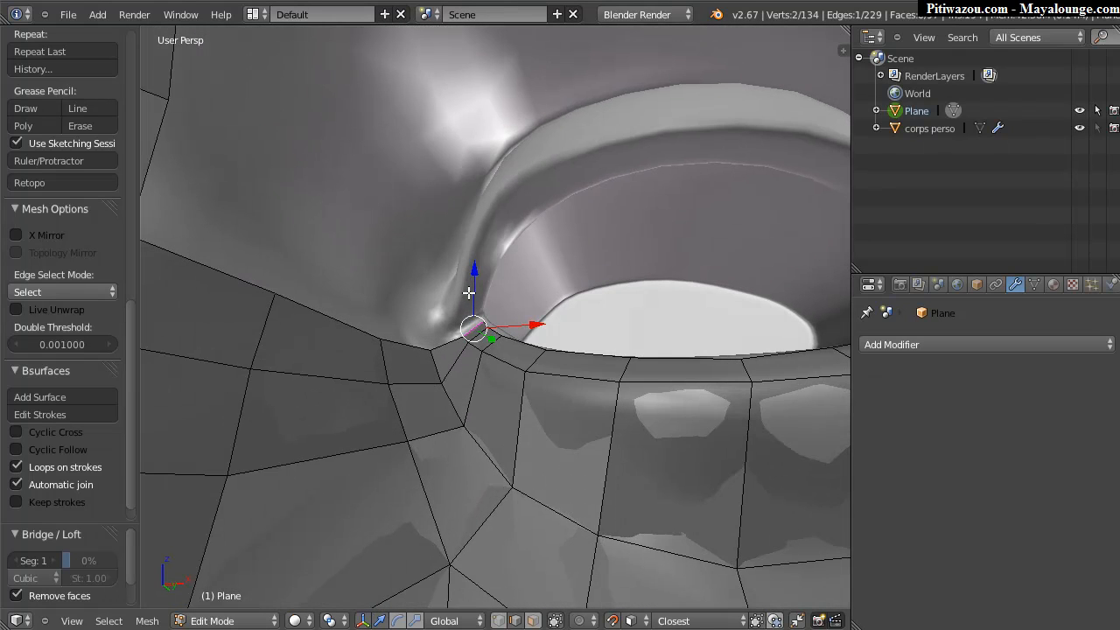
pyautogui.keyDown('ctrl'); pyautogui.click(467, 293); pyautogui.keyUp('ctrl')
pyautogui.keyDown('ctrl'); pyautogui.click(492, 243); pyautogui.keyUp('ctrl')
pyautogui.keyDown('ctrl'); pyautogui.click(510, 208); pyautogui.keyUp('ctrl')
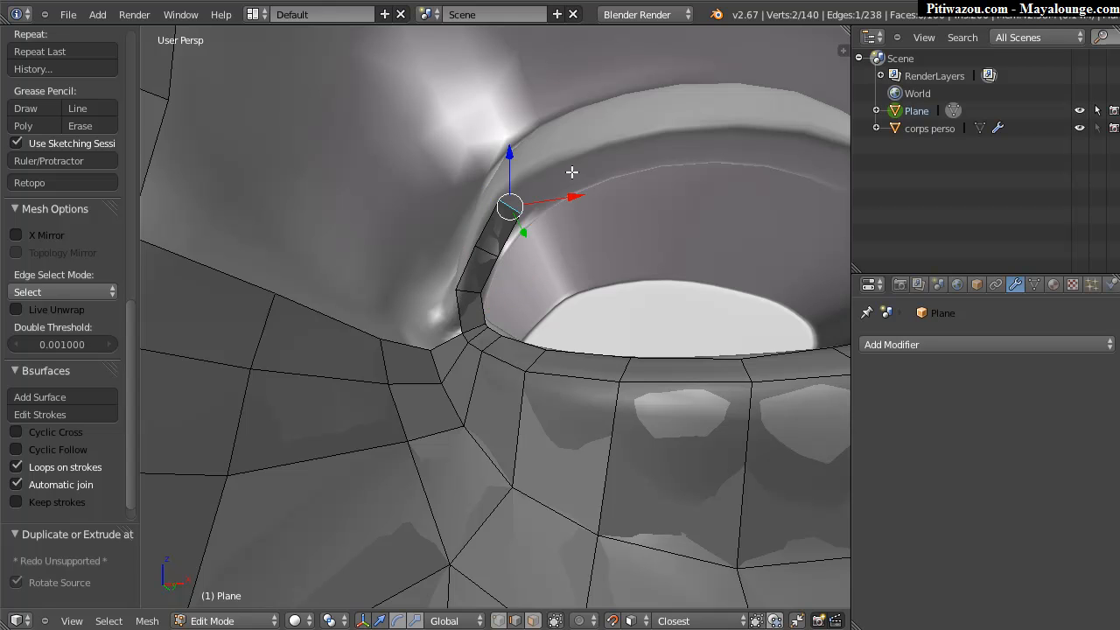
# Continue extruding the strip in eight segments along the upper eyelid rim and down to the outer eye corner.
pyautogui.keyDown('ctrl'); pyautogui.click(573, 173); pyautogui.keyUp('ctrl')
pyautogui.keyDown('ctrl'); pyautogui.click(658, 149); pyautogui.keyUp('ctrl')
pyautogui.keyDown('ctrl'); pyautogui.click(771, 147); pyautogui.keyUp('ctrl')
pyautogui.moveTo(738, 215); pyautogui.dragTo(720, 222, button='middle')
pyautogui.keyDown('ctrl'); pyautogui.click(549, 175); pyautogui.keyUp('ctrl')
pyautogui.keyDown('ctrl'); pyautogui.click(616, 205); pyautogui.keyUp('ctrl')
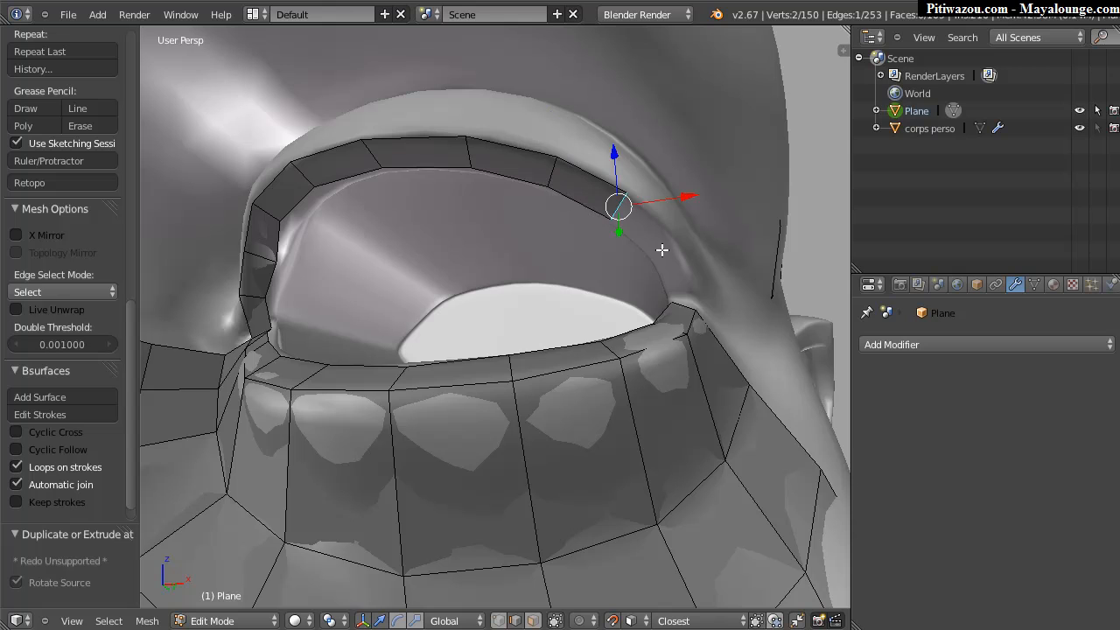
pyautogui.keyDown('ctrl'); pyautogui.click(662, 263); pyautogui.keyUp('ctrl')
pyautogui.keyDown('ctrl'); pyautogui.click(678, 293); pyautogui.keyUp('ctrl')
pyautogui.scroll(2, 669, 315)
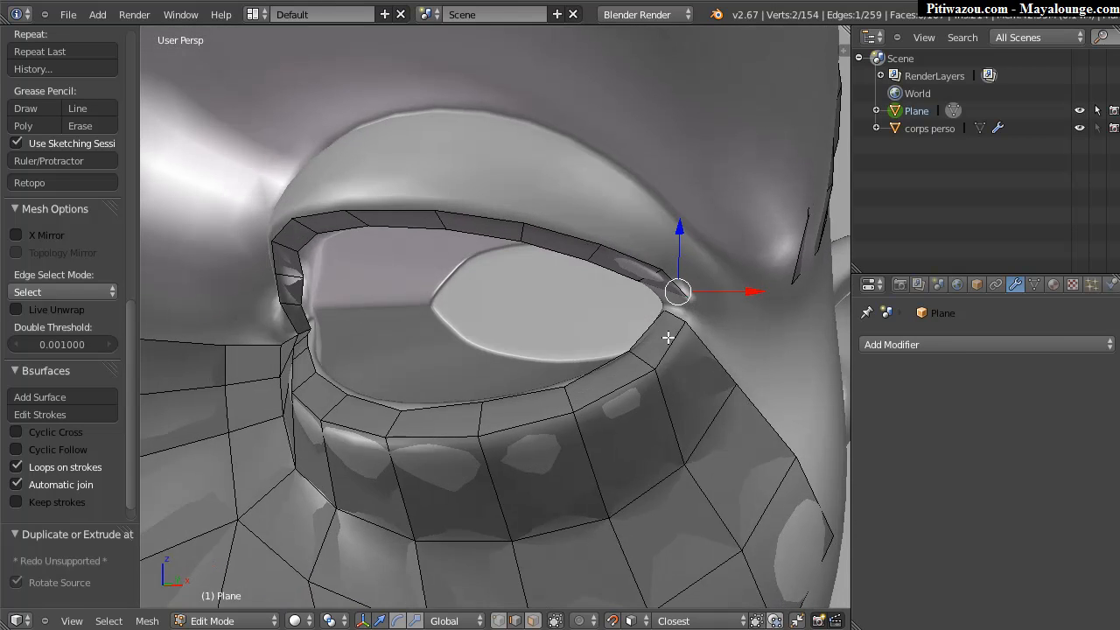
pyautogui.scroll(4, 658, 295)
pyautogui.scroll(-2, 658, 294)
pyautogui.moveTo(751, 301); pyautogui.dragTo(717, 289, button='middle')
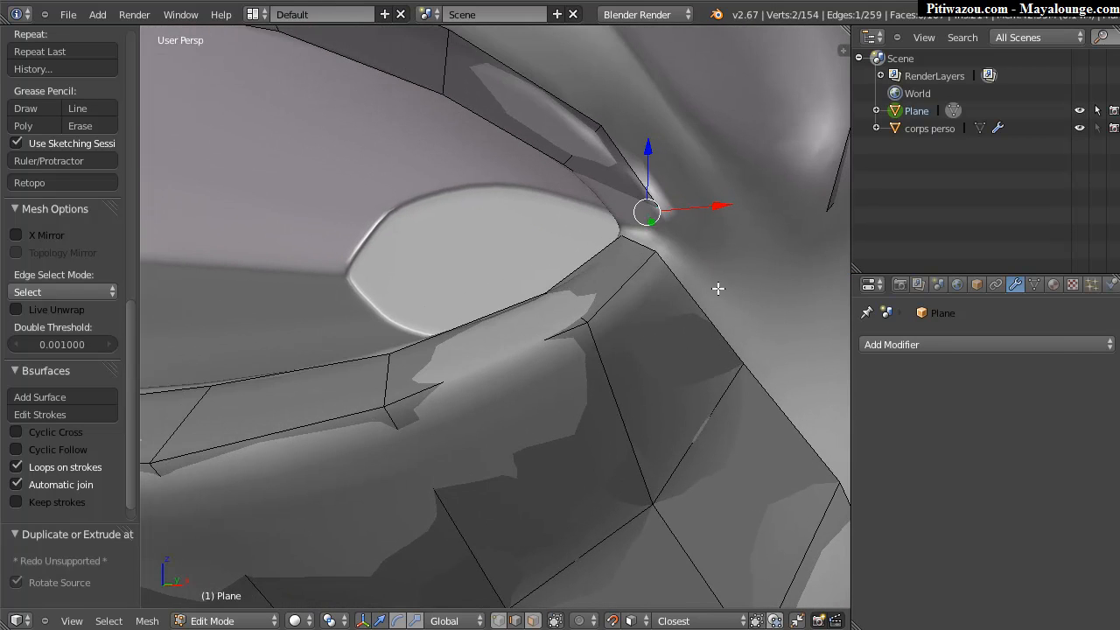
pyautogui.keyDown('ctrl'); pyautogui.click(639, 238); pyautogui.keyUp('ctrl')
# Switch to vertex selection and weld the strip's two end vertices to the lower eyelid's outer-corner vertices using vertex snapping.
pyautogui.moveTo(639, 238); pyautogui.dragTo(649, 239, button='middle')
pyautogui.hotkey('ctrl', 'Tab')
pyautogui.click(564, 230)
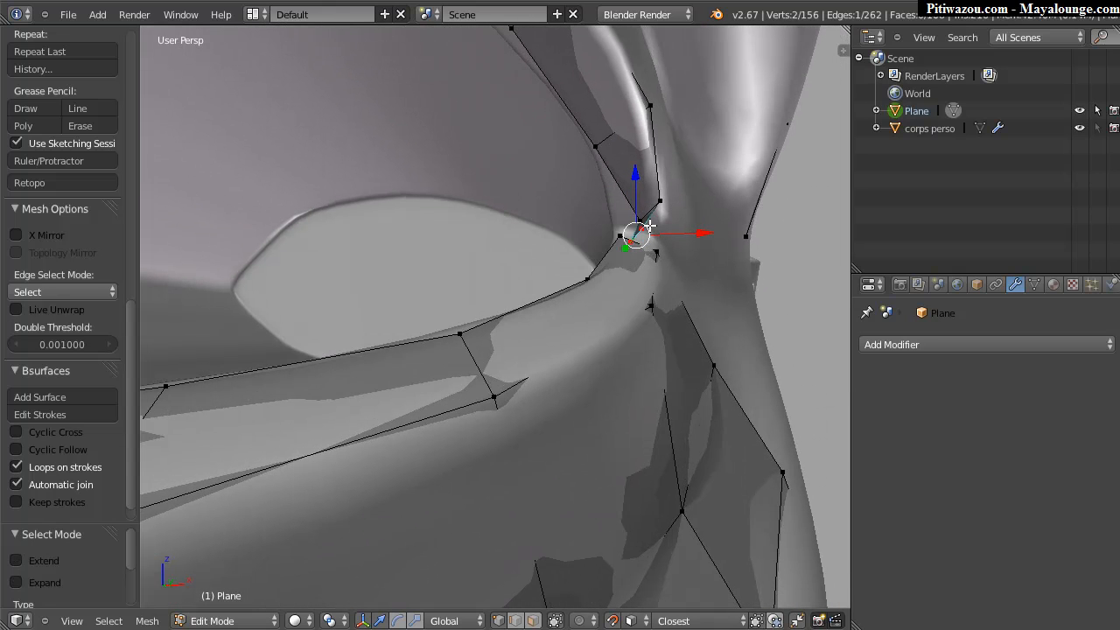
pyautogui.moveTo(663, 200); pyautogui.dragTo(621, 233, button='right')
pyautogui.moveTo(620, 233); pyautogui.dragTo(523, 501, button='middle')
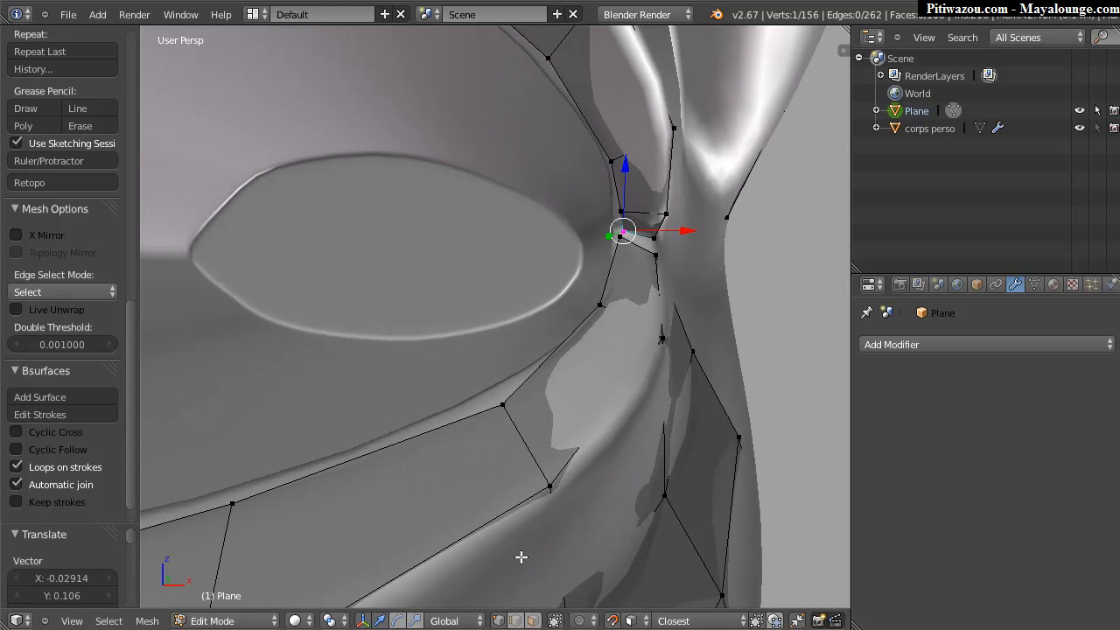
pyautogui.click(643, 623)
pyautogui.click(655, 583)
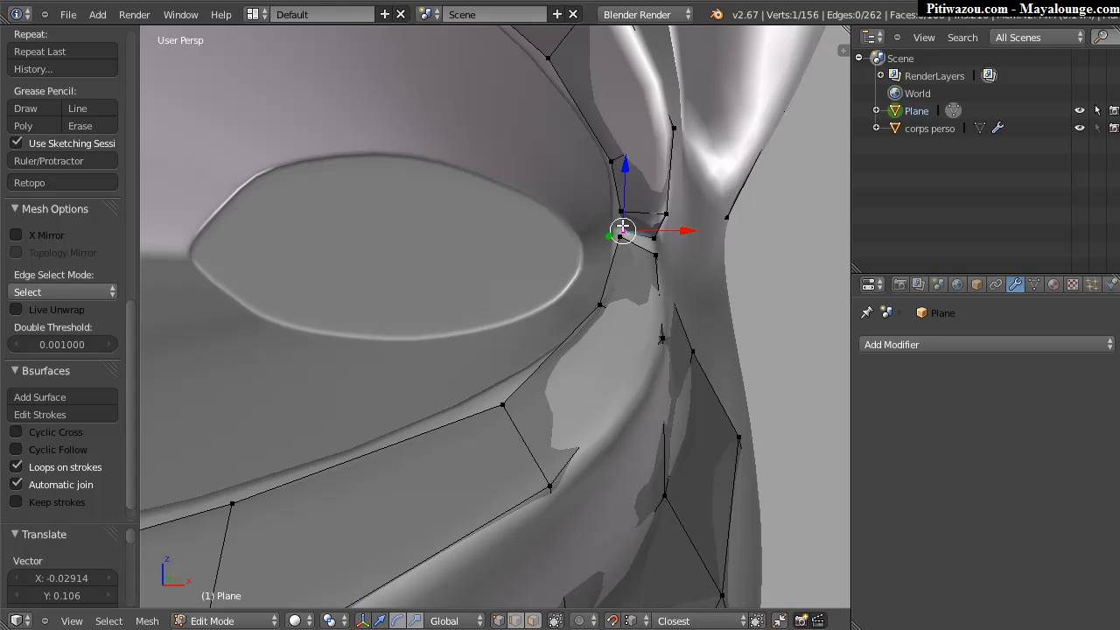
pyautogui.moveTo(628, 230); pyautogui.dragTo(664, 246, button='right')
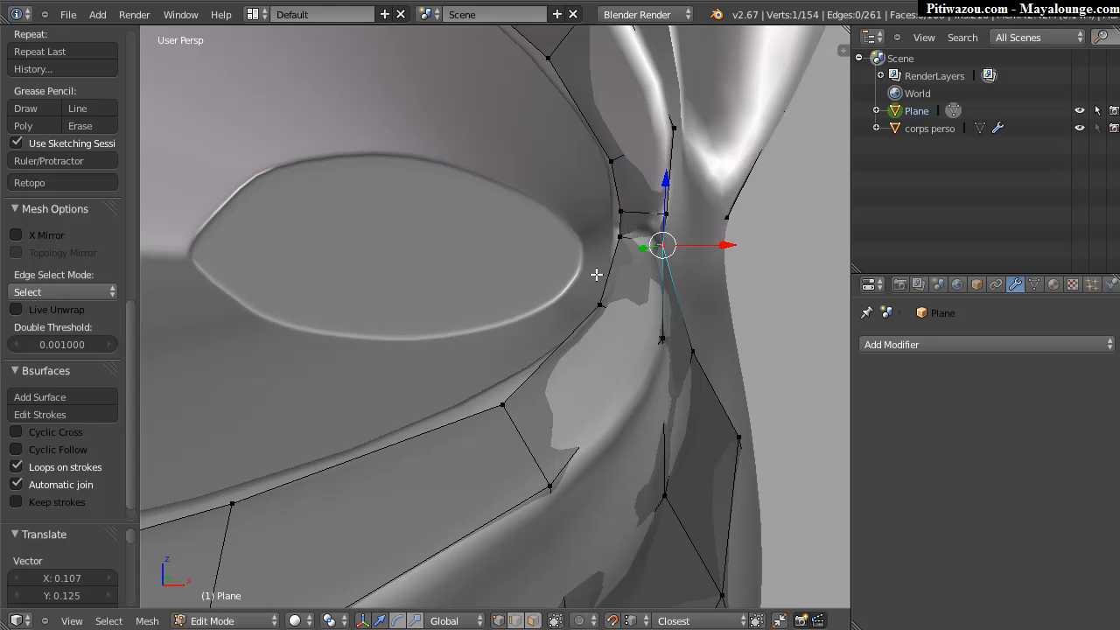
# Restore face snapping and nudge the outer eye-corner vertex into place on the sculpt.
pyautogui.click(631, 620)
pyautogui.click(645, 543)
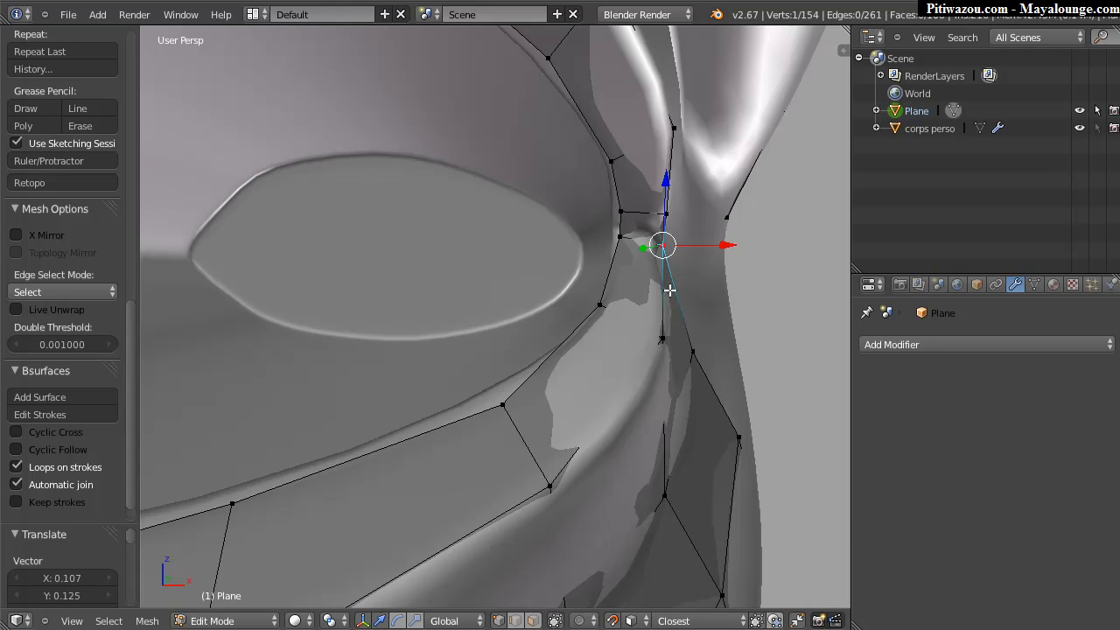
pyautogui.moveTo(670, 292); pyautogui.dragTo(655, 267, button='middle')
pyautogui.moveTo(668, 254); pyautogui.dragTo(665, 245, button='right')
pyautogui.moveTo(730, 270)
pyautogui.mouseDown(button='middle')
pyautogui.moveTo(697, 269)
pyautogui.moveTo(731, 260)
pyautogui.mouseUp(button='middle')
# Select the outer-rim vertices of the upper eyelid strip from the inner eye corner to past the middle of the lid.
pyautogui.scroll(-4, 506, 262)
pyautogui.moveTo(477, 274); pyautogui.dragTo(564, 257, button='middle')
pyautogui.keyDown('shift'); pyautogui.moveTo(405, 248); pyautogui.dragTo(470, 289, button='middle'); pyautogui.keyUp('shift')
pyautogui.rightClick(464, 290)
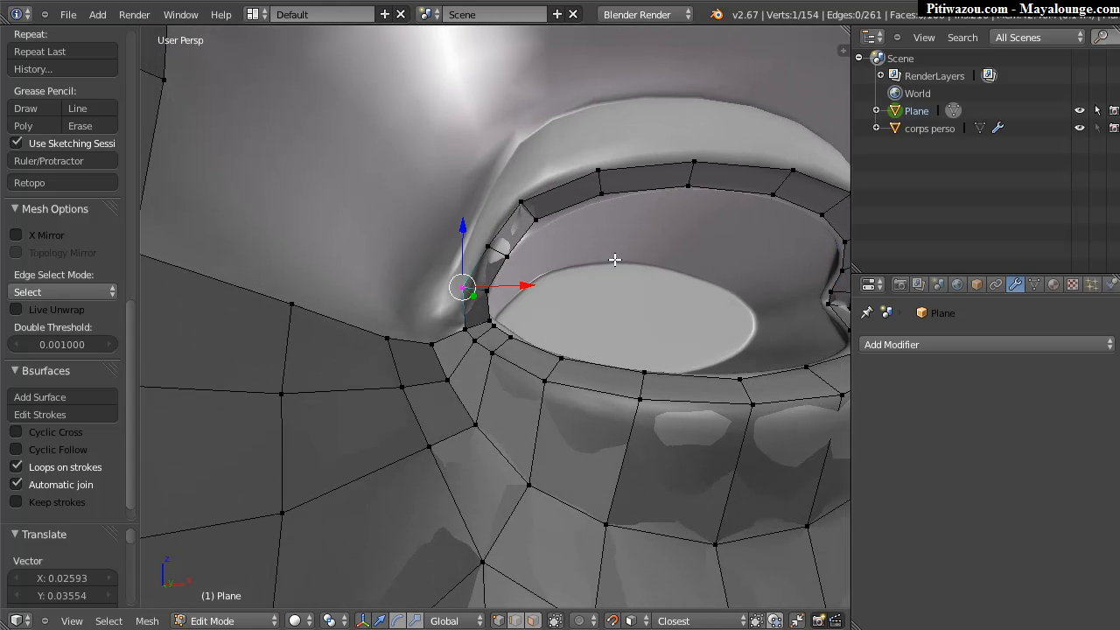
pyautogui.moveTo(627, 236); pyautogui.dragTo(570, 240, button='middle')
pyautogui.press('c')
pyautogui.moveTo(424, 280)
pyautogui.mouseDown()
pyautogui.moveTo(525, 210)
pyautogui.moveTo(606, 186)
pyautogui.moveTo(747, 189)
pyautogui.moveTo(770, 175)
pyautogui.mouseUp()
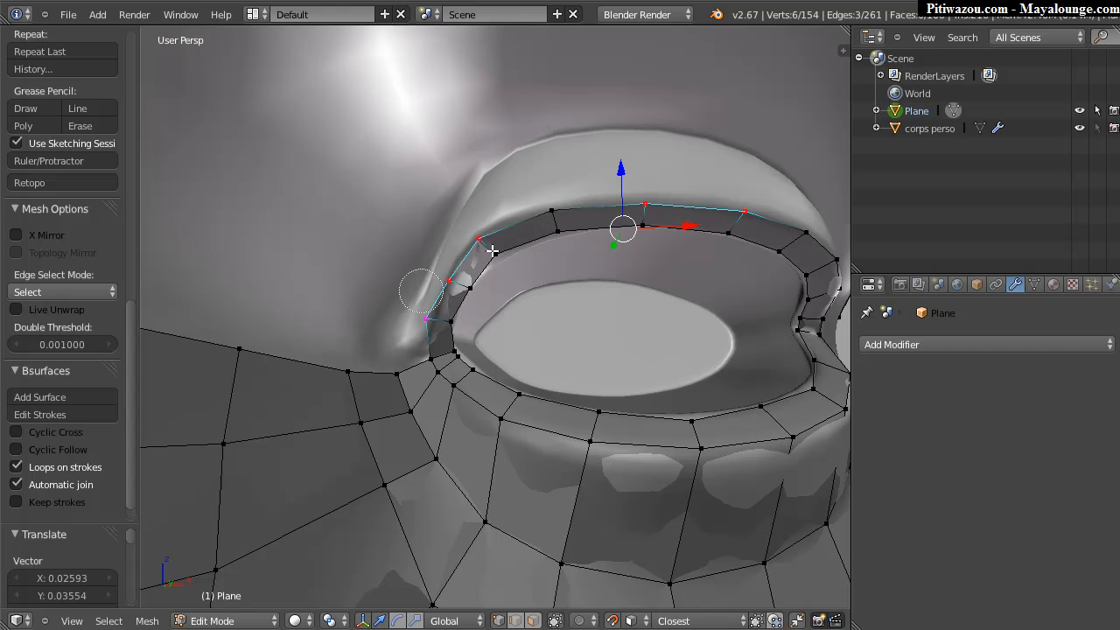
pyautogui.click(551, 204)
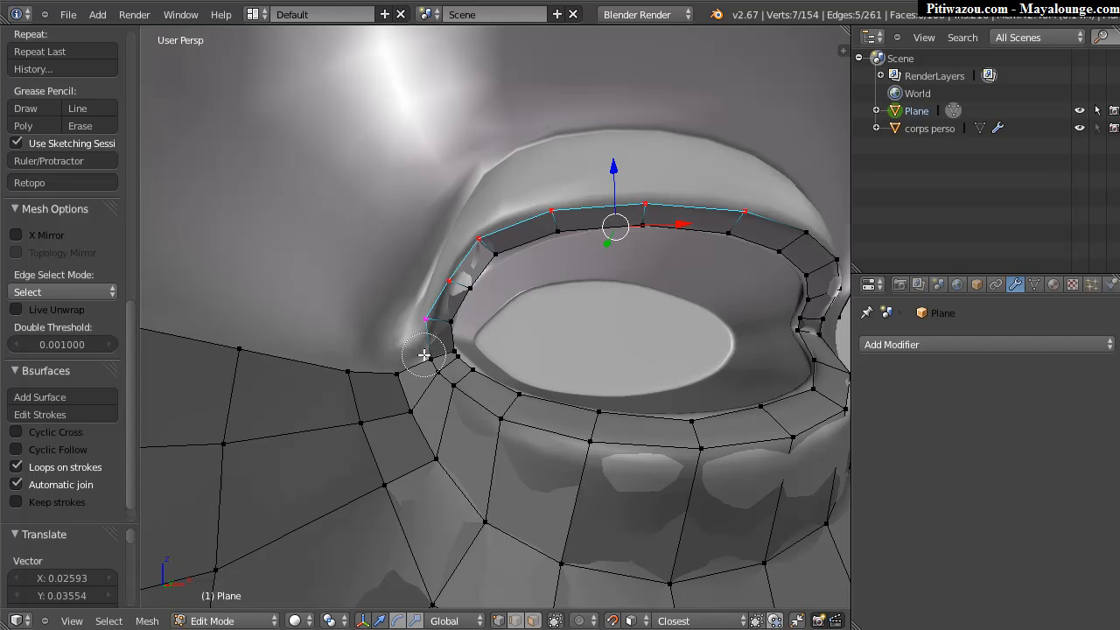
pyautogui.click(440, 379)
pyautogui.press('Escape')
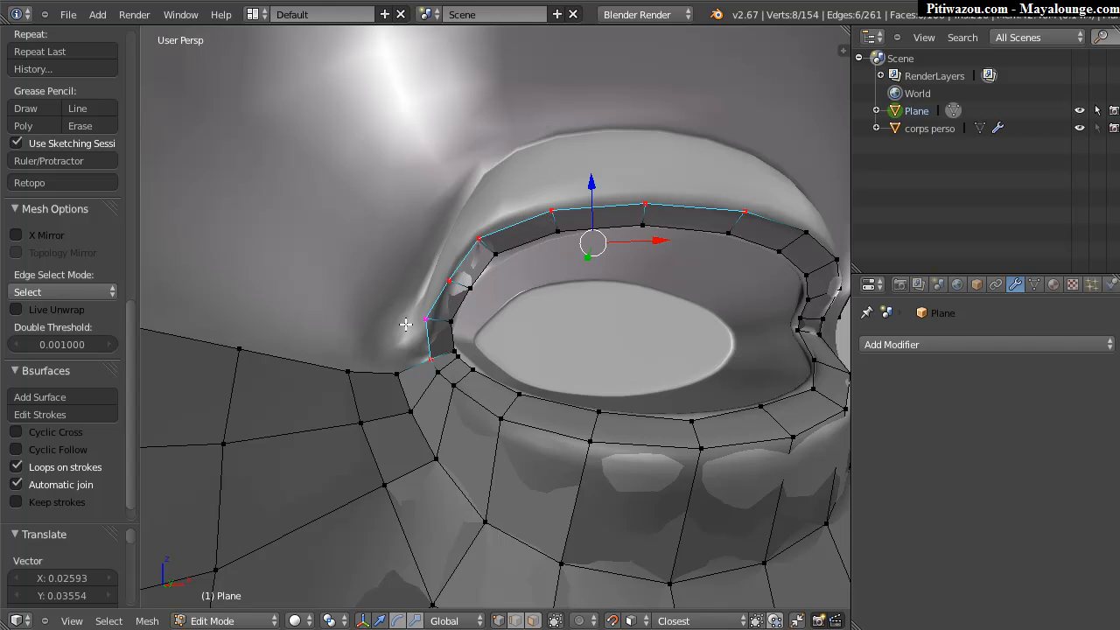
# Sketch three roughly parallel Grease Pencil strokes around the upper eyelid, starting along its crease and spreading toward the brow.
pyautogui.moveTo(396, 331); pyautogui.dragTo(418, 292)
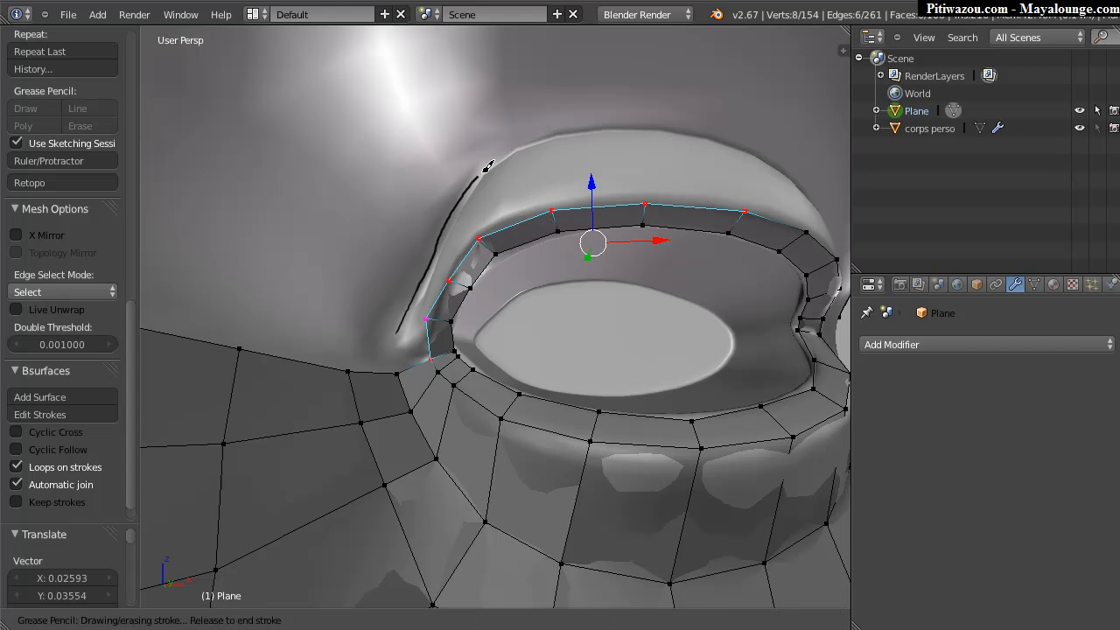
pyautogui.moveTo(752, 141); pyautogui.dragTo(750, 148)
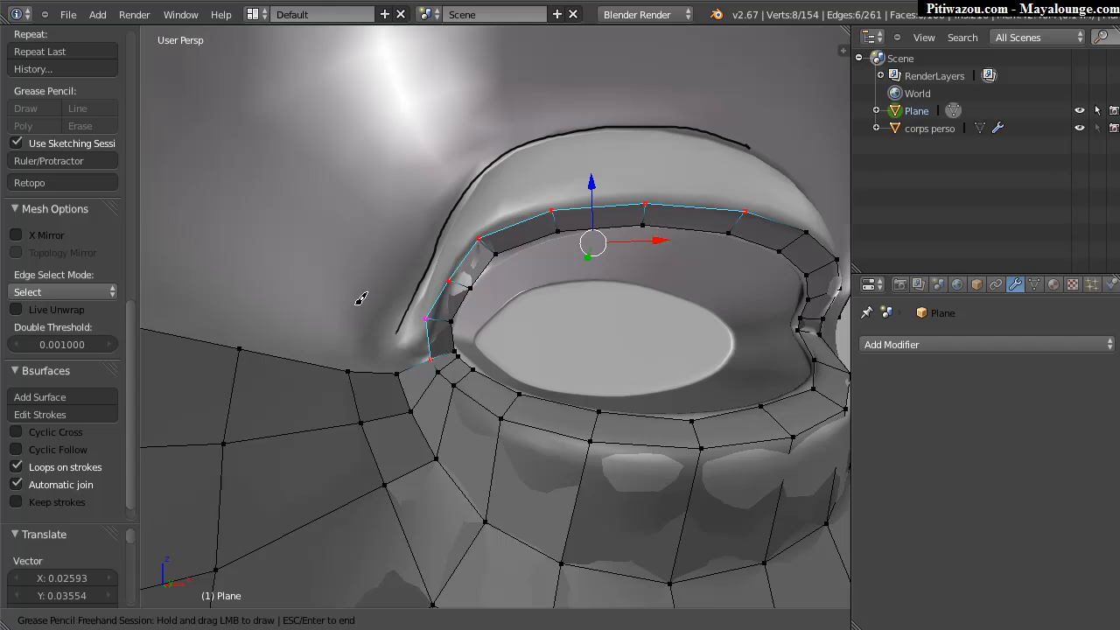
pyautogui.moveTo(339, 313); pyautogui.dragTo(369, 228)
pyautogui.moveTo(459, 94)
pyautogui.mouseDown()
pyautogui.moveTo(653, 40)
pyautogui.moveTo(774, 69)
pyautogui.mouseUp()
pyautogui.scroll(-5, 658, 146)
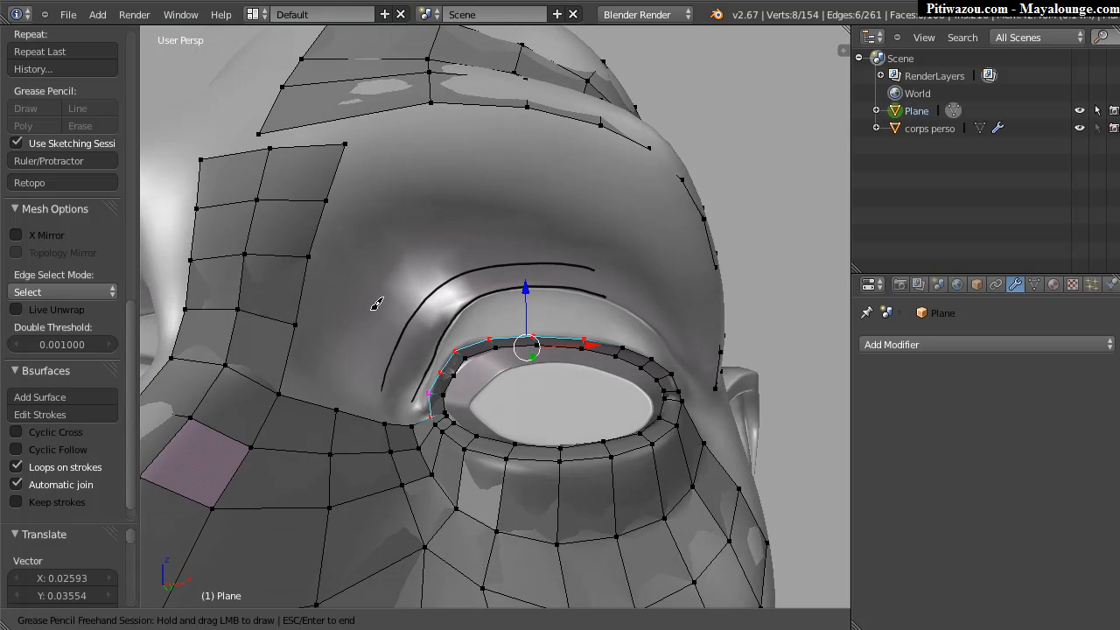
pyautogui.moveTo(341, 375); pyautogui.dragTo(351, 342)
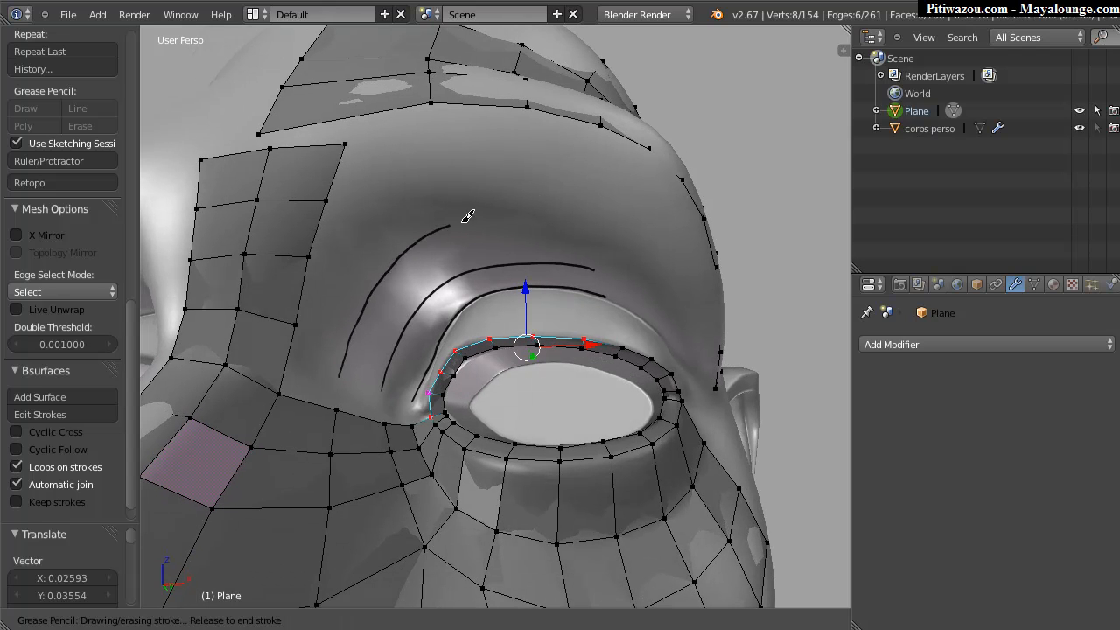
pyautogui.moveTo(618, 207); pyautogui.dragTo(616, 209)
pyautogui.press('Escape')
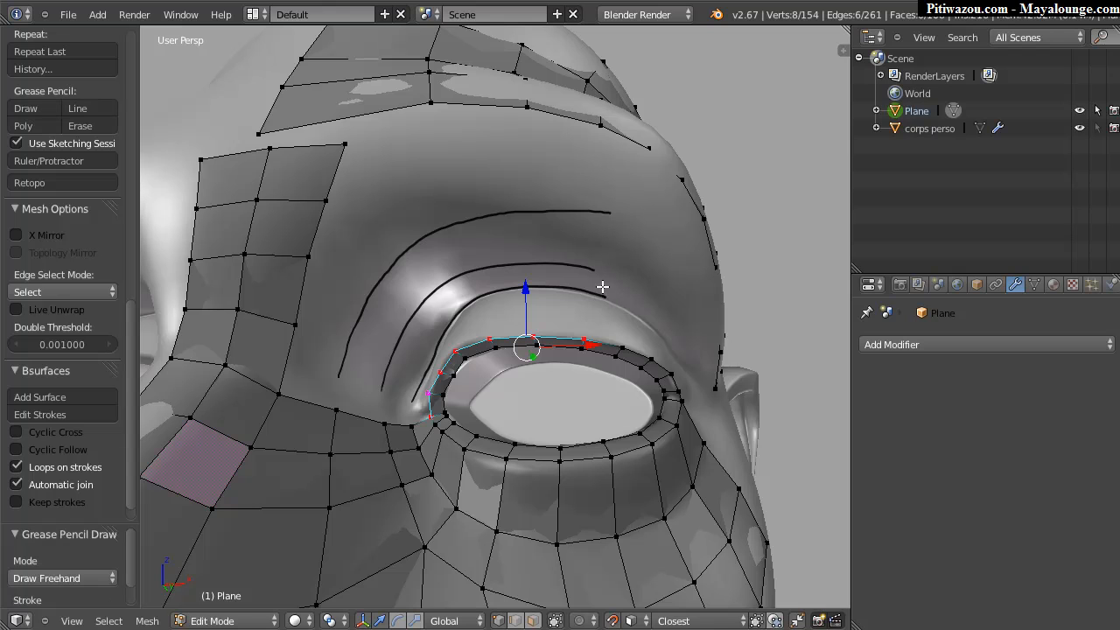
# Generate a Bsurfaces surface from the eyelid strokes with Follow set to 1.
pyautogui.click(37, 399)
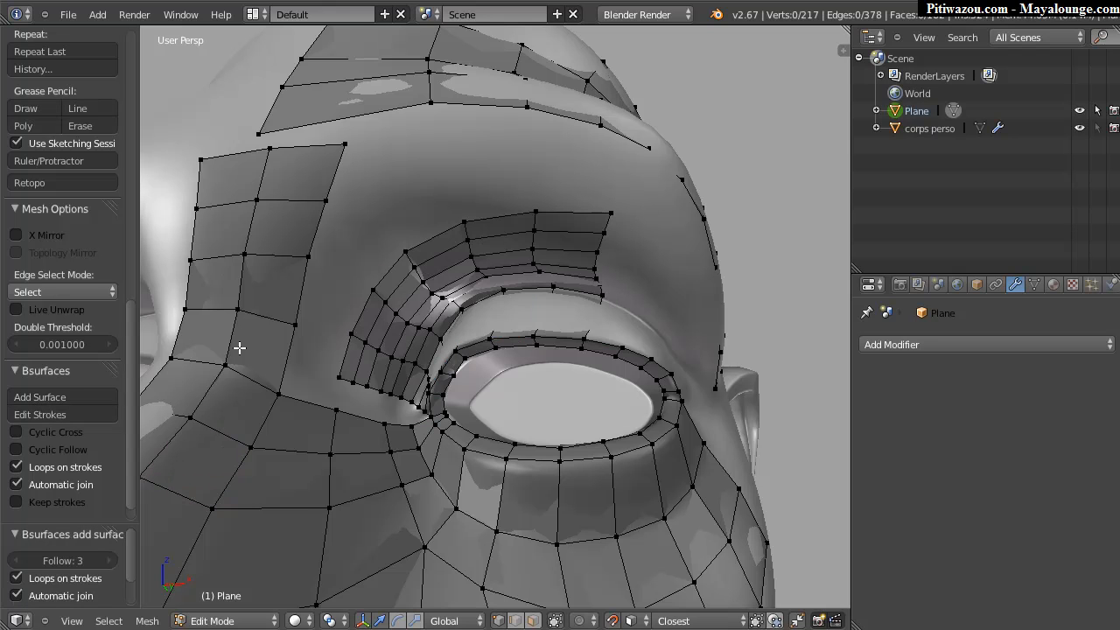
pyautogui.moveTo(622, 229); pyautogui.dragTo(628, 228, button='middle')
pyautogui.moveTo(62, 556); pyautogui.dragTo(7, 559)
# Reposition the middle-row vertices of the new upper-eyelid patch to even out its faces.
pyautogui.scroll(2, 482, 254)
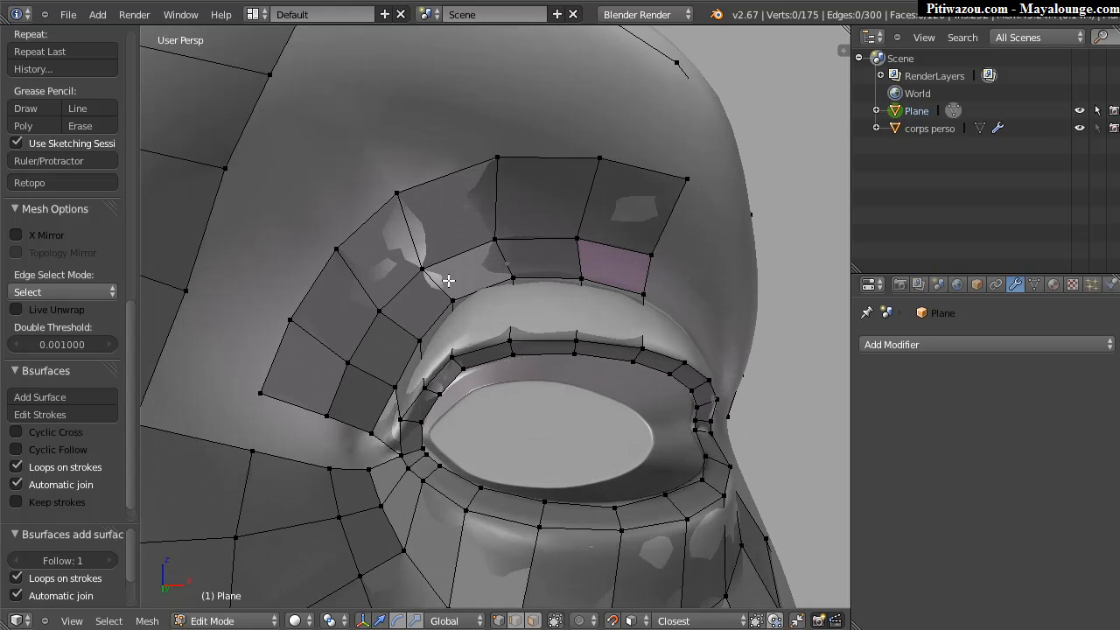
pyautogui.moveTo(430, 270); pyautogui.dragTo(518, 221, button='right')
pyautogui.moveTo(581, 235); pyautogui.dragTo(591, 226, button='right')
pyautogui.moveTo(652, 249); pyautogui.dragTo(666, 245, button='right')
pyautogui.moveTo(364, 352); pyautogui.dragTo(395, 382, button='middle')
pyautogui.moveTo(391, 382); pyautogui.dragTo(385, 394, button='right')
pyautogui.rightClick(342, 364)
pyautogui.moveTo(343, 364); pyautogui.dragTo(379, 297, button='right')
pyautogui.moveTo(391, 291); pyautogui.dragTo(456, 275, button='middle')
pyautogui.moveTo(417, 248)
pyautogui.mouseDown(button='right')
pyautogui.moveTo(425, 237)
pyautogui.moveTo(428, 247)
pyautogui.mouseUp(button='right')
pyautogui.moveTo(374, 182); pyautogui.dragTo(383, 172, button='right')
# Switch to face selection and delete the face joining the upper-eyelid patch to the inner eye corner.
pyautogui.scroll(-6, 448, 219)
pyautogui.moveTo(393, 265); pyautogui.dragTo(319, 314, button='middle')
pyautogui.scroll(2, 393, 284)
pyautogui.scroll(4, 393, 284)
pyautogui.scroll(3, 453, 322)
pyautogui.press('KP_Decimal')
pyautogui.scroll(-8, 345, 333)
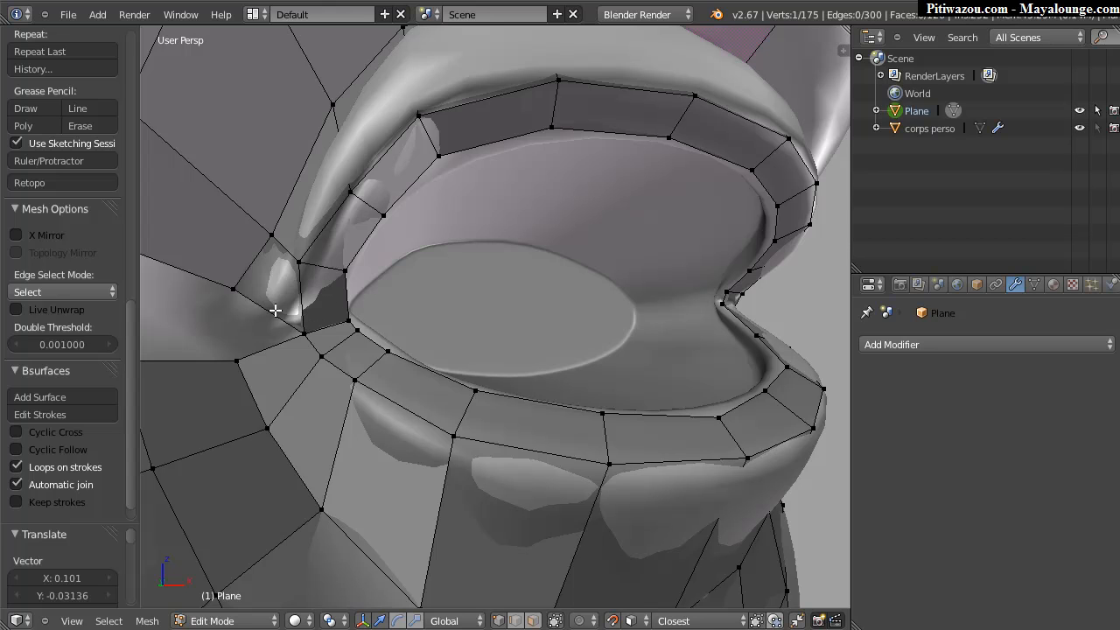
pyautogui.hotkey('ctrl', 'Tab')
pyautogui.click(234, 319)
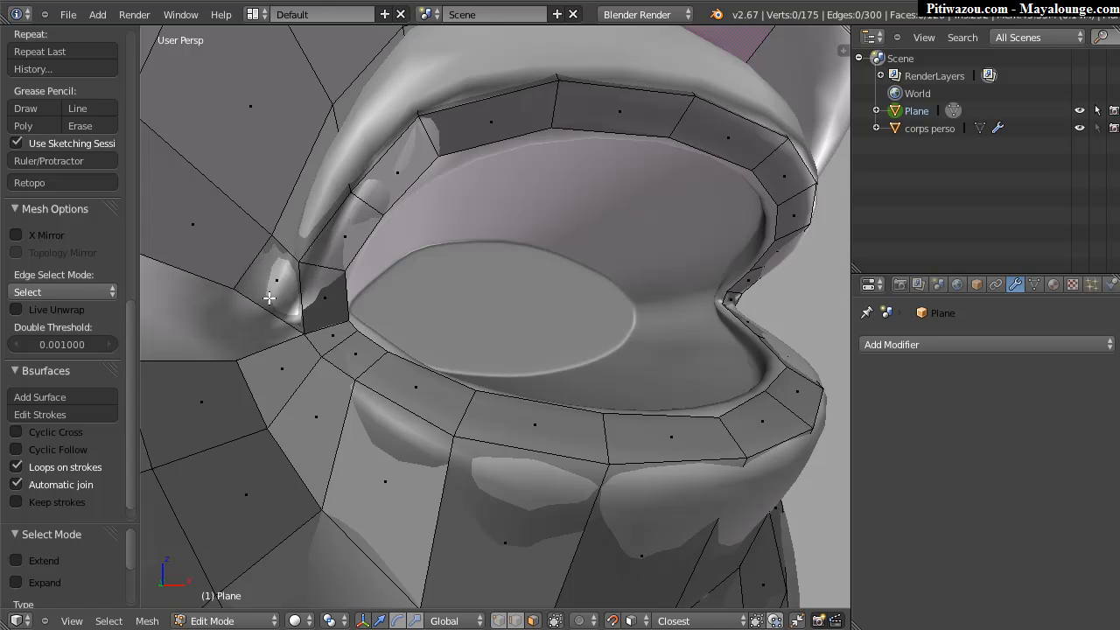
pyautogui.rightClick(288, 326)
pyautogui.press('x')
pyautogui.click(293, 324)
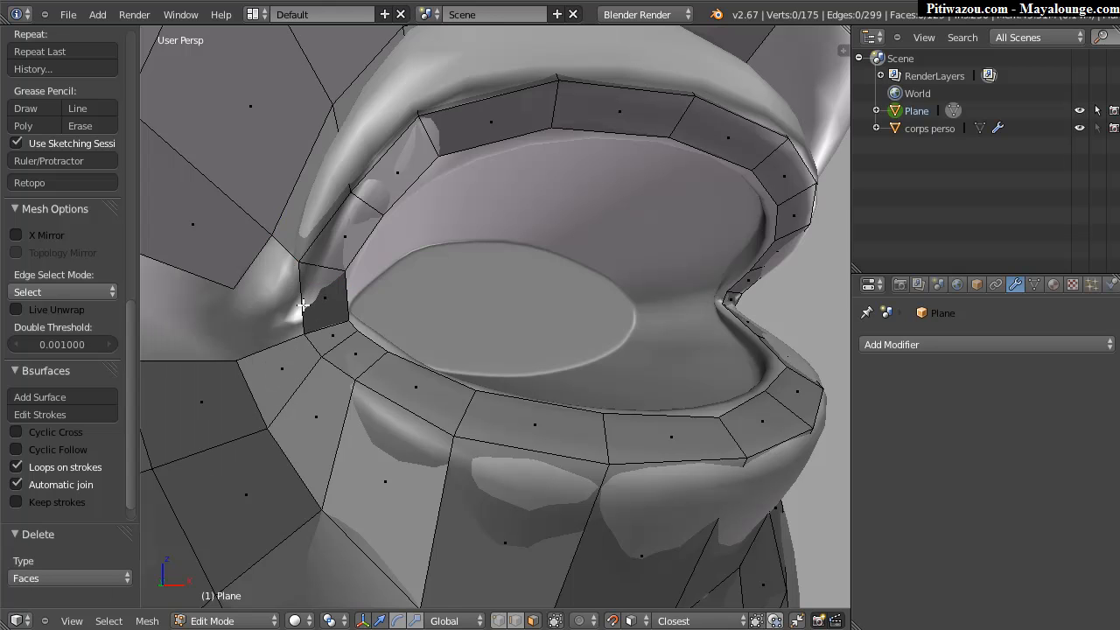
# Cut an edge loop across the eyelid strip's inner-corner segment and shift it slightly toward the nose and down.
pyautogui.hotkey('ctrl', 'r')
pyautogui.click(301, 302)
pyautogui.rightClick(296, 302)
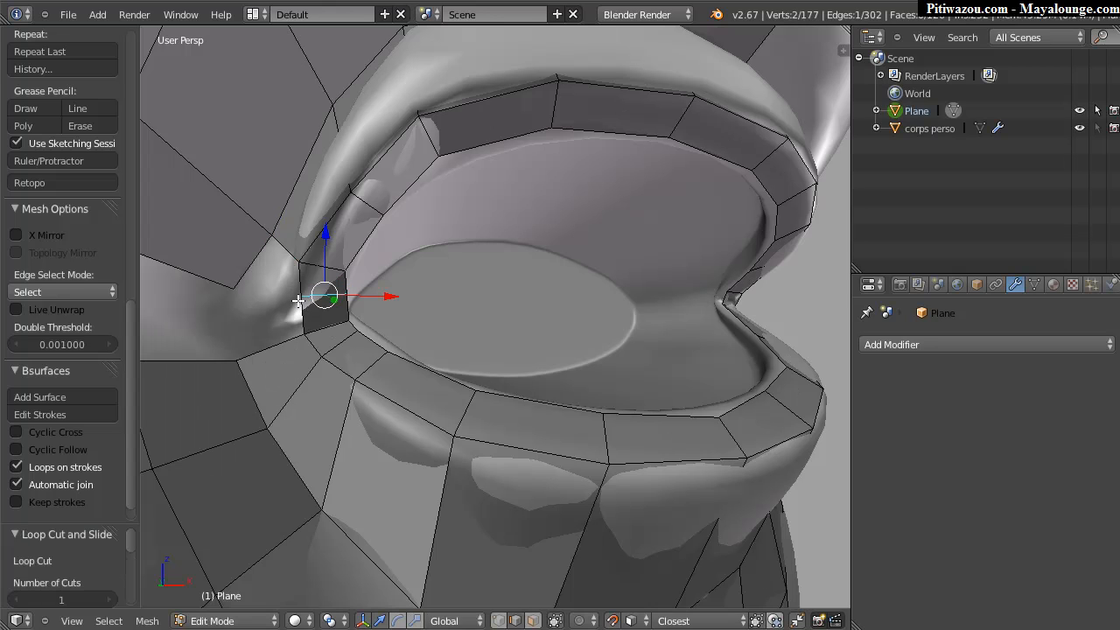
pyautogui.press('g')
pyautogui.click(294, 307)
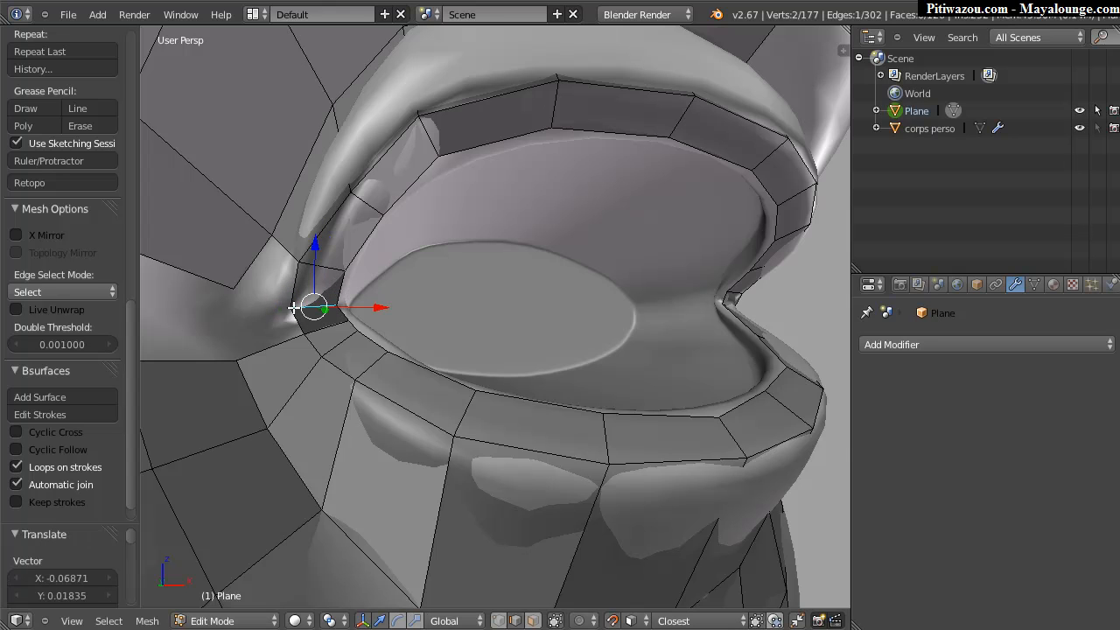
# Fill the gap between the upper-eyelid patch's end edge and the inner-corner strip with two faces.
pyautogui.moveTo(307, 274); pyautogui.dragTo(280, 273, button='middle')
pyautogui.rightClick(256, 264)
pyautogui.keyDown('shift'); pyautogui.rightClick(292, 292); pyautogui.keyUp('shift')
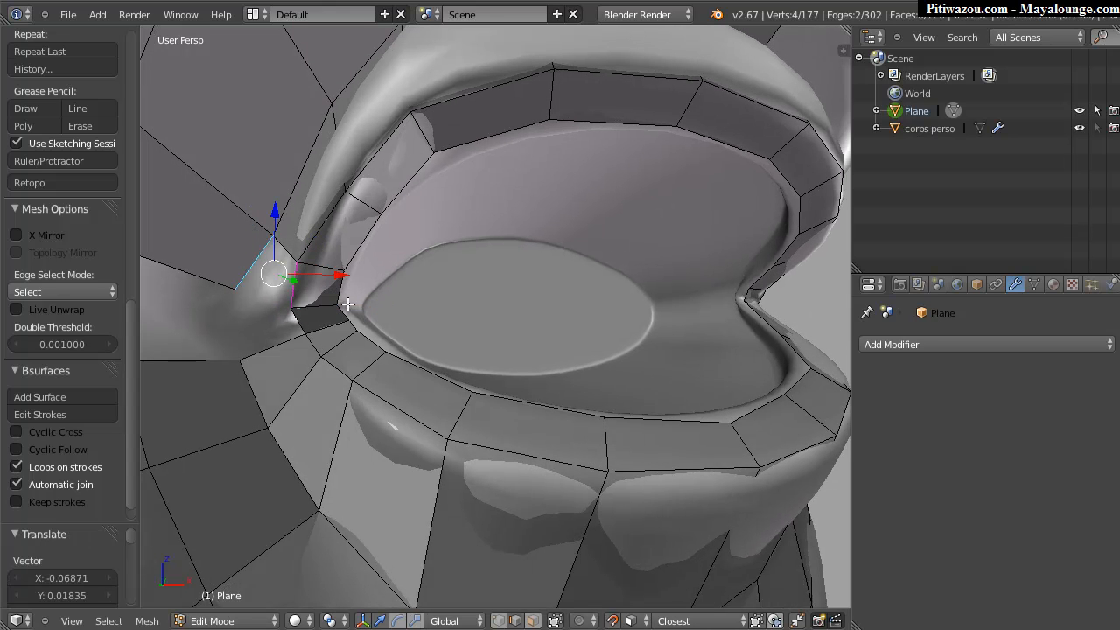
pyautogui.press('f')
pyautogui.moveTo(310, 313)
pyautogui.mouseDown(button='middle')
pyautogui.moveTo(288, 326)
pyautogui.moveTo(278, 310)
pyautogui.moveTo(297, 307)
pyautogui.mouseUp(button='middle')
pyautogui.press('f')
# Select the eyelid patch's lower end edges and the facing cheek edges across the gap for a LoopTools operation.
pyautogui.rightClick(297, 302)
pyautogui.keyDown('shift'); pyautogui.rightClick(262, 285); pyautogui.keyUp('shift')
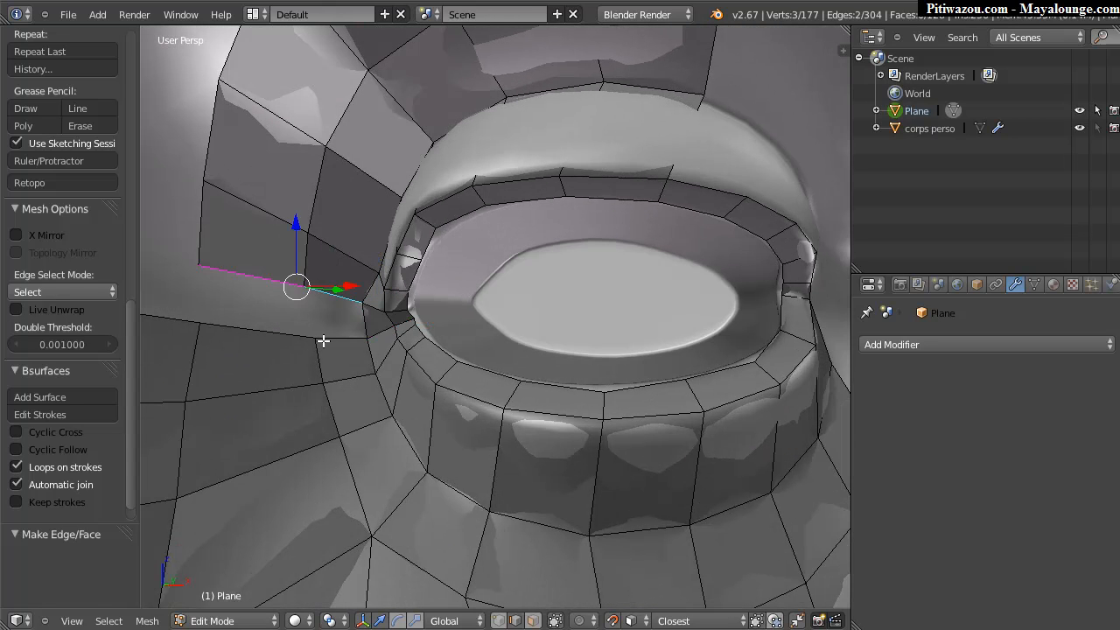
pyautogui.keyDown('shift'); pyautogui.rightClick(279, 330); pyautogui.keyUp('shift')
pyautogui.press('w')
pyautogui.moveTo(288, 210)
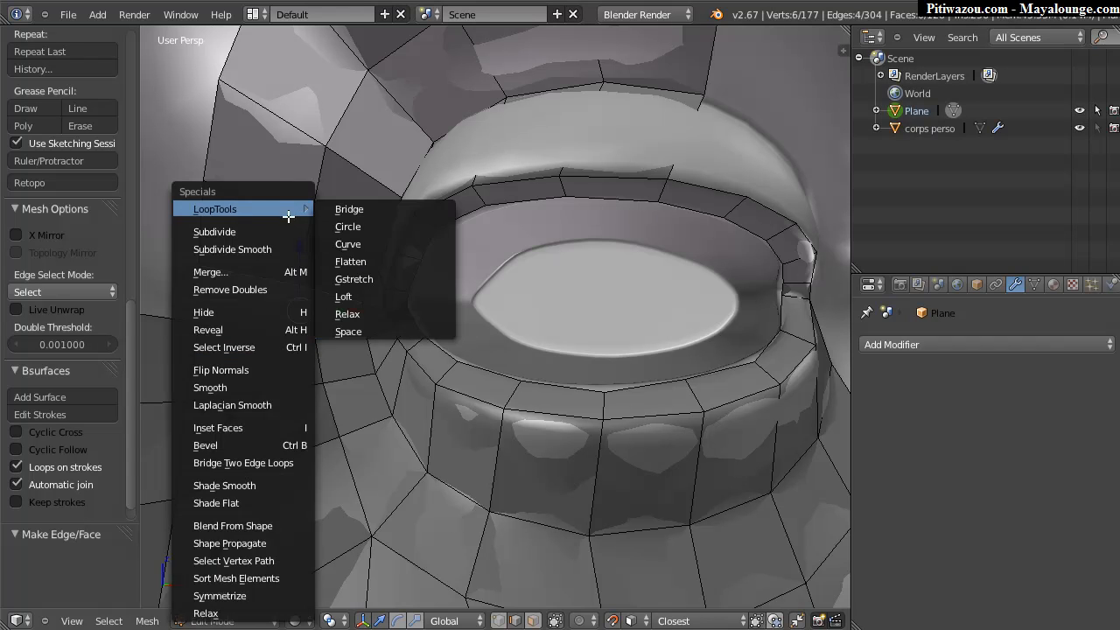
# Try to bridge the two upper edges to the two lower edges across the gap beside the inner eye corner with LoopTools.
pyautogui.click(350, 209)
pyautogui.hotkey('ctrl', 'z')
pyautogui.moveTo(391, 267); pyautogui.dragTo(348, 288, button='middle')
pyautogui.rightClick(324, 294)
pyautogui.keyDown('shift'); pyautogui.rightClick(259, 285); pyautogui.keyUp('shift')
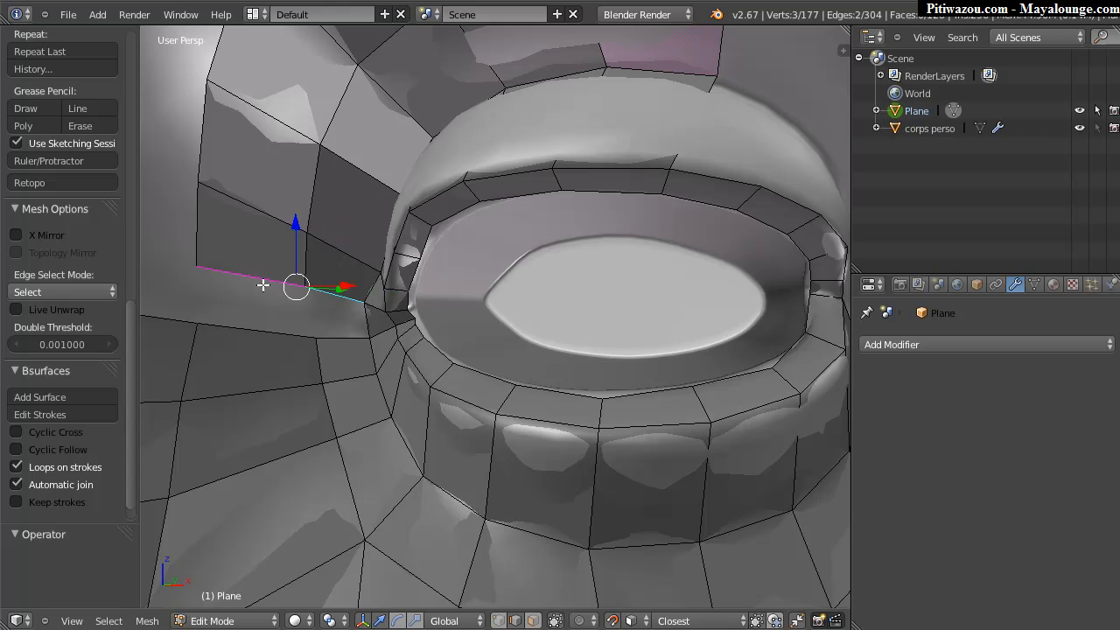
pyautogui.keyDown('shift'); pyautogui.rightClick(330, 337); pyautogui.keyUp('shift')
pyautogui.keyDown('shift'); pyautogui.rightClick(286, 331); pyautogui.keyUp('shift')
pyautogui.press('w')
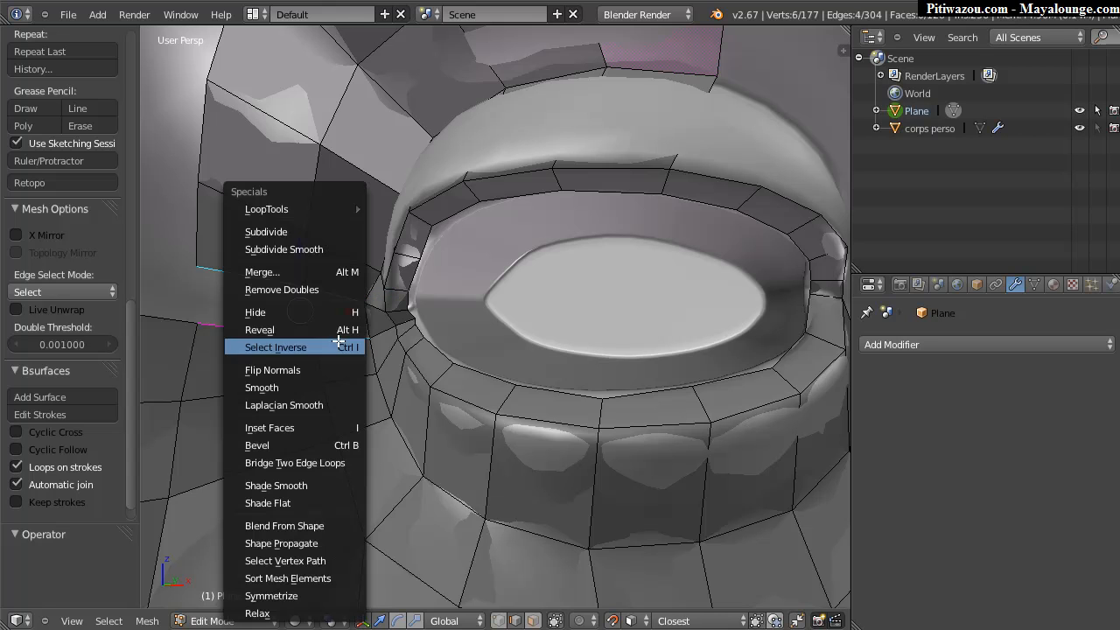
pyautogui.moveTo(321, 210)
pyautogui.click(380, 216)
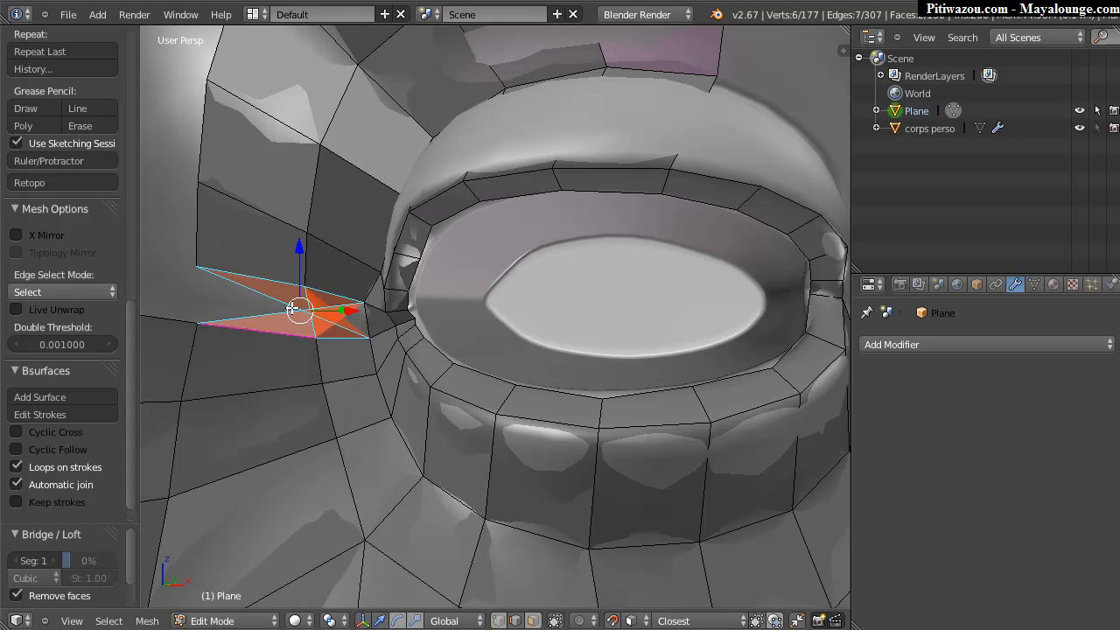
pyautogui.moveTo(285, 278); pyautogui.dragTo(317, 330, button='middle')
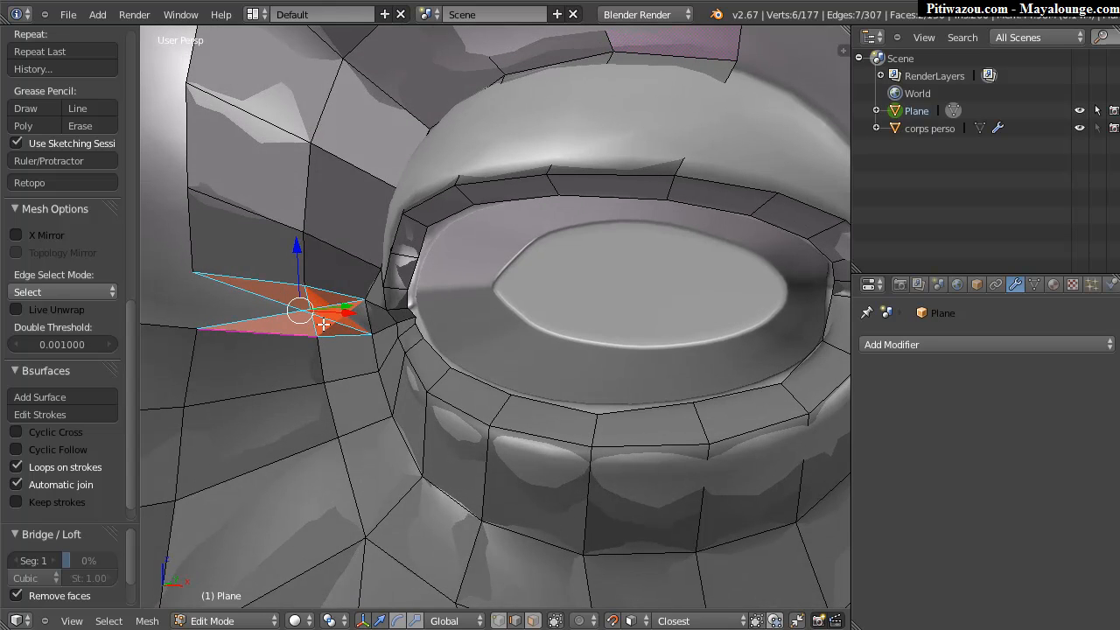
pyautogui.hotkey('ctrl', 'z')
# Reselect the four edges of the gap beside the inner eye corner and retry the LoopTools Bridge.
pyautogui.rightClick(322, 289)
pyautogui.rightClick(254, 280)
pyautogui.keyDown('shift'); pyautogui.rightClick(337, 290); pyautogui.keyUp('shift')
pyautogui.keyDown('shift'); pyautogui.rightClick(340, 335); pyautogui.keyUp('shift')
pyautogui.keyDown('shift'); pyautogui.rightClick(296, 346); pyautogui.keyUp('shift')
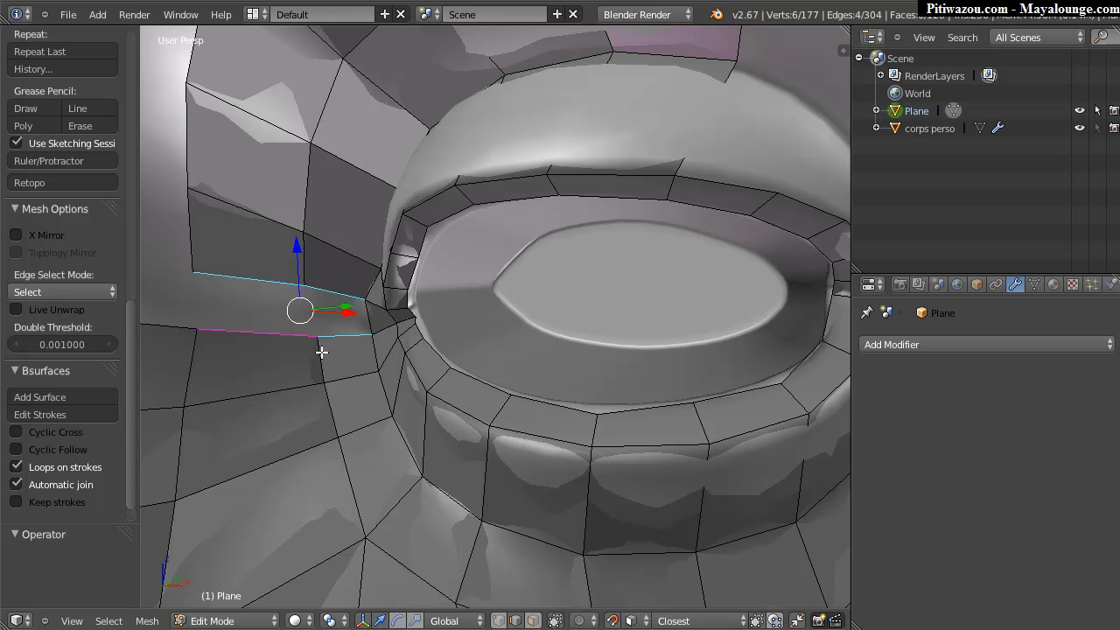
pyautogui.press('w')
pyautogui.click(374, 211)
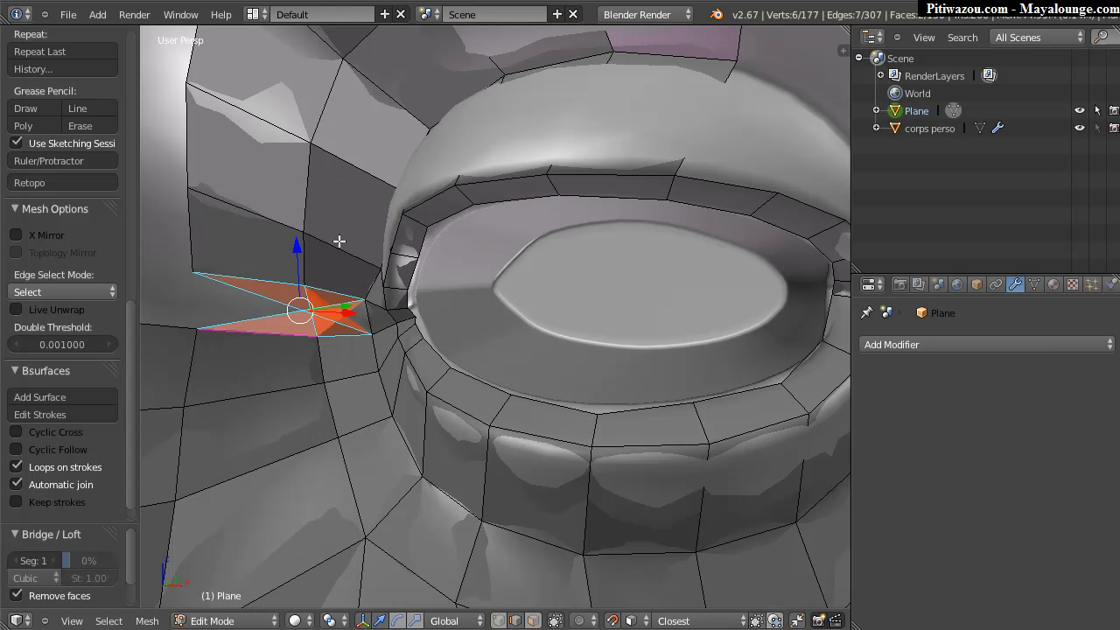
pyautogui.hotkey('ctrl', 'z')
# Fill the gap beside the inner eye corner with two faces, each made from an opposing pair of upper and lower edges.
pyautogui.moveTo(287, 285); pyautogui.dragTo(421, 335, button='middle')
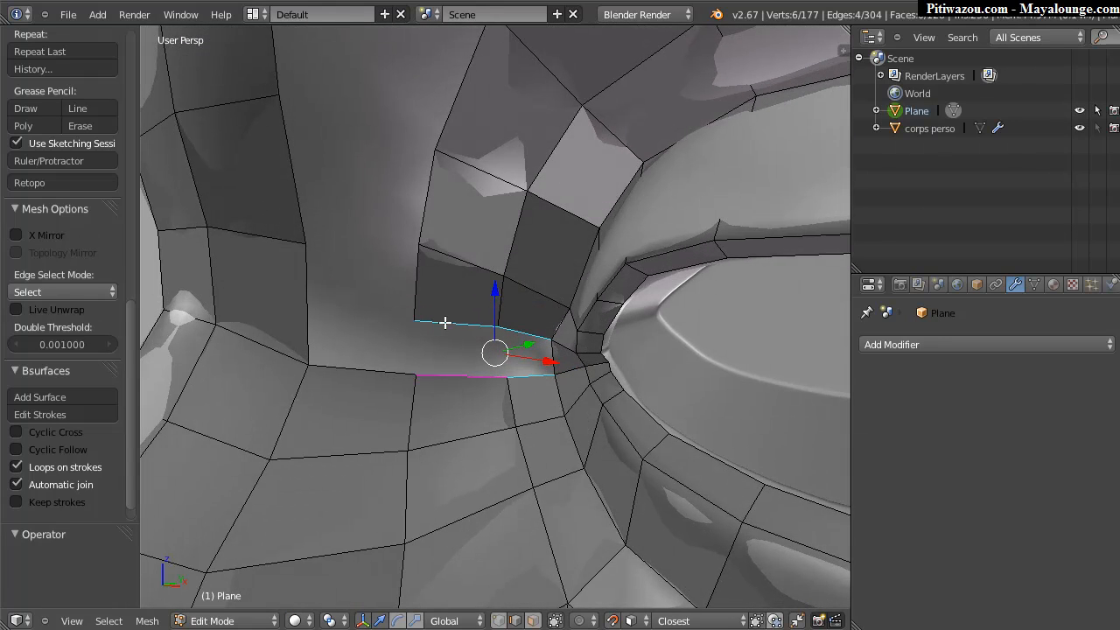
pyautogui.rightClick(522, 332)
pyautogui.keyDown('shift'); pyautogui.rightClick(522, 375); pyautogui.keyUp('shift')
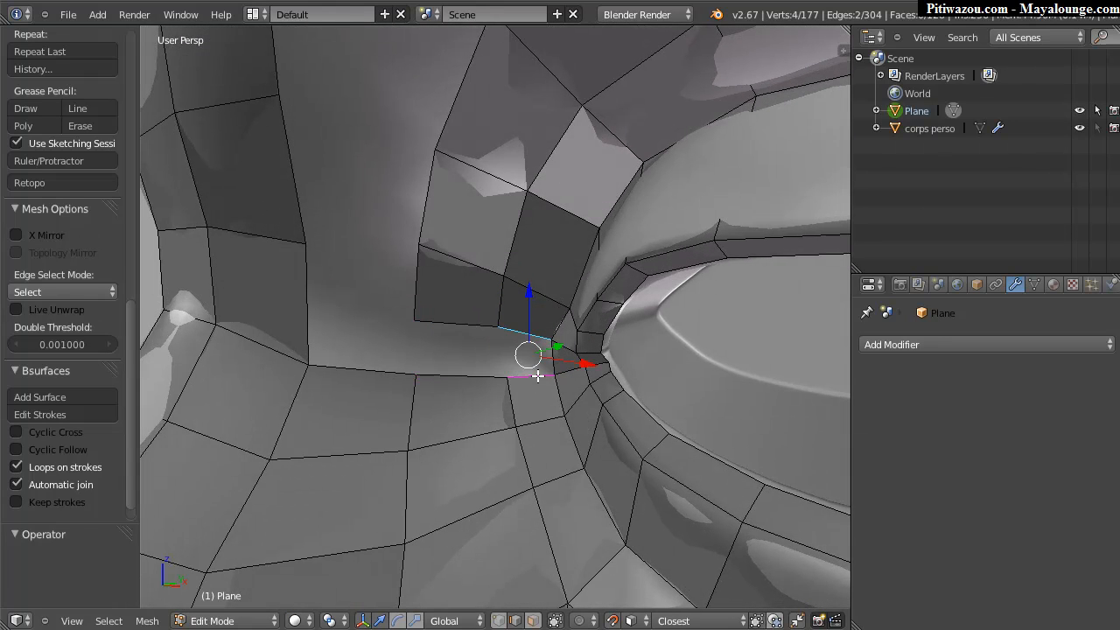
pyautogui.press('f')
pyautogui.rightClick(450, 321)
pyautogui.keyDown('shift'); pyautogui.rightClick(444, 374); pyautogui.keyUp('shift')
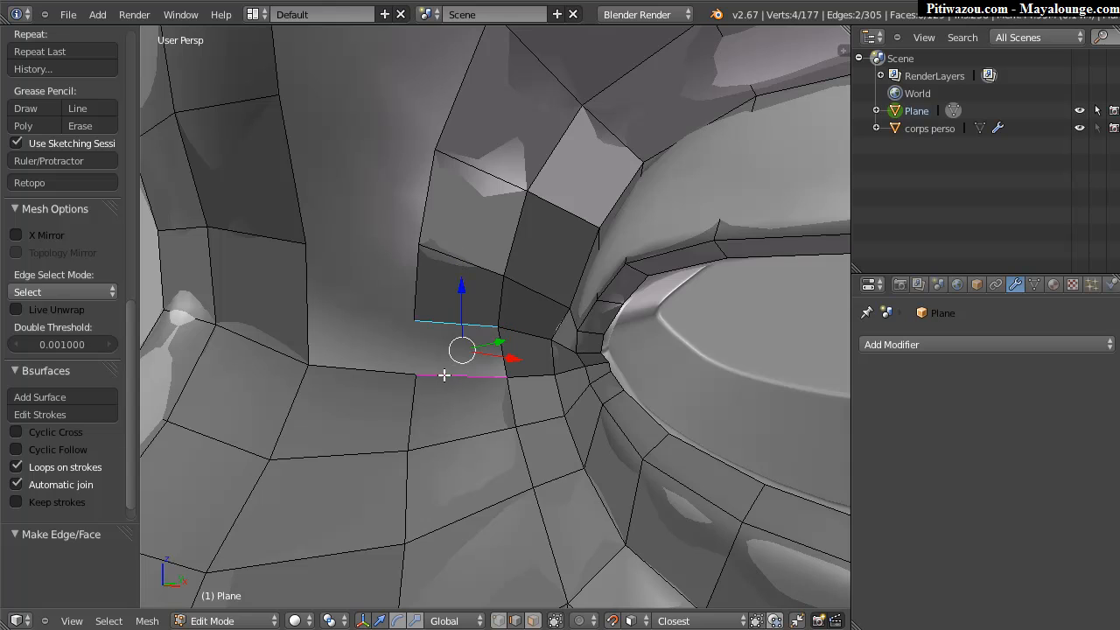
pyautogui.press('f')
# Reposition the outer vertex shared by the new face and the strip above it beside the inner eye corner.
pyautogui.moveTo(534, 275); pyautogui.dragTo(432, 286, button='middle')
pyautogui.hotkey('ctrl', 'Tab')
pyautogui.click(405, 288)
pyautogui.rightClick(443, 319)
pyautogui.press('g')
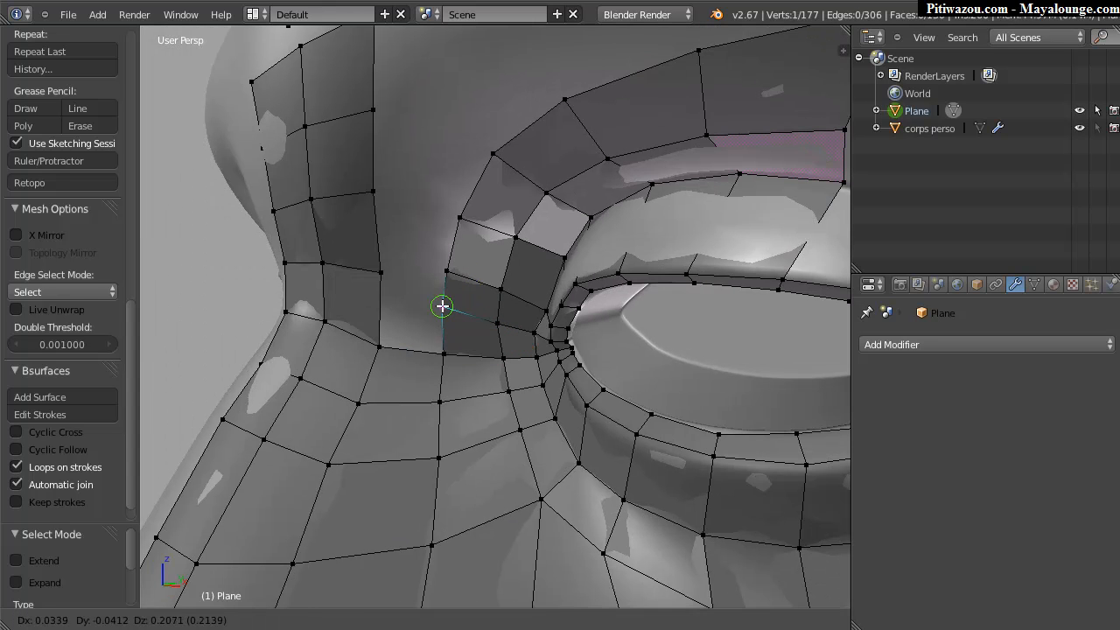
pyautogui.click(444, 304)
pyautogui.press('g')
pyautogui.click(443, 293)
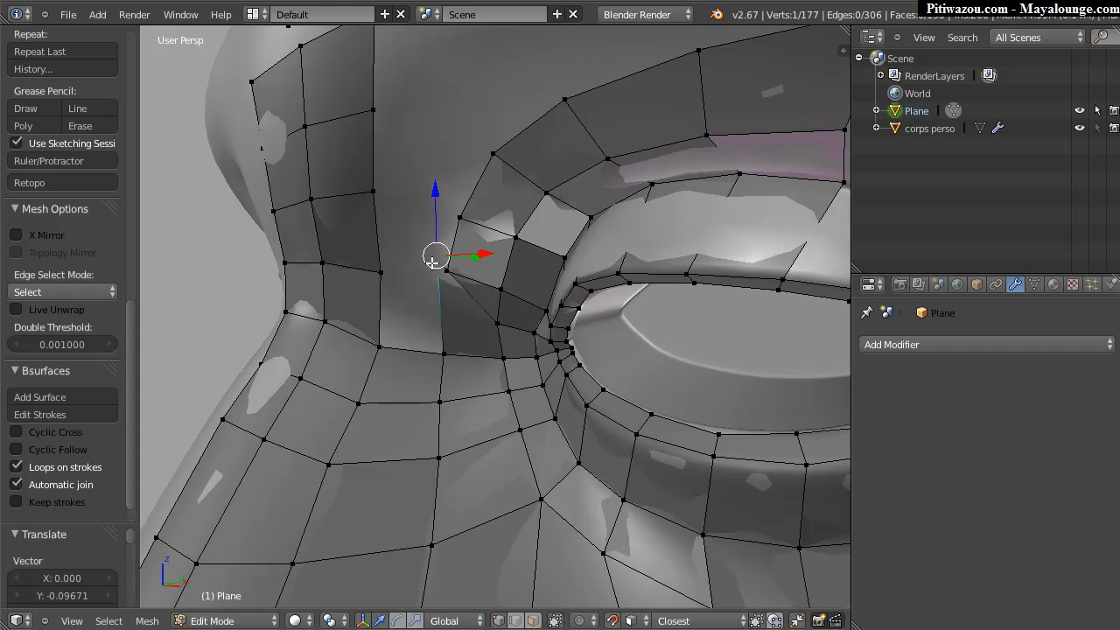
pyautogui.press('g')
pyautogui.click(440, 312)
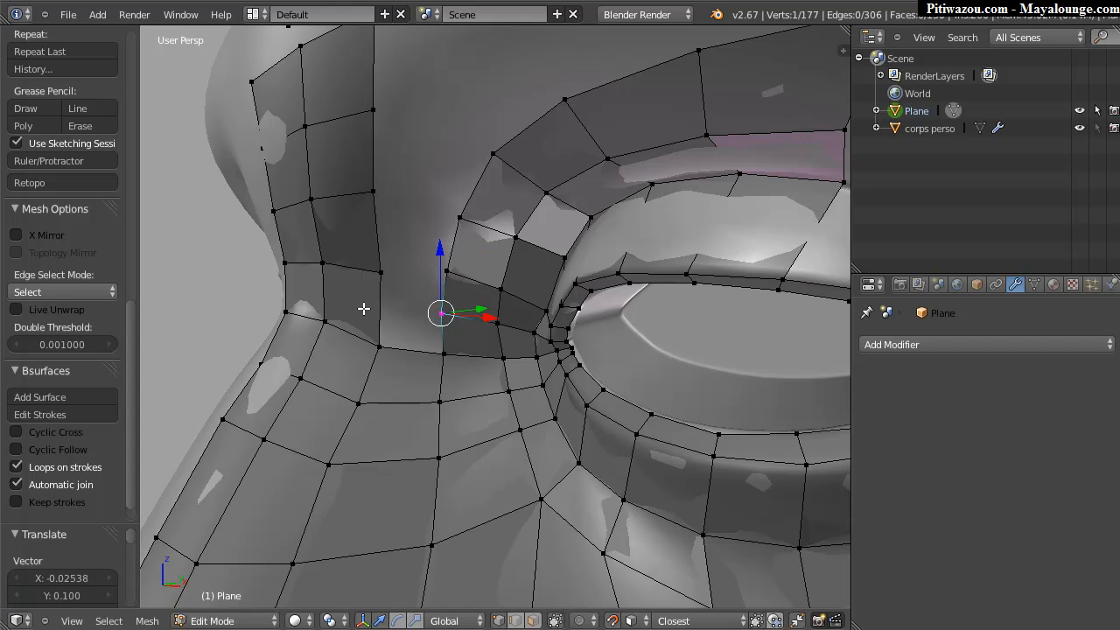
# Add a horizontal loop cut through the lower nose-bridge strip and shift the new loop, including along X.
pyautogui.hotkey('ctrl', 'r')
pyautogui.click(379, 308)
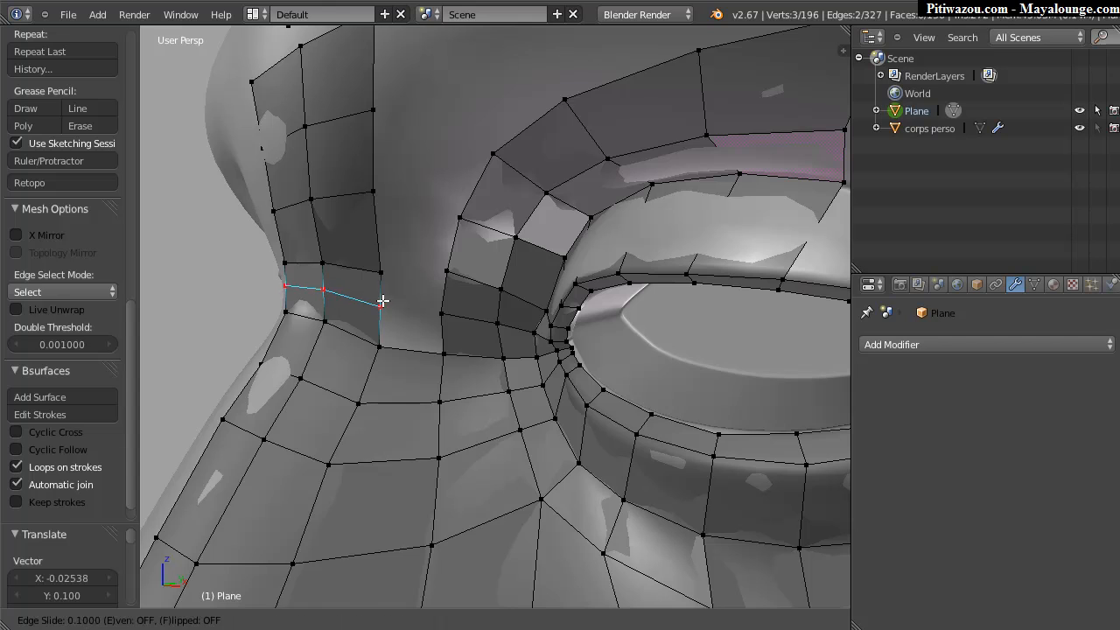
pyautogui.click(380, 305)
pyautogui.moveTo(323, 296); pyautogui.dragTo(408, 320, button='middle')
pyautogui.press('g')
pyautogui.click(438, 305)
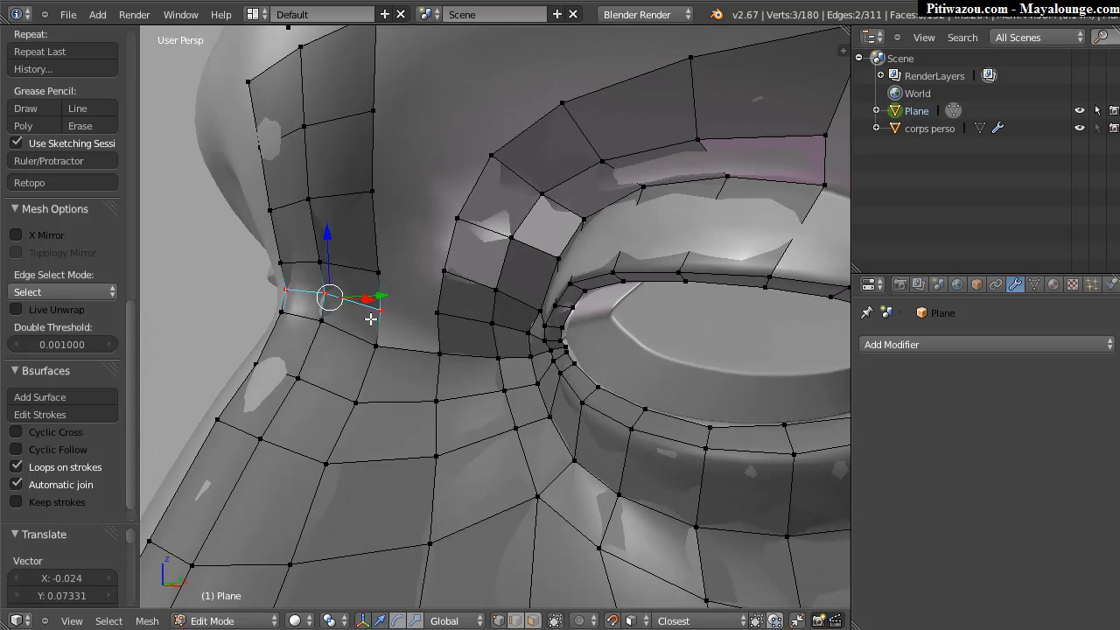
pyautogui.press('g')
pyautogui.press('x')
pyautogui.click(377, 325)
# Adjust the position of the new loop's end vertex on the eye side of the nose-bridge strip.
pyautogui.rightClick(377, 308)
pyautogui.press('g')
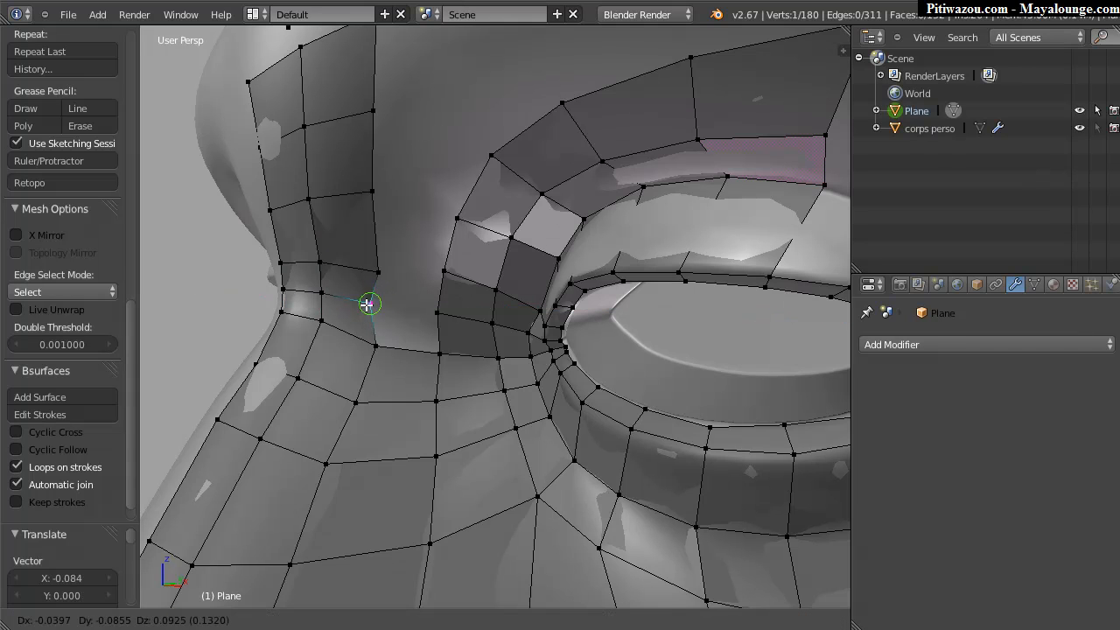
pyautogui.click(380, 304)
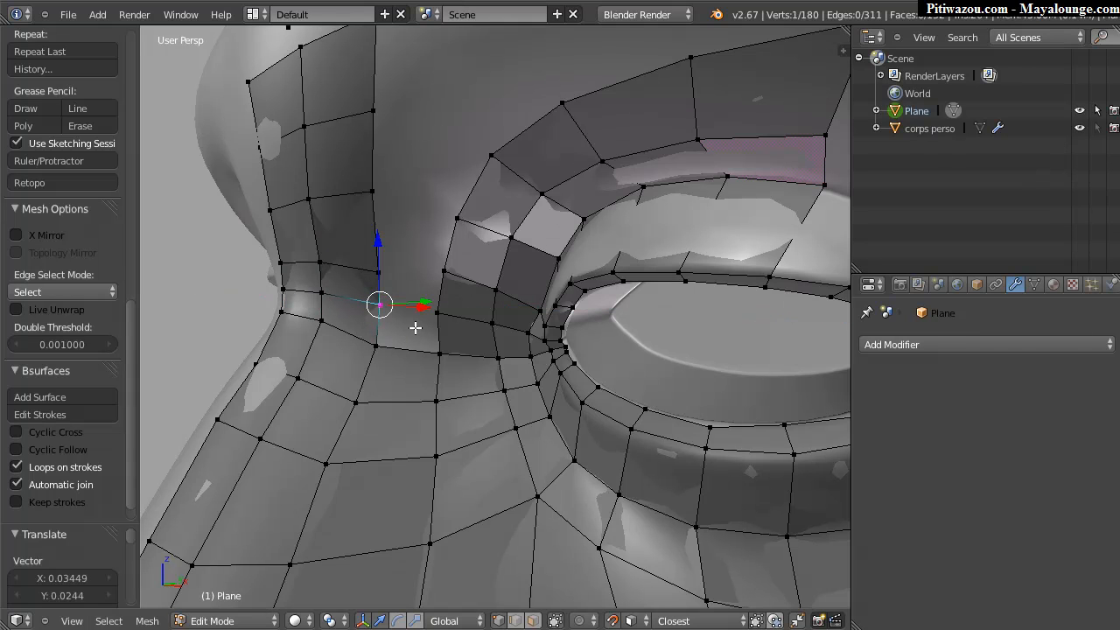
# Bridge the four facing edge pairs between the nose-bridge strip and the eye socket mesh with LoopTools Bridge.
pyautogui.hotkey('ctrl', 'Tab')
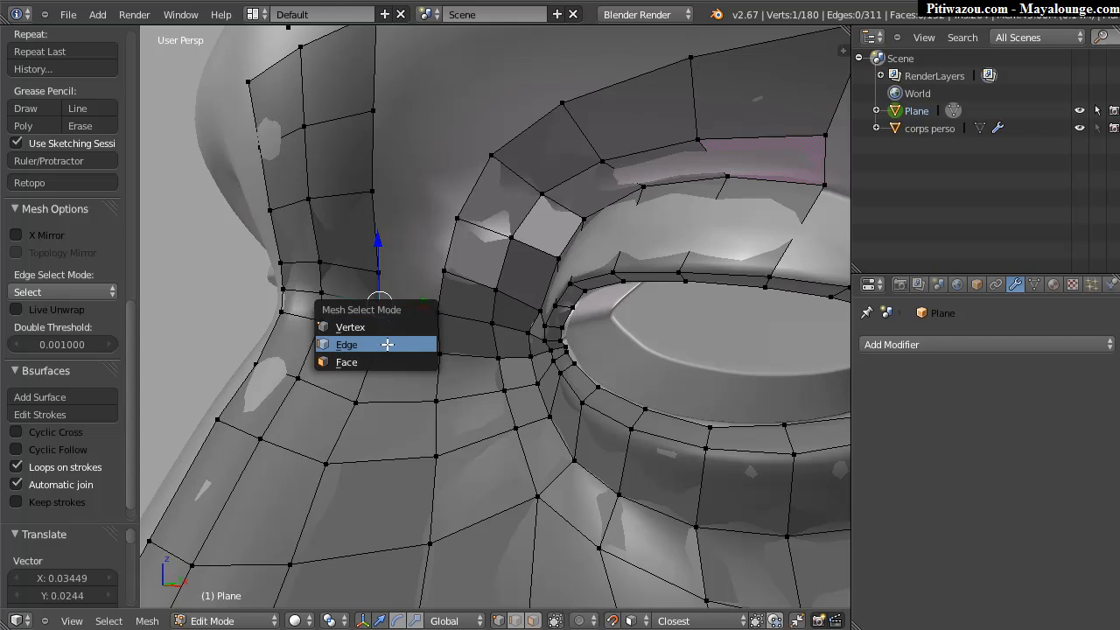
pyautogui.click(332, 347)
pyautogui.rightClick(377, 329)
pyautogui.keyDown('shift'); pyautogui.rightClick(442, 329); pyautogui.keyUp('shift')
pyautogui.keyDown('shift'); pyautogui.rightClick(385, 287); pyautogui.keyUp('shift')
pyautogui.keyDown('shift'); pyautogui.rightClick(444, 286); pyautogui.keyUp('shift')
pyautogui.keyDown('shift'); pyautogui.rightClick(383, 235); pyautogui.keyUp('shift')
pyautogui.keyDown('shift'); pyautogui.rightClick(450, 229); pyautogui.keyUp('shift')
pyautogui.keyDown('shift'); pyautogui.rightClick(374, 150); pyautogui.keyUp('shift')
pyautogui.keyDown('shift'); pyautogui.rightClick(478, 177); pyautogui.keyUp('shift')
pyautogui.press('w')
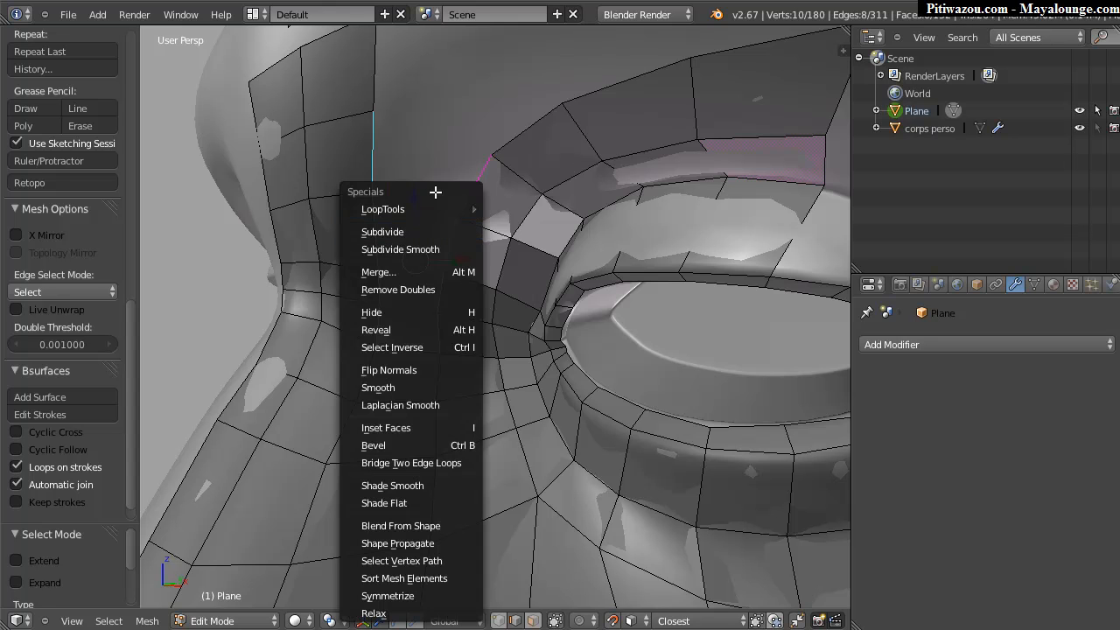
pyautogui.moveTo(442, 208)
pyautogui.click(513, 210)
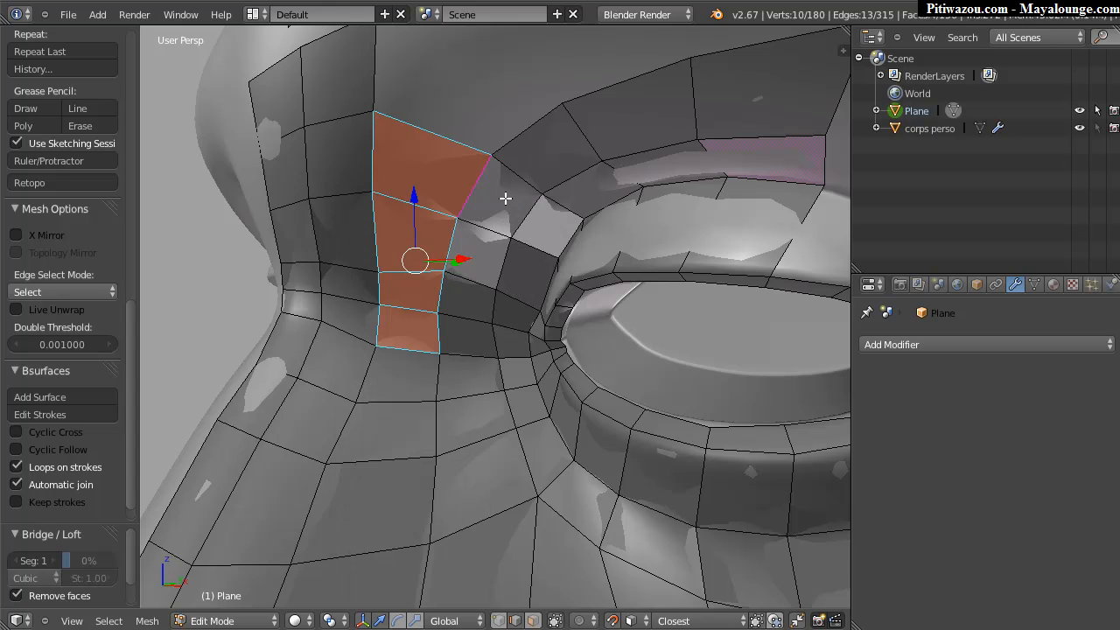
# Reposition an outer vertex of the nose-bridge strip and a vertex near the inner brow to even out the mesh.
pyautogui.moveTo(503, 211); pyautogui.dragTo(386, 266, button='middle')
pyautogui.hotkey('ctrl', 'Tab')
pyautogui.click(317, 261)
pyautogui.moveTo(378, 273); pyautogui.dragTo(258, 244, button='right')
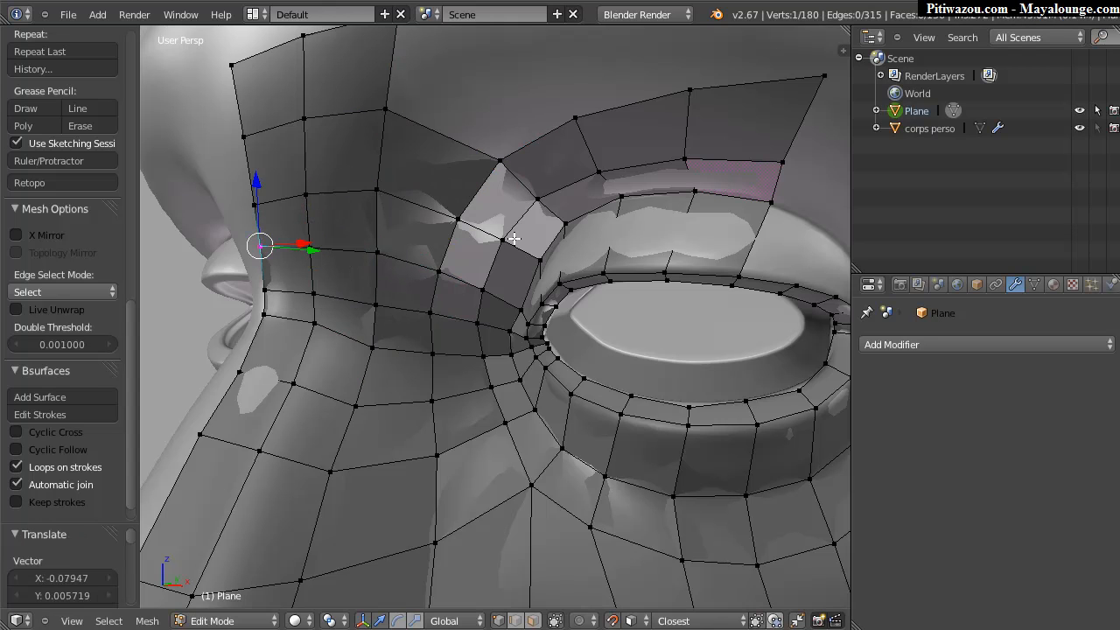
pyautogui.scroll(-4, 472, 225)
pyautogui.moveTo(466, 234)
pyautogui.mouseDown(button='middle')
pyautogui.moveTo(525, 233)
pyautogui.moveTo(464, 230)
pyautogui.moveTo(482, 226)
pyautogui.mouseUp(button='middle')
pyautogui.moveTo(452, 175); pyautogui.dragTo(396, 186, button='right')
# Extend the four upper brow vertices upward with a Bsurfaces surface along two curved grease pencil strokes, with Follow at 1.
pyautogui.moveTo(493, 207); pyautogui.dragTo(500, 230, button='middle')
pyautogui.scroll(3, 485, 225)
pyautogui.rightClick(400, 342)
pyautogui.keyDown('shift'); pyautogui.rightClick(453, 313); pyautogui.keyUp('shift')
pyautogui.keyDown('shift'); pyautogui.rightClick(535, 300); pyautogui.keyUp('shift')
pyautogui.keyDown('shift'); pyautogui.rightClick(629, 292); pyautogui.keyUp('shift')
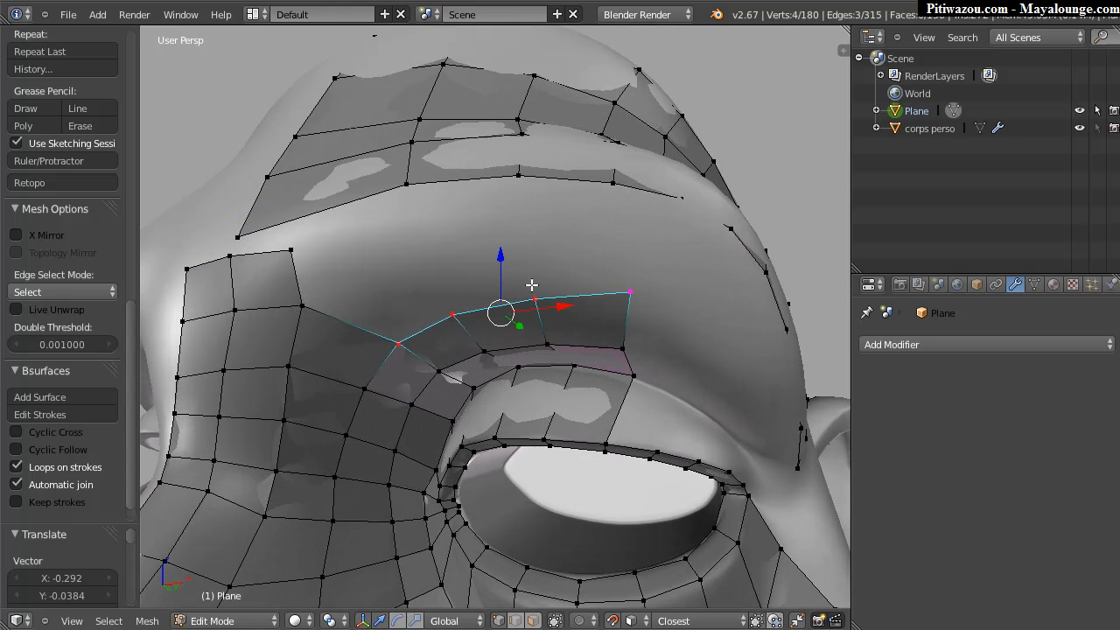
pyautogui.moveTo(318, 290)
pyautogui.mouseDown()
pyautogui.moveTo(380, 250)
pyautogui.moveTo(545, 220)
pyautogui.moveTo(636, 231)
pyautogui.mouseUp()
pyautogui.moveTo(302, 240)
pyautogui.mouseDown()
pyautogui.moveTo(361, 213)
pyautogui.moveTo(529, 183)
pyautogui.mouseUp()
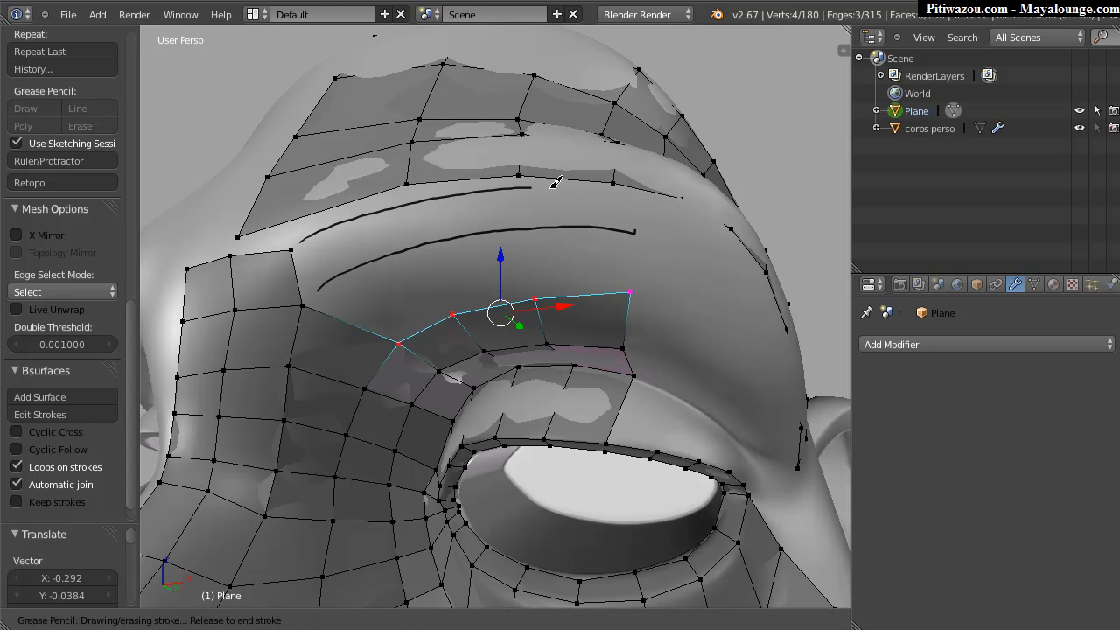
pyautogui.moveTo(645, 181); pyautogui.dragTo(646, 183)
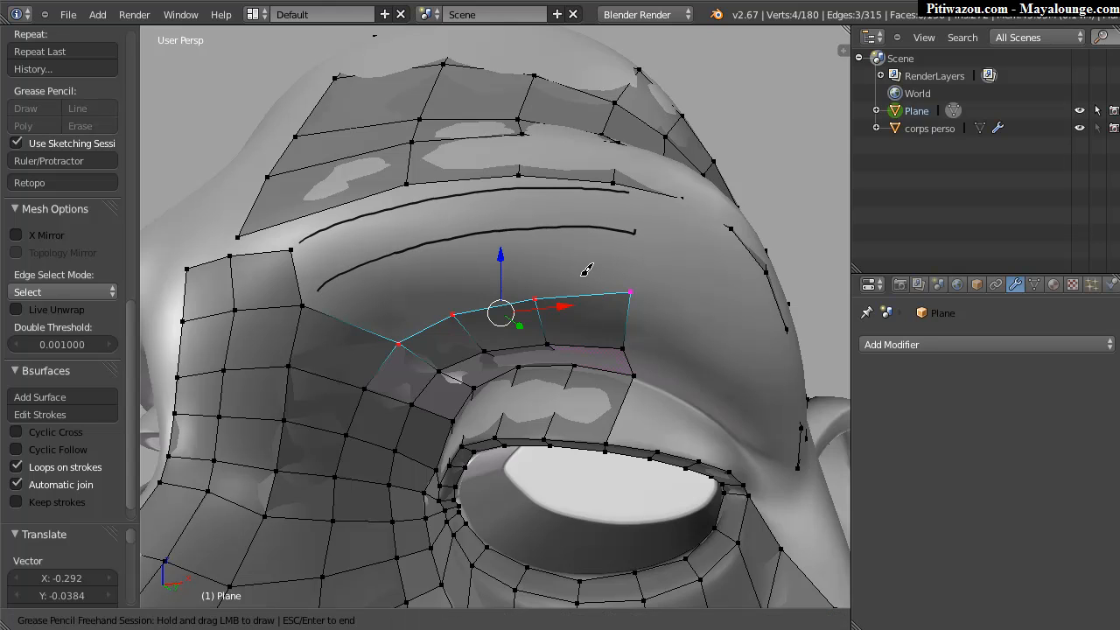
pyautogui.click(35, 397)
pyautogui.click(14, 560)
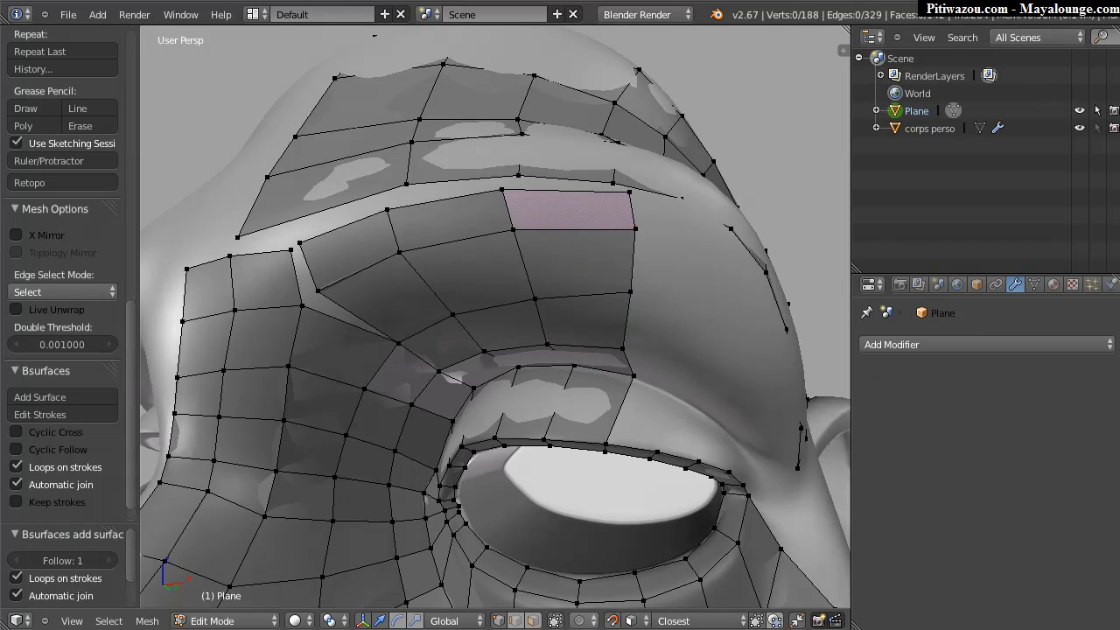
# Switch snapping to vertices and weld the inner end of the new brow surface to the nose-bridge strip.
pyautogui.click(632, 621)
pyautogui.click(658, 584)
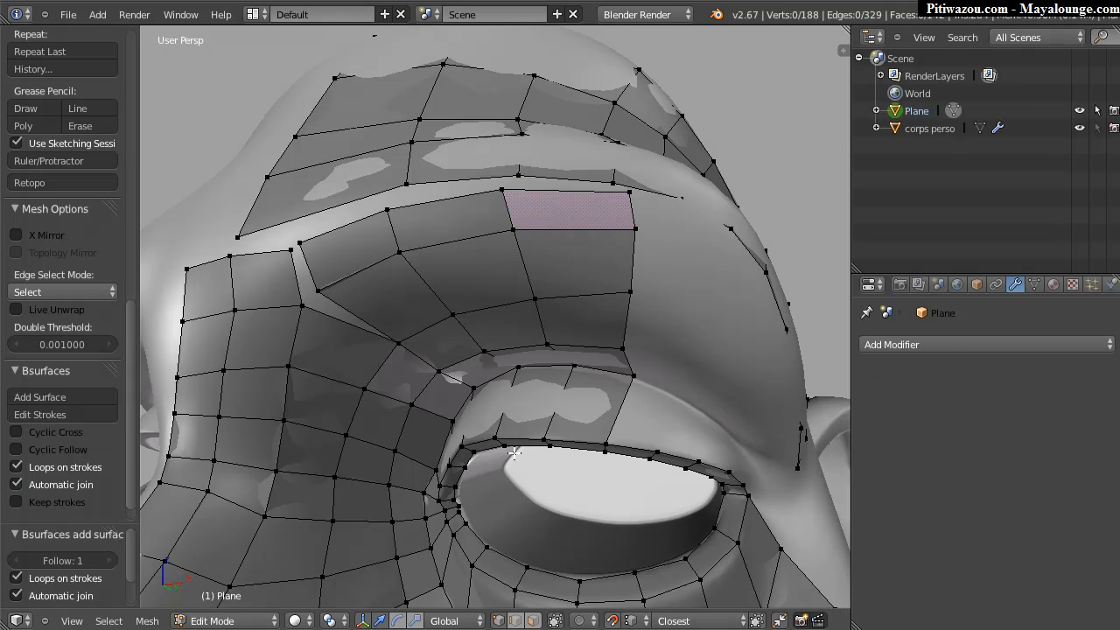
pyautogui.rightClick(318, 291)
pyautogui.press('g')
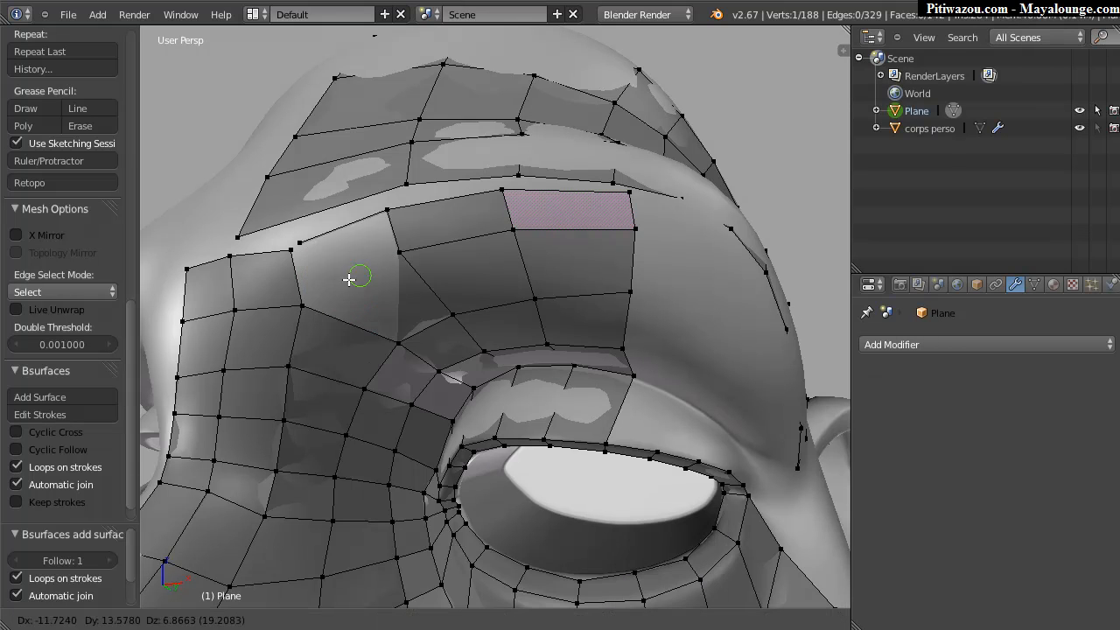
pyautogui.click(305, 307)
pyautogui.press('g')
pyautogui.click(300, 242)
# Weld the lower-edge vertices of the forehead patch to the upper edges of the brow surface and nose-bridge strip.
pyautogui.moveTo(346, 268); pyautogui.dragTo(430, 243, button='middle')
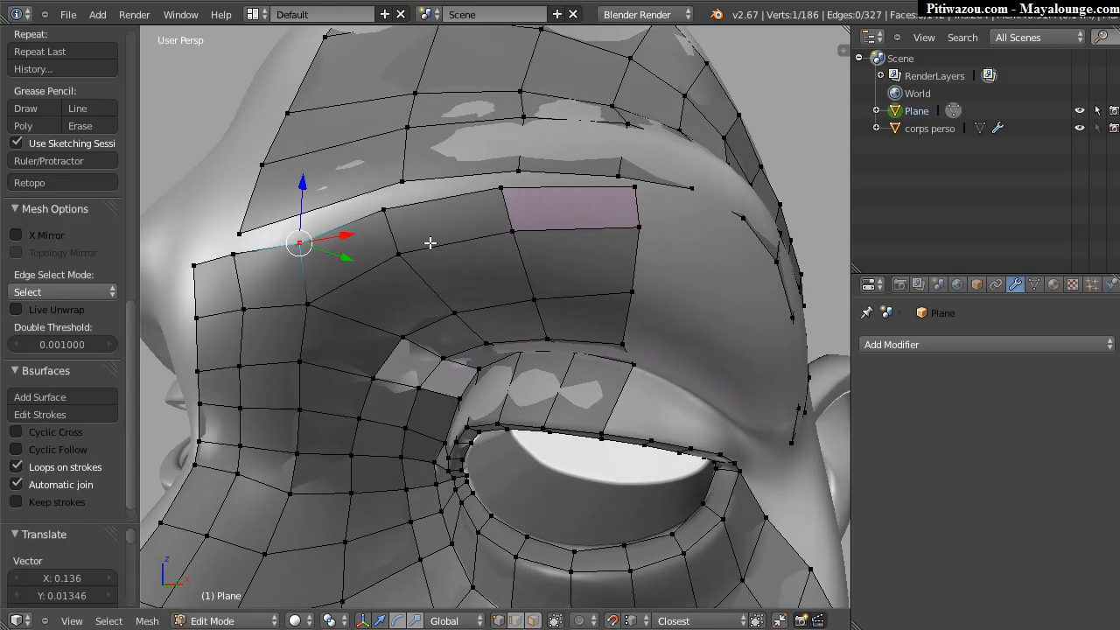
pyautogui.rightClick(400, 184)
pyautogui.press('g')
pyautogui.click(385, 207)
pyautogui.rightClick(500, 186)
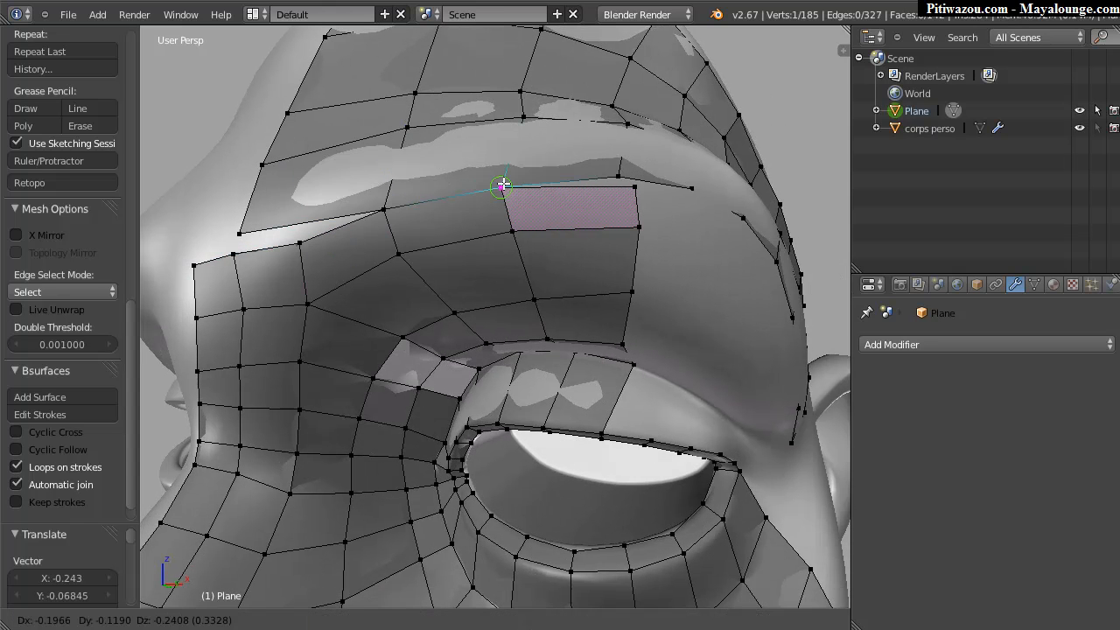
pyautogui.press('g')
pyautogui.click(636, 183)
pyautogui.moveTo(465, 155); pyautogui.dragTo(319, 224, button='middle')
pyautogui.rightClick(318, 231)
pyautogui.press('g')
pyautogui.click(317, 250)
# Add a vertical loop cut through the forehead patch's innermost column and shift the new loop.
pyautogui.scroll(-4, 487, 175)
pyautogui.moveTo(488, 175); pyautogui.dragTo(483, 177, button='middle')
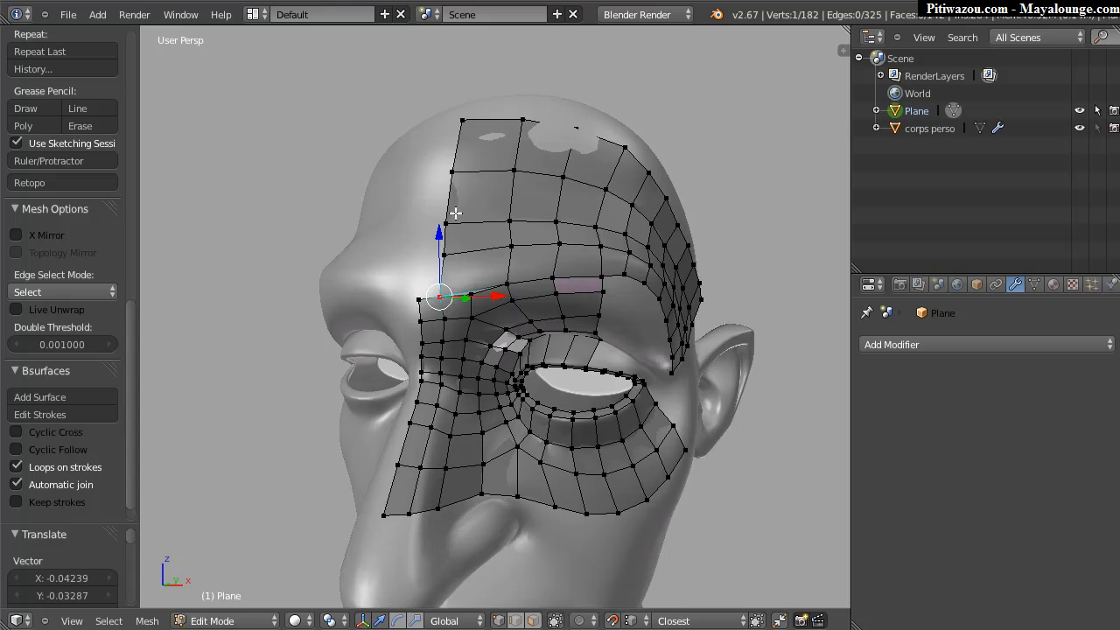
pyautogui.scroll(4, 473, 192)
pyautogui.hotkey('ctrl', 'r')
pyautogui.click(462, 210)
pyautogui.click(465, 207)
pyautogui.press('g')
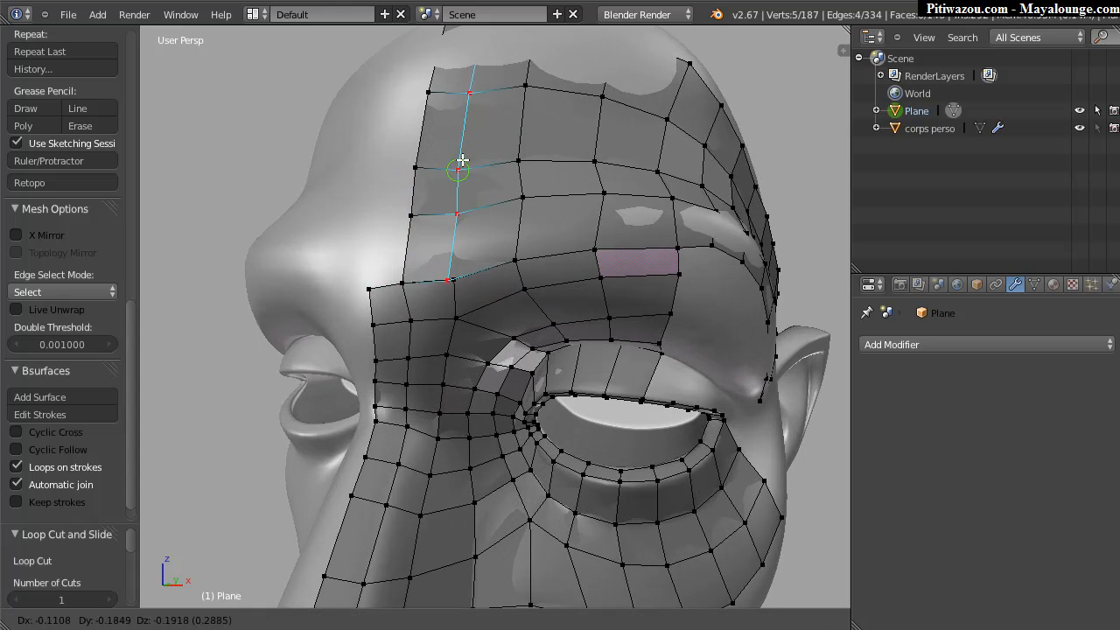
pyautogui.click(462, 158)
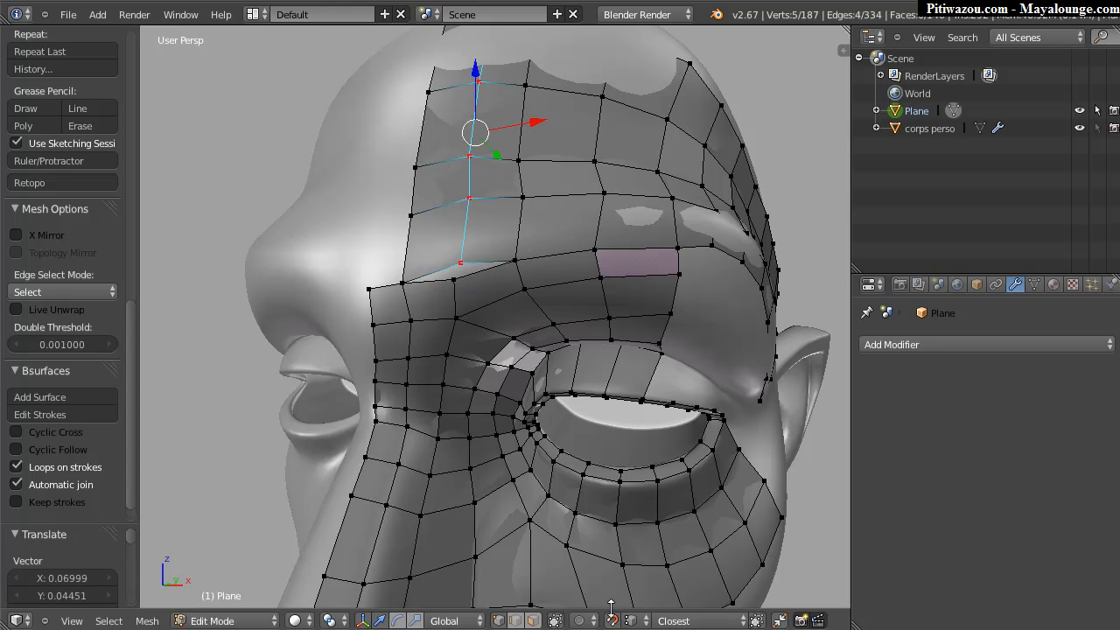
# Weld the lowest vertex of the forehead's new loop to the matching vertex on the brow strip.
pyautogui.rightClick(454, 265)
pyautogui.press('g')
pyautogui.click(455, 276)
# Select the six vertices along the outer edge of the upper eyelid rim, ending at the outer eye corner.
pyautogui.moveTo(511, 323)
pyautogui.mouseDown(button='middle')
pyautogui.moveTo(515, 343)
pyautogui.moveTo(512, 331)
pyautogui.mouseUp(button='middle')
pyautogui.moveTo(455, 277); pyautogui.dragTo(434, 277, button='middle')
pyautogui.scroll(-2, 514, 255)
pyautogui.moveTo(515, 256); pyautogui.dragTo(550, 288, button='middle')
pyautogui.scroll(4, 575, 268)
pyautogui.moveTo(631, 290); pyautogui.dragTo(619, 285, button='middle')
pyautogui.rightClick(371, 271)
pyautogui.keyDown('shift'); pyautogui.rightClick(438, 274); pyautogui.keyUp('shift')
pyautogui.keyDown('shift'); pyautogui.rightClick(510, 288); pyautogui.keyUp('shift')
pyautogui.keyDown('shift'); pyautogui.rightClick(587, 312); pyautogui.keyUp('shift')
pyautogui.keyDown('shift'); pyautogui.rightClick(646, 347); pyautogui.keyUp('shift')
pyautogui.keyDown('shift'); pyautogui.rightClick(663, 364); pyautogui.keyUp('shift')
# Sketch two curved strokes above the upper eyelid toward the temple and build a Bsurfaces surface from them with Follow 1.
pyautogui.moveTo(770, 328); pyautogui.dragTo(588, 201, button='middle')
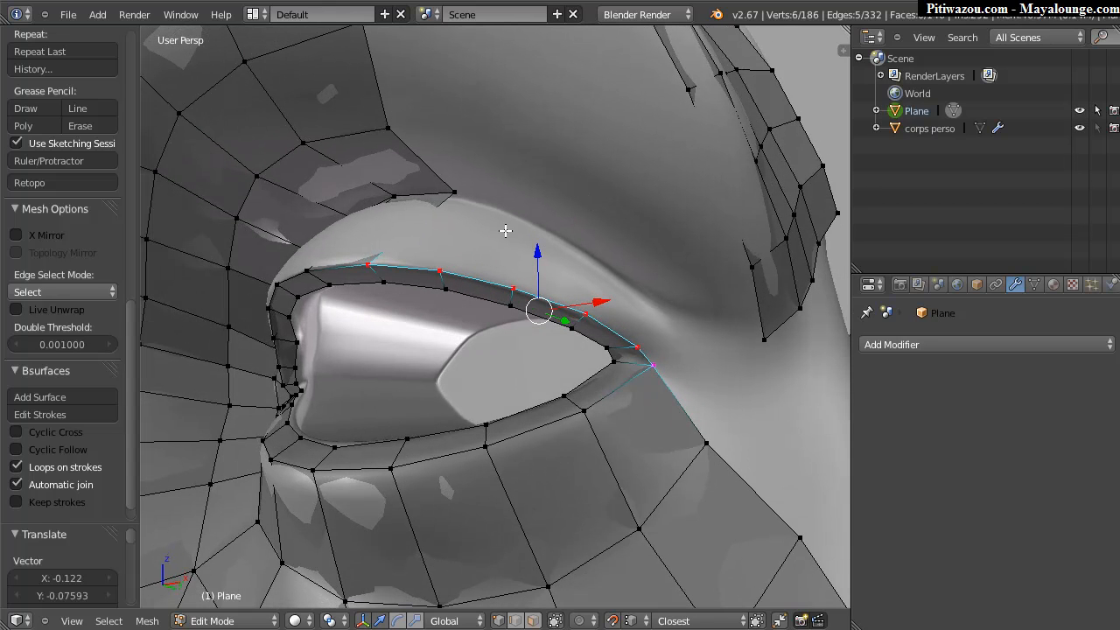
pyautogui.moveTo(451, 193); pyautogui.dragTo(528, 210)
pyautogui.moveTo(638, 286); pyautogui.dragTo(673, 328)
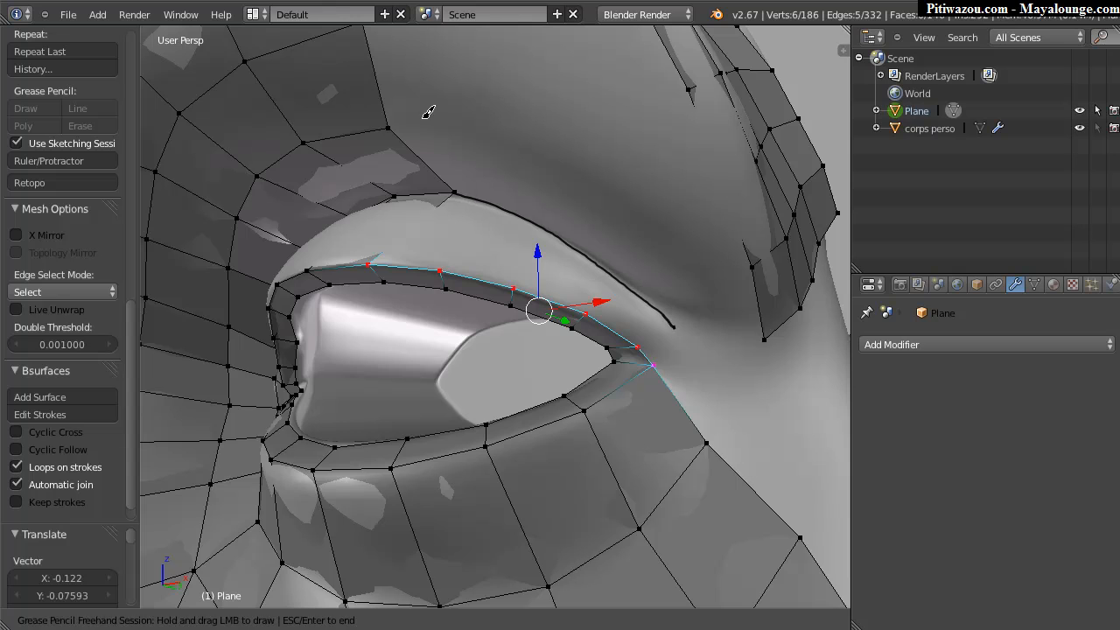
pyautogui.moveTo(405, 123)
pyautogui.mouseDown()
pyautogui.moveTo(513, 140)
pyautogui.moveTo(665, 229)
pyautogui.mouseUp()
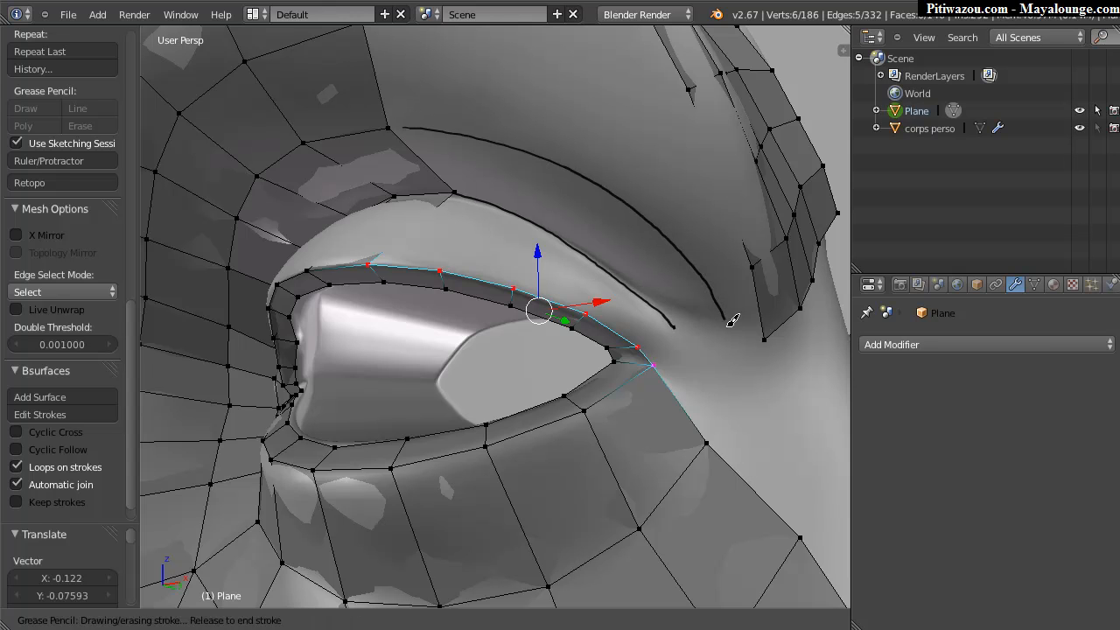
pyautogui.moveTo(735, 324); pyautogui.dragTo(735, 326)
pyautogui.moveTo(593, 178)
pyautogui.mouseDown(button='middle')
pyautogui.moveTo(670, 218)
pyautogui.moveTo(620, 212)
pyautogui.moveTo(577, 228)
pyautogui.moveTo(529, 276)
pyautogui.mouseUp(button='middle')
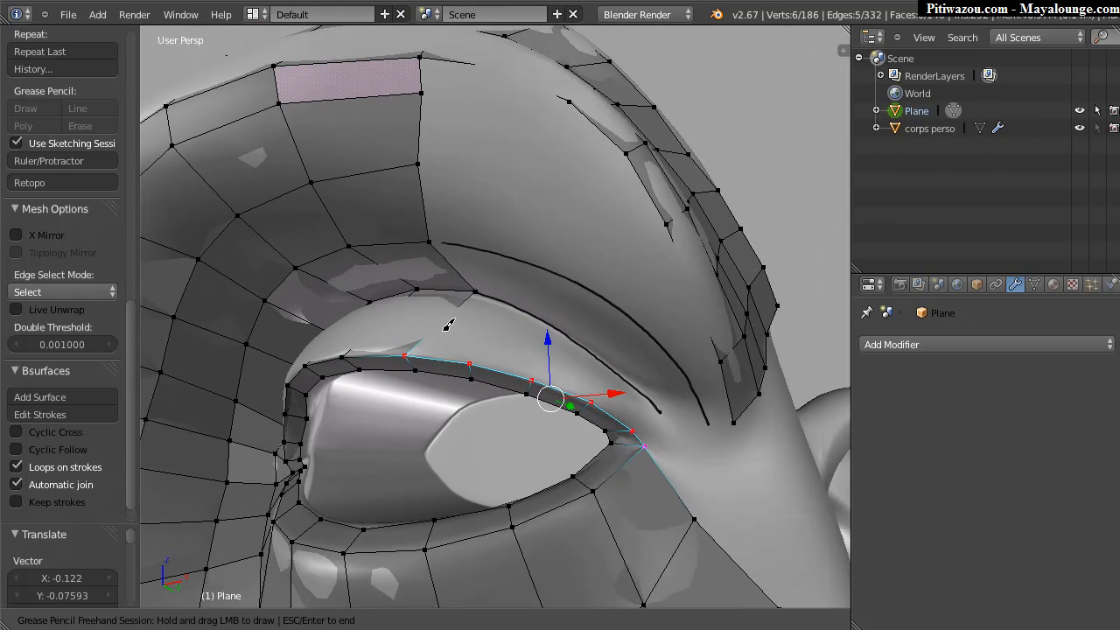
pyautogui.press('Escape')
pyautogui.click(49, 398)
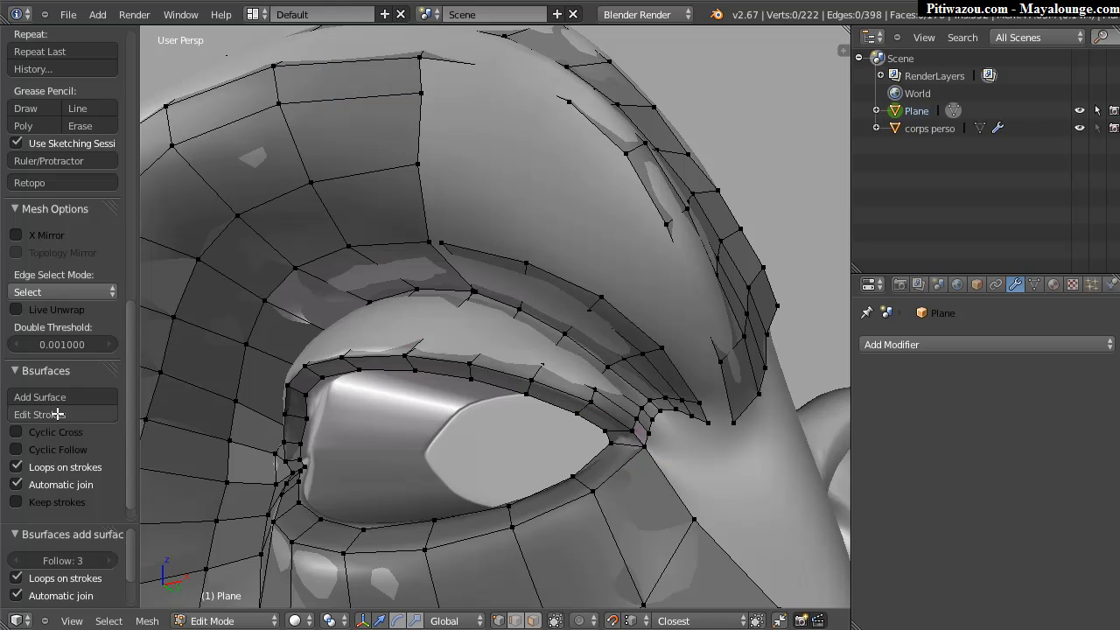
pyautogui.moveTo(70, 568); pyautogui.dragTo(46, 569)
# Weld the two inner-end vertices of the new eyelid surface to the matching vertices of the brow mesh.
pyautogui.moveTo(555, 285); pyautogui.dragTo(463, 254, button='middle')
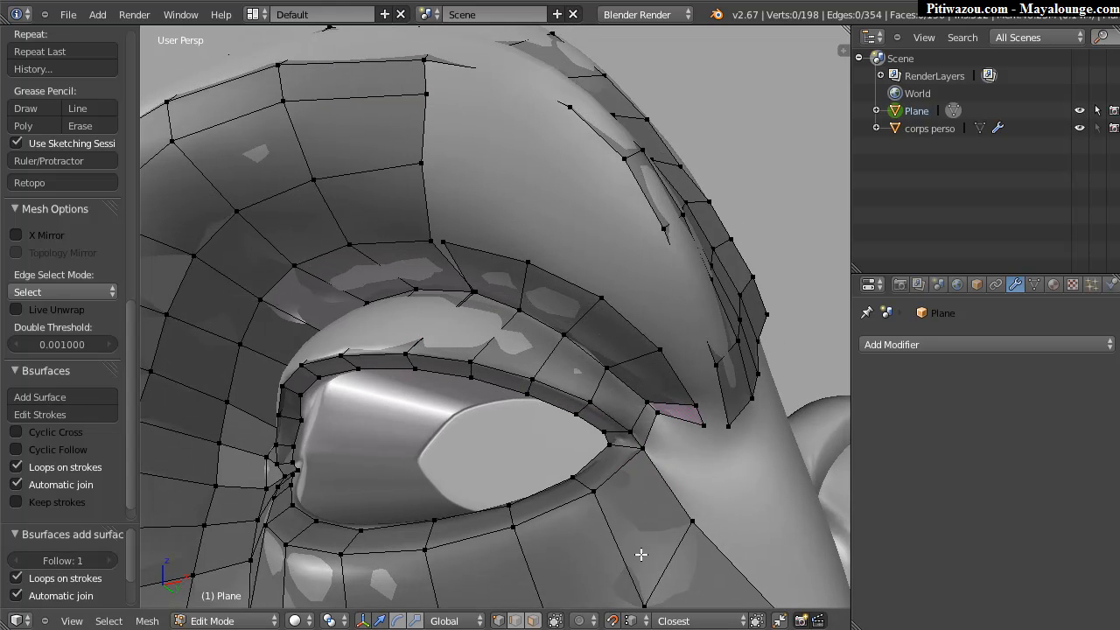
pyautogui.rightClick(442, 241)
pyautogui.press('g')
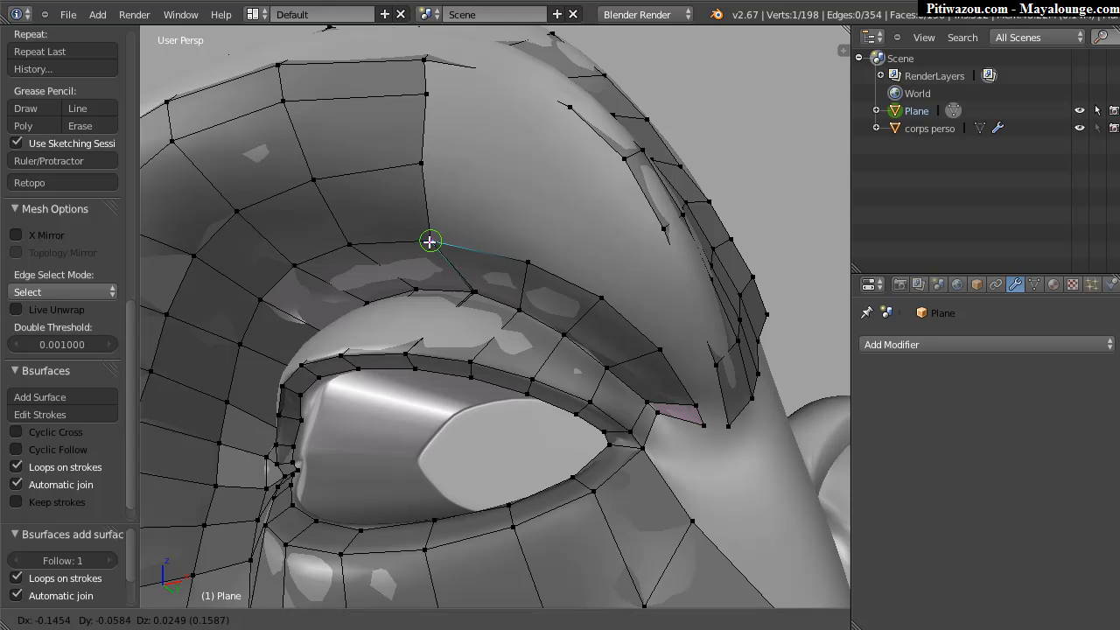
pyautogui.click(431, 240)
pyautogui.press('g')
pyautogui.click(470, 293)
# Set snapping to Face and reposition the outer-end vertices of the eyelid surface on the sculpt.
pyautogui.moveTo(470, 292); pyautogui.dragTo(565, 304, button='middle')
pyautogui.click(631, 621)
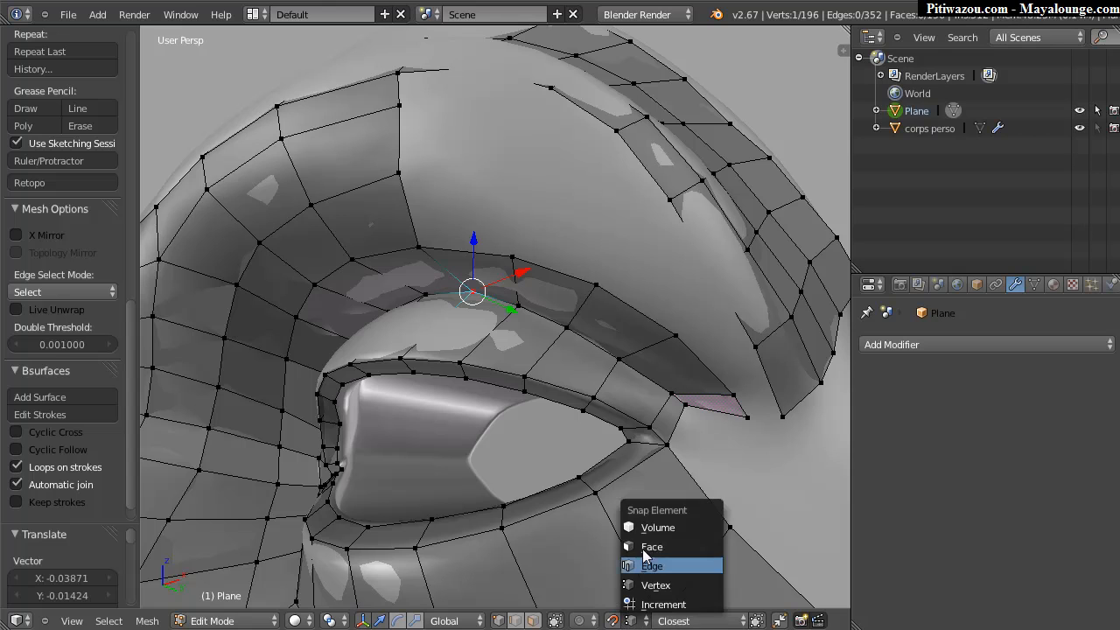
pyautogui.click(652, 547)
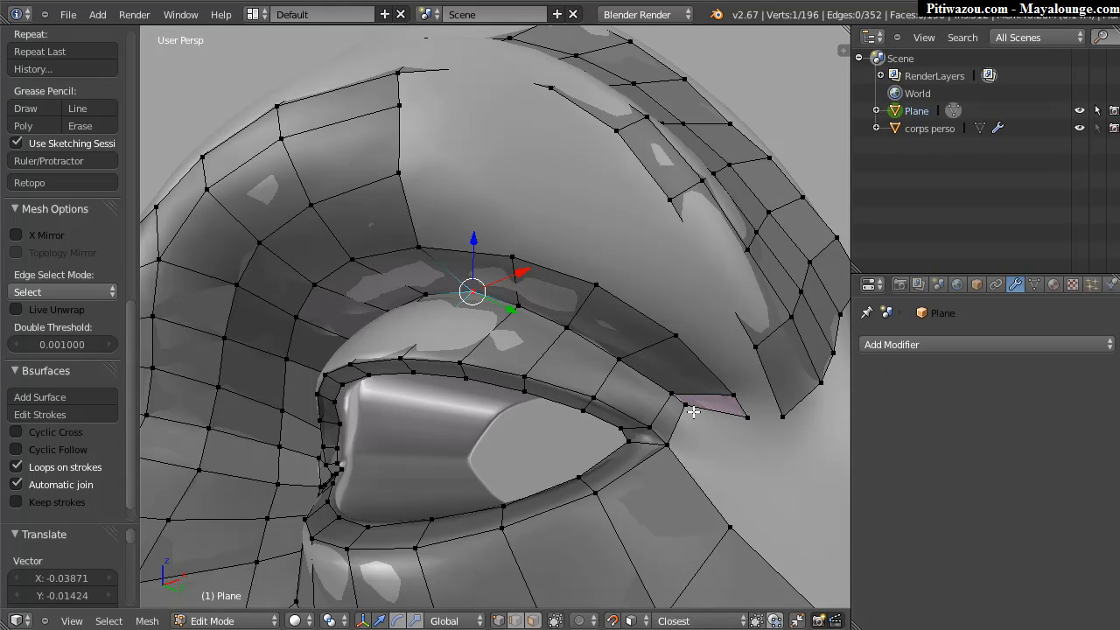
pyautogui.rightClick(683, 407)
pyautogui.press('g')
pyautogui.click(703, 422)
pyautogui.rightClick(721, 385)
pyautogui.press('g')
pyautogui.click(710, 371)
pyautogui.rightClick(743, 409)
pyautogui.press('g')
pyautogui.click(737, 403)
# Shift the vertices along the eyelid surface's upper edge and the adjoining inner brow to even out their spacing.
pyautogui.rightClick(662, 323)
pyautogui.press('g')
pyautogui.click(663, 320)
pyautogui.rightClick(603, 269)
pyautogui.press('g')
pyautogui.click(591, 270)
pyautogui.rightClick(517, 258)
pyautogui.press('g')
pyautogui.click(475, 260)
pyautogui.moveTo(476, 260); pyautogui.dragTo(424, 265, button='middle')
pyautogui.rightClick(424, 266)
pyautogui.press('g')
pyautogui.click(412, 265)
pyautogui.rightClick(350, 253)
pyautogui.press('g')
pyautogui.click(339, 254)
# Add a single loop cut around the eye through the upper and lower eyelid strips.
pyautogui.moveTo(283, 251); pyautogui.dragTo(565, 317, button='middle')
pyautogui.hotkey('ctrl', 'r')
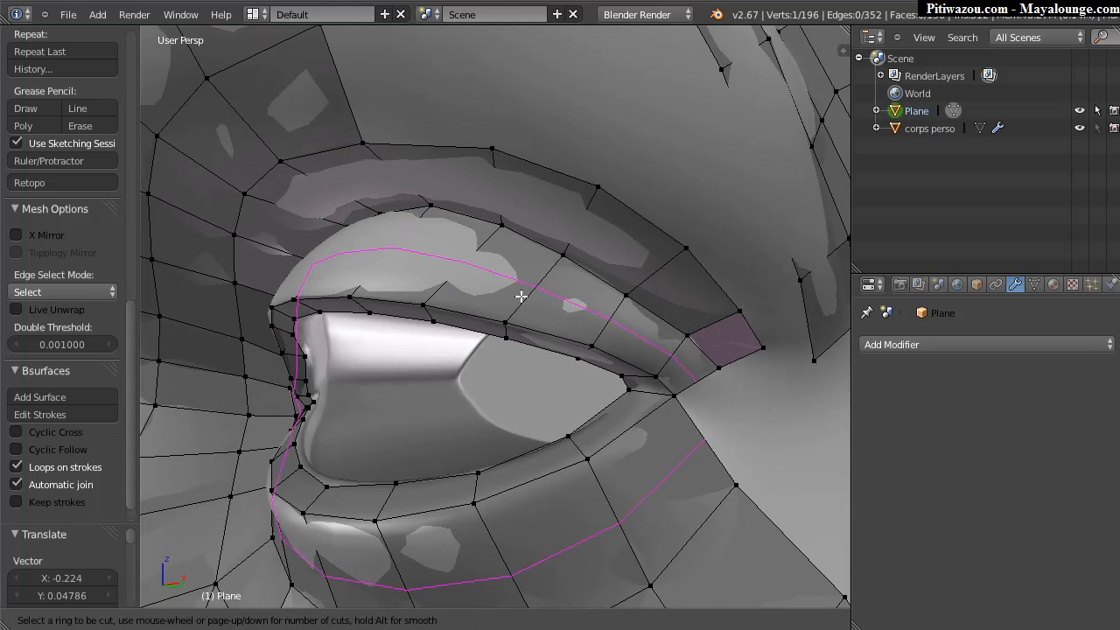
pyautogui.click(525, 296)
pyautogui.click(526, 293)
# Leave mesh editing and add a Shrinkwrap modifier to the retopology mesh with corps perso as its target.
pyautogui.moveTo(463, 303); pyautogui.dragTo(527, 309, button='middle')
pyautogui.keyDown('shift'); pyautogui.moveTo(426, 302); pyautogui.dragTo(600, 303, button='middle'); pyautogui.keyUp('shift')
pyautogui.scroll(-6, 427, 309)
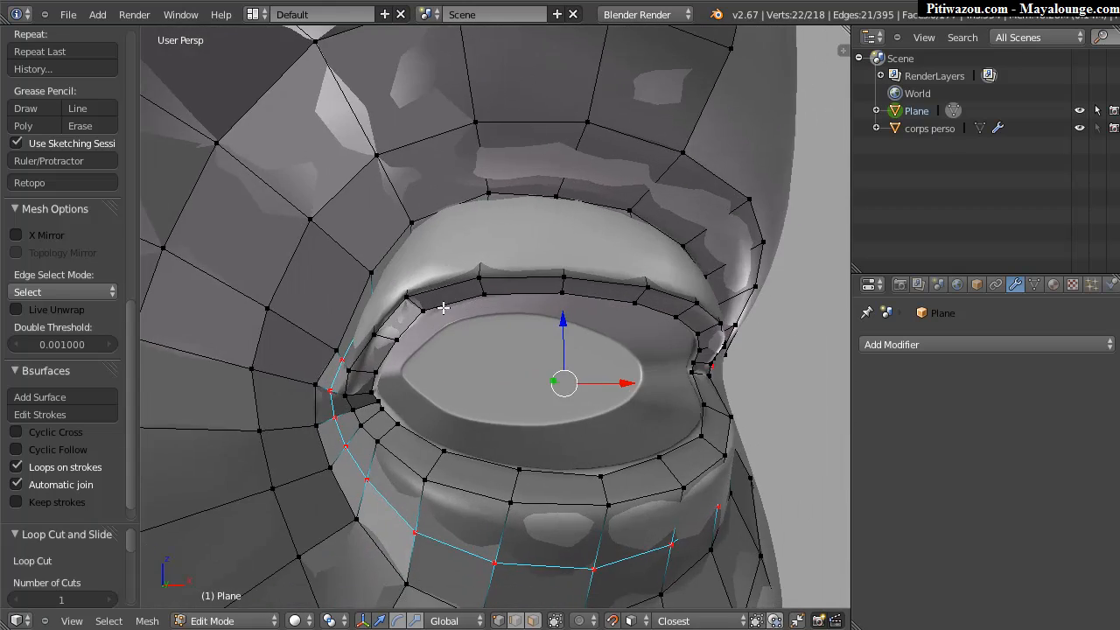
pyautogui.moveTo(460, 294)
pyautogui.mouseDown(button='middle')
pyautogui.moveTo(496, 273)
pyautogui.moveTo(474, 279)
pyautogui.mouseUp(button='middle')
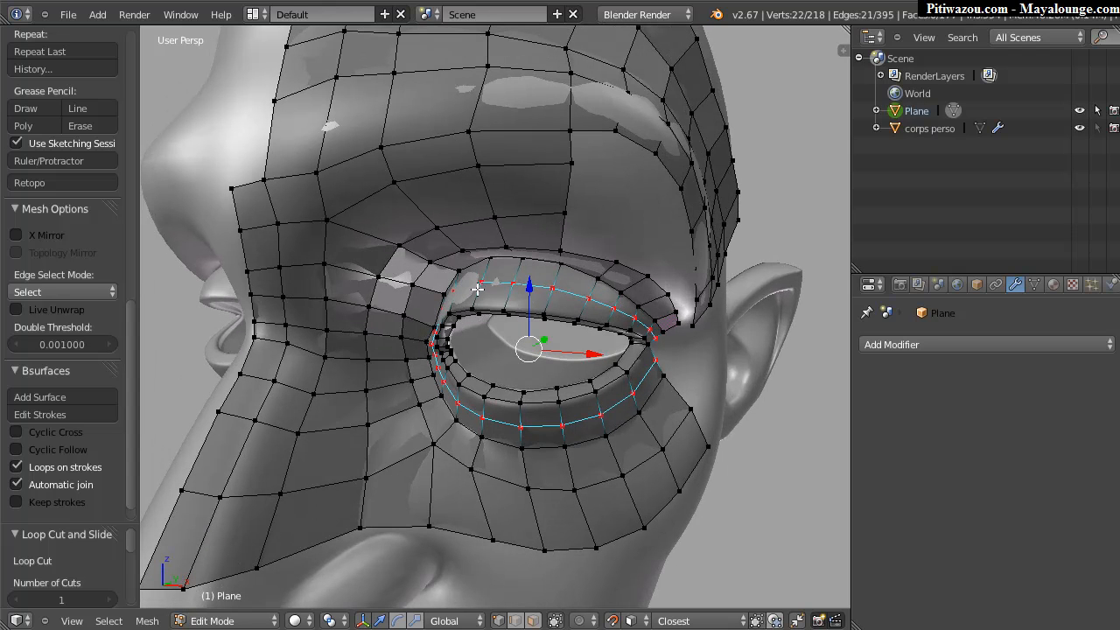
pyautogui.moveTo(558, 300); pyautogui.dragTo(469, 446, button='middle')
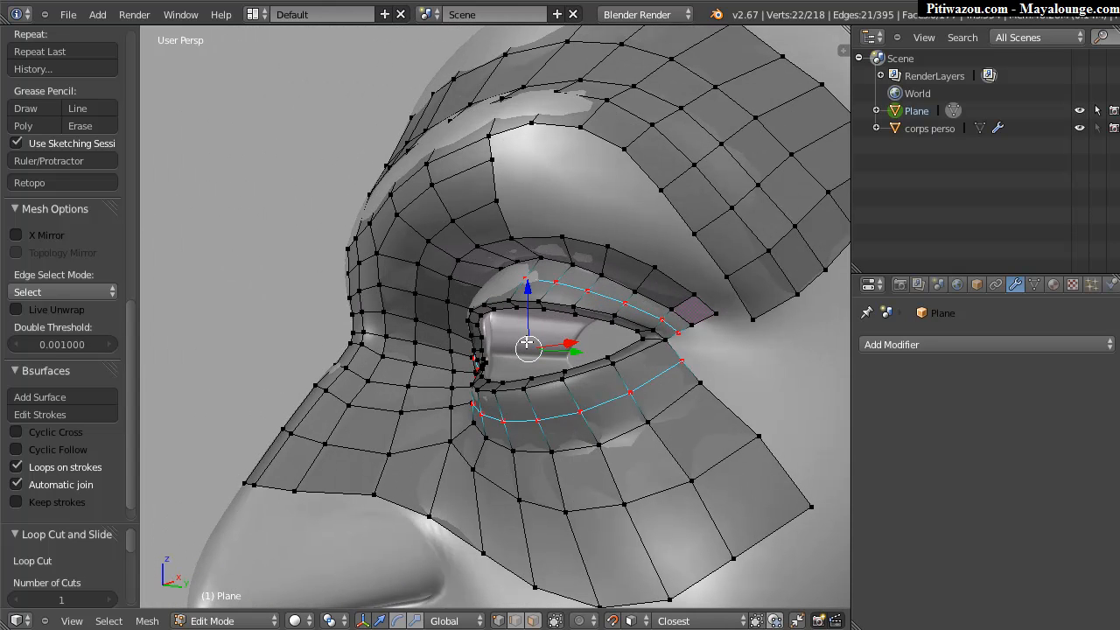
pyautogui.moveTo(507, 339); pyautogui.dragTo(568, 362, button='middle')
pyautogui.press('Tab')
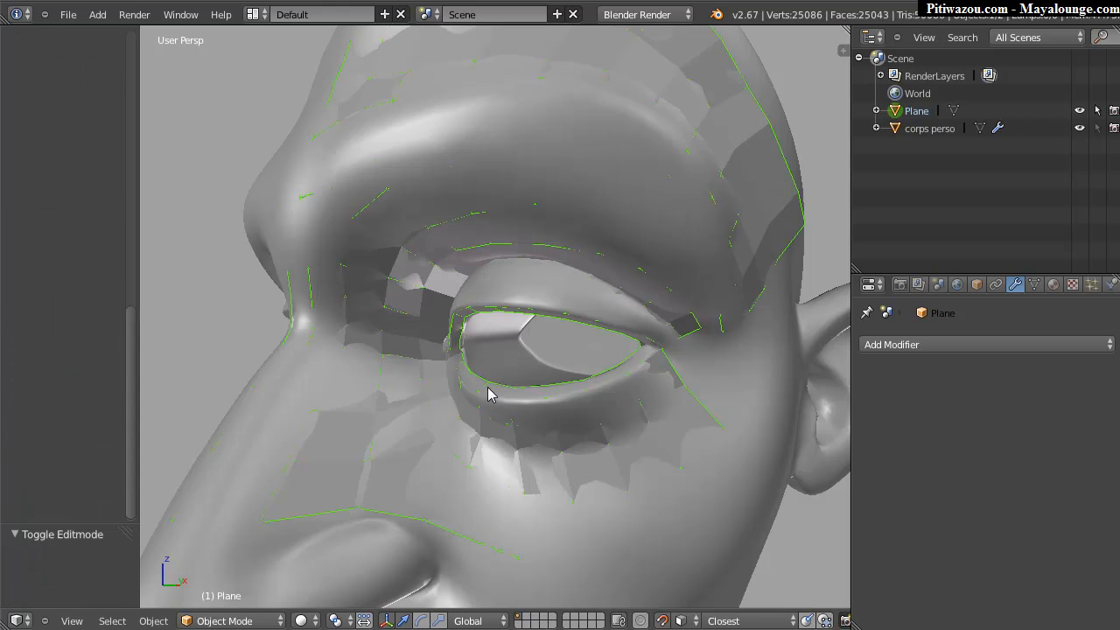
pyautogui.click(939, 345)
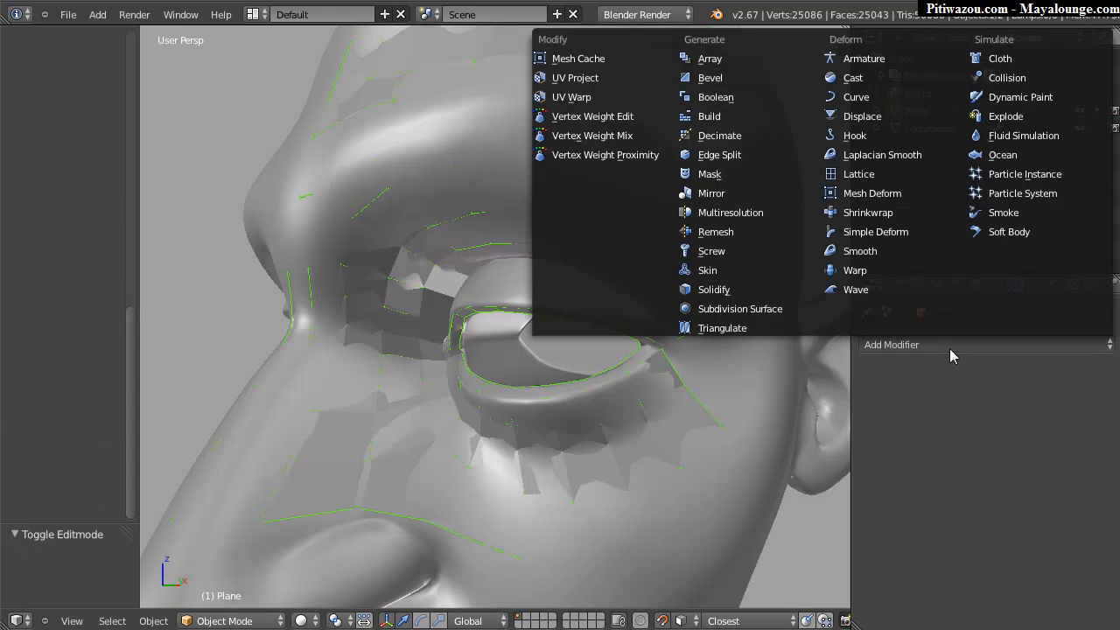
pyautogui.click(863, 214)
pyautogui.click(912, 442)
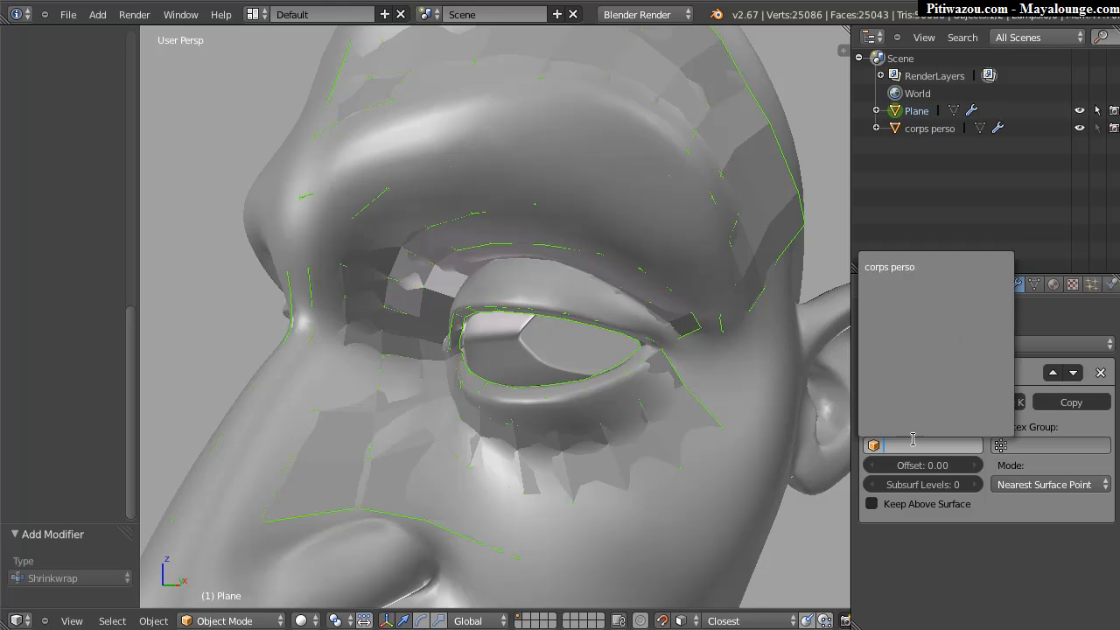
pyautogui.click(884, 267)
# Check the wrapped mesh around the eye, apply the Shrinkwrap modifier and resume mesh editing.
pyautogui.moveTo(553, 298); pyautogui.dragTo(610, 253, button='middle')
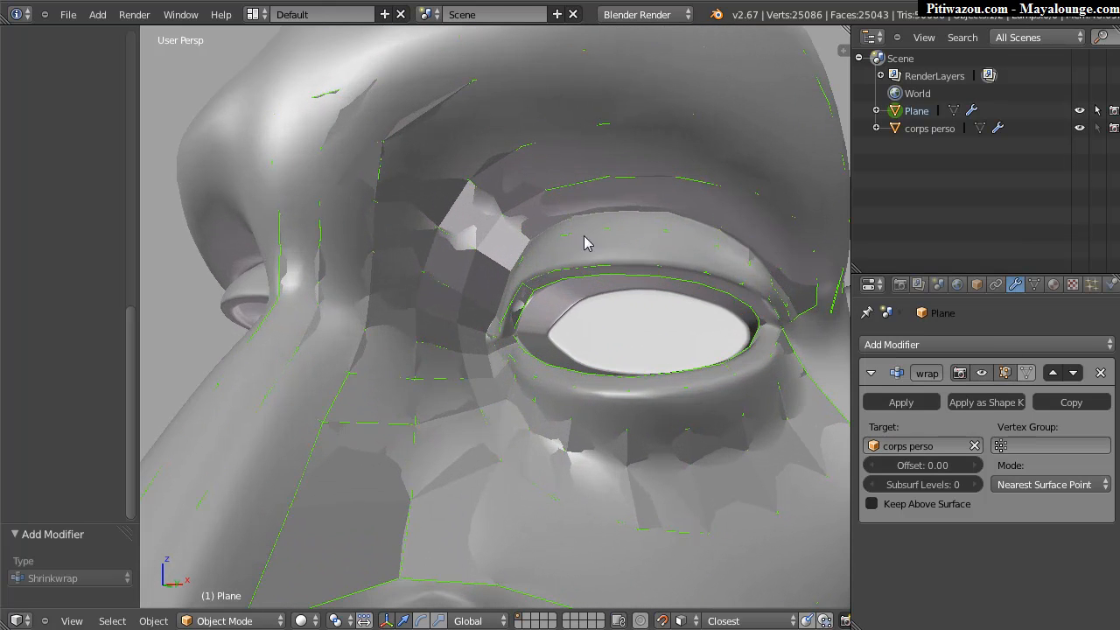
pyautogui.moveTo(754, 424); pyautogui.dragTo(608, 457, button='middle')
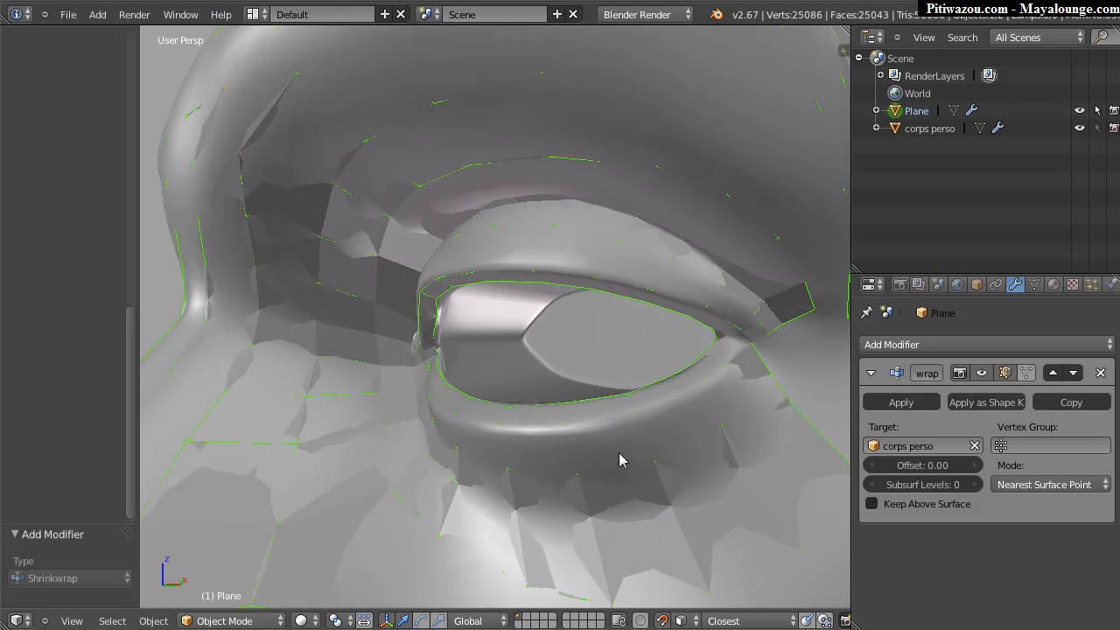
pyautogui.click(901, 402)
pyautogui.press('Tab')
# Switch to face selection, paint-select the forehead patch above the brow and delete its faces.
pyautogui.moveTo(585, 305); pyautogui.dragTo(649, 317, button='middle')
pyautogui.scroll(-3, 663, 305)
pyautogui.moveTo(628, 382); pyautogui.dragTo(627, 307, button='middle')
pyautogui.moveTo(713, 273); pyautogui.dragTo(660, 290, button='middle')
pyautogui.scroll(-1, 580, 300)
pyautogui.moveTo(508, 296); pyautogui.dragTo(564, 295, button='middle')
pyautogui.moveTo(450, 307); pyautogui.dragTo(465, 199, button='middle')
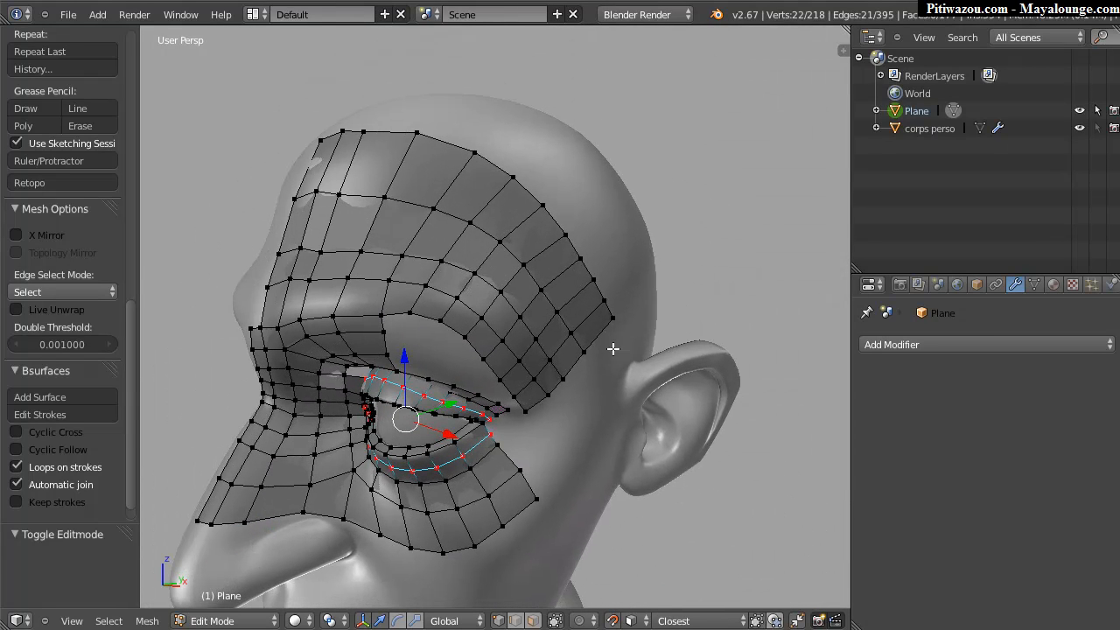
pyautogui.hotkey('ctrl', 'Tab')
pyautogui.click(468, 333)
pyautogui.press('c')
pyautogui.moveTo(286, 273)
pyautogui.mouseDown()
pyautogui.moveTo(411, 228)
pyautogui.moveTo(477, 294)
pyautogui.moveTo(534, 262)
pyautogui.moveTo(510, 358)
pyautogui.moveTo(533, 333)
pyautogui.moveTo(502, 232)
pyautogui.mouseUp()
pyautogui.press('Escape')
pyautogui.press('x')
pyautogui.press('Escape')
pyautogui.press('x')
pyautogui.click(412, 246)
# Switch to vertex selection and respace the eyelid surface's upper-edge vertices out to its outer corner.
pyautogui.moveTo(514, 279); pyautogui.dragTo(447, 251, button='middle')
pyautogui.scroll(3, 454, 253)
pyautogui.moveTo(453, 326); pyautogui.dragTo(454, 382, button='middle')
pyautogui.hotkey('ctrl', 'Tab')
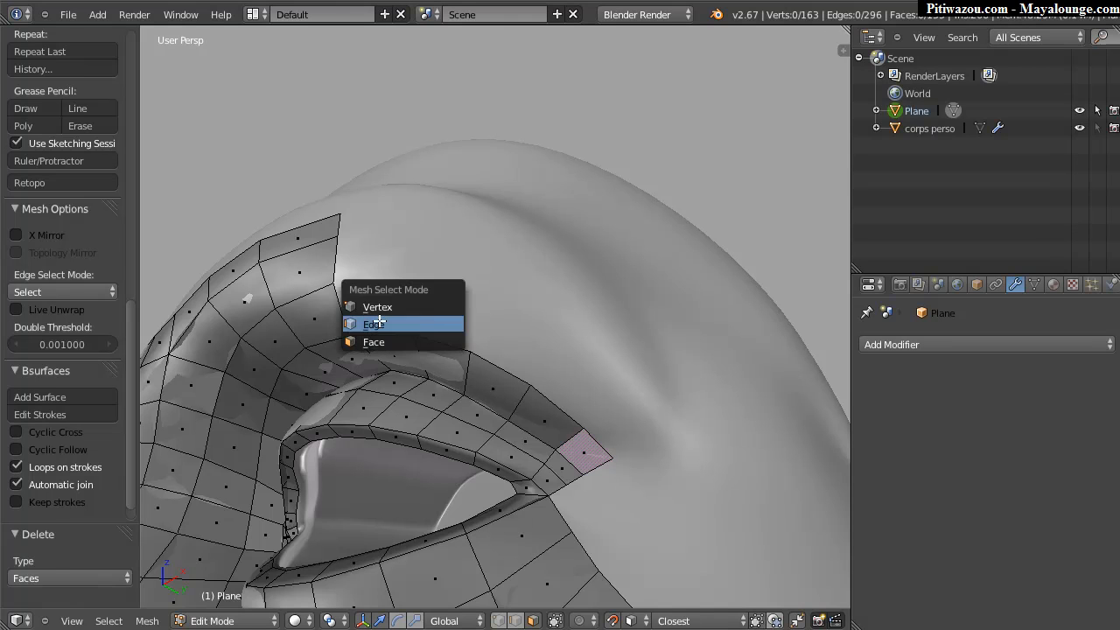
pyautogui.click(385, 306)
pyautogui.rightClick(413, 334)
pyautogui.press('g')
pyautogui.click(423, 350)
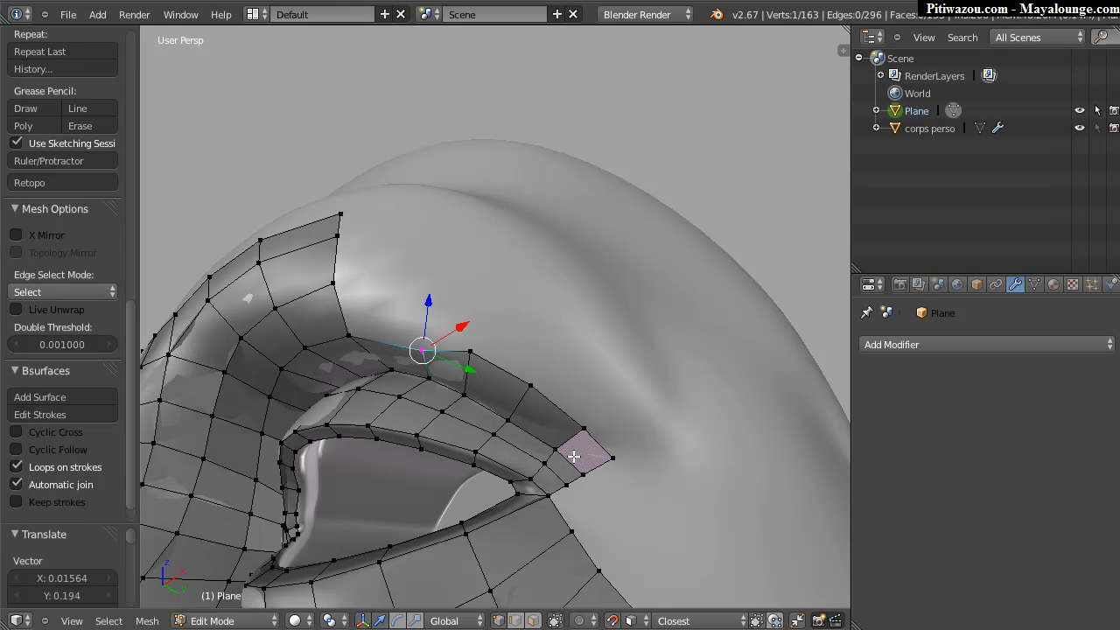
pyautogui.press('g')
pyautogui.click(525, 378)
pyautogui.press('g')
pyautogui.click(521, 405)
pyautogui.press('g')
pyautogui.click(603, 459)
pyautogui.press('g')
pyautogui.click(597, 471)
pyautogui.keyDown('shift'); pyautogui.rightClick(568, 440); pyautogui.keyUp('shift')
pyautogui.keyDown('shift'); pyautogui.rightClick(522, 405); pyautogui.keyUp('shift')
pyautogui.keyDown('shift'); pyautogui.rightClick(478, 377); pyautogui.keyUp('shift')
pyautogui.keyDown('shift'); pyautogui.rightClick(417, 348); pyautogui.keyUp('shift')
pyautogui.keyDown('shift'); pyautogui.rightClick(347, 334); pyautogui.keyUp('shift')
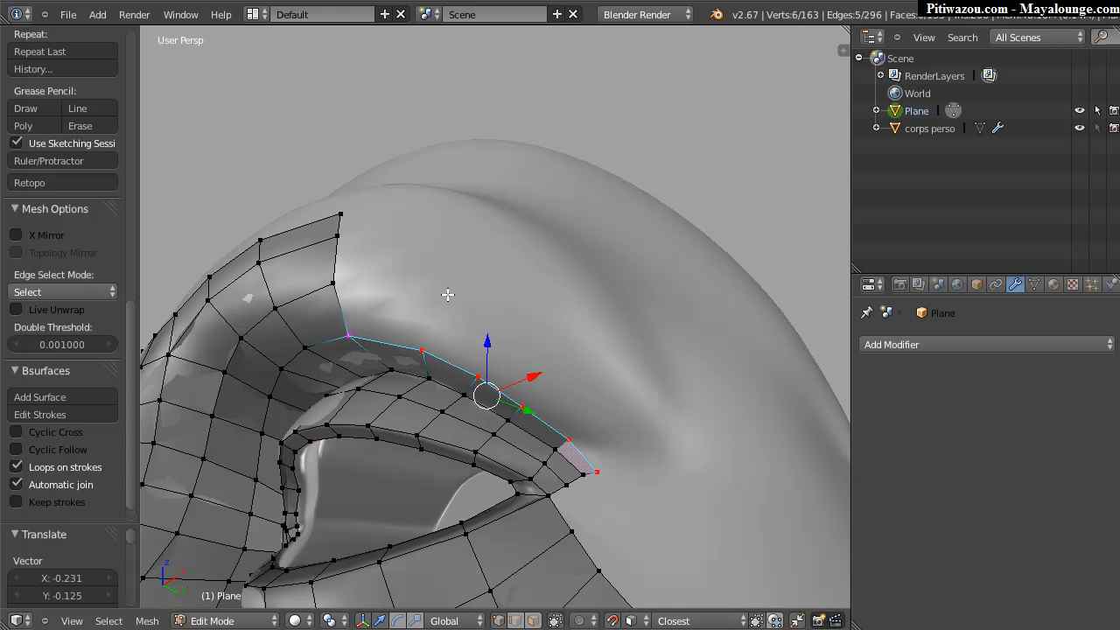
pyautogui.rightClick(348, 280)
pyautogui.press('g')
pyautogui.press('z')
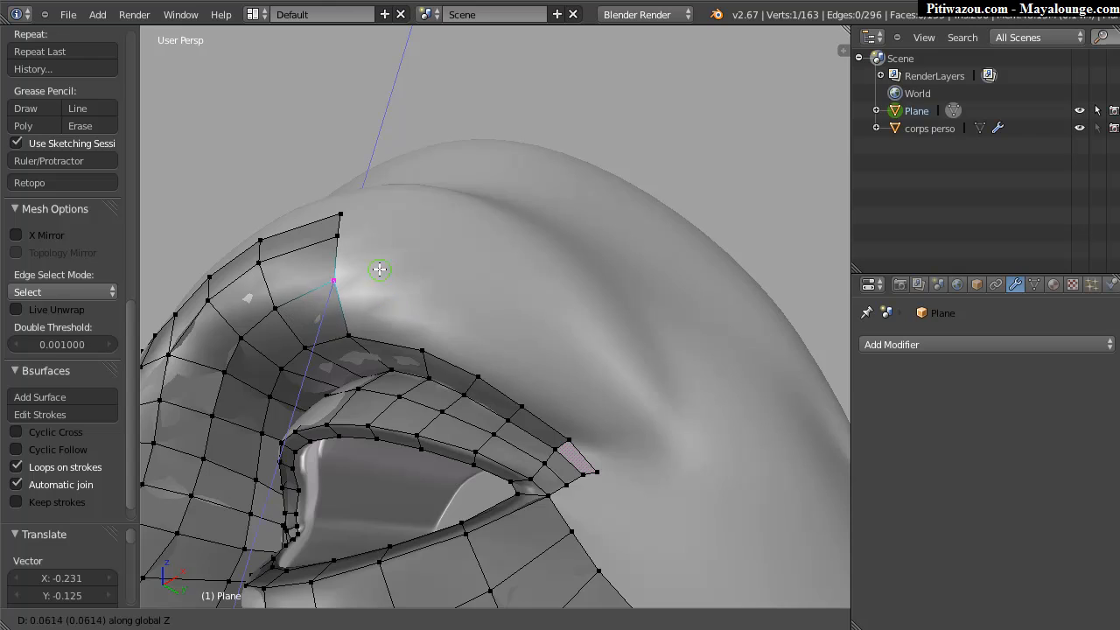
pyautogui.click(381, 271)
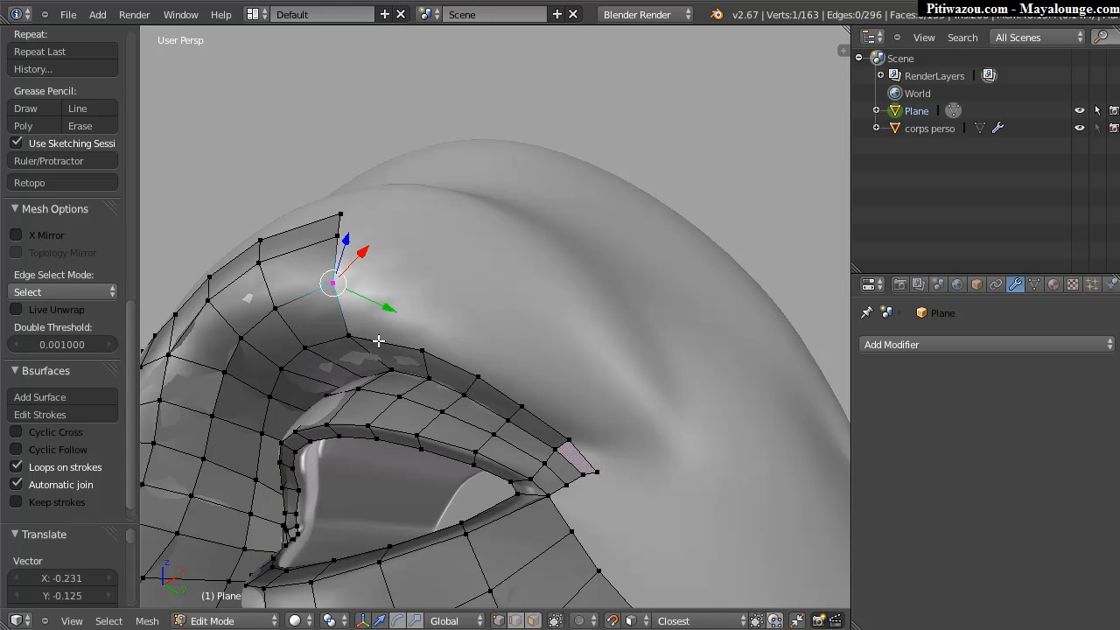
# Select the eyelid surface's upper edge row and sketch three curved strokes above it from the brow toward the temple.
pyautogui.keyDown('alt'); pyautogui.rightClick(380, 343); pyautogui.keyUp('alt')
pyautogui.moveTo(350, 280)
pyautogui.mouseDown()
pyautogui.moveTo(451, 310)
pyautogui.moveTo(553, 367)
pyautogui.mouseUp()
pyautogui.moveTo(635, 456); pyautogui.dragTo(636, 455)
pyautogui.moveTo(345, 234); pyautogui.dragTo(374, 231)
pyautogui.moveTo(499, 266); pyautogui.dragTo(604, 353)
pyautogui.moveTo(662, 438); pyautogui.dragTo(661, 438)
pyautogui.moveTo(647, 411); pyautogui.dragTo(565, 297, button='middle')
pyautogui.moveTo(308, 179)
pyautogui.mouseDown()
pyautogui.moveTo(506, 218)
pyautogui.moveTo(624, 297)
pyautogui.moveTo(697, 413)
pyautogui.mouseUp()
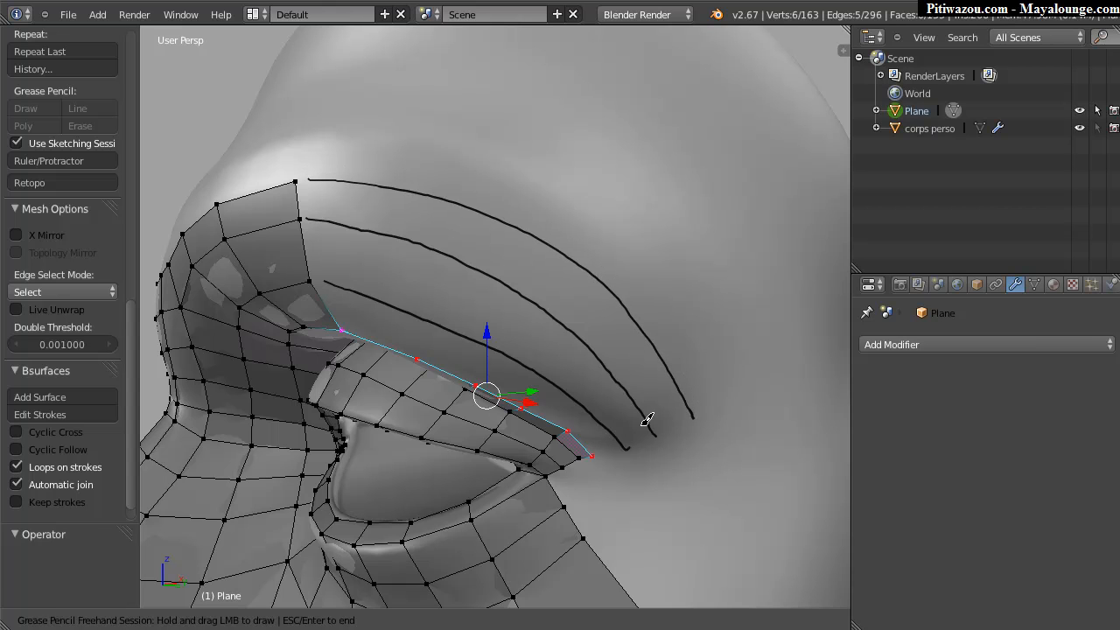
pyautogui.press('Escape')
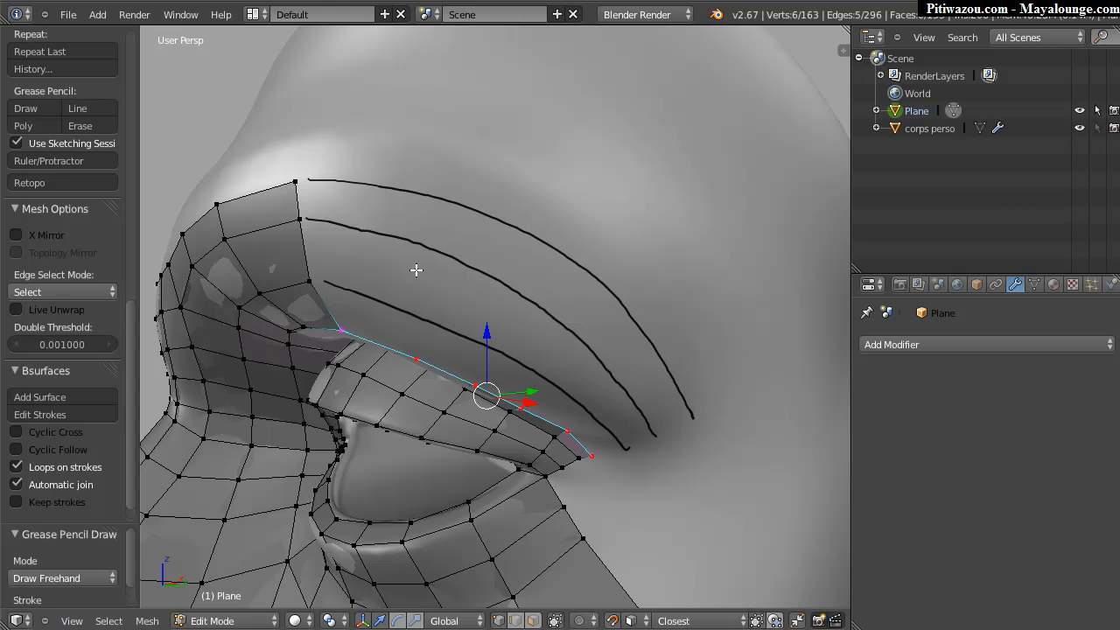
# Generate a Bsurfaces surface from the three strokes with Follow set to 1.
pyautogui.click(40, 397)
pyautogui.moveTo(520, 338)
pyautogui.mouseDown(button='middle')
pyautogui.moveTo(556, 313)
pyautogui.moveTo(531, 292)
pyautogui.mouseUp(button='middle')
pyautogui.click(14, 560)
pyautogui.click(14, 560)
# Switch snapping to vertices and weld the new surface's three inner-edge vertices to the open edge of the brow mesh.
pyautogui.moveTo(432, 295); pyautogui.dragTo(442, 293, button='middle')
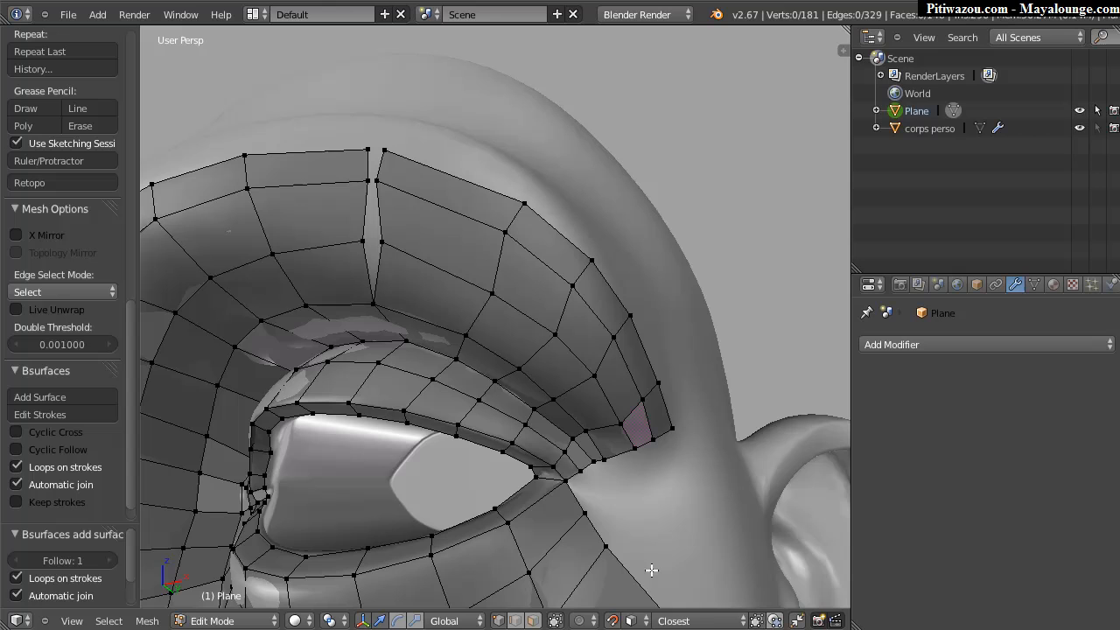
pyautogui.click(637, 620)
pyautogui.click(648, 582)
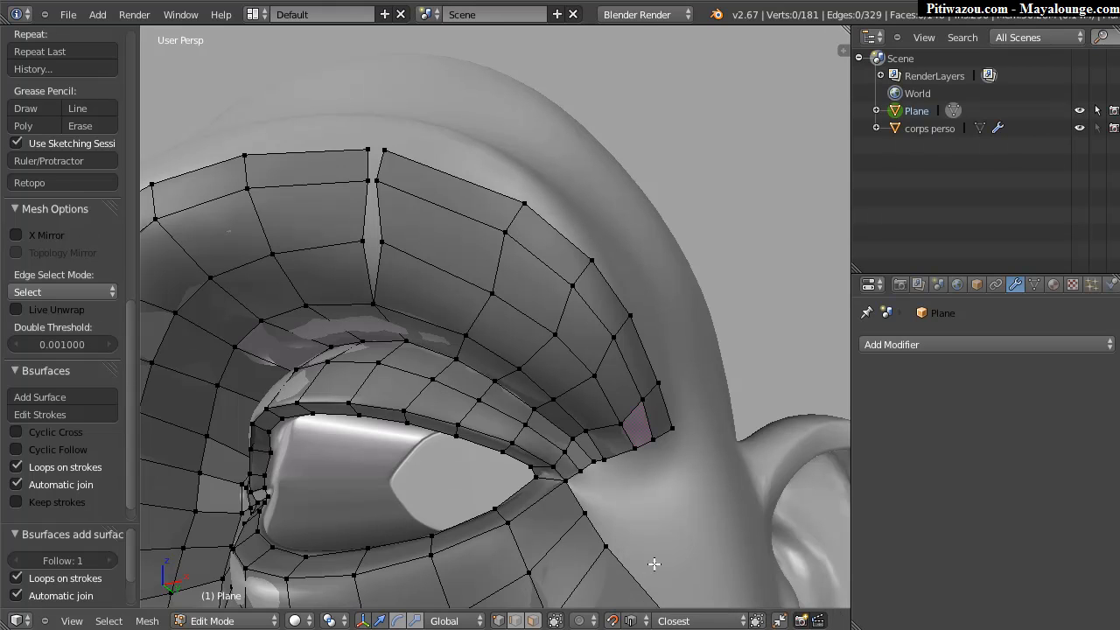
pyautogui.click(645, 622)
pyautogui.click(648, 518)
pyautogui.moveTo(391, 252); pyautogui.dragTo(364, 242, button='right')
pyautogui.moveTo(374, 184); pyautogui.dragTo(370, 181)
pyautogui.hotkey('ctrl', 'z')
pyautogui.moveTo(377, 158); pyautogui.dragTo(381, 181, button='middle')
pyautogui.moveTo(378, 142); pyautogui.dragTo(360, 137, button='right')
pyautogui.moveTo(371, 178); pyautogui.dragTo(355, 177, button='right')
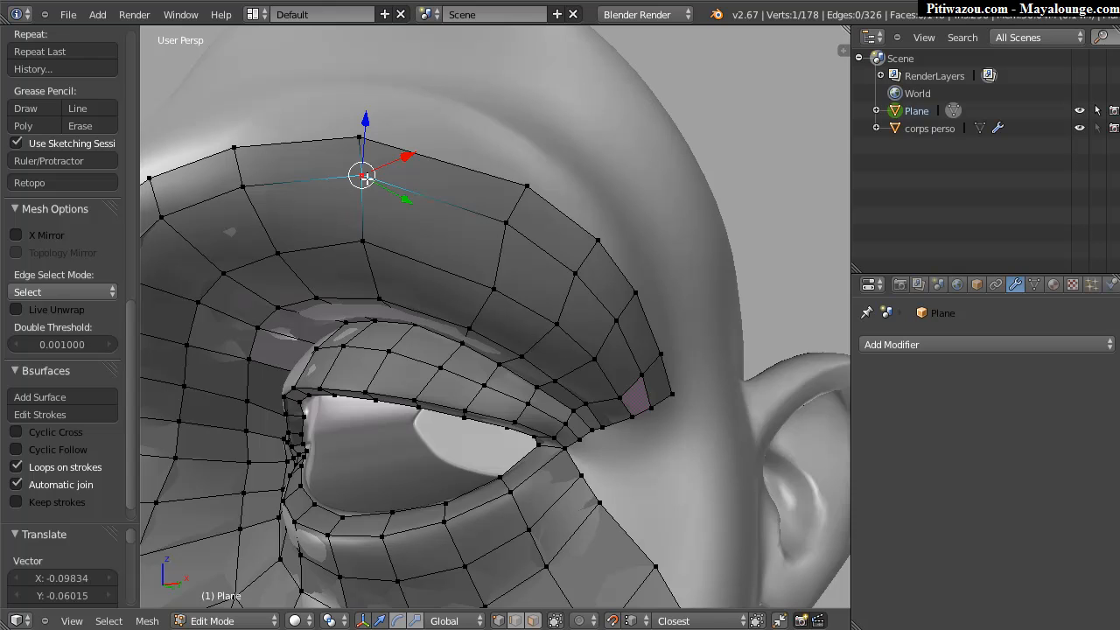
# Set snapping to Face and select the brow mesh's whole upper boundary row from the nose bridge to the outer brow end.
pyautogui.click(634, 621)
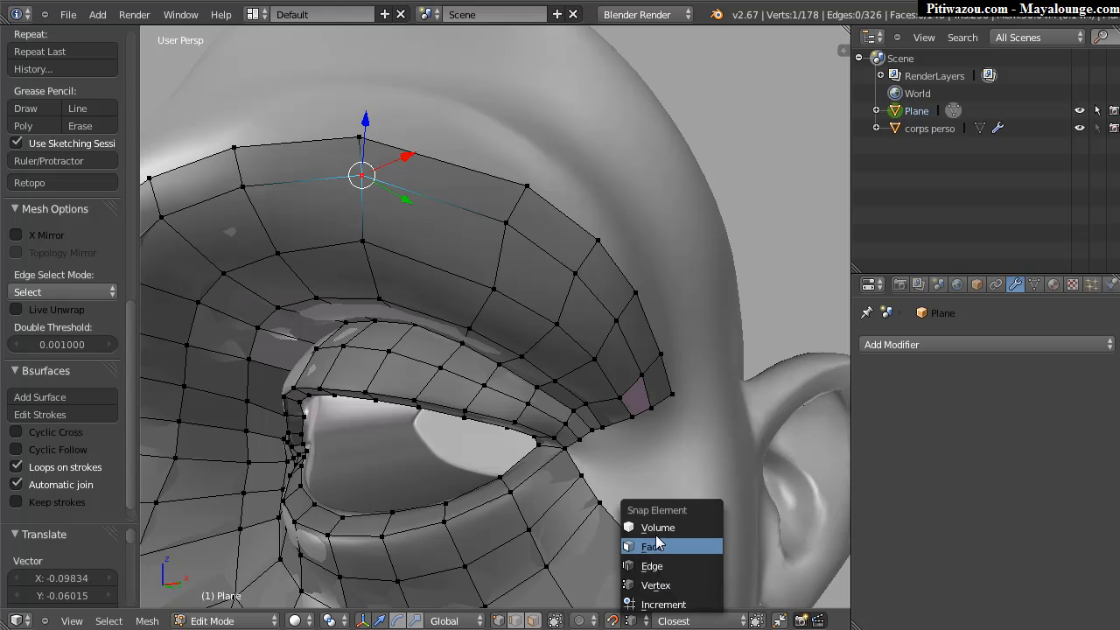
pyautogui.click(655, 544)
pyautogui.moveTo(600, 334); pyautogui.dragTo(463, 347, button='middle')
pyautogui.moveTo(406, 294); pyautogui.dragTo(445, 325, button='middle')
pyautogui.moveTo(550, 312); pyautogui.dragTo(480, 271, button='middle')
pyautogui.press('a')
pyautogui.press('c')
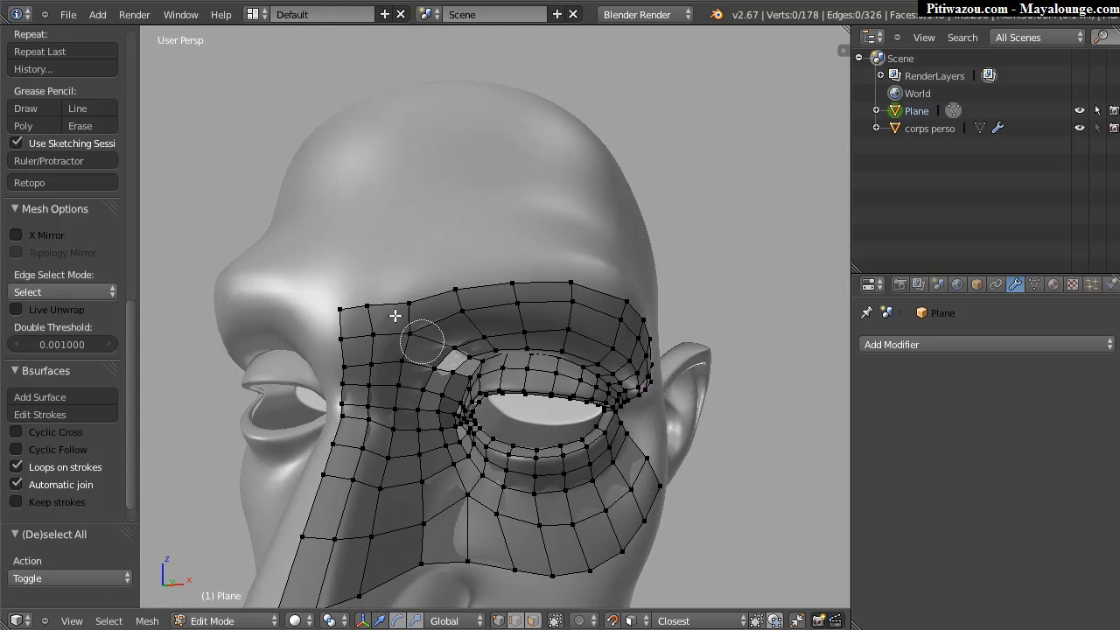
pyautogui.moveTo(331, 308)
pyautogui.mouseDown()
pyautogui.moveTo(522, 268)
pyautogui.moveTo(795, 298)
pyautogui.mouseUp()
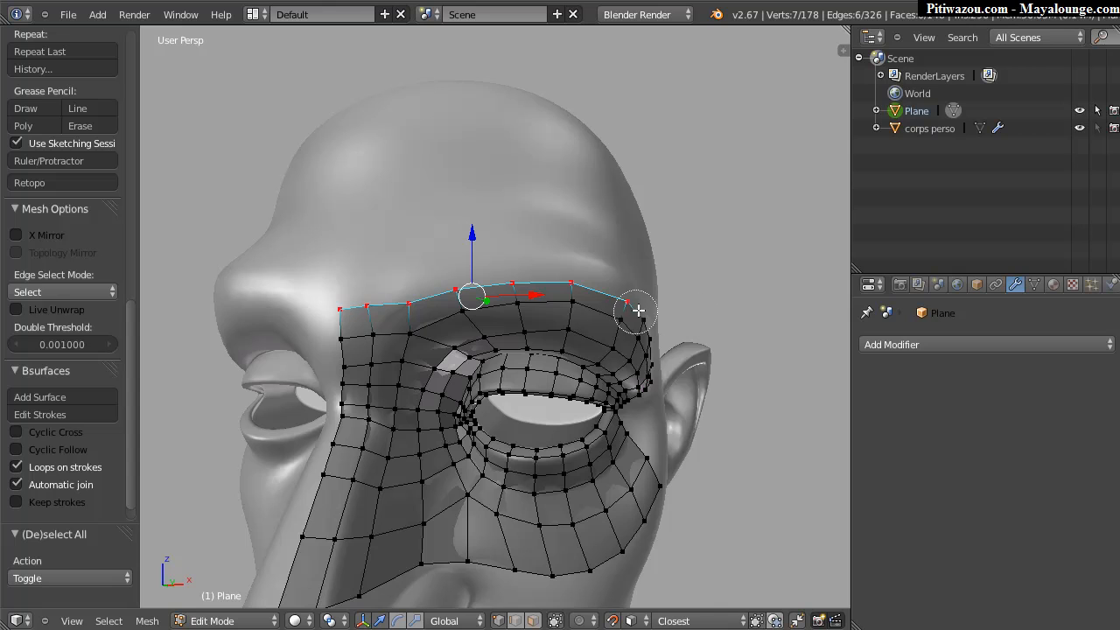
pyautogui.press('Escape')
pyautogui.moveTo(625, 306)
pyautogui.mouseDown(button='middle')
pyautogui.moveTo(581, 300)
pyautogui.moveTo(762, 337)
pyautogui.mouseUp(button='middle')
pyautogui.keyDown('shift'); pyautogui.moveTo(761, 337); pyautogui.dragTo(647, 297, button='middle'); pyautogui.keyUp('shift')
pyautogui.press('c')
pyautogui.moveTo(521, 239); pyautogui.dragTo(584, 276)
pyautogui.moveTo(638, 328); pyautogui.dragTo(618, 325)
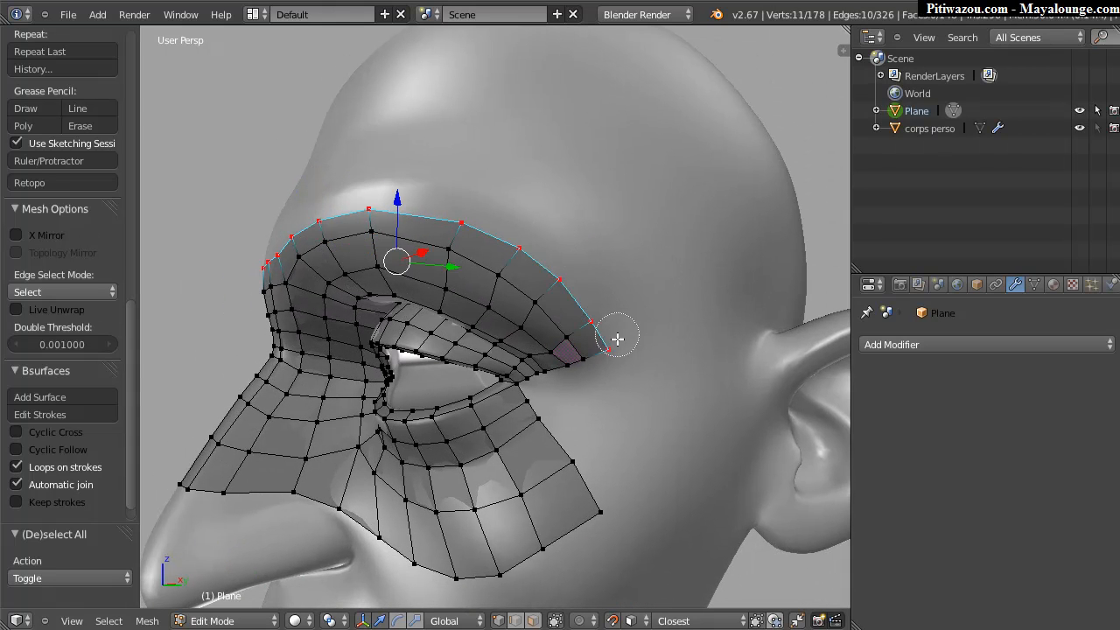
pyautogui.moveTo(676, 279); pyautogui.dragTo(469, 236, button='middle')
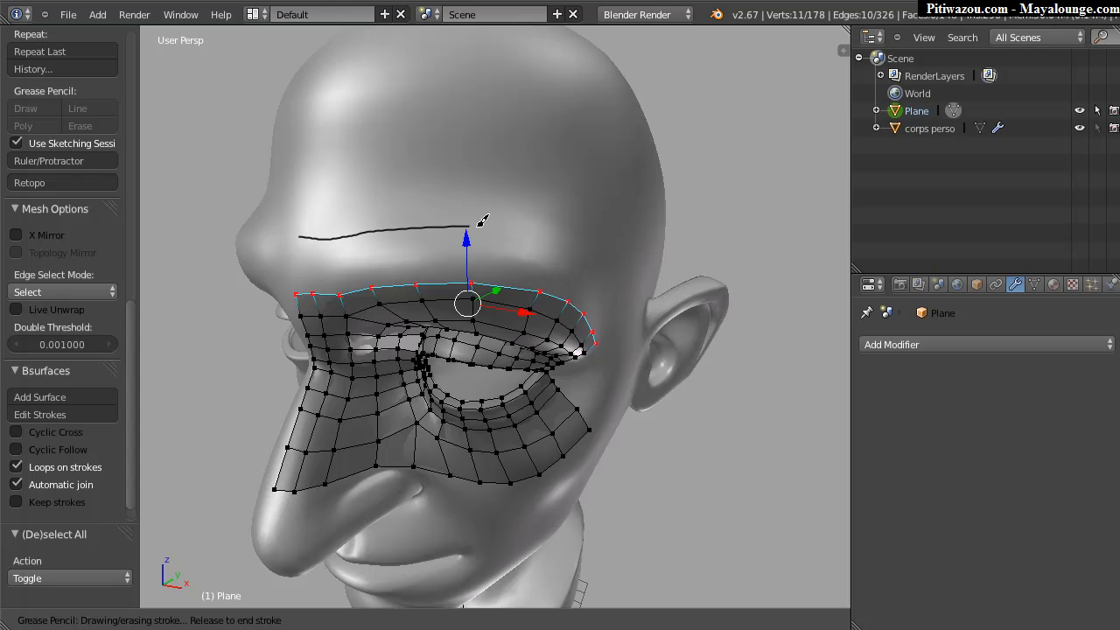
# Sketch two curved strokes across the forehead above the brow mesh, from the centre line toward the temple.
pyautogui.moveTo(622, 310); pyautogui.dragTo(622, 310)
pyautogui.moveTo(314, 182); pyautogui.dragTo(329, 177)
pyautogui.moveTo(622, 242); pyautogui.dragTo(636, 275)
pyautogui.moveTo(732, 265)
pyautogui.mouseDown(button='middle')
pyautogui.moveTo(623, 238)
pyautogui.moveTo(673, 253)
pyautogui.moveTo(472, 299)
pyautogui.mouseUp(button='middle')
pyautogui.press('Escape')
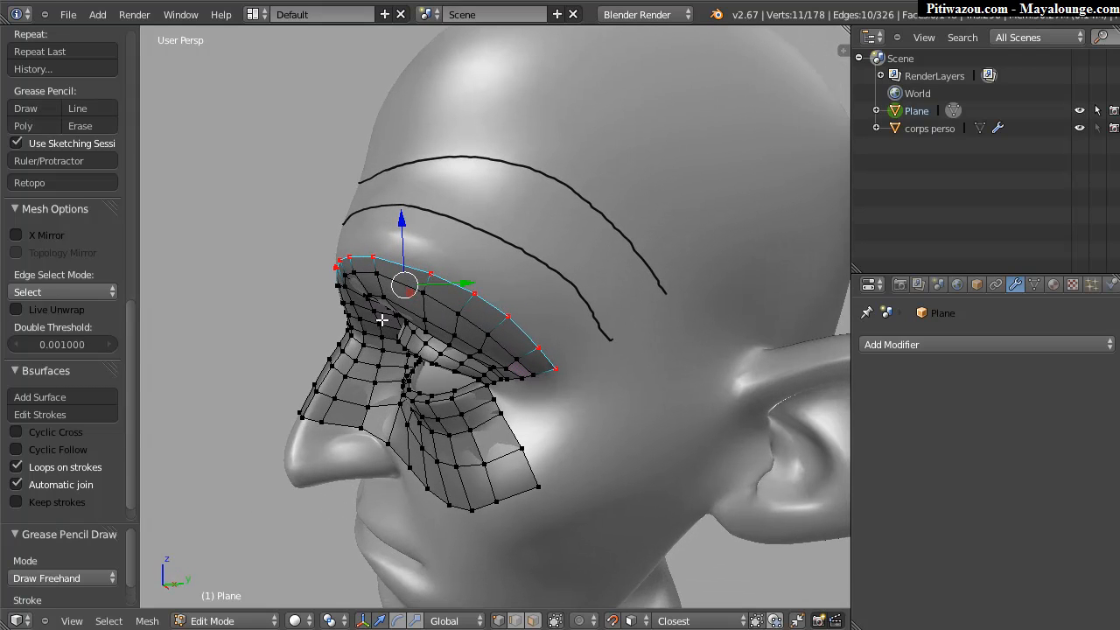
# Generate a Bsurfaces surface from the brow edge and forehead strokes with Follow set to 2.
pyautogui.click(43, 396)
pyautogui.moveTo(473, 288); pyautogui.dragTo(546, 234, button='middle')
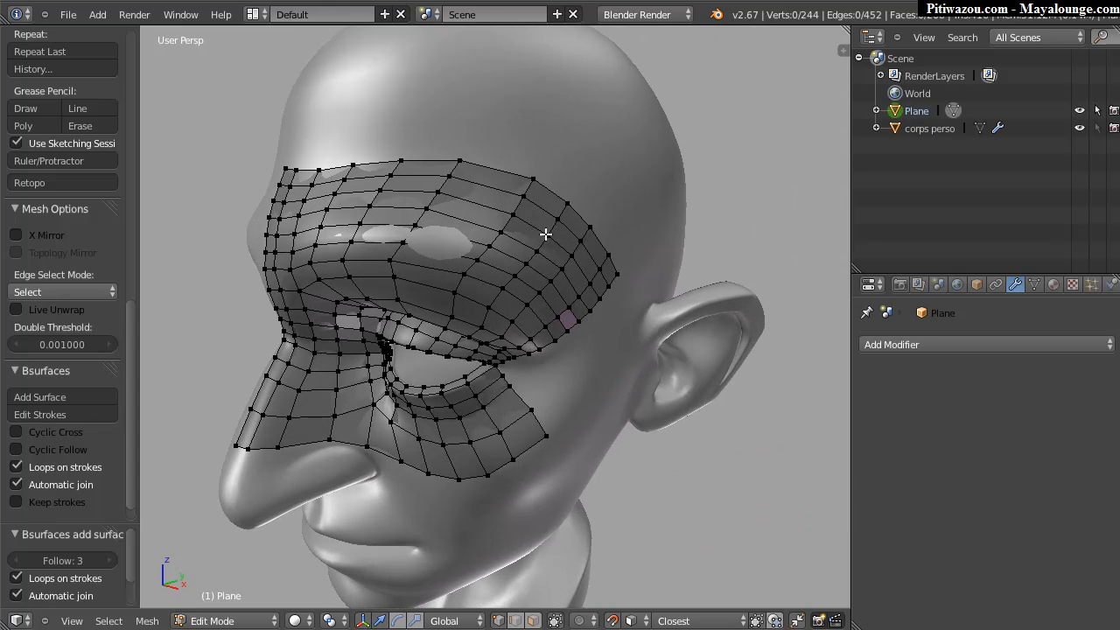
pyautogui.click(29, 558)
pyautogui.click(28, 558)
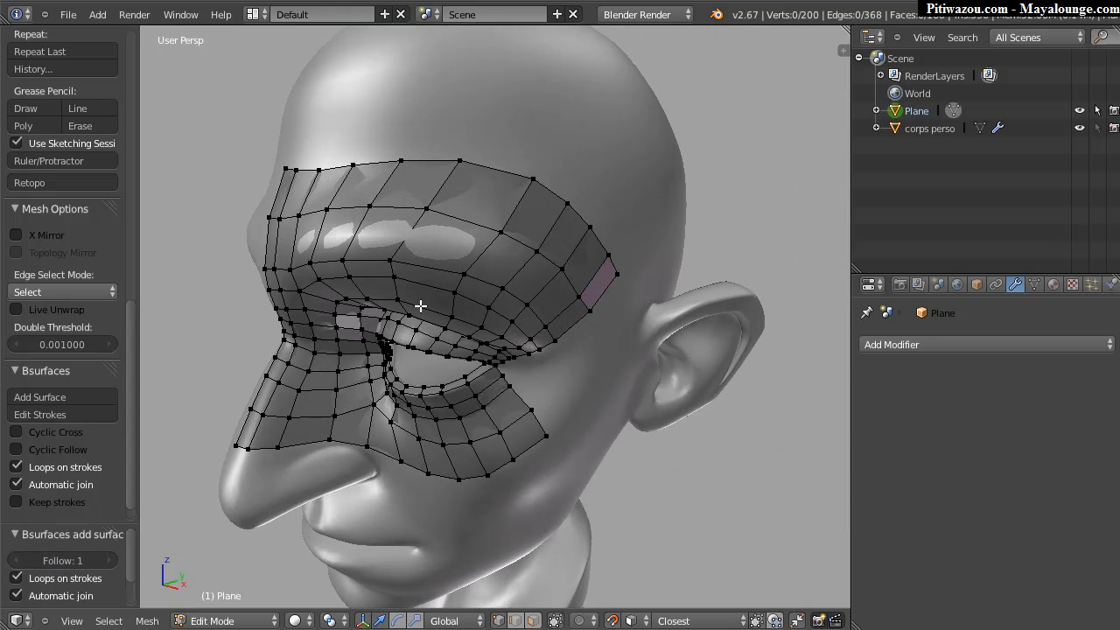
pyautogui.click(108, 564)
# Reposition the vertices along the lower cheek boundary under the eye to even out the quads.
pyautogui.moveTo(460, 235); pyautogui.dragTo(494, 289, button='middle')
pyautogui.scroll(3, 371, 273)
pyautogui.moveTo(472, 280); pyautogui.dragTo(451, 272, button='right')
pyautogui.moveTo(528, 299); pyautogui.dragTo(491, 286, button='right')
pyautogui.moveTo(575, 311); pyautogui.dragTo(534, 316, button='right')
pyautogui.moveTo(560, 254); pyautogui.dragTo(546, 254, button='right')
pyautogui.moveTo(621, 312); pyautogui.dragTo(602, 322, button='right')
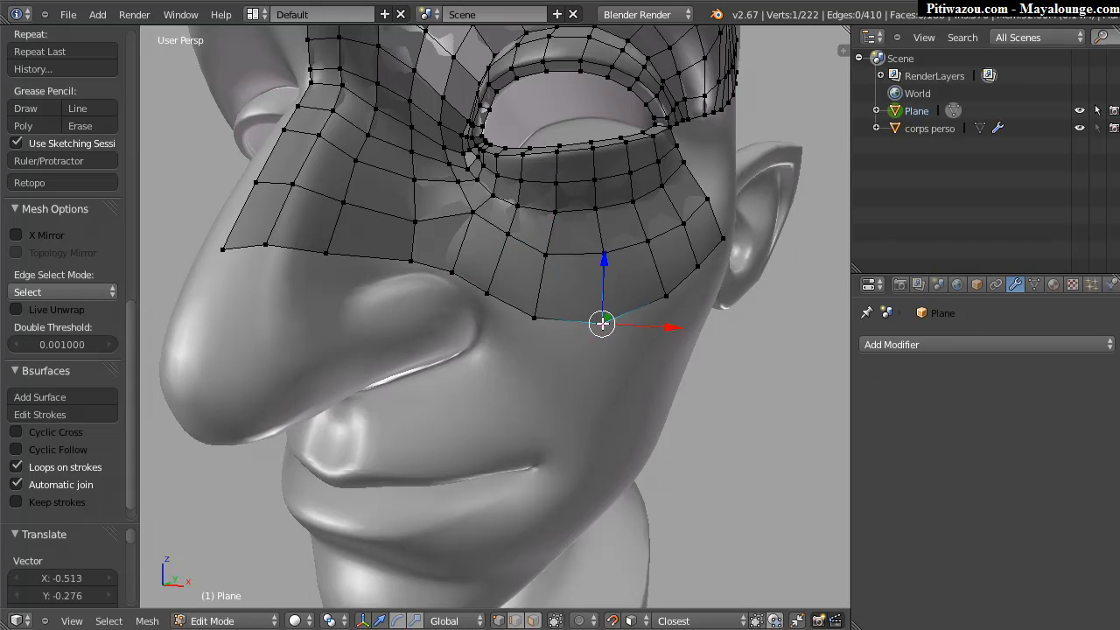
# Leave mesh editing and add a Mirror modifier on the X axis with Clipping enabled to the retopology mesh.
pyautogui.moveTo(578, 333); pyautogui.dragTo(341, 422, button='middle')
pyautogui.press('Tab')
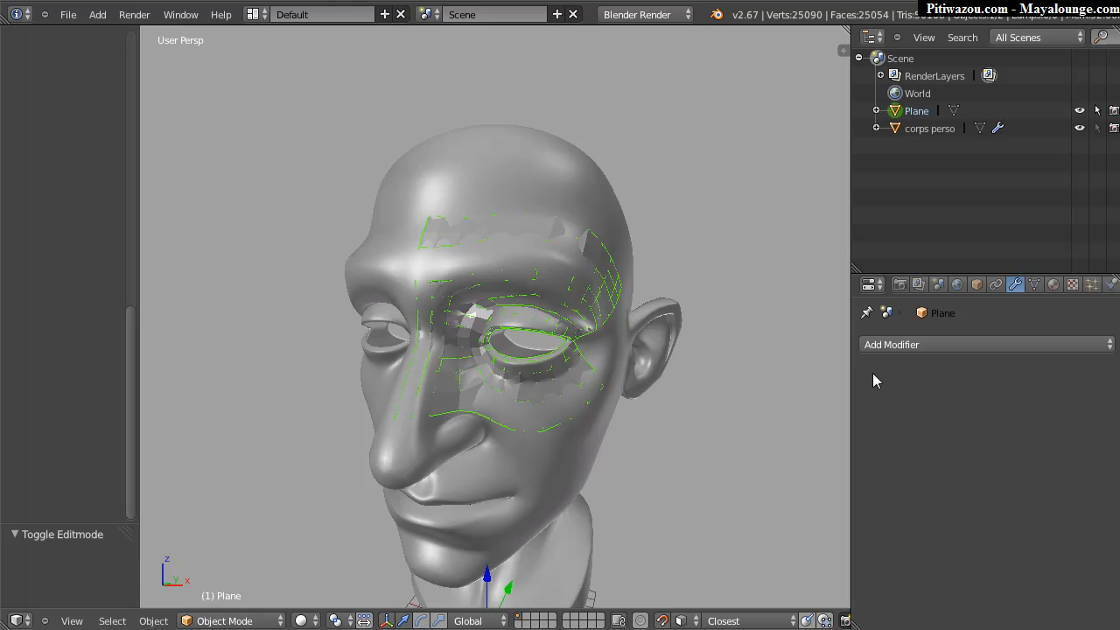
pyautogui.click(943, 347)
pyautogui.click(806, 188)
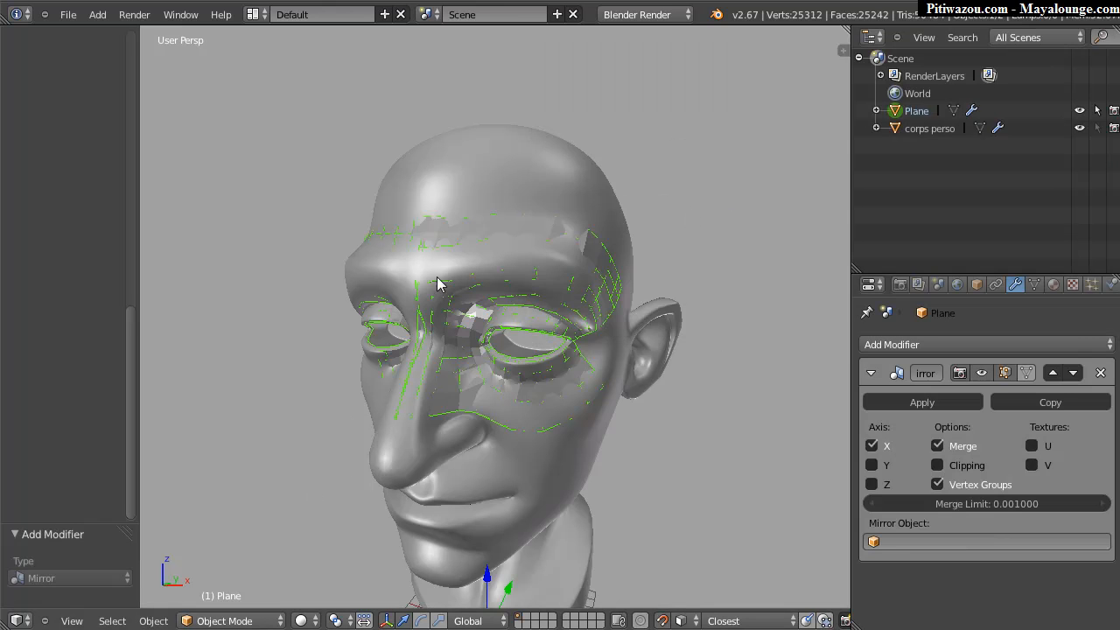
pyautogui.moveTo(440, 284); pyautogui.dragTo(488, 282, button='middle')
pyautogui.scroll(3, 460, 275)
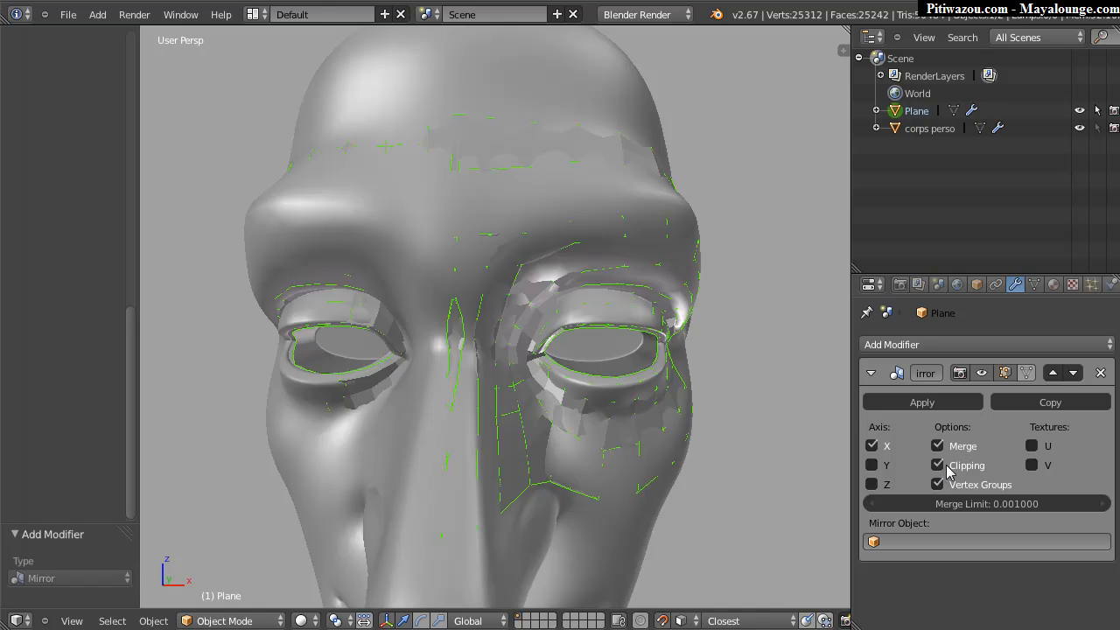
pyautogui.scroll(1, 528, 300)
# Resume mesh editing and snap the three centre-line vertices at the root of the nose to the mirror plane.
pyautogui.moveTo(528, 300); pyautogui.dragTo(512, 315, button='middle')
pyautogui.press('Tab')
pyautogui.moveTo(396, 334); pyautogui.dragTo(402, 310, button='middle')
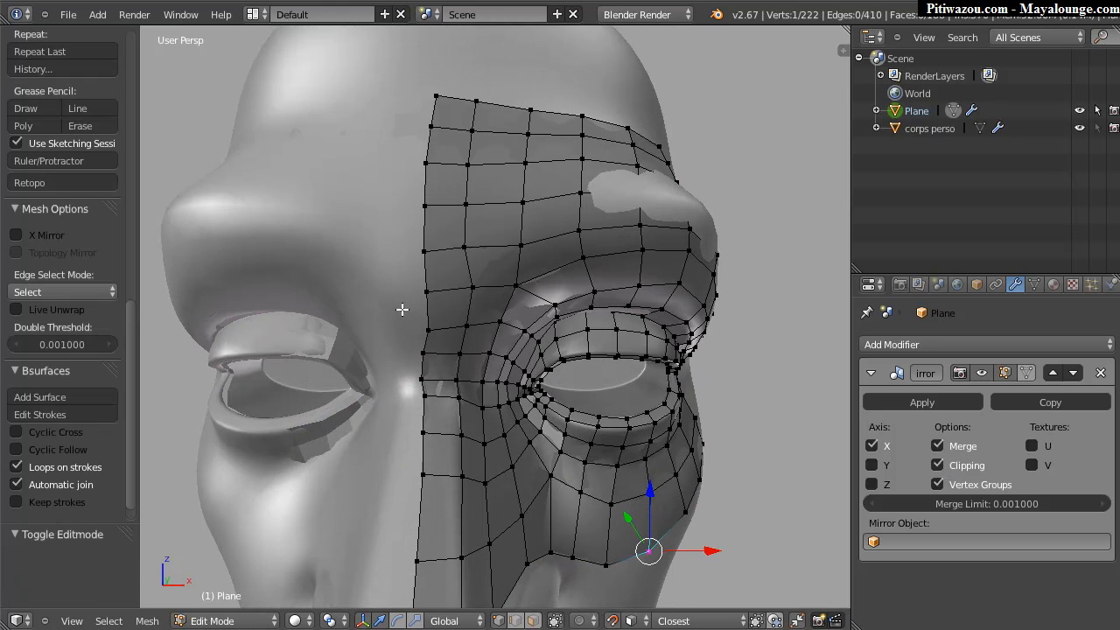
pyautogui.rightClick(423, 349)
pyautogui.moveTo(427, 357); pyautogui.dragTo(399, 350, button='right')
pyautogui.press('g')
pyautogui.click(428, 351)
pyautogui.press('g')
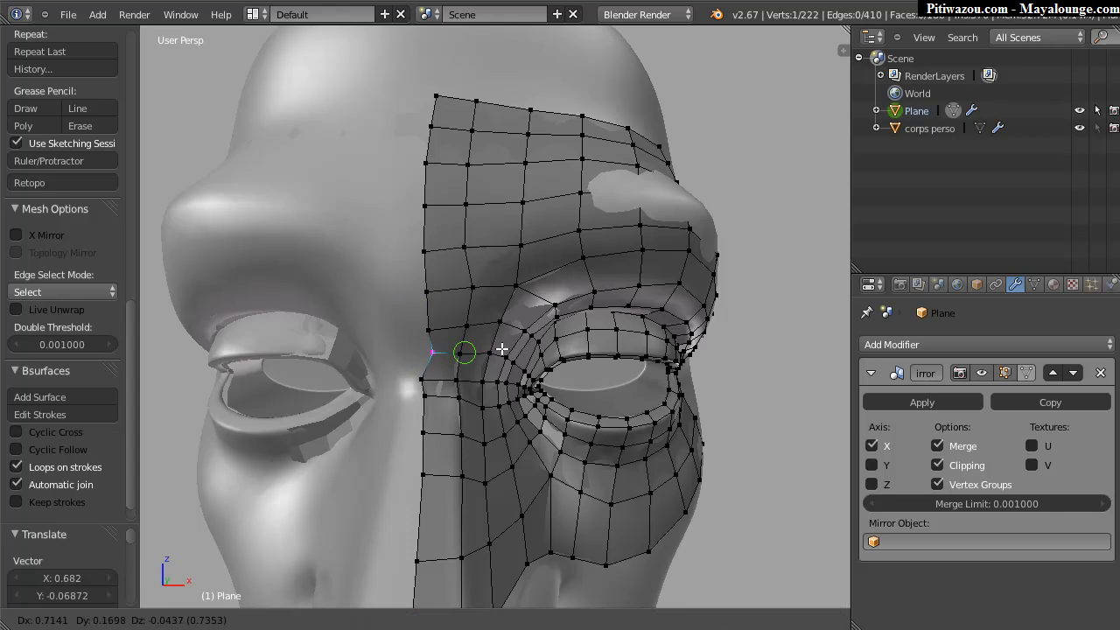
pyautogui.click(446, 353)
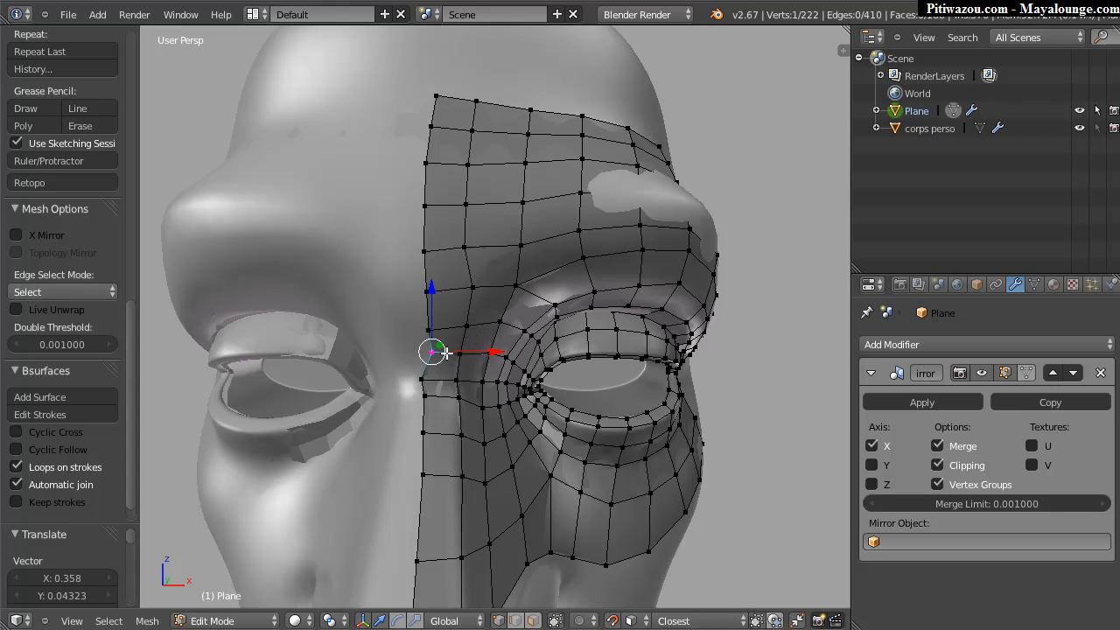
pyautogui.press('g')
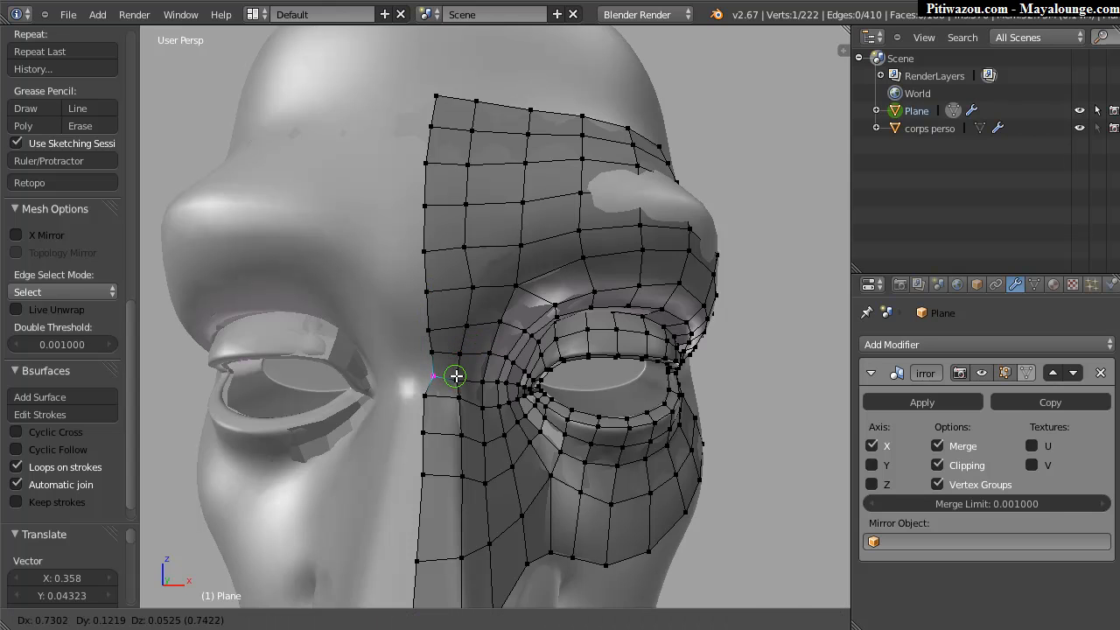
pyautogui.click(454, 375)
pyautogui.press('g')
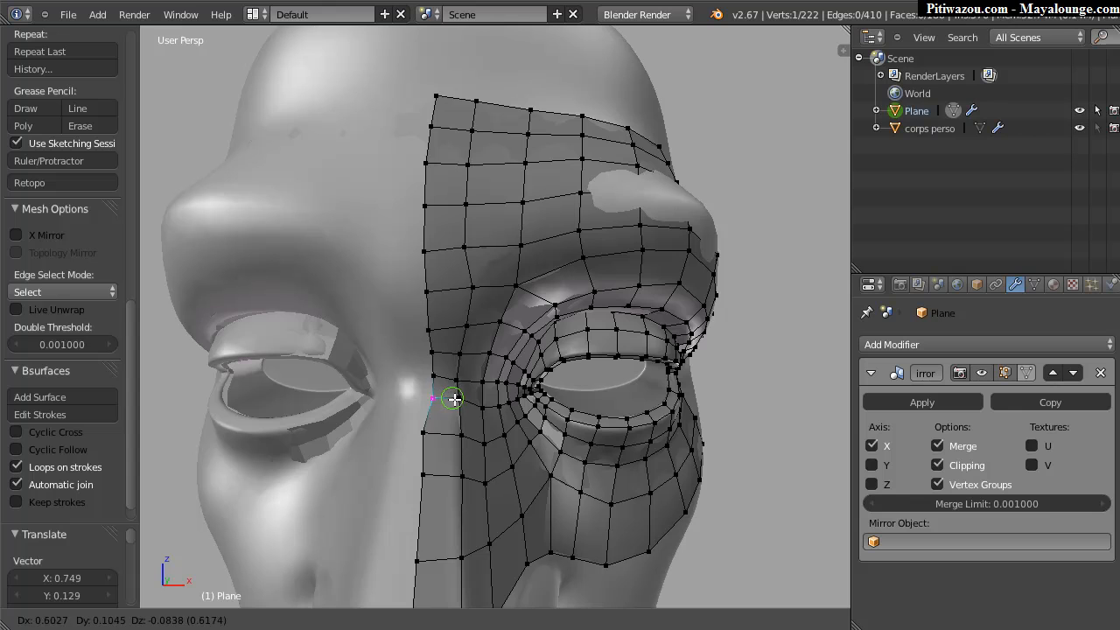
pyautogui.click(447, 398)
# Snap the three centre-line vertices further down the nose bridge to the mirror plane.
pyautogui.rightClick(437, 430)
pyautogui.press('g')
pyautogui.click(449, 429)
pyautogui.rightClick(424, 477)
pyautogui.press('g')
pyautogui.click(447, 473)
pyautogui.rightClick(420, 558)
pyautogui.press('g')
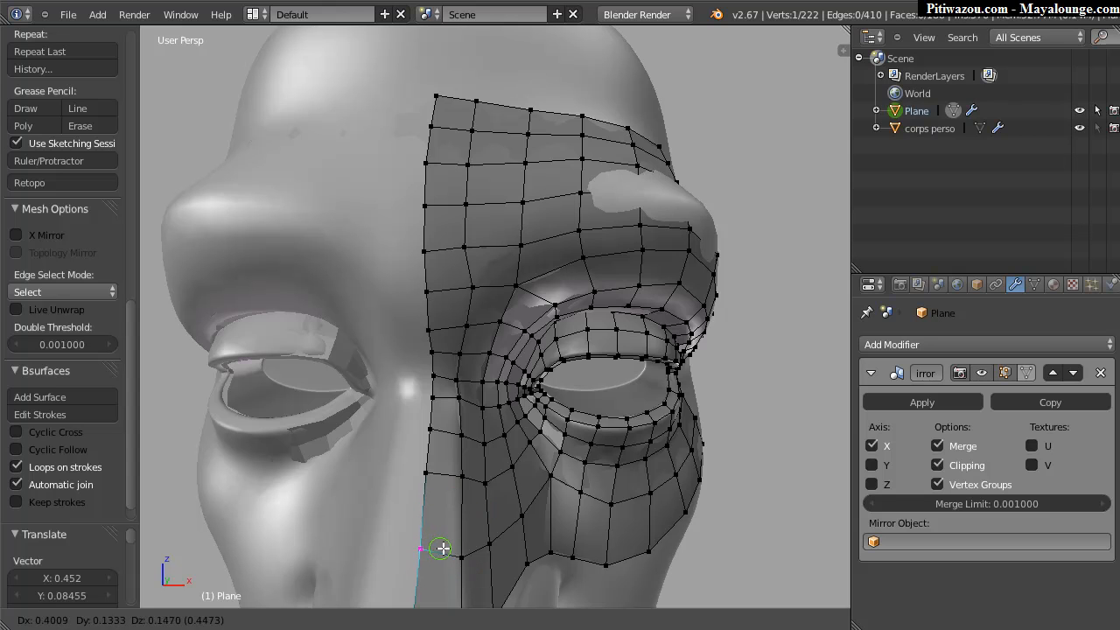
pyautogui.click(442, 553)
# Switch to the front orthographic view and align the lowest centre-line nose vertex with the mirror plane.
pyautogui.moveTo(458, 487); pyautogui.dragTo(451, 419, button='middle')
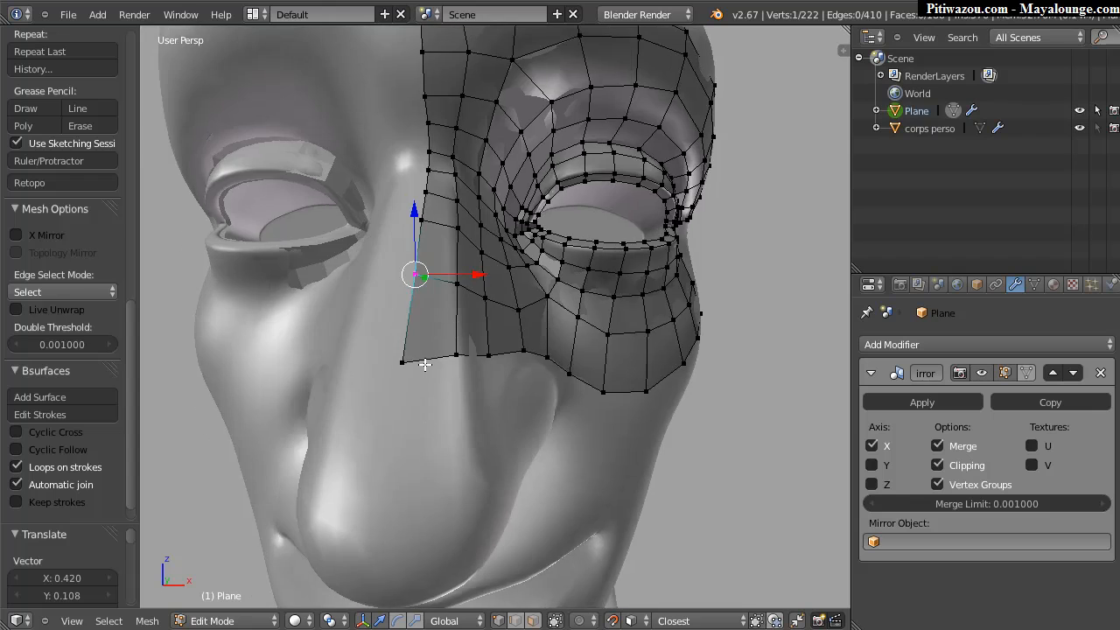
pyautogui.press('KP_1')
pyautogui.moveTo(425, 271); pyautogui.dragTo(417, 245, button='middle')
pyautogui.press('KP_1')
pyautogui.press('KP_5')
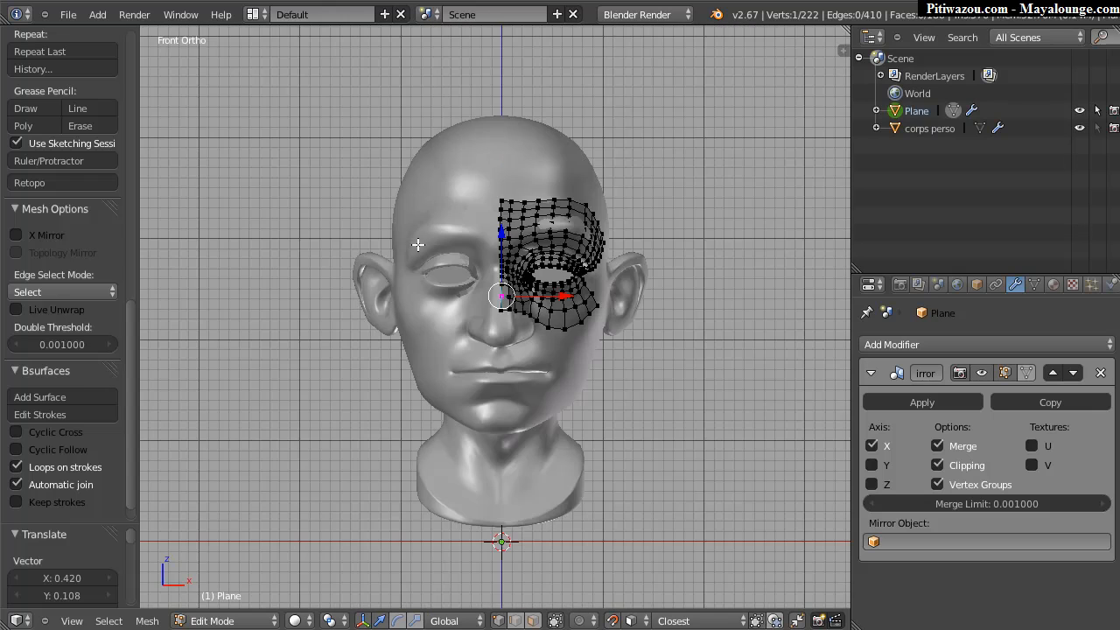
pyautogui.scroll(7, 586, 232)
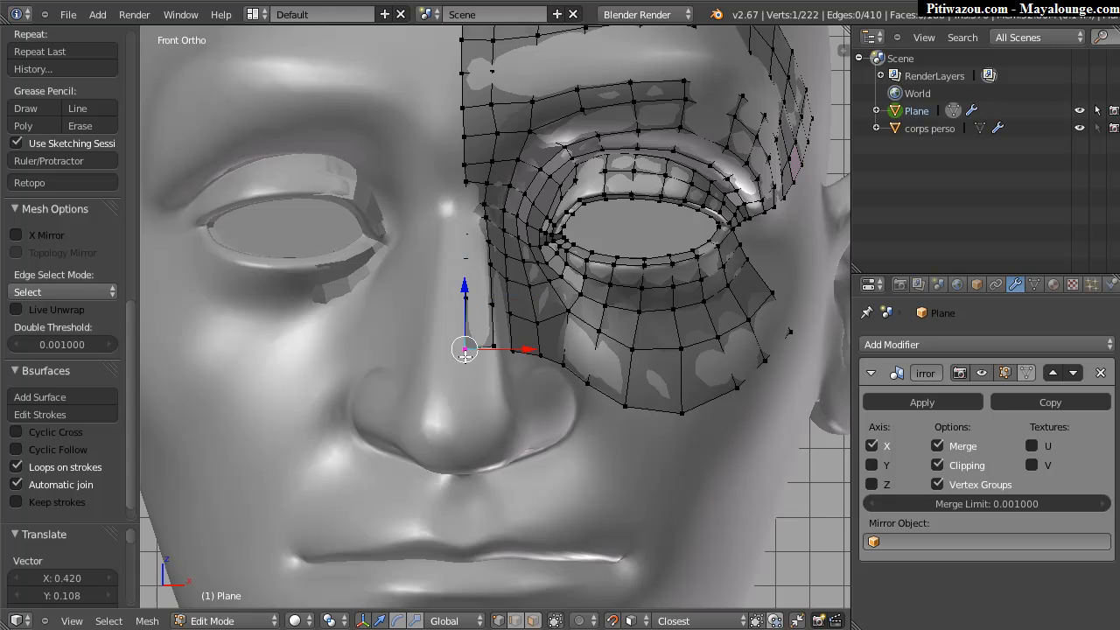
pyautogui.press('g')
pyautogui.click(471, 344)
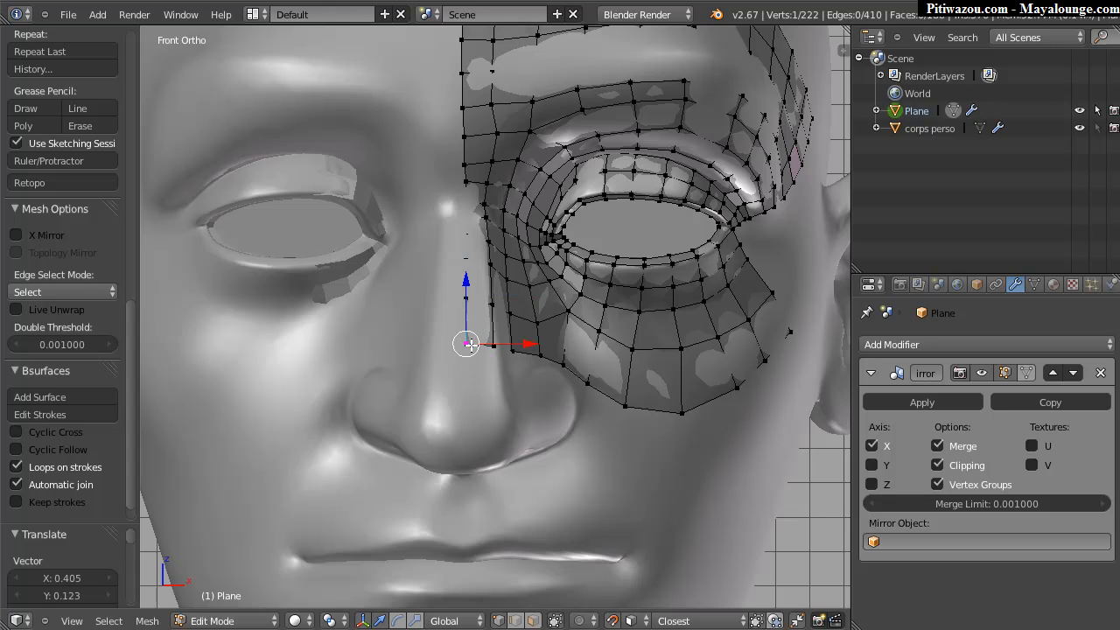
# Adjust the centre-line vertex just below the root of the nose so it sits evenly between its neighbours.
pyautogui.moveTo(496, 225); pyautogui.dragTo(498, 259, button='middle')
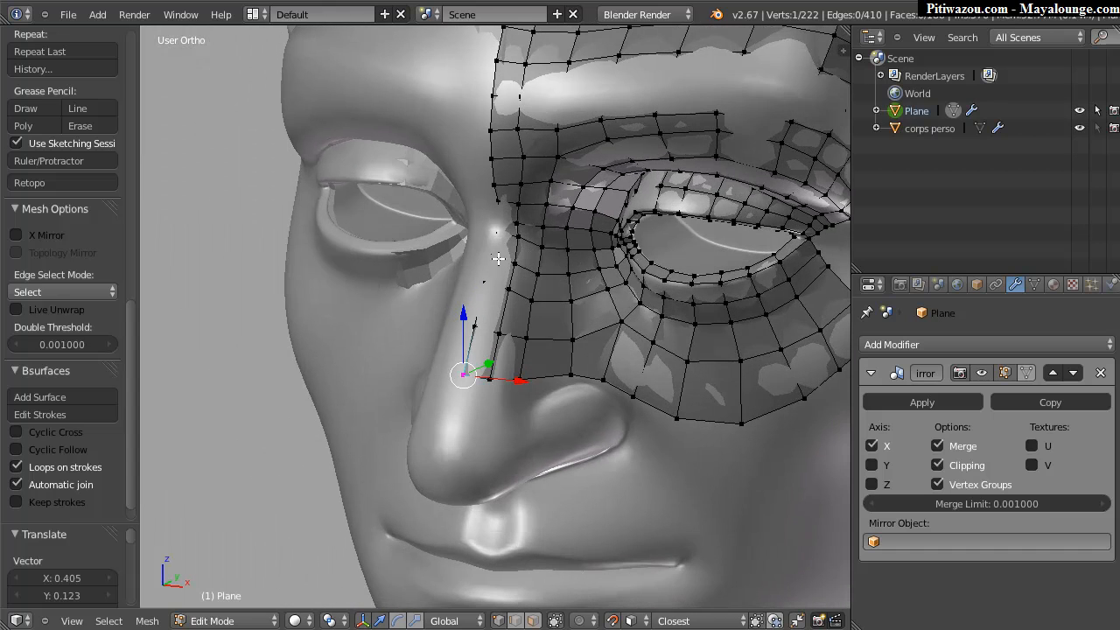
pyautogui.rightClick(486, 252)
pyautogui.press('g')
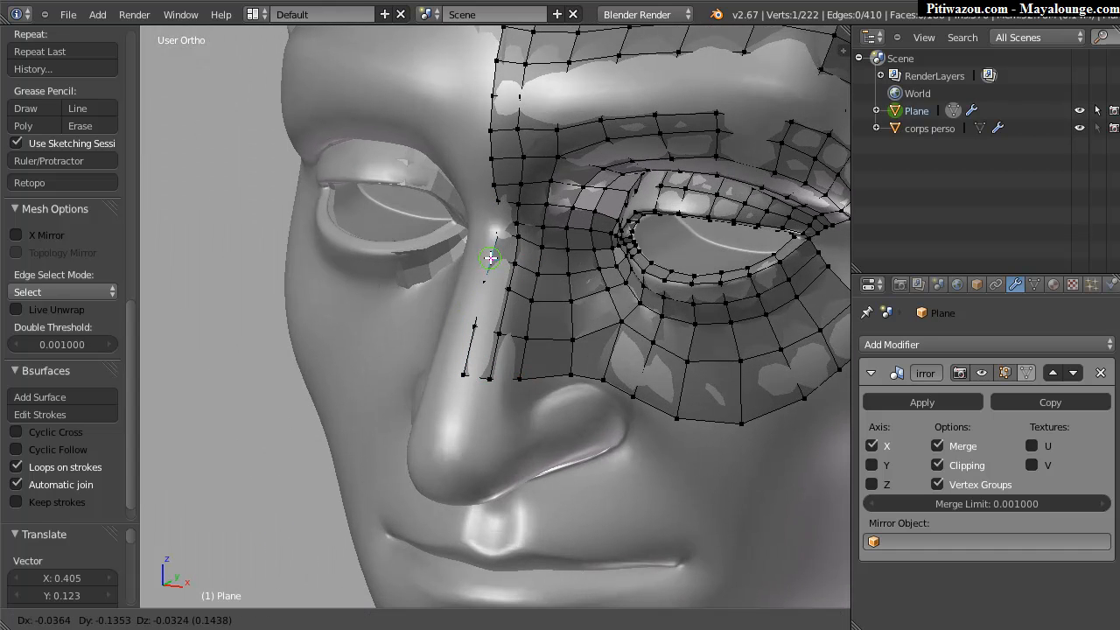
pyautogui.click(491, 255)
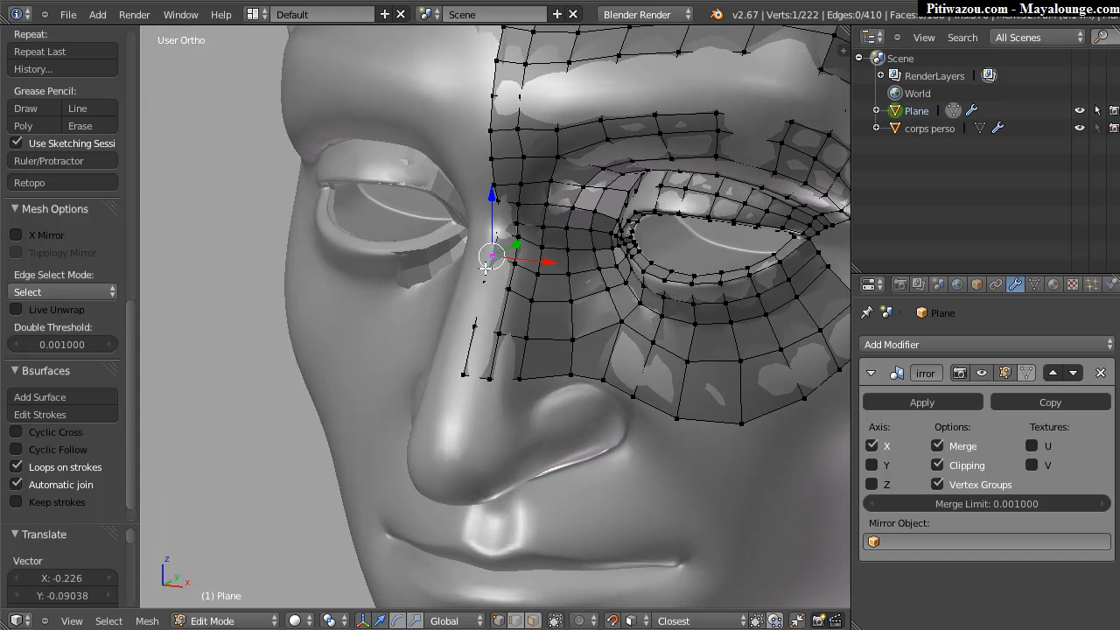
pyautogui.press('g')
pyautogui.click(497, 259)
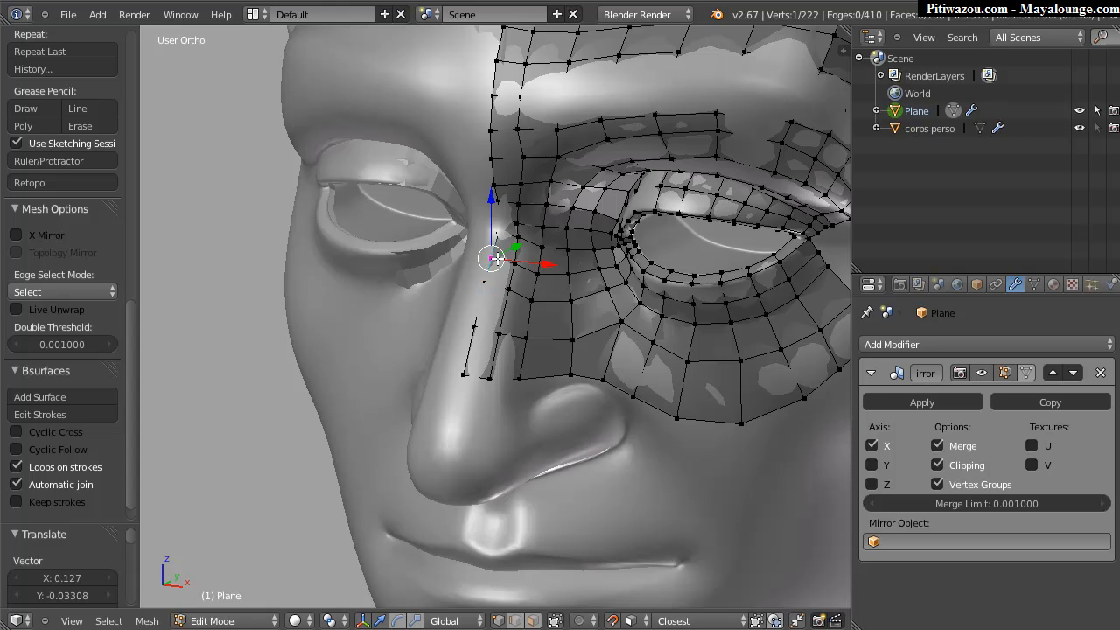
# Nudge a vertex on the lower cheek boundary below the eye over the sculpt.
pyautogui.moveTo(516, 294); pyautogui.dragTo(525, 247, button='middle')
pyautogui.keyDown('shift'); pyautogui.moveTo(573, 252); pyautogui.dragTo(510, 247, button='middle'); pyautogui.keyUp('shift')
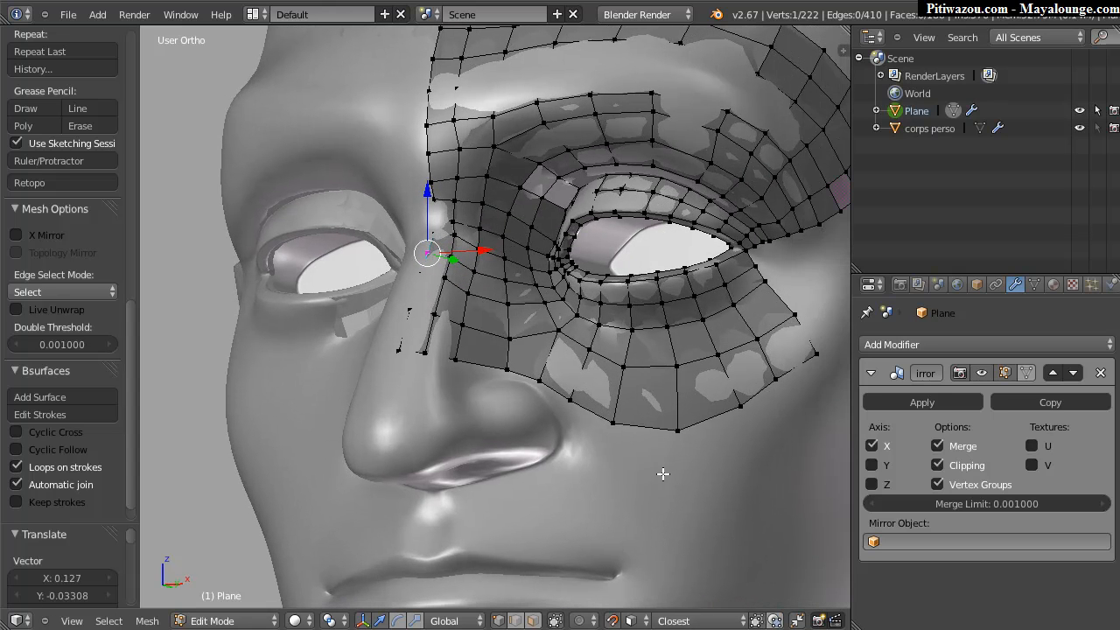
pyautogui.rightClick(620, 428)
pyautogui.press('g')
pyautogui.click(618, 427)
pyautogui.moveTo(591, 354); pyautogui.dragTo(583, 317, button='middle')
# Leave mesh editing and hide the corps perso sculpt to inspect the mirrored mesh's centre seam, then show the sculpt again.
pyautogui.press('Tab')
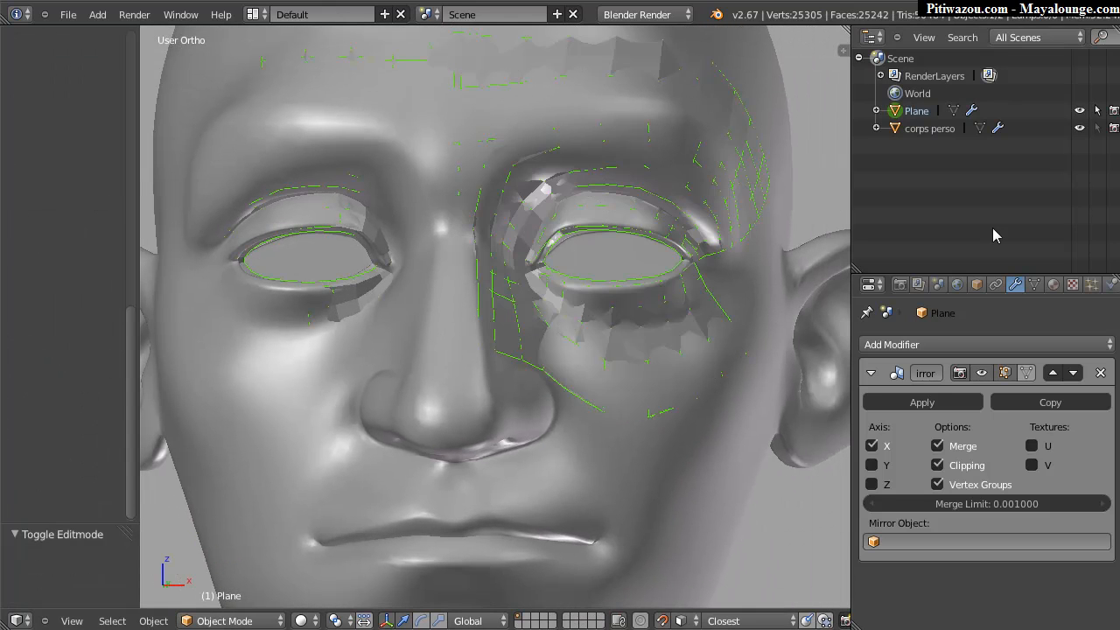
pyautogui.click(1079, 128)
pyautogui.moveTo(561, 258); pyautogui.dragTo(598, 293, button='middle')
pyautogui.keyDown('shift'); pyautogui.moveTo(515, 286); pyautogui.dragTo(536, 316, button='middle'); pyautogui.keyUp('shift')
pyautogui.keyDown('ctrl'); pyautogui.moveTo(446, 238); pyautogui.dragTo(530, 255, button='middle'); pyautogui.keyUp('ctrl')
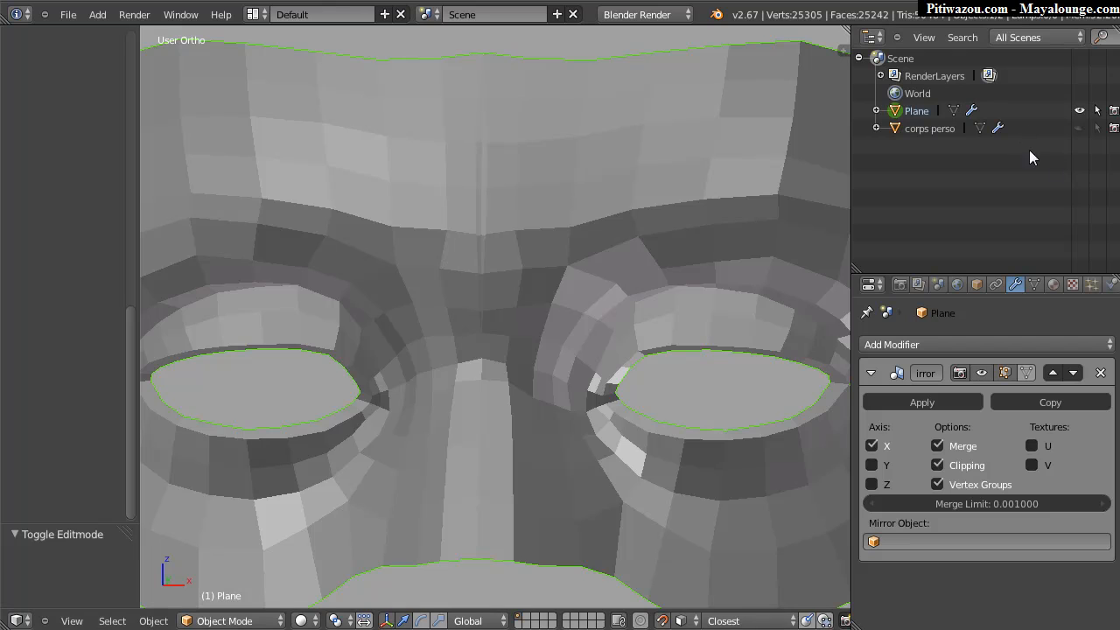
pyautogui.click(1079, 128)
pyautogui.keyDown('shift'); pyautogui.moveTo(484, 300); pyautogui.dragTo(487, 319, button='middle'); pyautogui.keyUp('shift')
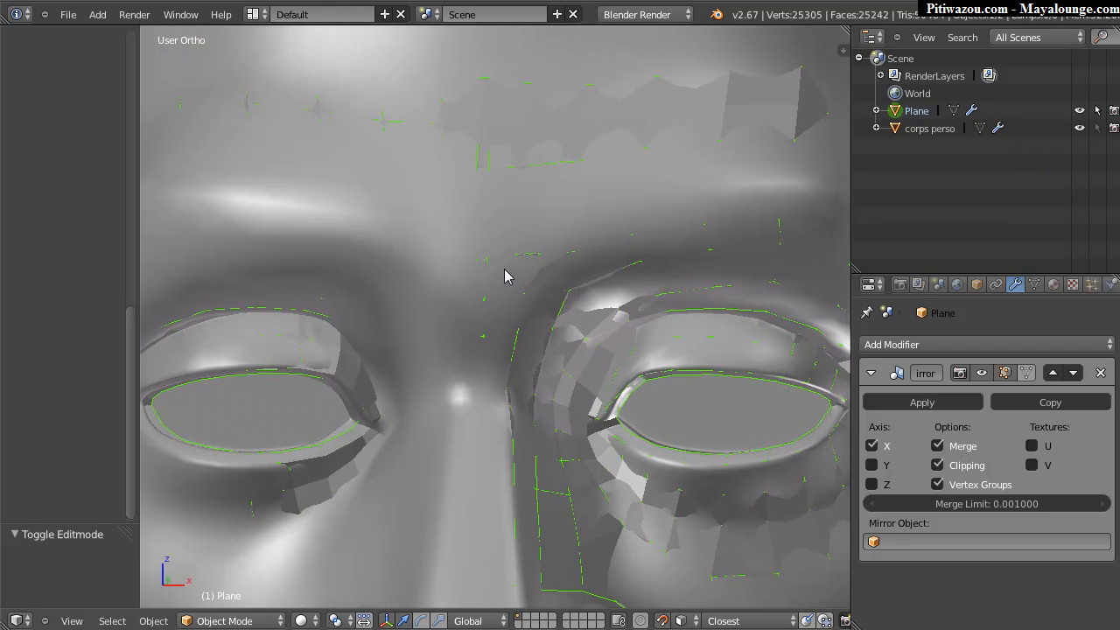
# Resume mesh editing and snap the centre-line vertices between the brows to the mirror plane.
pyautogui.press('Tab')
pyautogui.keyDown('shift'); pyautogui.moveTo(478, 260); pyautogui.dragTo(491, 267, button='middle'); pyautogui.keyUp('shift')
pyautogui.rightClick(488, 268)
pyautogui.press('g')
pyautogui.click(507, 260)
pyautogui.press('g')
pyautogui.click(498, 331)
pyautogui.press('g')
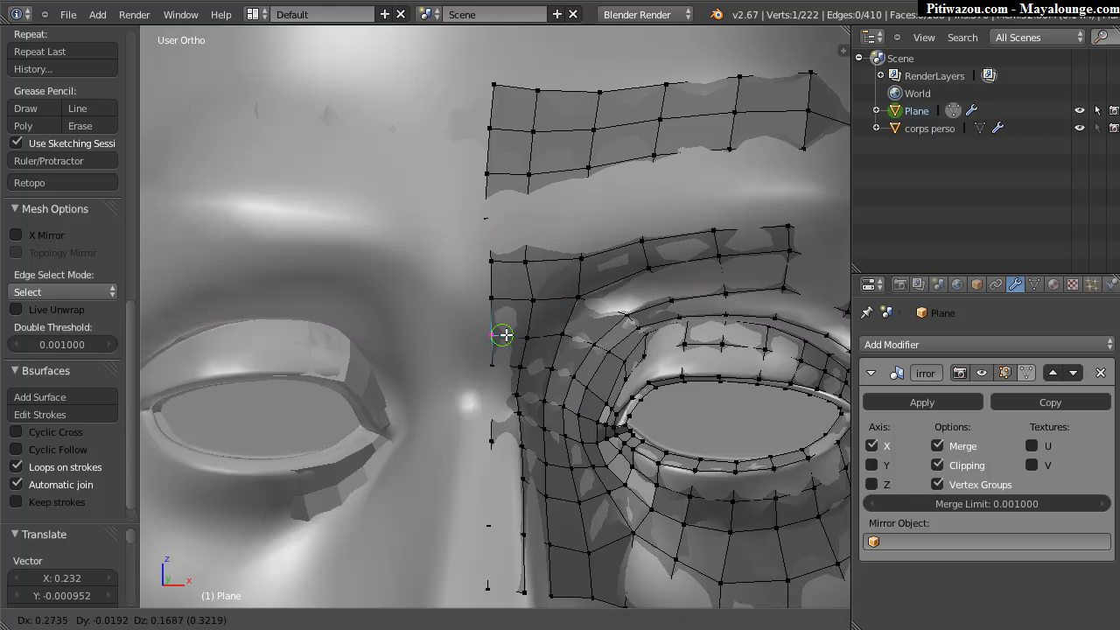
pyautogui.click(496, 332)
# Even out the spacing of the centre-line vertices at the root of the nose along the mirror plane.
pyautogui.press('g')
pyautogui.click(494, 388)
pyautogui.press('g')
pyautogui.click(499, 395)
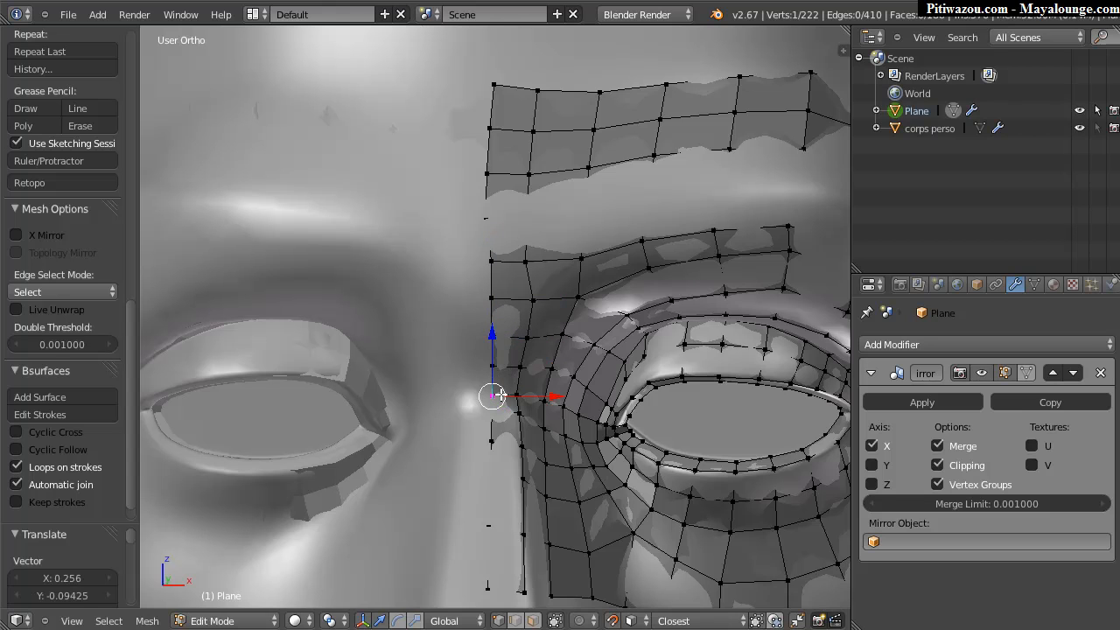
pyautogui.press('g')
pyautogui.click(499, 420)
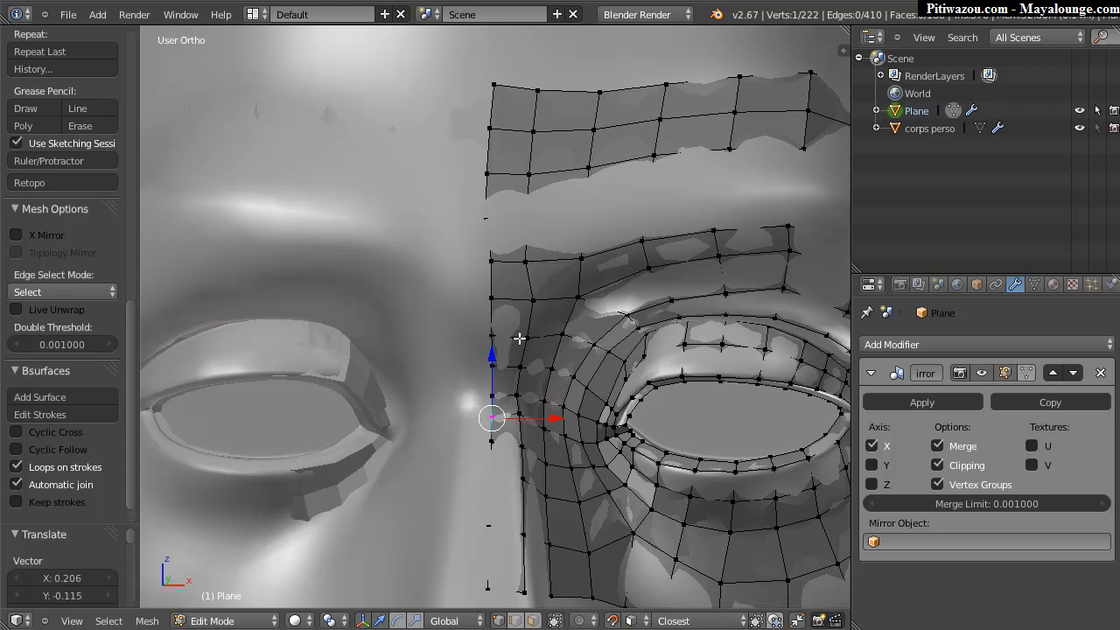
# Snap the two centre-line vertices just above the brow to the mirror plane.
pyautogui.keyDown('shift'); pyautogui.scroll(1, 473, 286); pyautogui.keyUp('shift')
pyautogui.rightClick(487, 232)
pyautogui.press('g')
pyautogui.click(507, 235)
pyautogui.rightClick(489, 190)
pyautogui.press('g')
pyautogui.click(562, 181)
# Refine the position of the centre-line vertex on the lower edge of the visible forehead strip.
pyautogui.moveTo(550, 134); pyautogui.dragTo(536, 164, button='middle')
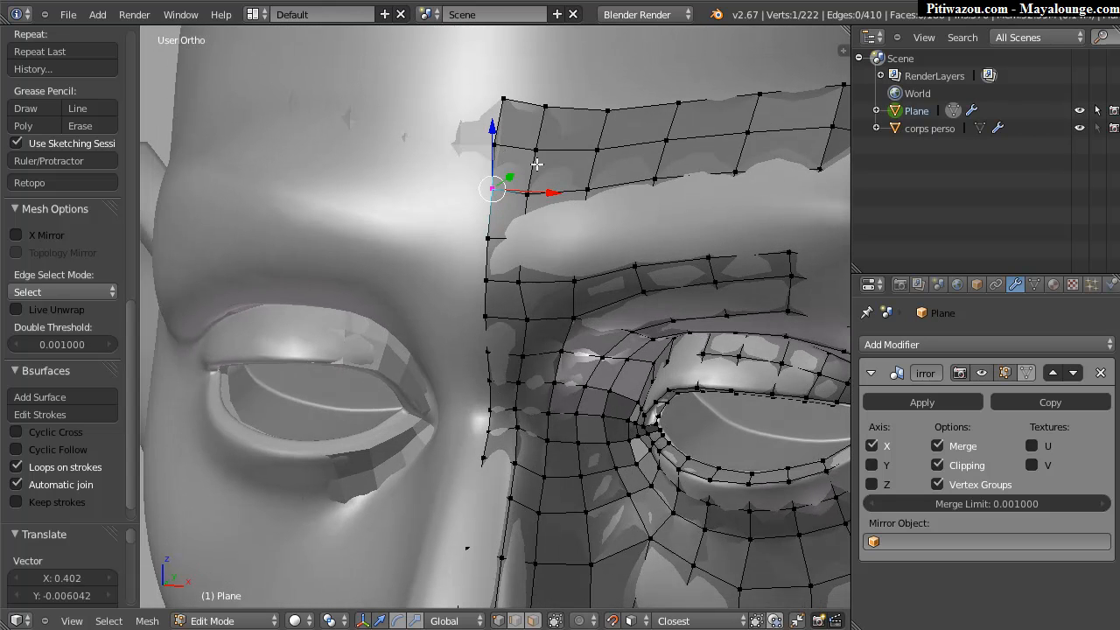
pyautogui.press('g')
pyautogui.click(499, 143)
pyautogui.press('g')
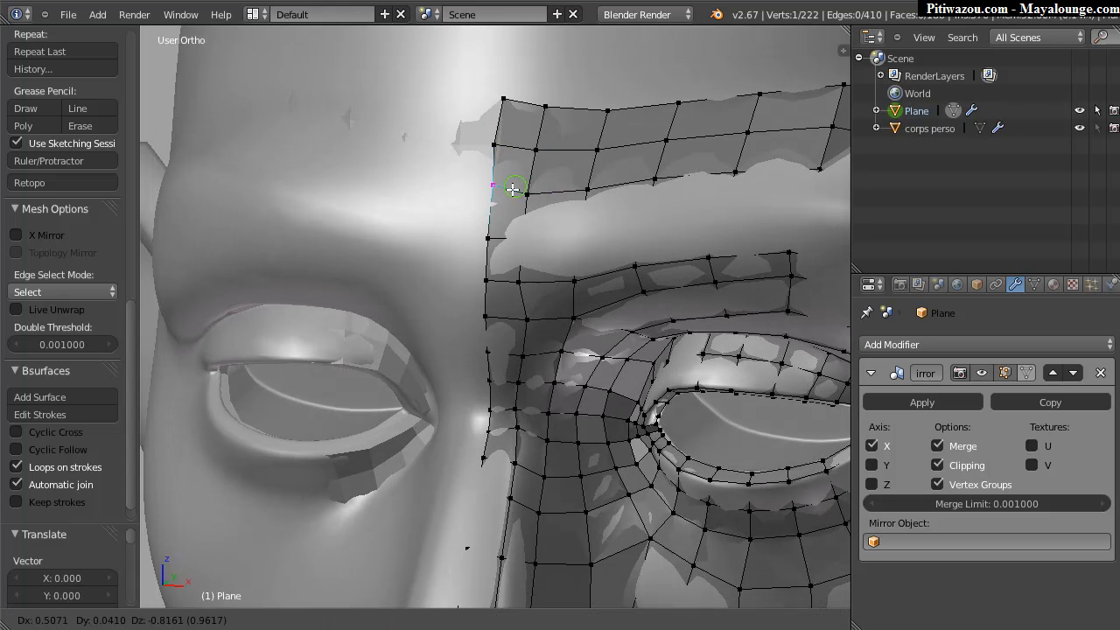
pyautogui.click(509, 194)
pyautogui.press('g')
pyautogui.click(507, 196)
# Snap the two uppermost centre-line forehead vertices to the mirror plane.
pyautogui.moveTo(554, 138); pyautogui.dragTo(522, 144, button='middle')
pyautogui.rightClick(499, 149)
pyautogui.press('g')
pyautogui.click(520, 152)
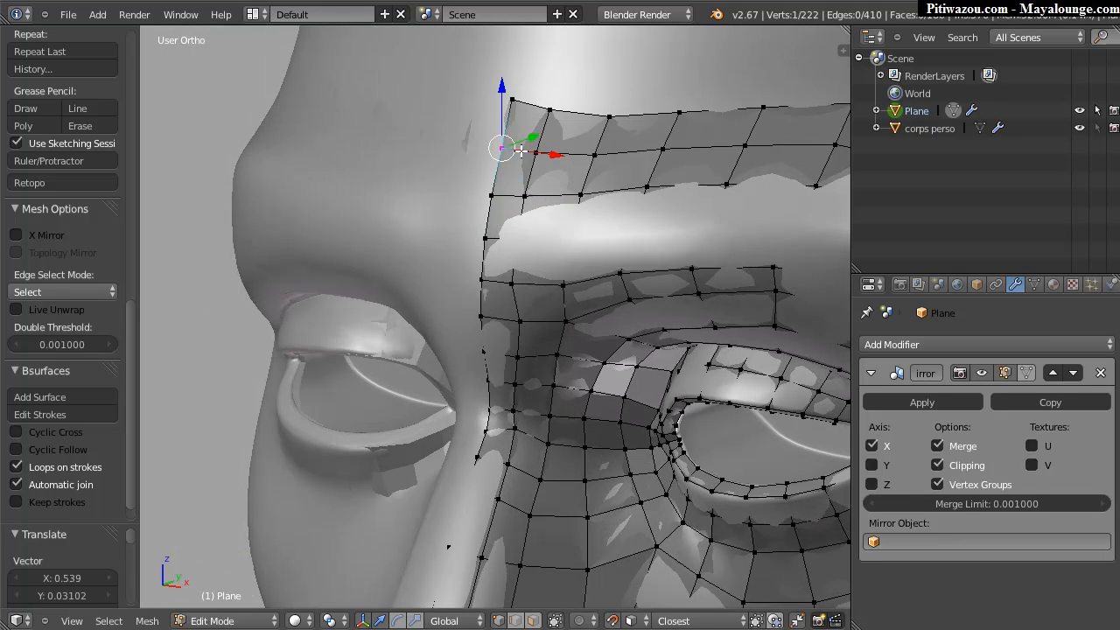
pyautogui.rightClick(512, 99)
pyautogui.press('g')
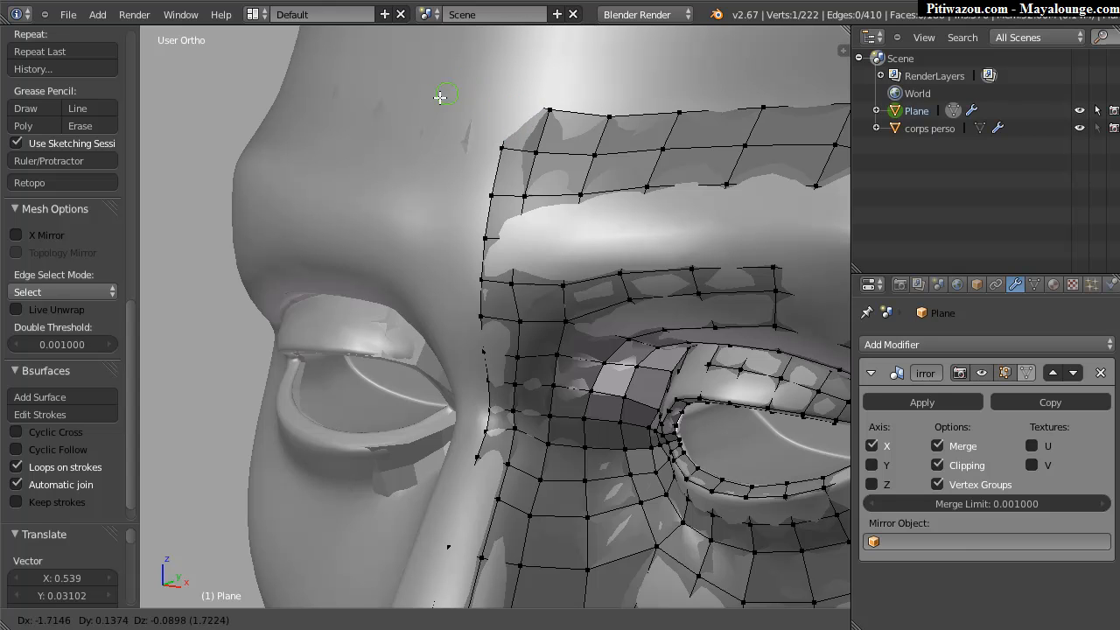
pyautogui.click(512, 106)
# Adjust the two lowest vertices of the column beside the nose bridge's centre line.
pyautogui.moveTo(583, 181); pyautogui.dragTo(456, 341, button='middle')
pyautogui.press('g')
pyautogui.click(413, 439)
pyautogui.press('g')
pyautogui.press('z')
pyautogui.click(409, 438)
pyautogui.rightClick(424, 391)
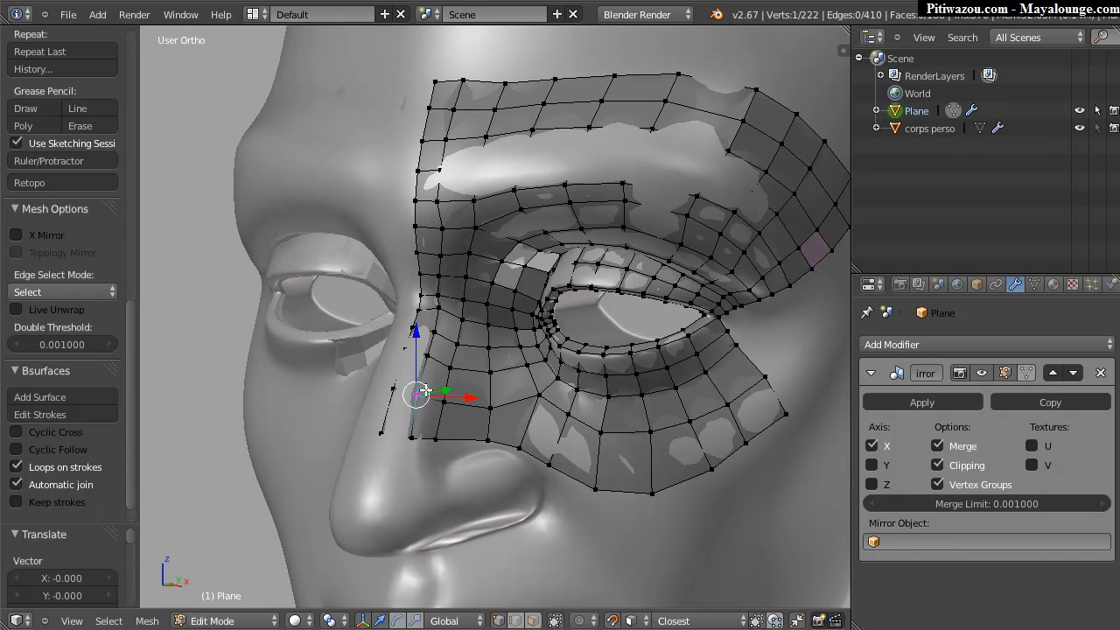
pyautogui.press('g')
pyautogui.click(420, 389)
pyautogui.moveTo(456, 319); pyautogui.dragTo(545, 316, button='middle')
pyautogui.moveTo(647, 294); pyautogui.dragTo(535, 306, button='middle')
pyautogui.keyDown('shift'); pyautogui.moveTo(700, 314); pyautogui.dragTo(582, 310, button='middle'); pyautogui.keyUp('shift')
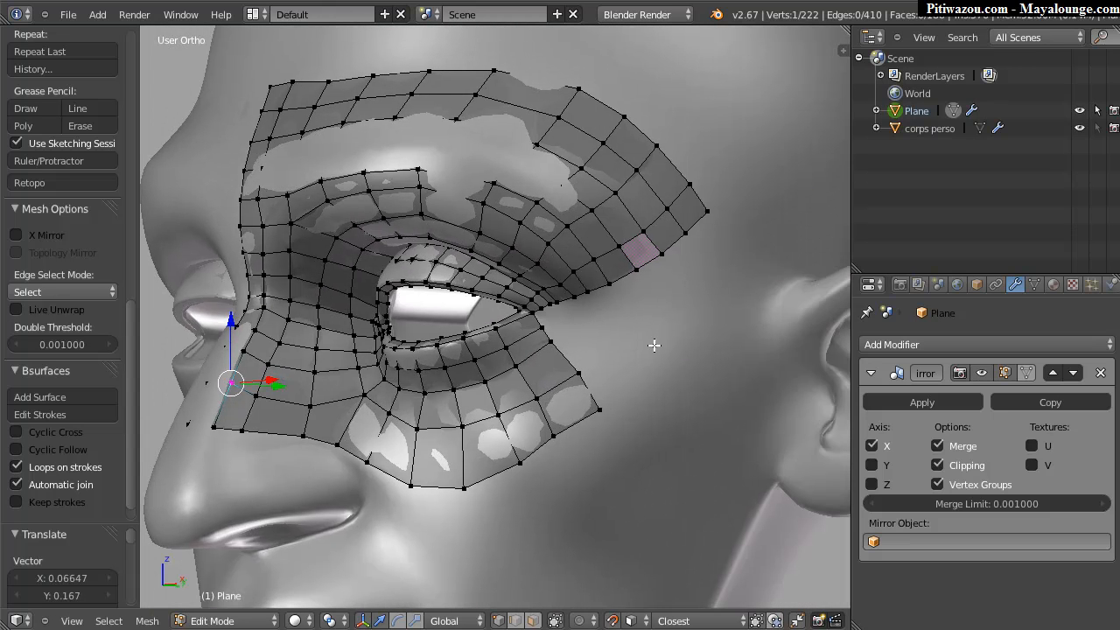
pyautogui.scroll(1, 627, 363)
pyautogui.scroll(1, 508, 318)
pyautogui.scroll(1, 555, 272)
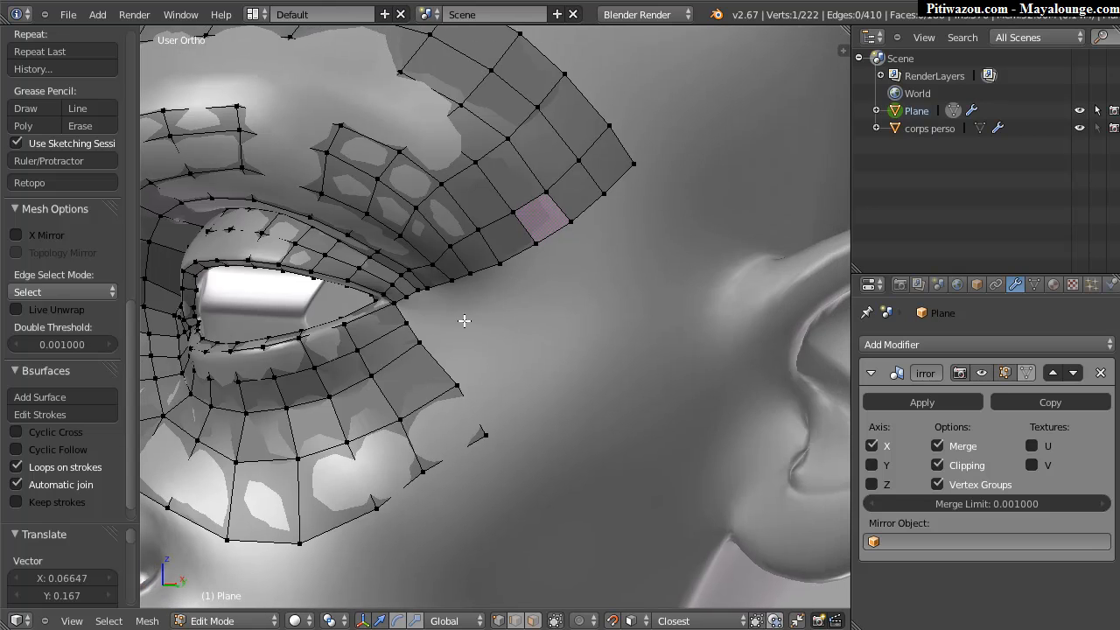
# Select the open edge from the outer eye corner to the temple and sketch four roughly parallel strokes below it toward the ear.
pyautogui.scroll(1, 448, 300)
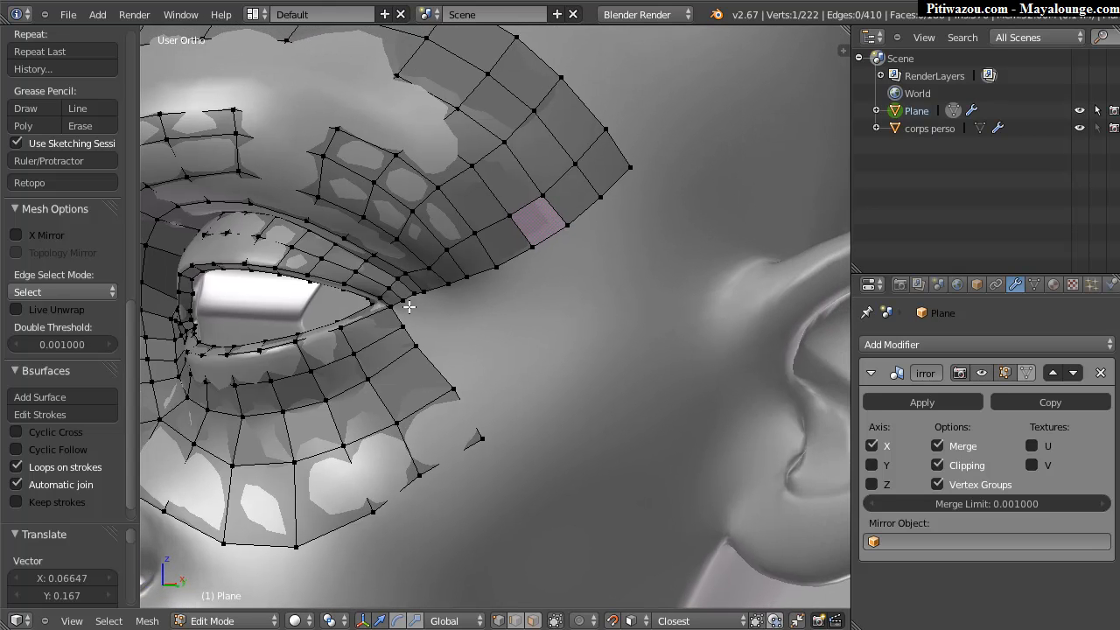
pyautogui.scroll(1, 355, 299)
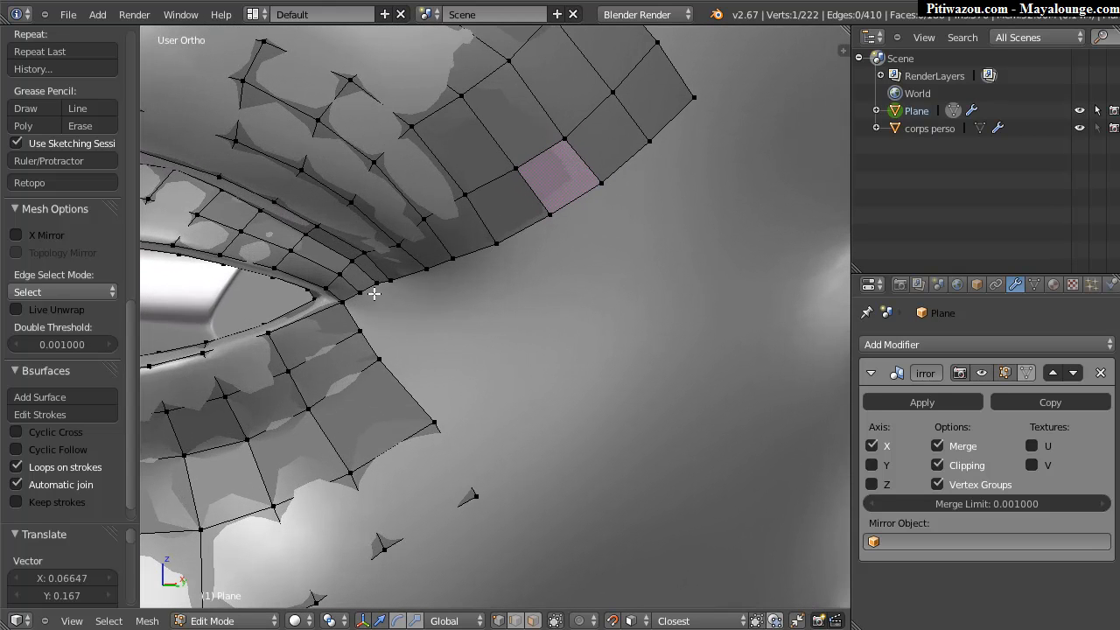
pyautogui.press('a')
pyautogui.moveTo(367, 298)
pyautogui.mouseDown()
pyautogui.moveTo(547, 223)
pyautogui.moveTo(715, 87)
pyautogui.mouseUp()
pyautogui.rightClick(562, 200)
pyautogui.moveTo(368, 325); pyautogui.dragTo(440, 292)
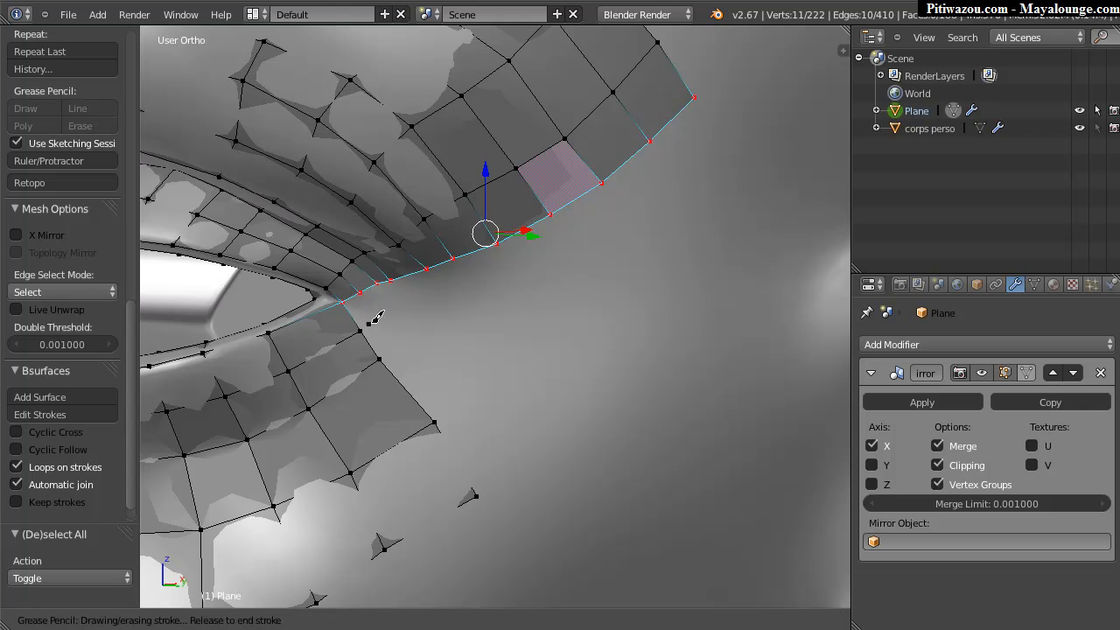
pyautogui.moveTo(685, 151); pyautogui.dragTo(725, 104)
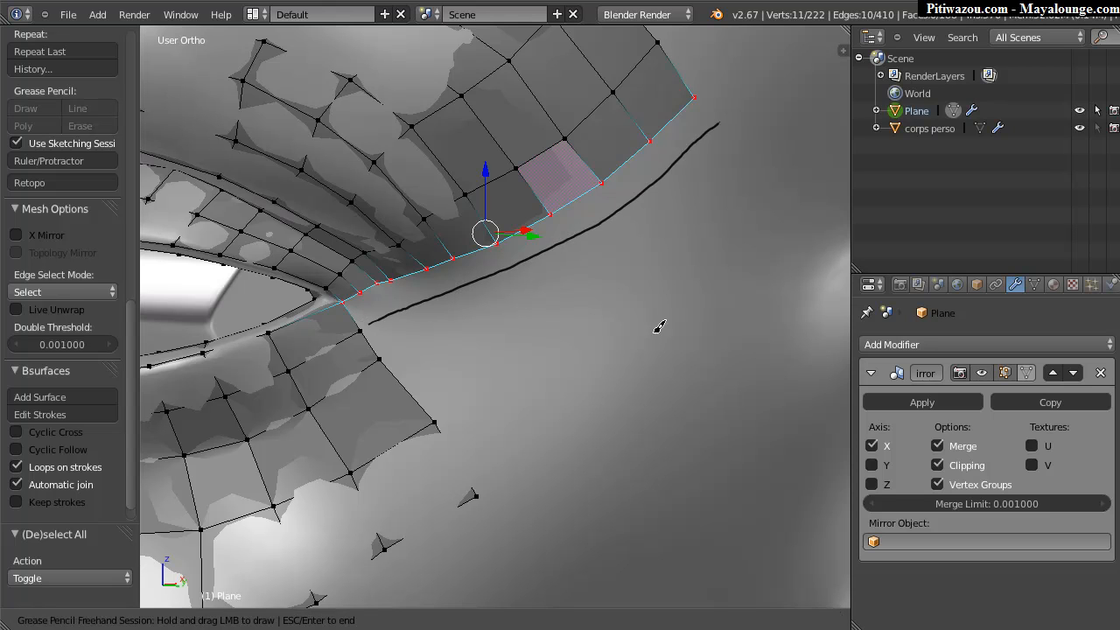
pyautogui.moveTo(406, 347); pyautogui.dragTo(401, 348)
pyautogui.moveTo(702, 220); pyautogui.dragTo(767, 181)
pyautogui.moveTo(453, 420); pyautogui.dragTo(624, 335)
pyautogui.moveTo(792, 241); pyautogui.dragTo(805, 233)
pyautogui.moveTo(497, 496); pyautogui.dragTo(838, 308)
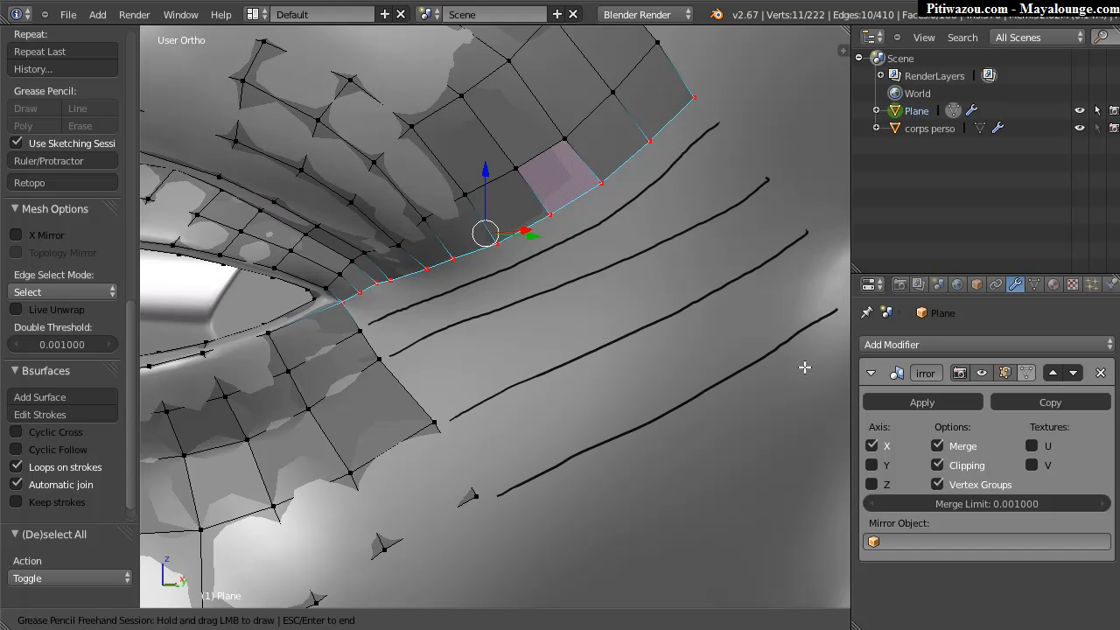
pyautogui.press('Escape')
# Generate a Bsurfaces surface from the temple strokes with Follow set to 1.
pyautogui.keyDown('shift'); pyautogui.moveTo(456, 342); pyautogui.dragTo(435, 325, button='middle'); pyautogui.keyUp('shift')
pyautogui.click(68, 400)
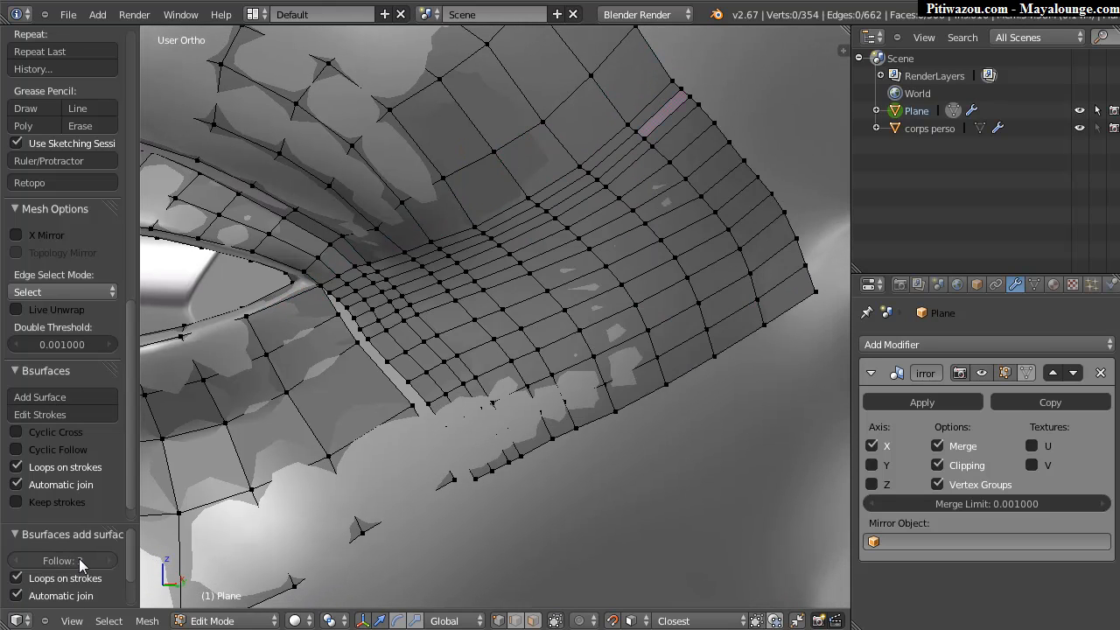
pyautogui.moveTo(79, 561); pyautogui.dragTo(53, 560)
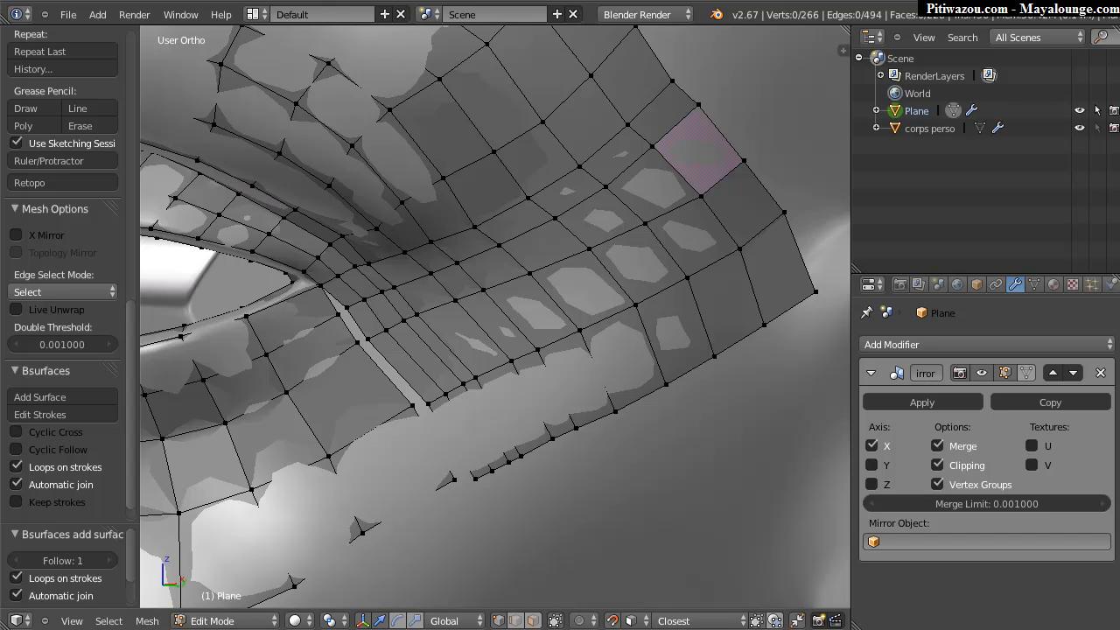
# Merge the new patch's four inner-end vertices onto the matching vertices beside the lower eyelid using vertex snapping.
pyautogui.click(630, 621)
pyautogui.click(662, 583)
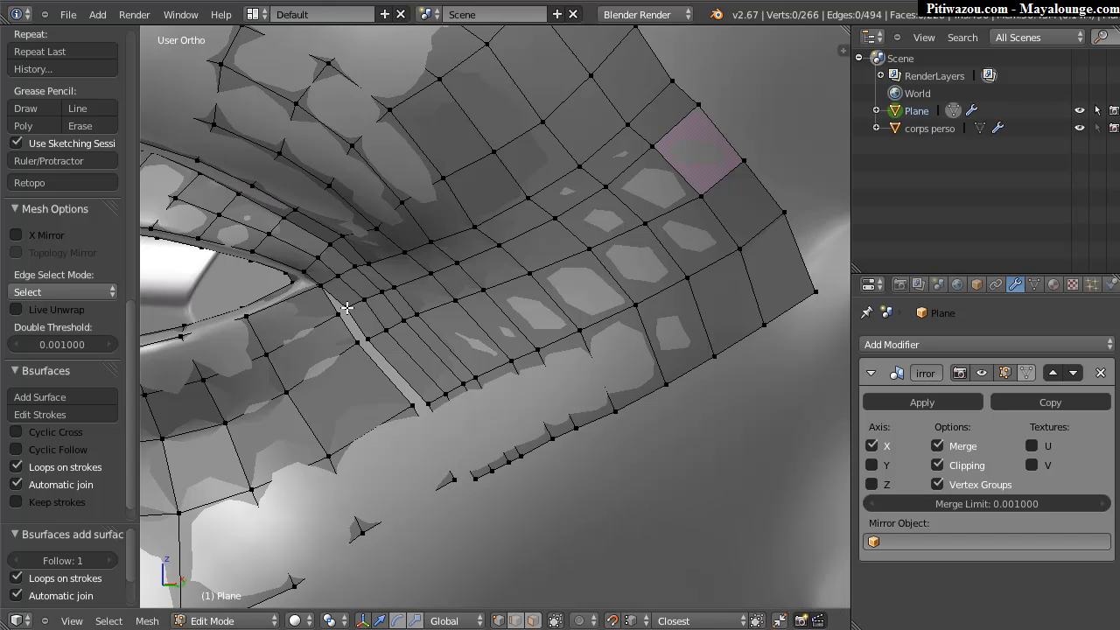
pyautogui.press('g')
pyautogui.click(339, 317)
pyautogui.rightClick(366, 340)
pyautogui.press('g')
pyautogui.click(358, 345)
pyautogui.rightClick(426, 403)
pyautogui.press('g')
pyautogui.click(412, 405)
pyautogui.rightClick(475, 479)
pyautogui.press('g')
pyautogui.click(454, 479)
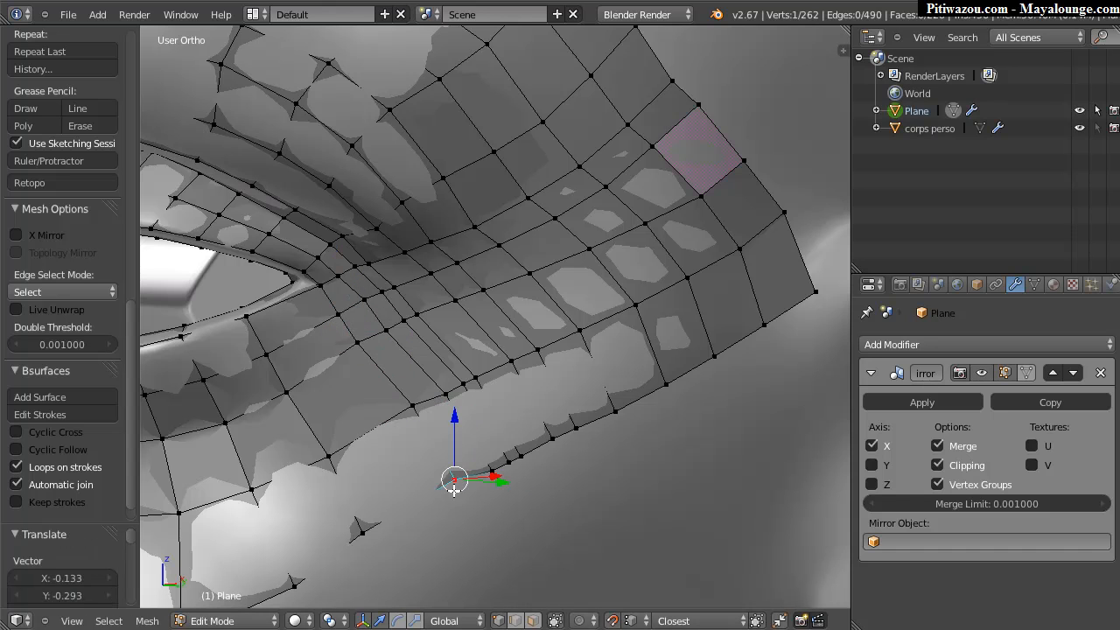
# Move the patch's lowest inner corner vertex down along the cheek with snapping set to Face.
pyautogui.press('g')
pyautogui.click(466, 480)
pyautogui.click(628, 623)
pyautogui.click(665, 548)
pyautogui.press('g')
pyautogui.click(454, 496)
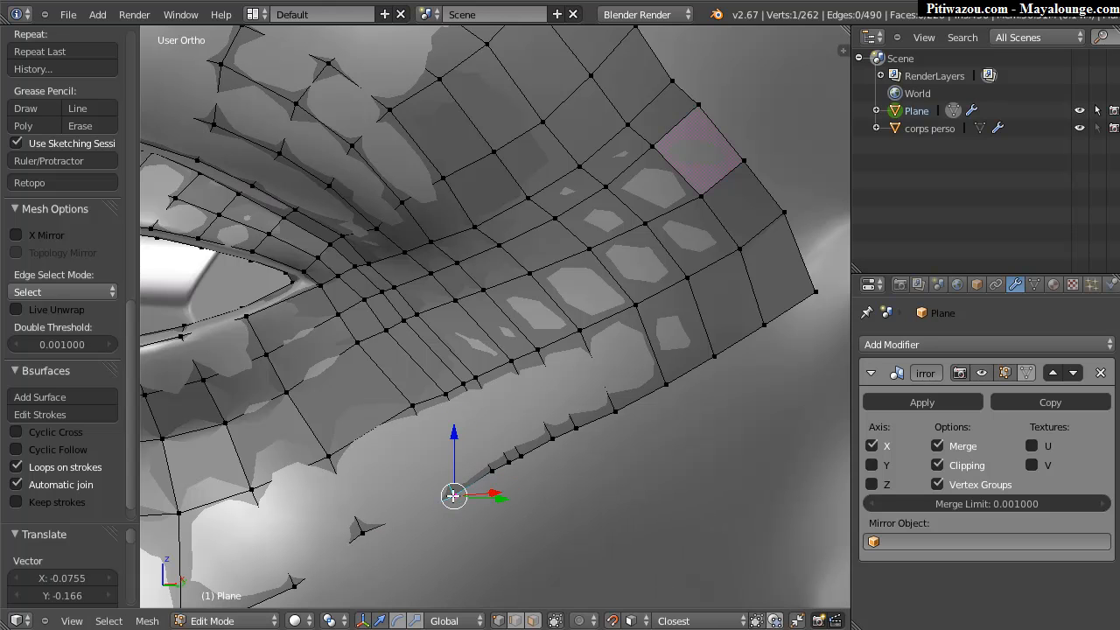
# Shift the neighbouring cheek vertex on the mesh's lower edge slightly toward the ear and smooth it.
pyautogui.rightClick(362, 529)
pyautogui.press('g')
pyautogui.click(376, 529)
pyautogui.keyDown('ctrl'); pyautogui.moveTo(582, 409); pyautogui.dragTo(495, 345, button='middle'); pyautogui.keyUp('ctrl')
pyautogui.press('w')
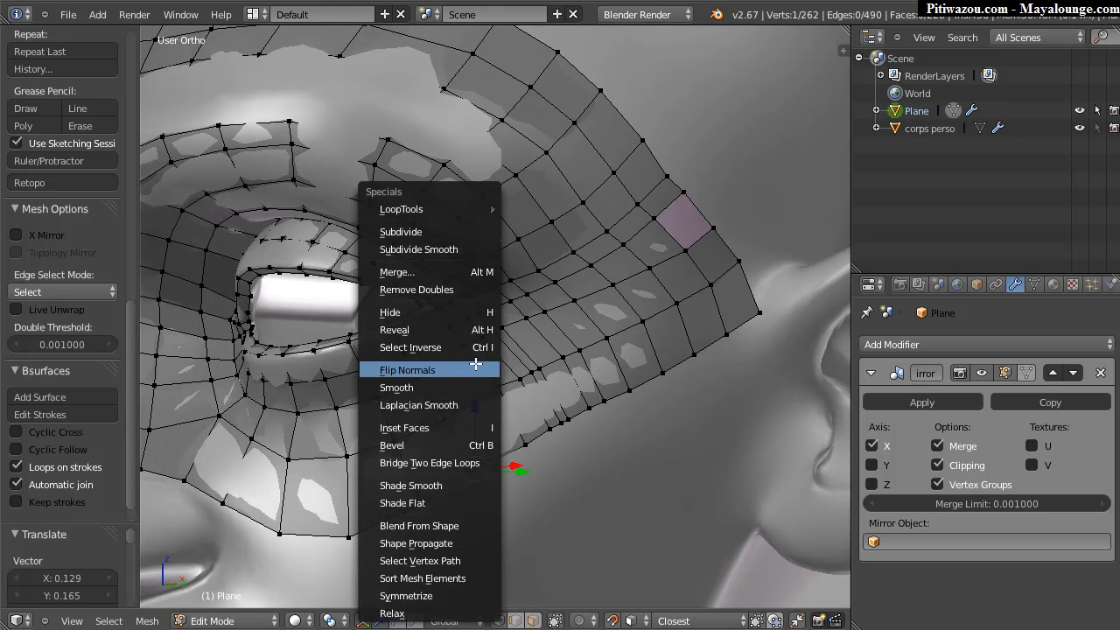
pyautogui.click(410, 389)
# Hide the sculpted body and examine the mirrored mask mesh on its own, ending in Edit Mode.
pyautogui.moveTo(404, 389); pyautogui.dragTo(476, 327, button='middle')
pyautogui.scroll(-3, 405, 356)
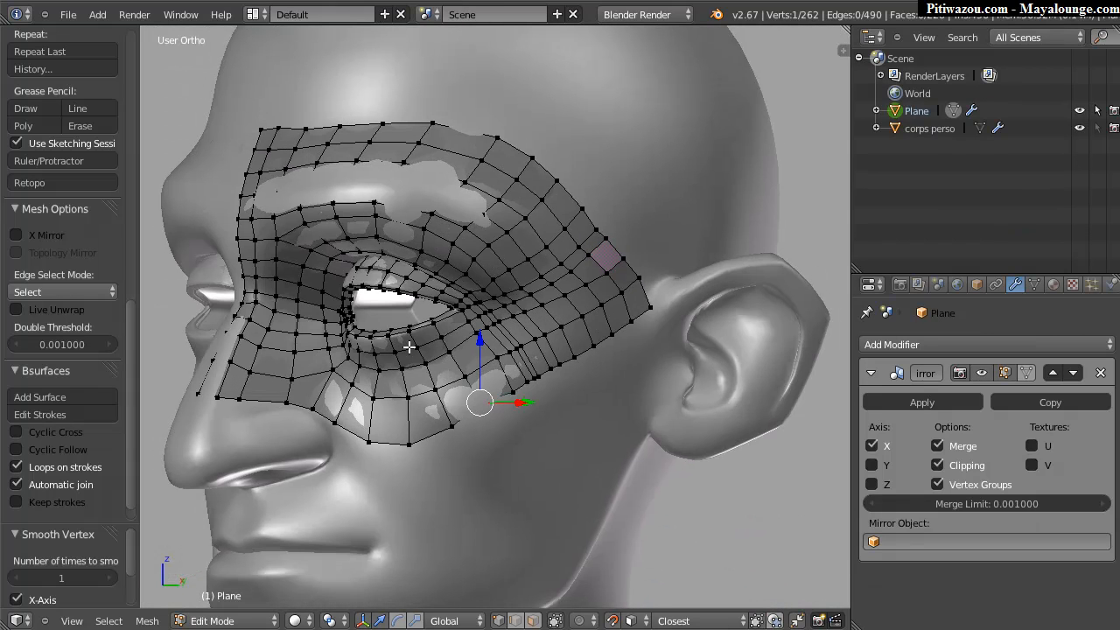
pyautogui.press('Tab')
pyautogui.moveTo(382, 344); pyautogui.dragTo(420, 348, button='middle')
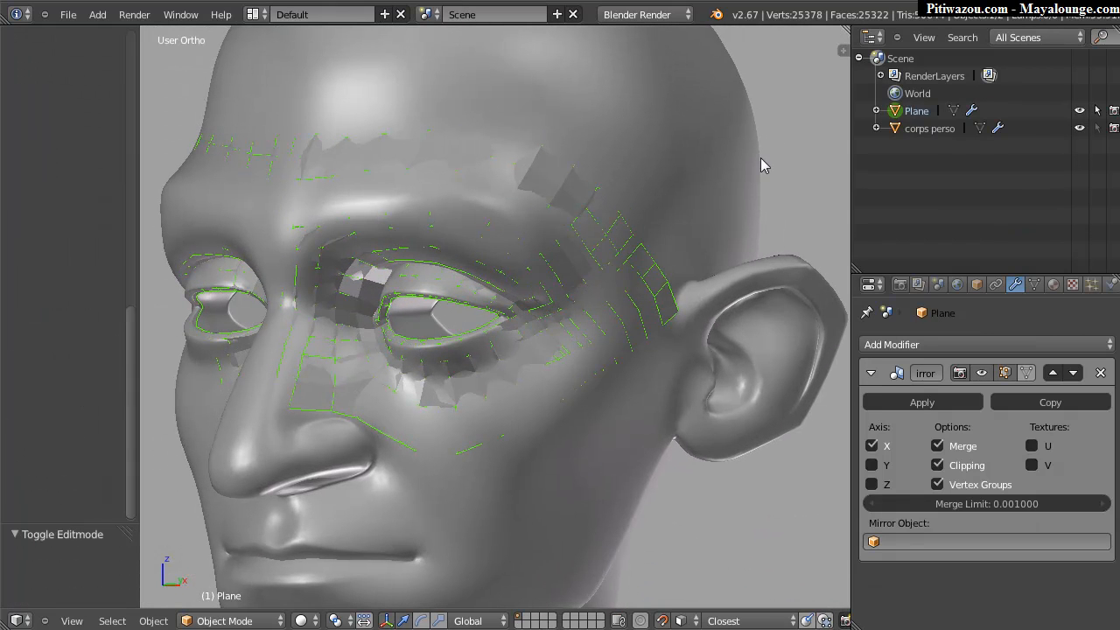
pyautogui.click(1079, 128)
pyautogui.moveTo(519, 285); pyautogui.dragTo(509, 283, button='middle')
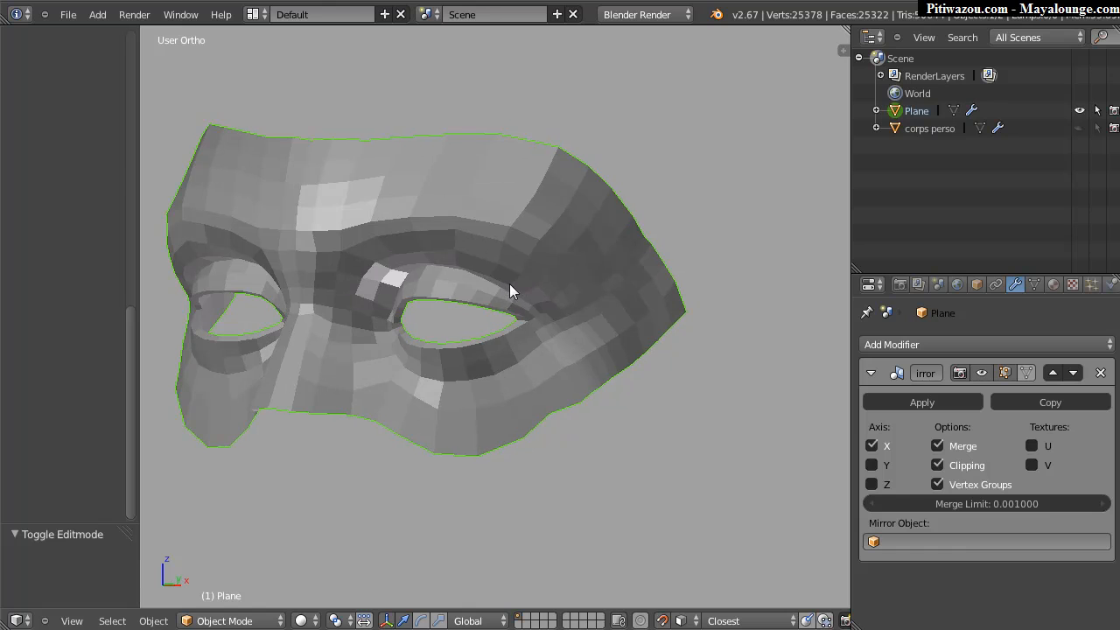
pyautogui.press('w')
pyautogui.press('Escape')
pyautogui.moveTo(597, 265); pyautogui.dragTo(492, 257, button='middle')
pyautogui.press('Tab')
pyautogui.moveTo(558, 243); pyautogui.dragTo(574, 188, button='middle')
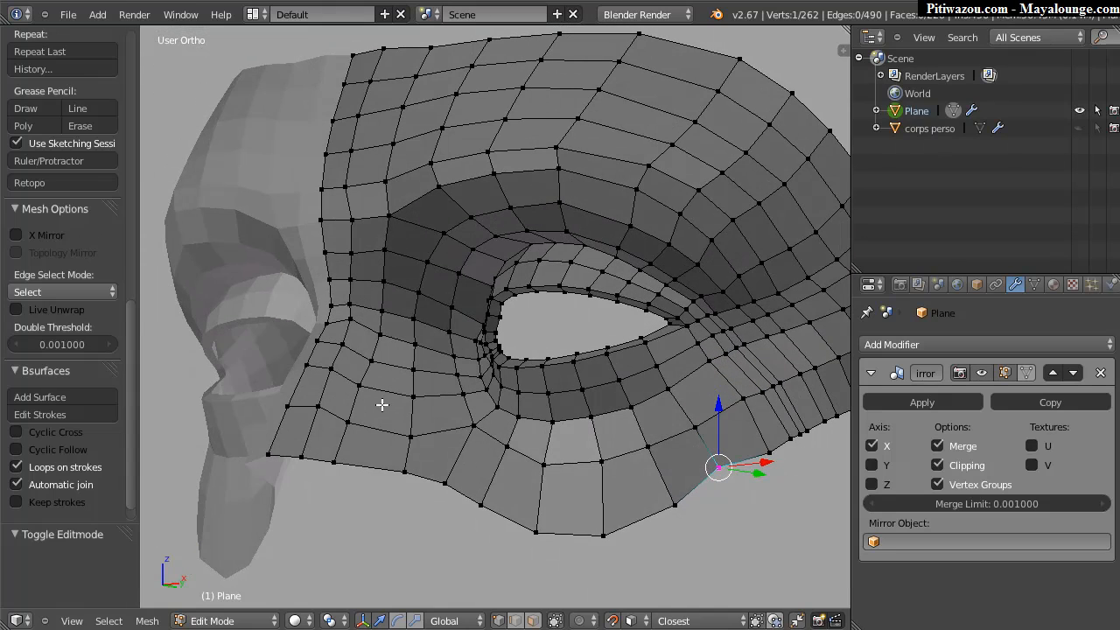
# Reposition the selected cheek vertex on the mesh's lower edge and make the sculpted body visible again.
pyautogui.press('g')
pyautogui.click(697, 481)
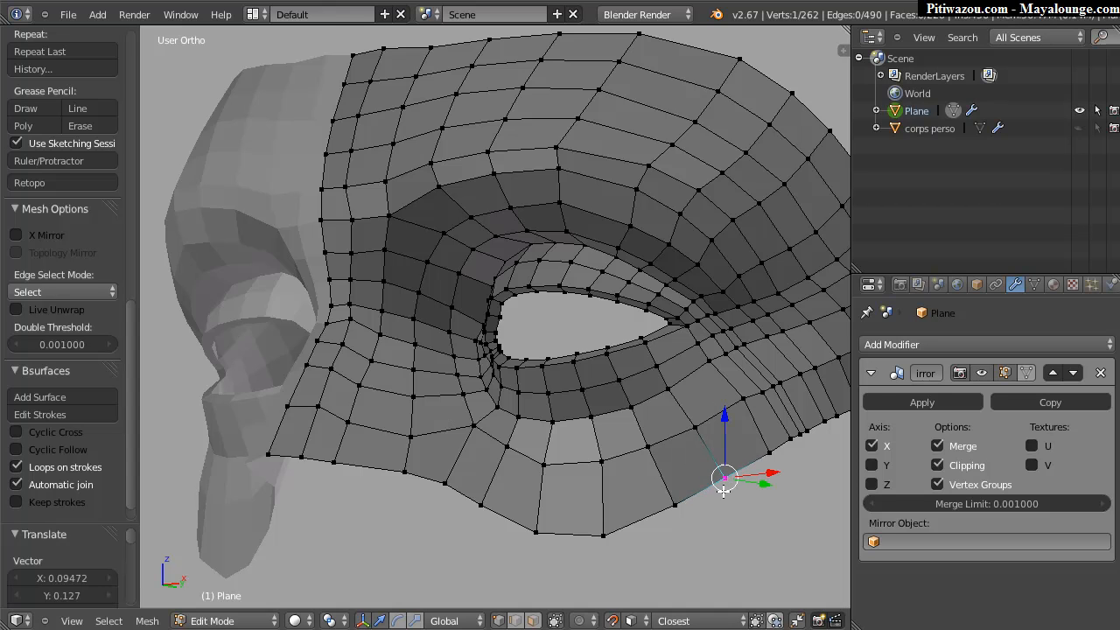
pyautogui.click(1079, 129)
pyautogui.press('g')
pyautogui.click(727, 485)
# Select all vertices along the mesh's outer border, including the column on the face's centre line.
pyautogui.moveTo(702, 442); pyautogui.dragTo(702, 367, button='middle')
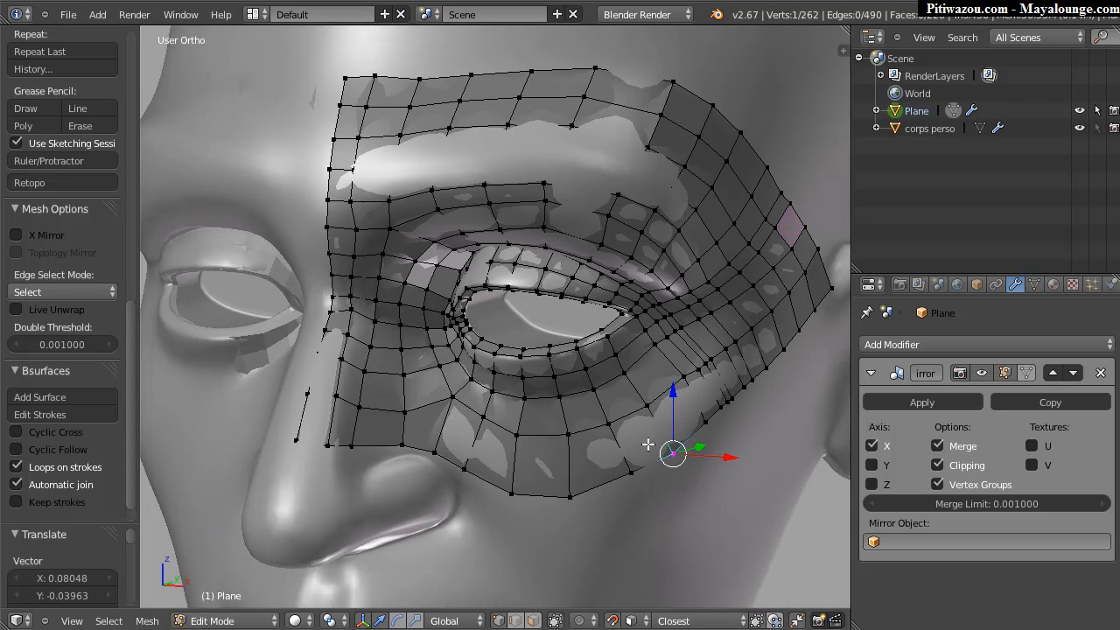
pyautogui.keyDown('ctrl'); pyautogui.moveTo(430, 408); pyautogui.dragTo(463, 383, button='middle'); pyautogui.keyUp('ctrl')
pyautogui.keyDown('shift'); pyautogui.moveTo(606, 361); pyautogui.dragTo(572, 358, button='middle'); pyautogui.keyUp('shift')
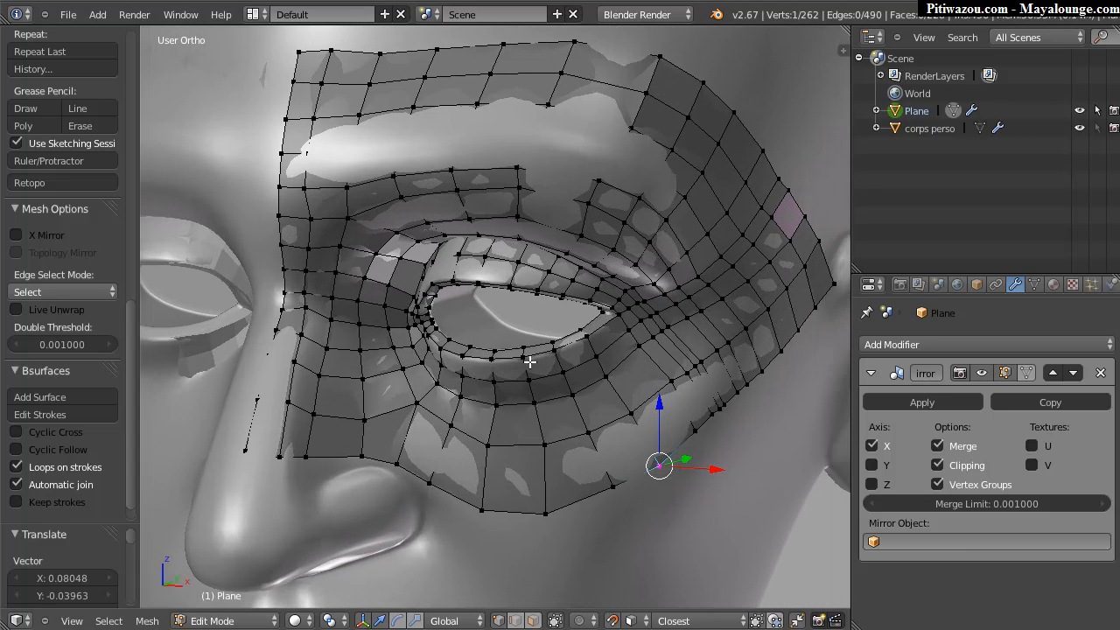
pyautogui.moveTo(246, 466)
pyautogui.mouseDown()
pyautogui.moveTo(398, 462)
pyautogui.moveTo(540, 513)
pyautogui.moveTo(671, 465)
pyautogui.moveTo(787, 357)
pyautogui.moveTo(831, 293)
pyautogui.moveTo(813, 213)
pyautogui.moveTo(744, 125)
pyautogui.moveTo(669, 66)
pyautogui.moveTo(530, 33)
pyautogui.moveTo(340, 37)
pyautogui.mouseUp()
pyautogui.middleClick(688, 131)
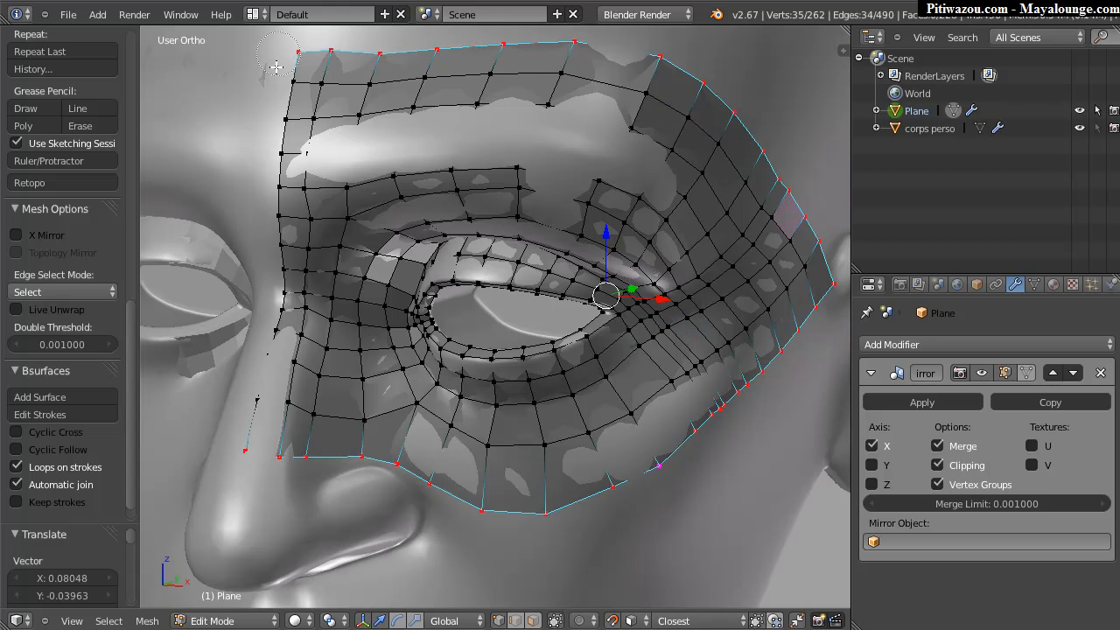
pyautogui.moveTo(249, 157)
pyautogui.mouseDown()
pyautogui.moveTo(278, 119)
pyautogui.moveTo(246, 407)
pyautogui.mouseUp()
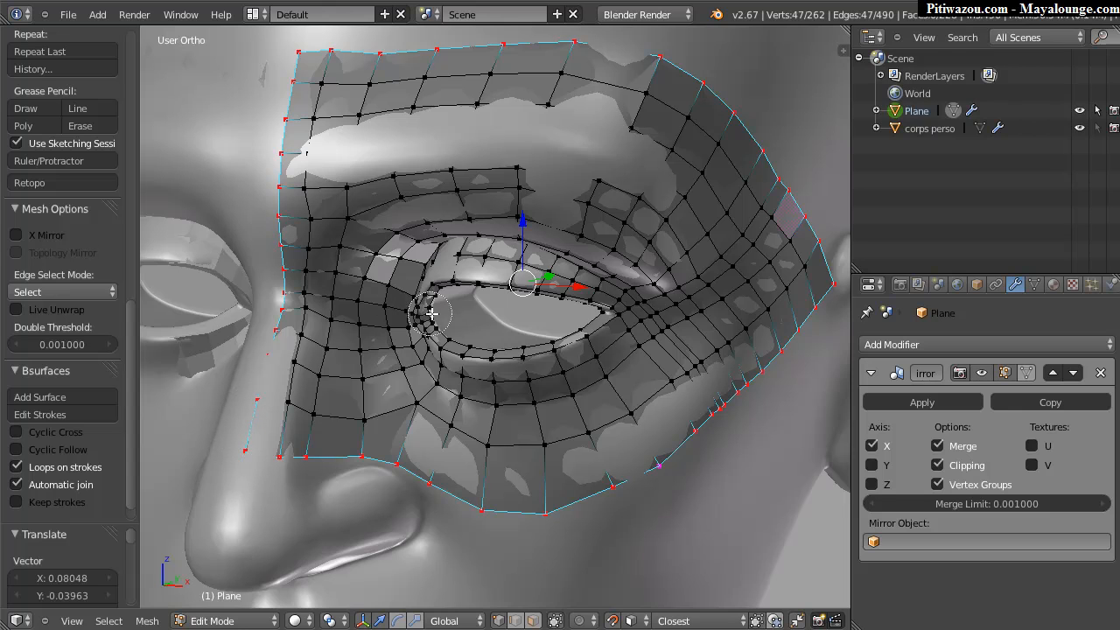
# Add a vertex group to the retopology mesh.
pyautogui.click(1035, 285)
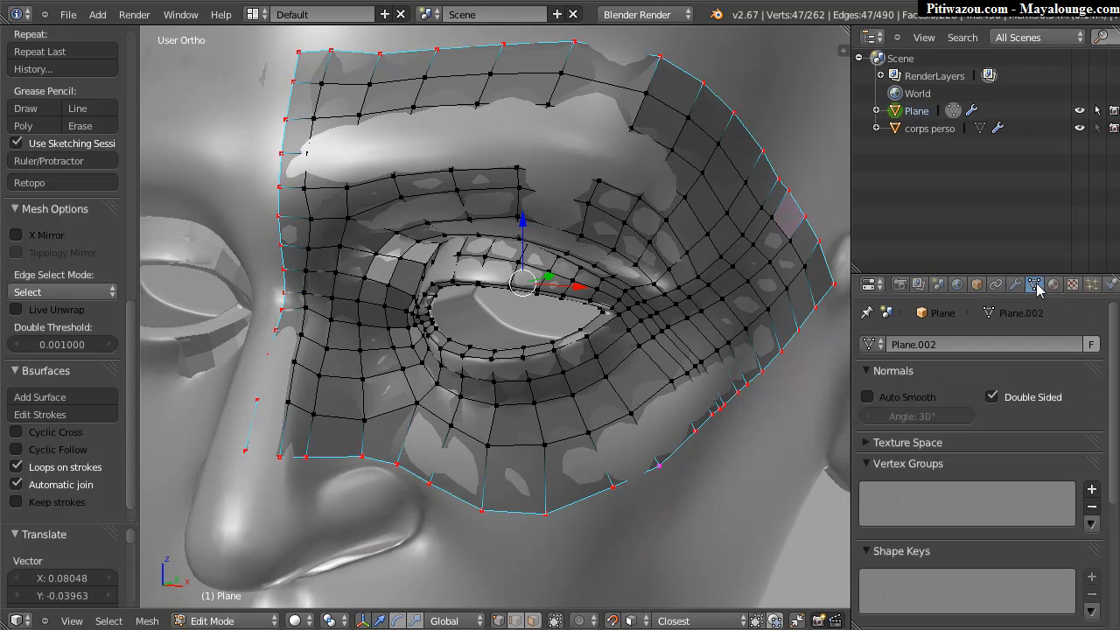
pyautogui.click(1092, 490)
pyautogui.scroll(-3, 919, 528)
# Add the complete inner rim loop of the eye opening, along both lower and upper eyelids, to the border selection.
pyautogui.moveTo(487, 318); pyautogui.dragTo(492, 286, button='middle')
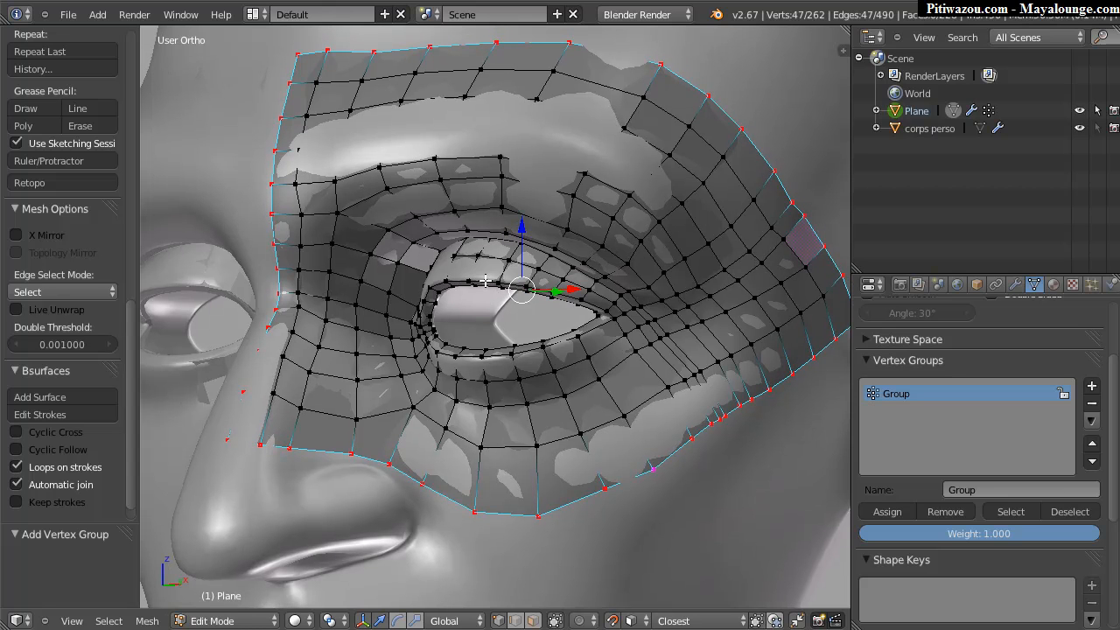
pyautogui.scroll(4, 451, 318)
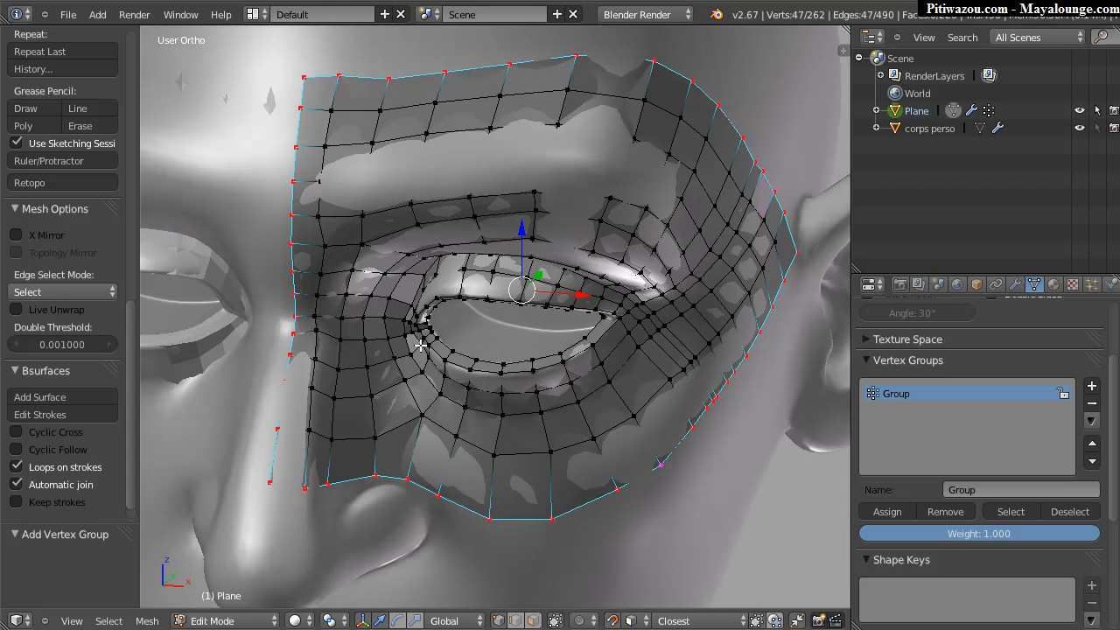
pyautogui.moveTo(393, 327)
pyautogui.mouseDown()
pyautogui.moveTo(419, 360)
pyautogui.moveTo(532, 382)
pyautogui.moveTo(632, 348)
pyautogui.moveTo(614, 313)
pyautogui.mouseUp()
pyautogui.moveTo(597, 360); pyautogui.dragTo(583, 363)
pyautogui.moveTo(527, 360); pyautogui.dragTo(487, 257, button='middle')
pyautogui.scroll(4, 473, 246)
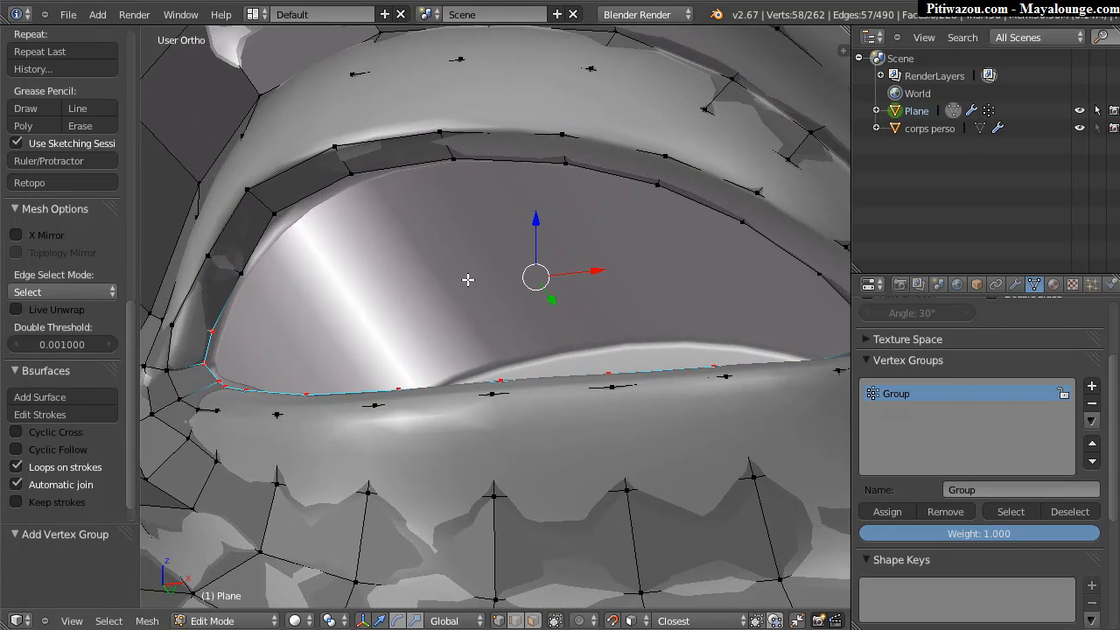
pyautogui.hotkey('shift', 'space')
pyautogui.keyDown('ctrl'); pyautogui.moveTo(552, 297); pyautogui.dragTo(479, 311, button='middle'); pyautogui.keyUp('ctrl')
pyautogui.keyDown('shift'); pyautogui.moveTo(646, 307); pyautogui.dragTo(598, 310, button='middle'); pyautogui.keyUp('shift')
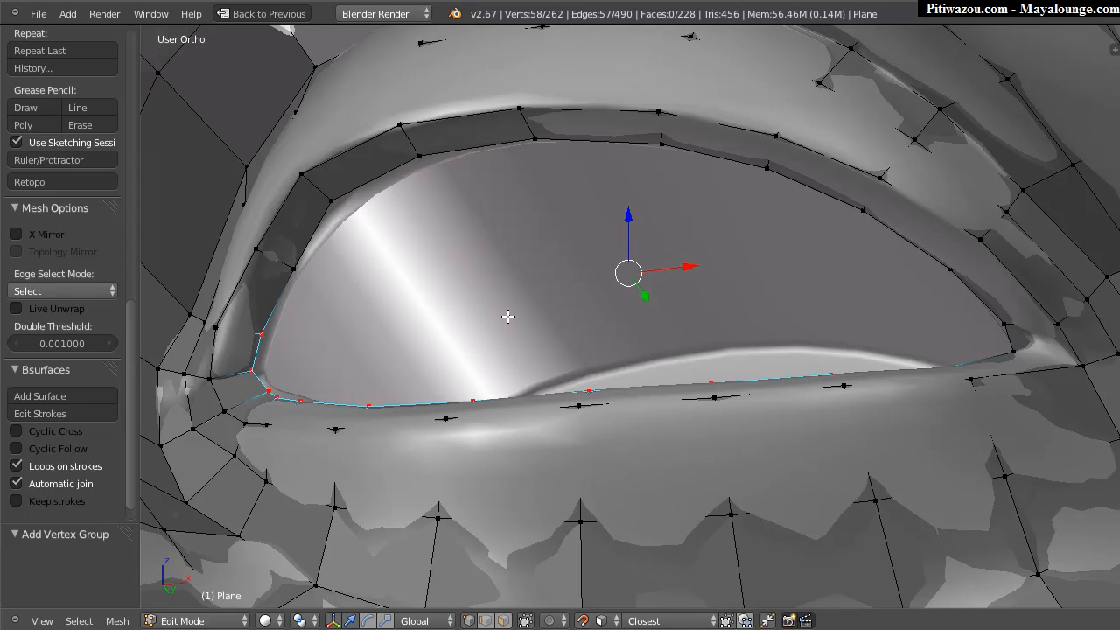
pyautogui.press('t')
pyautogui.moveTo(505, 310); pyautogui.dragTo(437, 289, button='middle')
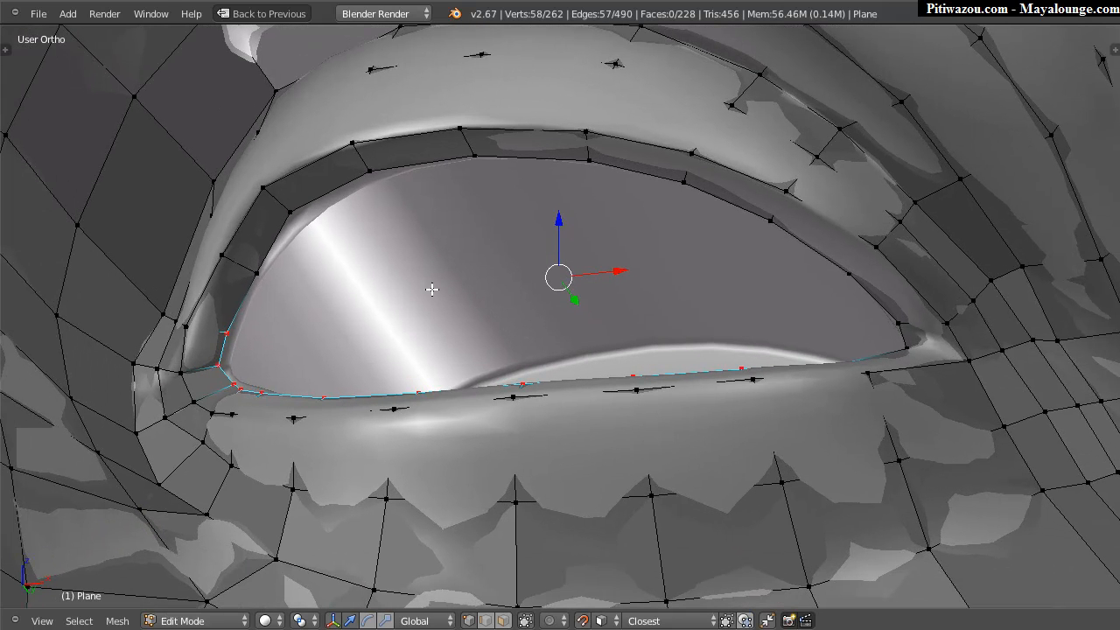
pyautogui.moveTo(259, 297)
pyautogui.mouseDown()
pyautogui.moveTo(321, 205)
pyautogui.moveTo(458, 170)
pyautogui.moveTo(688, 201)
pyautogui.moveTo(853, 280)
pyautogui.moveTo(904, 338)
pyautogui.mouseUp()
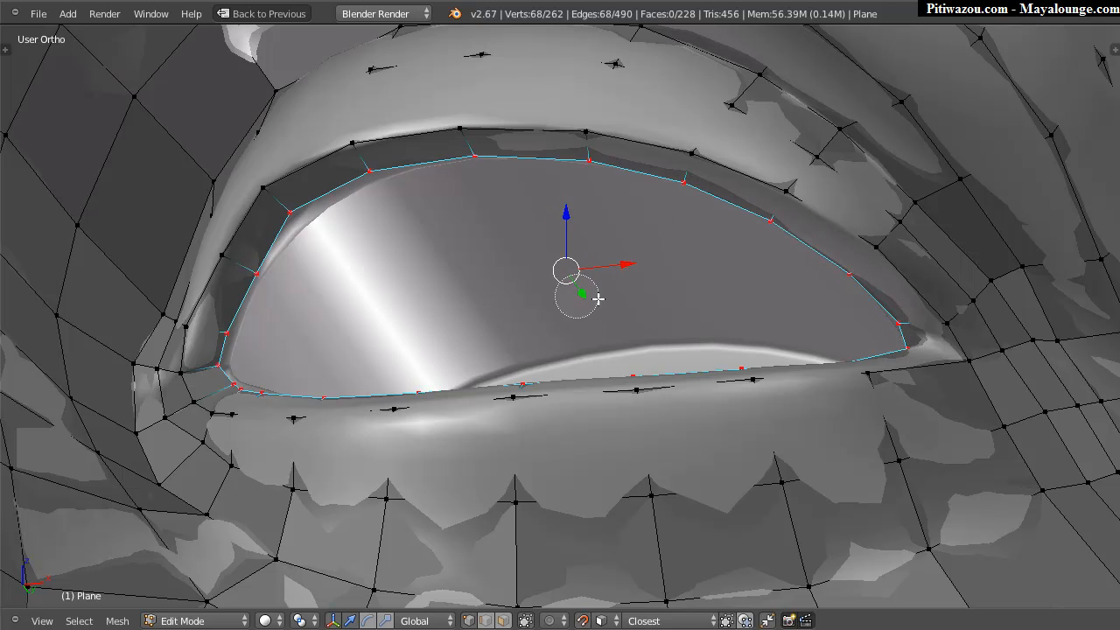
# Restore the full screen layout and hide the selected border and eye-rim vertices.
pyautogui.moveTo(602, 282); pyautogui.dragTo(574, 307, button='middle')
pyautogui.scroll(-1, 569, 310)
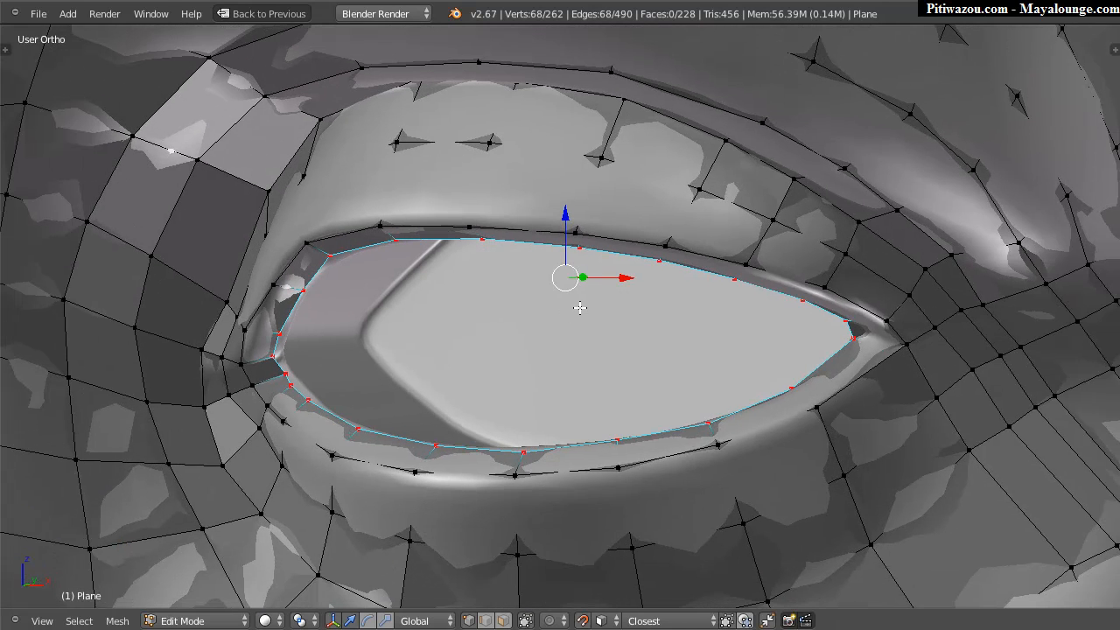
pyautogui.hotkey('shift', 'space')
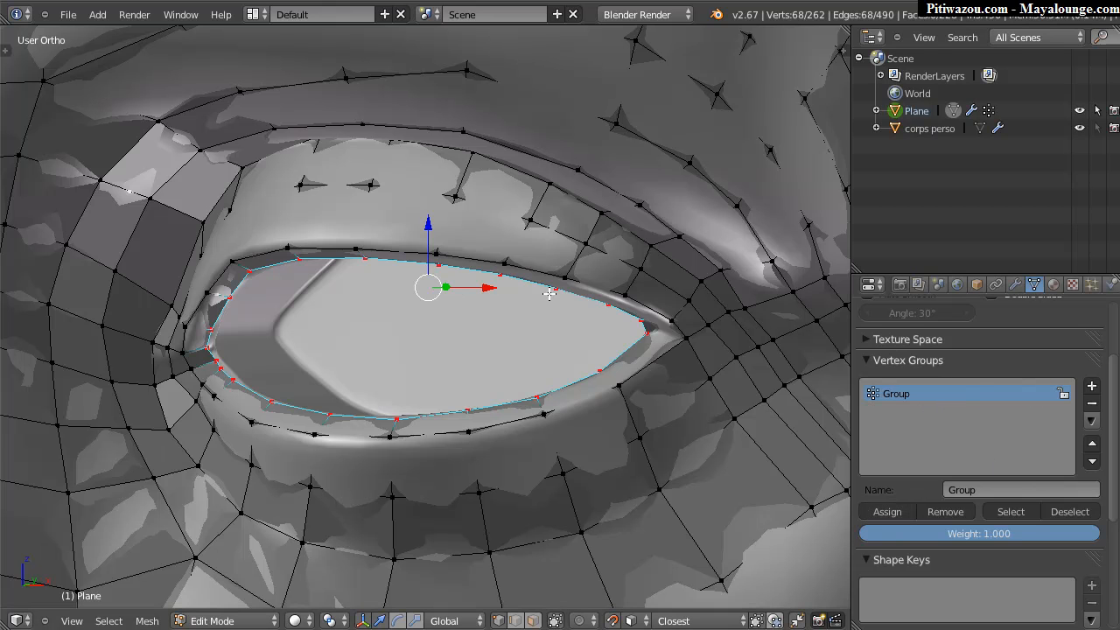
pyautogui.scroll(-2, 490, 340)
pyautogui.keyDown('shift'); pyautogui.moveTo(553, 298); pyautogui.dragTo(593, 337, button='middle'); pyautogui.keyUp('shift')
pyautogui.scroll(-3, 599, 294)
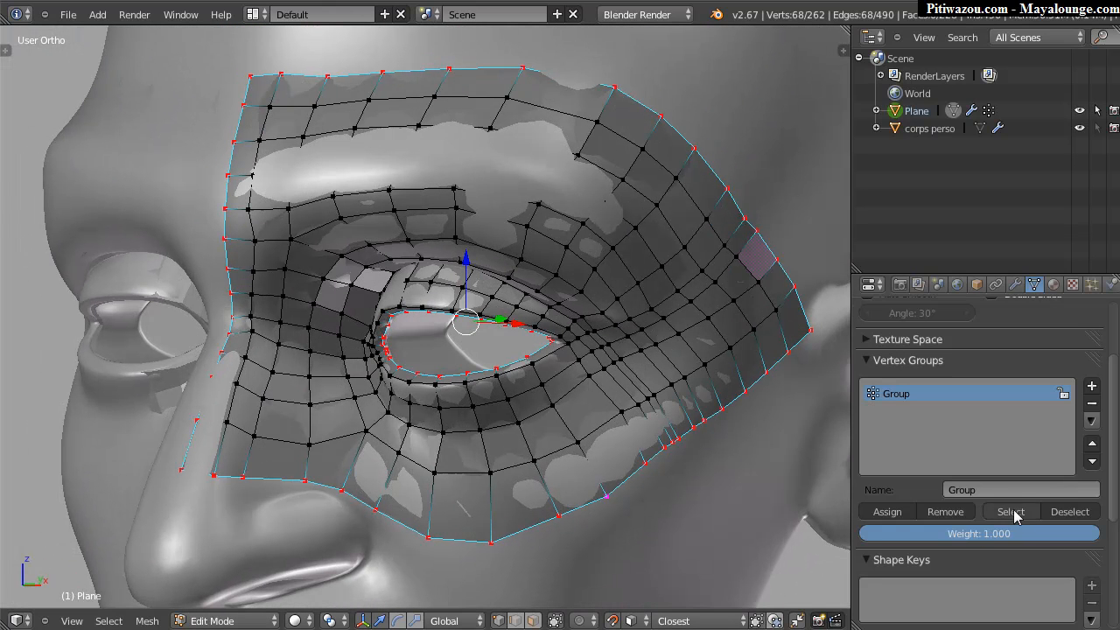
pyautogui.press('h')
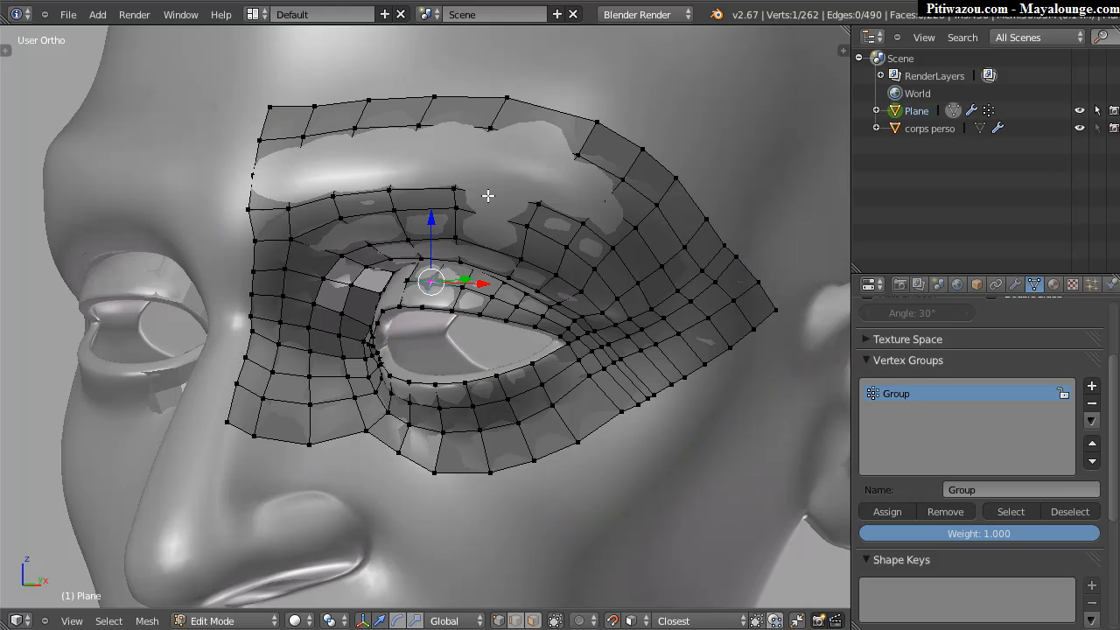
# Grow the selection to cover all visible interior vertices of the mesh and apply Smooth twice.
pyautogui.press('ctrl+KP_Add')
pyautogui.press('ctrl+KP_Add')
pyautogui.press('ctrl+KP_Add')
pyautogui.press('ctrl+KP_Add')
pyautogui.press('ctrl+KP_Add')
pyautogui.press('ctrl+KP_Add')
pyautogui.press('ctrl+KP_Add')
pyautogui.press('ctrl+KP_Add')
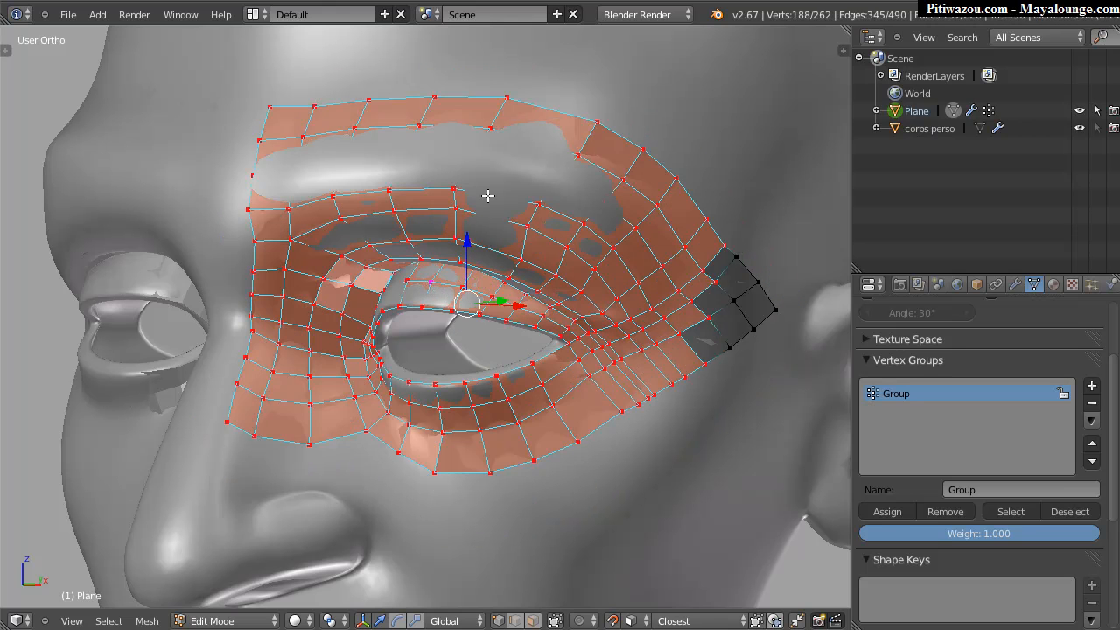
pyautogui.press('w')
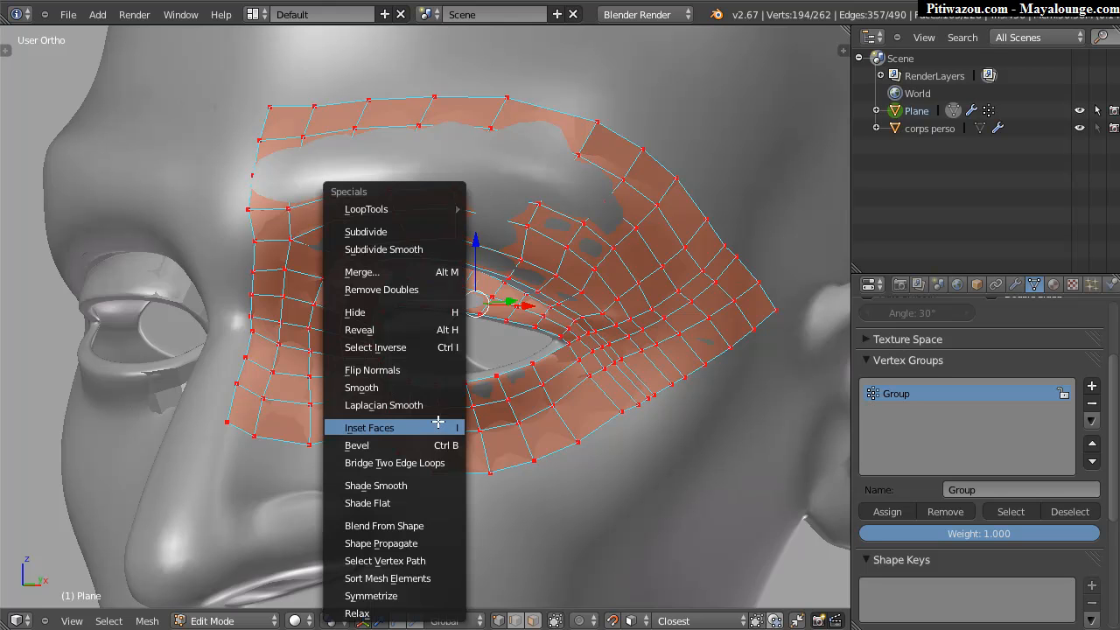
pyautogui.click(387, 389)
pyautogui.press('w')
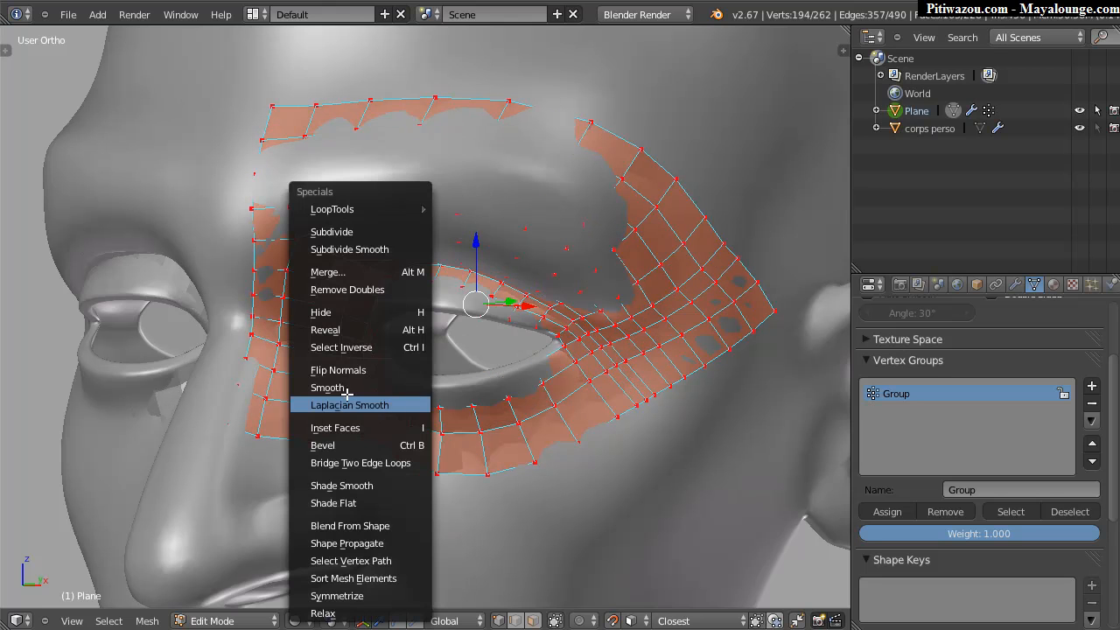
pyautogui.click(329, 391)
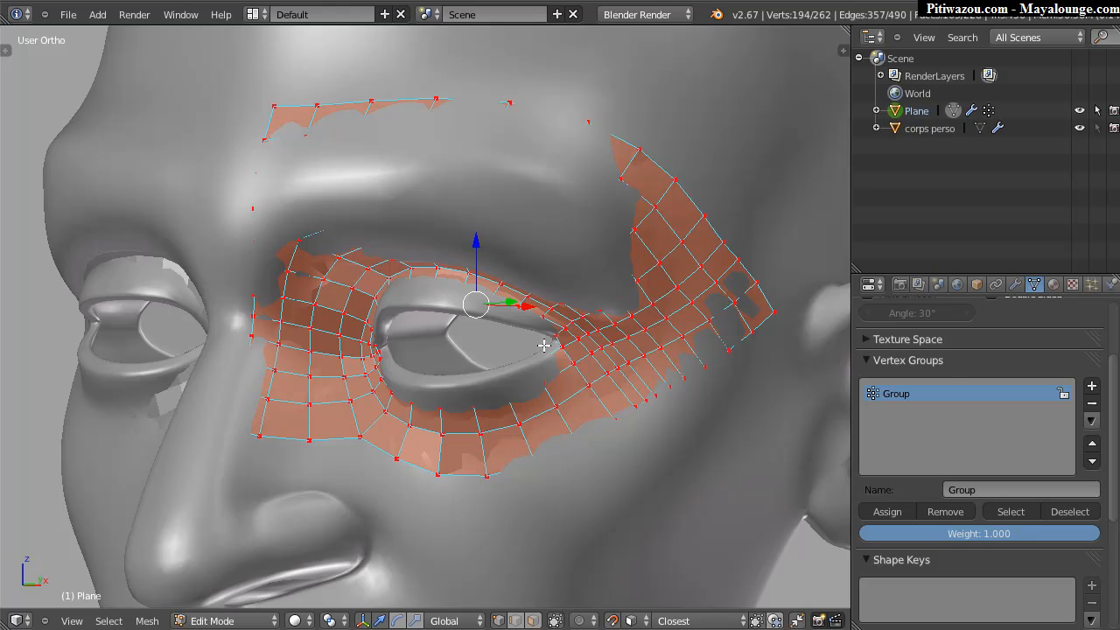
# Leave mesh editing, add a Shrinkwrap modifier to the retopology mesh with corps perso as target, and apply it.
pyautogui.press('Tab')
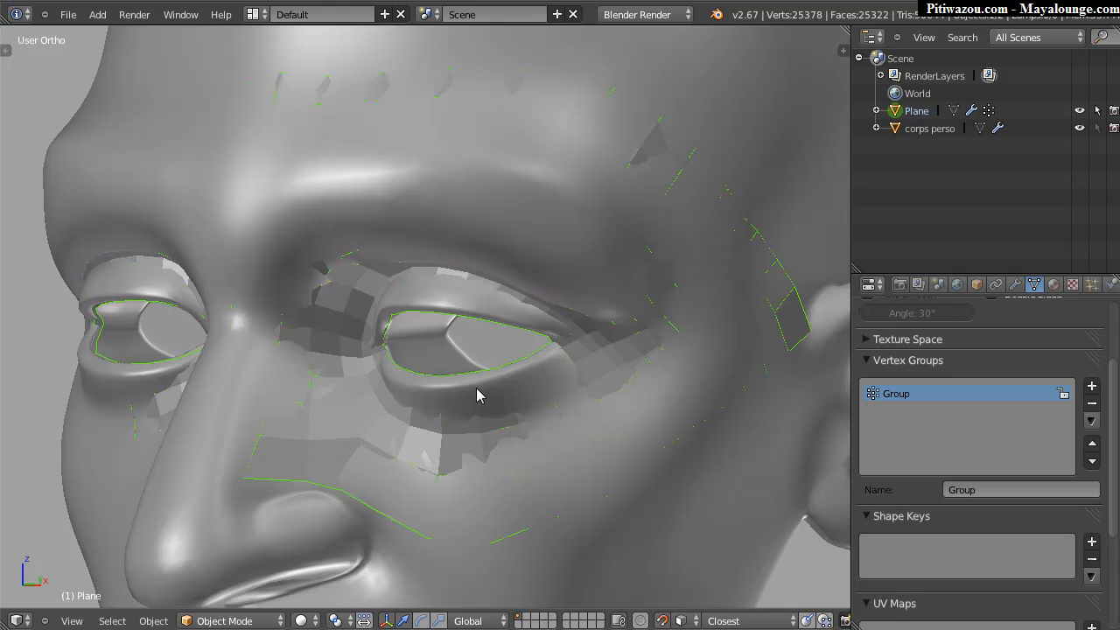
pyautogui.click(1015, 284)
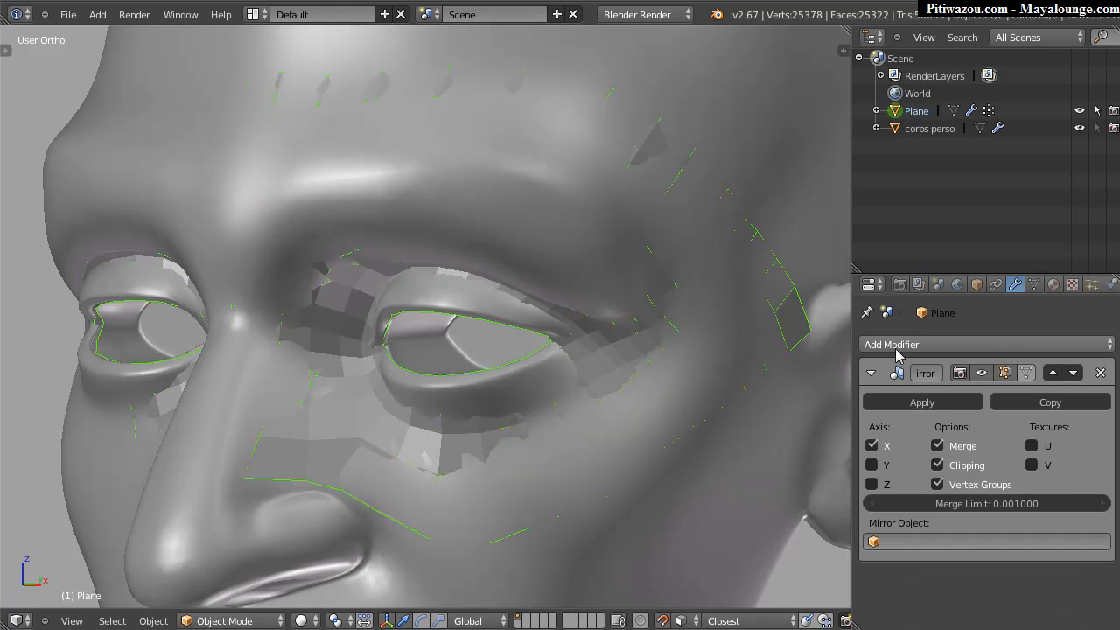
pyautogui.click(870, 375)
pyautogui.click(945, 347)
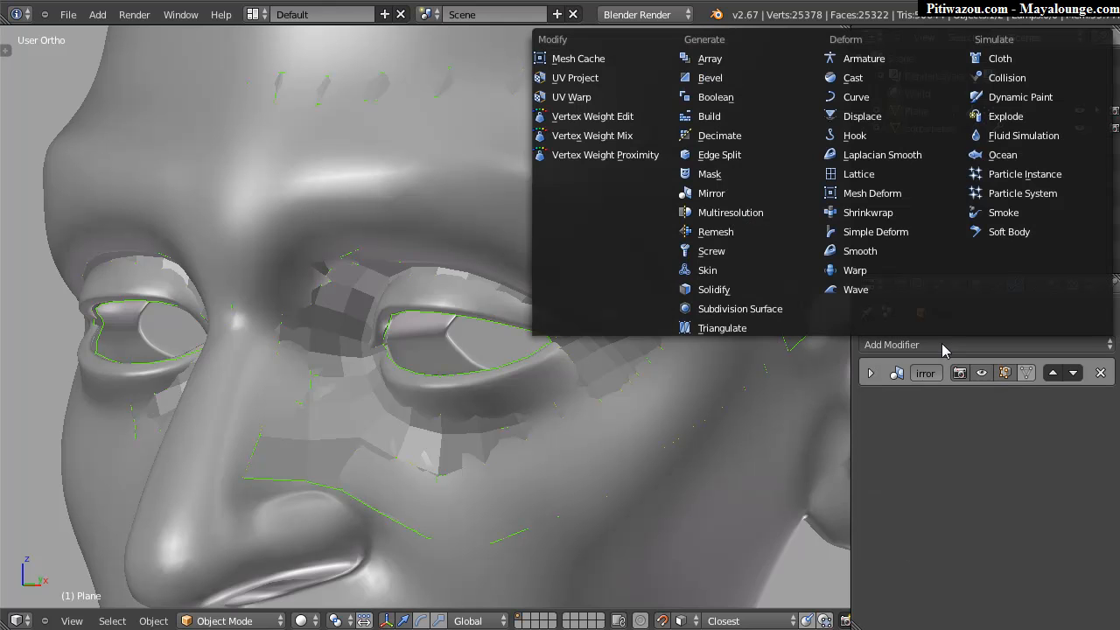
pyautogui.click(868, 214)
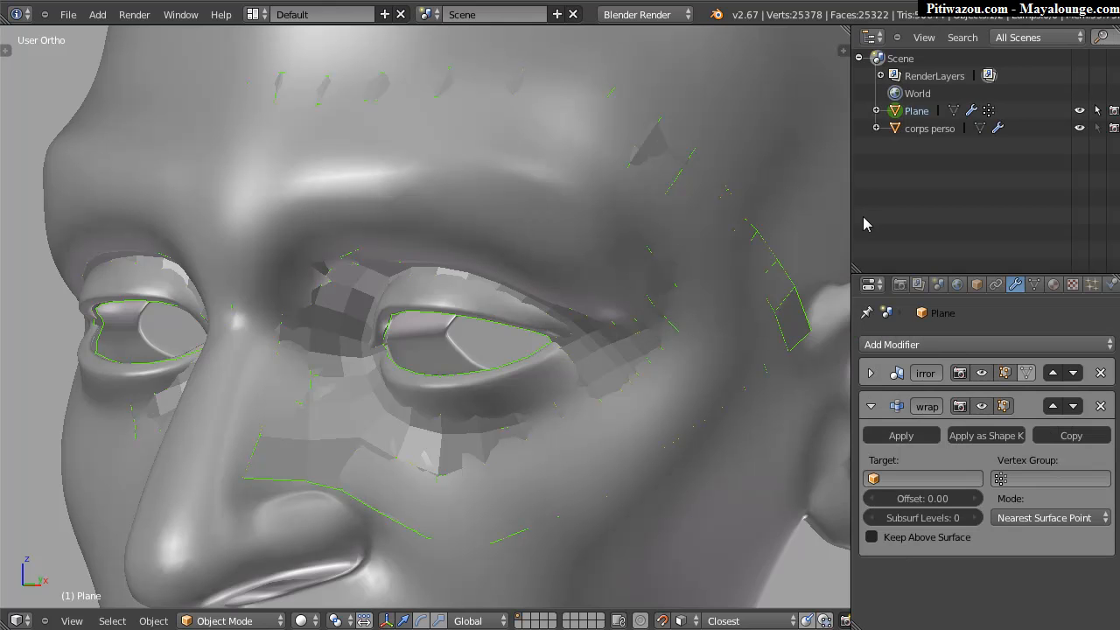
pyautogui.click(910, 480)
pyautogui.click(890, 301)
pyautogui.moveTo(482, 338)
pyautogui.mouseDown(button='middle')
pyautogui.moveTo(513, 313)
pyautogui.moveTo(501, 327)
pyautogui.mouseUp(button='middle')
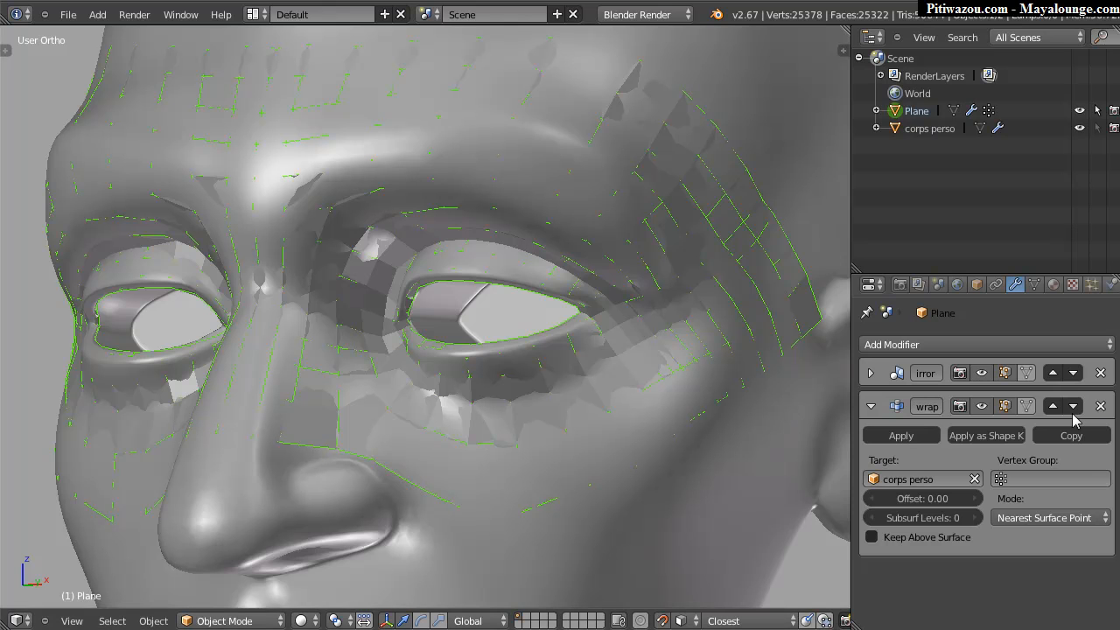
pyautogui.click(900, 436)
# Return to mesh editing, reveal the hidden vertices and clear the selection.
pyautogui.press('Tab')
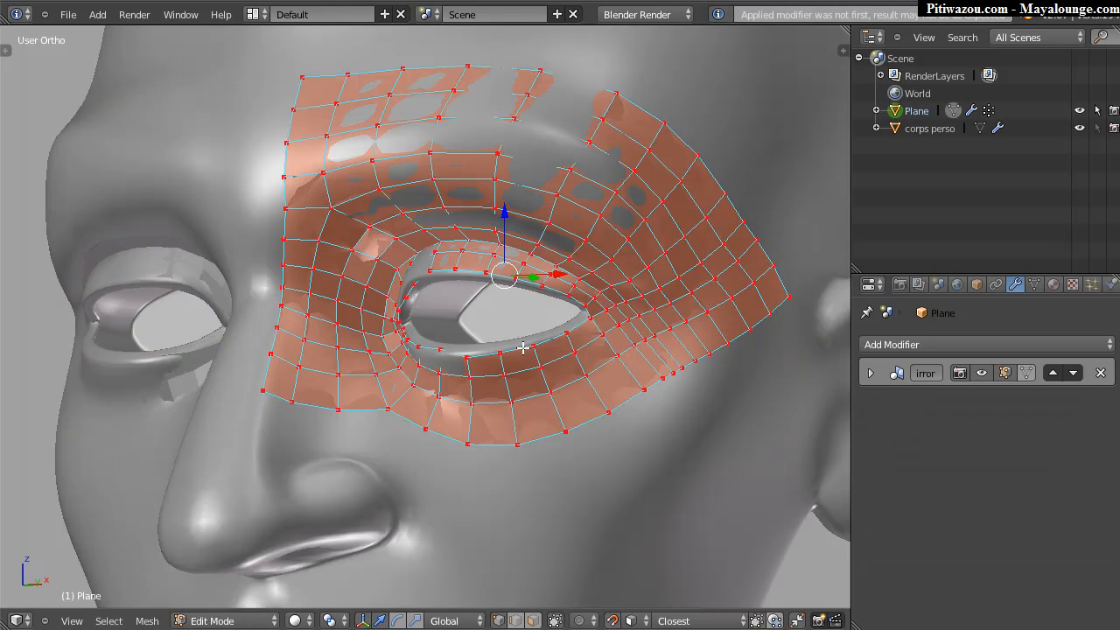
pyautogui.moveTo(542, 346); pyautogui.dragTo(516, 316, button='middle')
pyautogui.hotkey('alt', 'h')
pyautogui.press('a')
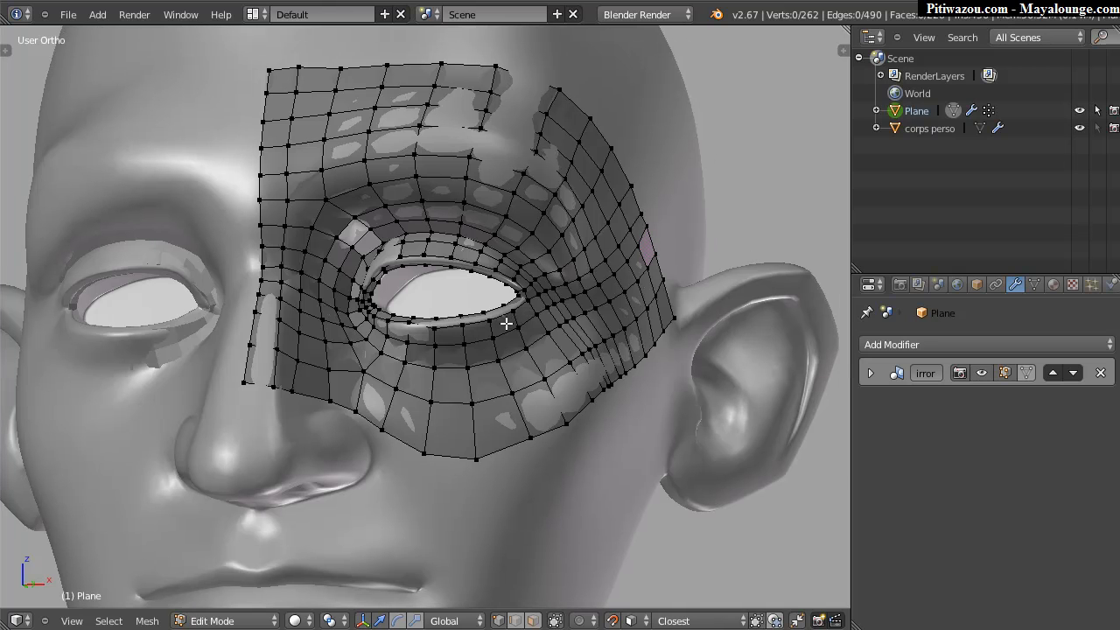
# Show the Bsurfaces tools and select the upper border edges of the mesh along the forehead and temple.
pyautogui.moveTo(620, 307); pyautogui.dragTo(585, 301, button='middle')
pyautogui.keyDown('shift'); pyautogui.moveTo(637, 201); pyautogui.dragTo(593, 284, button='middle'); pyautogui.keyUp('shift')
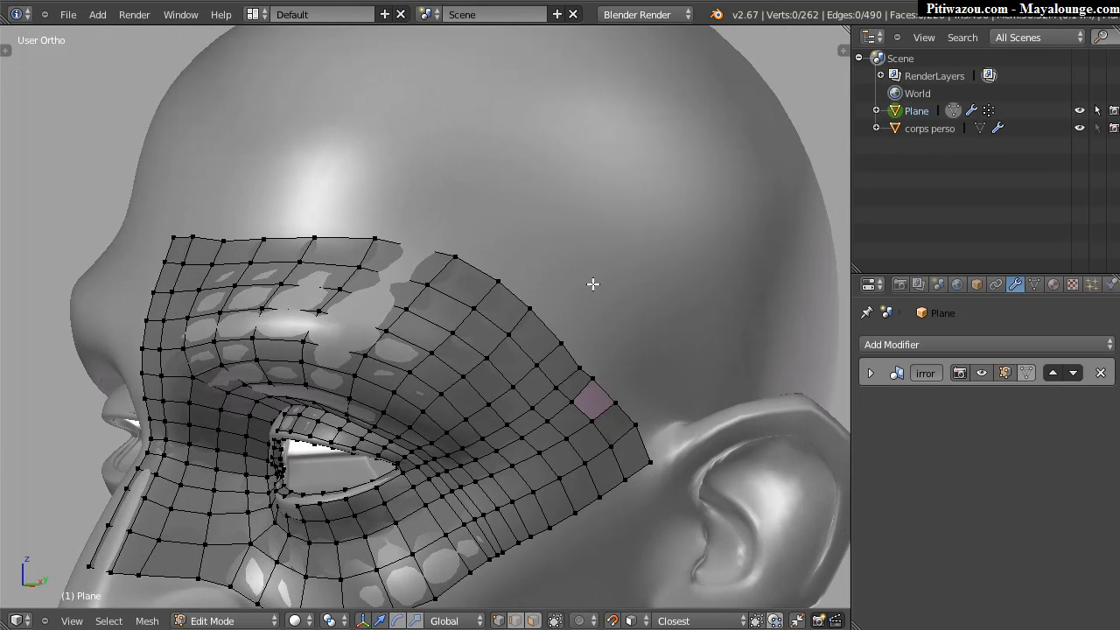
pyautogui.press('t')
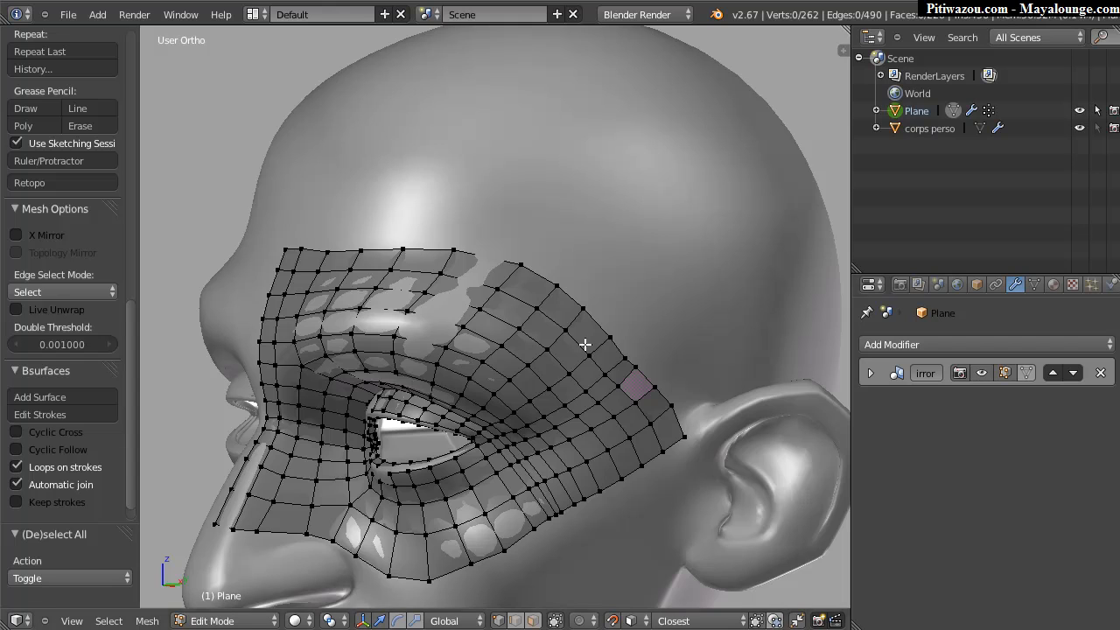
pyautogui.moveTo(502, 363); pyautogui.dragTo(375, 278, button='middle')
pyautogui.moveTo(249, 248)
pyautogui.mouseDown()
pyautogui.moveTo(590, 289)
pyautogui.moveTo(670, 357)
pyautogui.moveTo(740, 444)
pyautogui.mouseUp()
pyautogui.moveTo(740, 450)
pyautogui.mouseDown(button='middle')
pyautogui.moveTo(541, 300)
pyautogui.moveTo(498, 333)
pyautogui.moveTo(534, 239)
pyautogui.mouseUp(button='middle')
pyautogui.rightClick(651, 355)
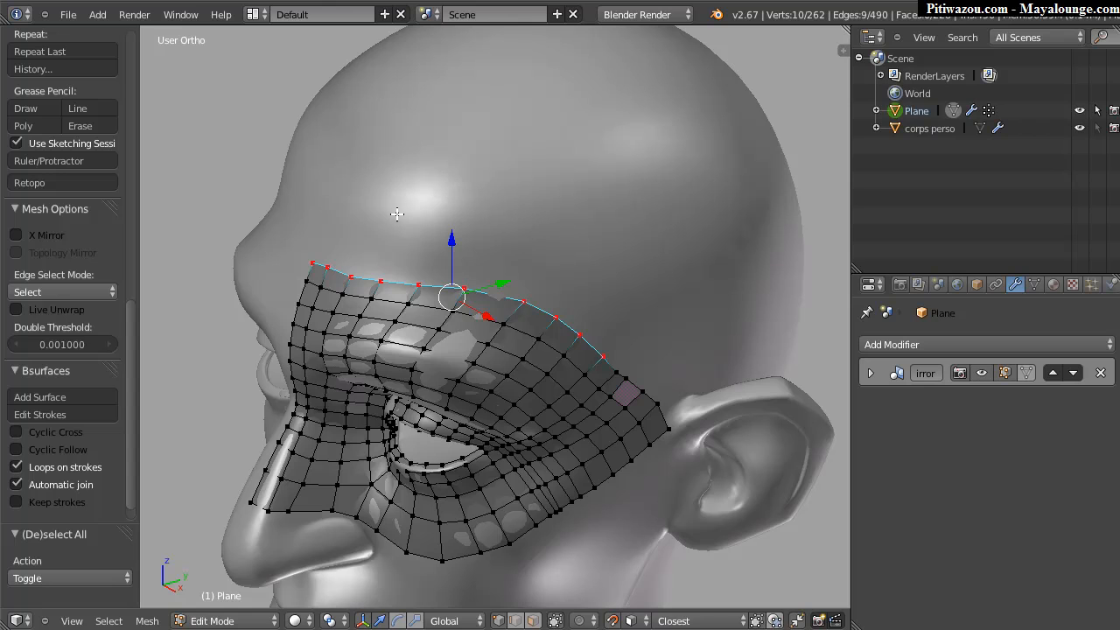
# Sketch three freehand grease pencil strokes across the forehead and front of the skull, roughly parallel to the selected border.
pyautogui.moveTo(333, 192); pyautogui.dragTo(451, 211)
pyautogui.moveTo(608, 270); pyautogui.dragTo(665, 335)
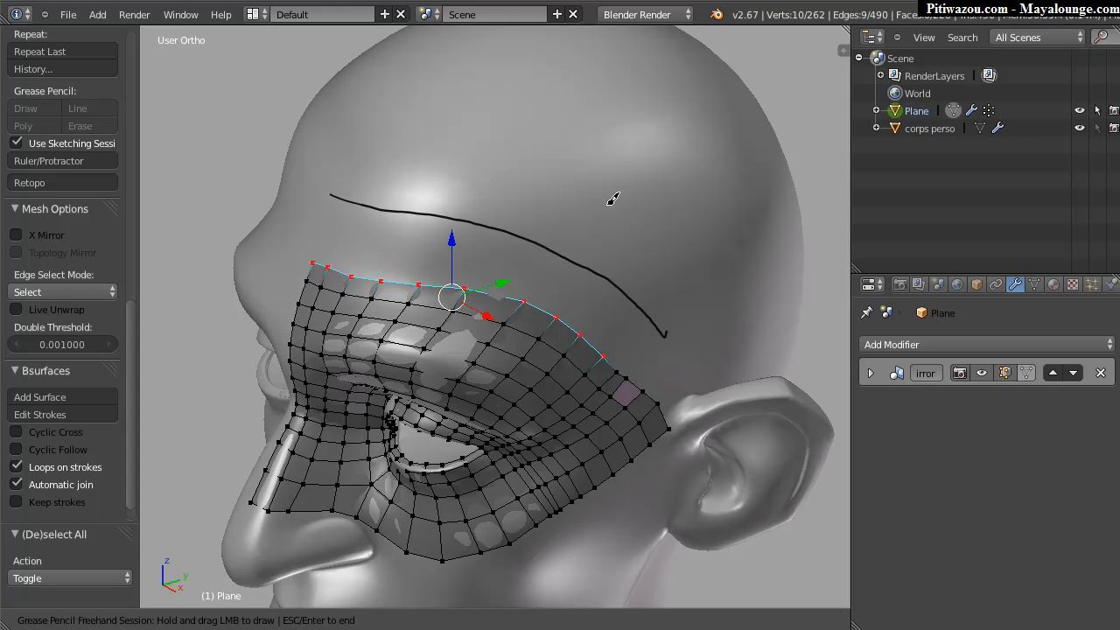
pyautogui.moveTo(376, 97); pyautogui.dragTo(396, 97)
pyautogui.moveTo(687, 260); pyautogui.dragTo(689, 263)
pyautogui.moveTo(781, 300)
pyautogui.mouseDown(button='middle')
pyautogui.moveTo(675, 298)
pyautogui.moveTo(653, 268)
pyautogui.moveTo(670, 278)
pyautogui.moveTo(688, 235)
pyautogui.moveTo(534, 187)
pyautogui.mouseUp(button='middle')
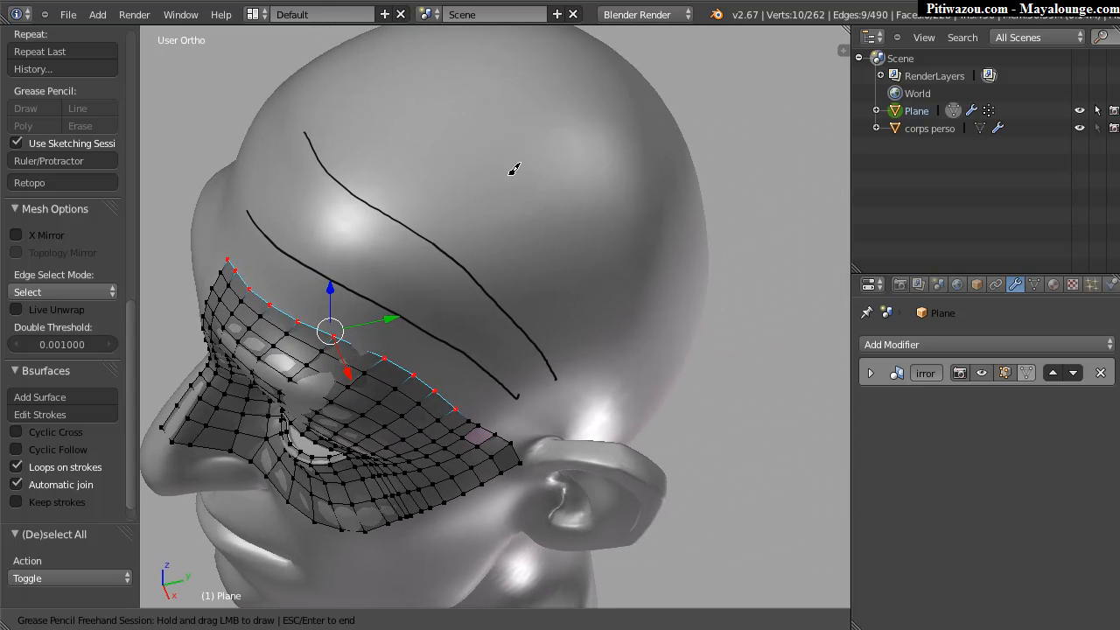
pyautogui.moveTo(404, 91); pyautogui.dragTo(398, 85)
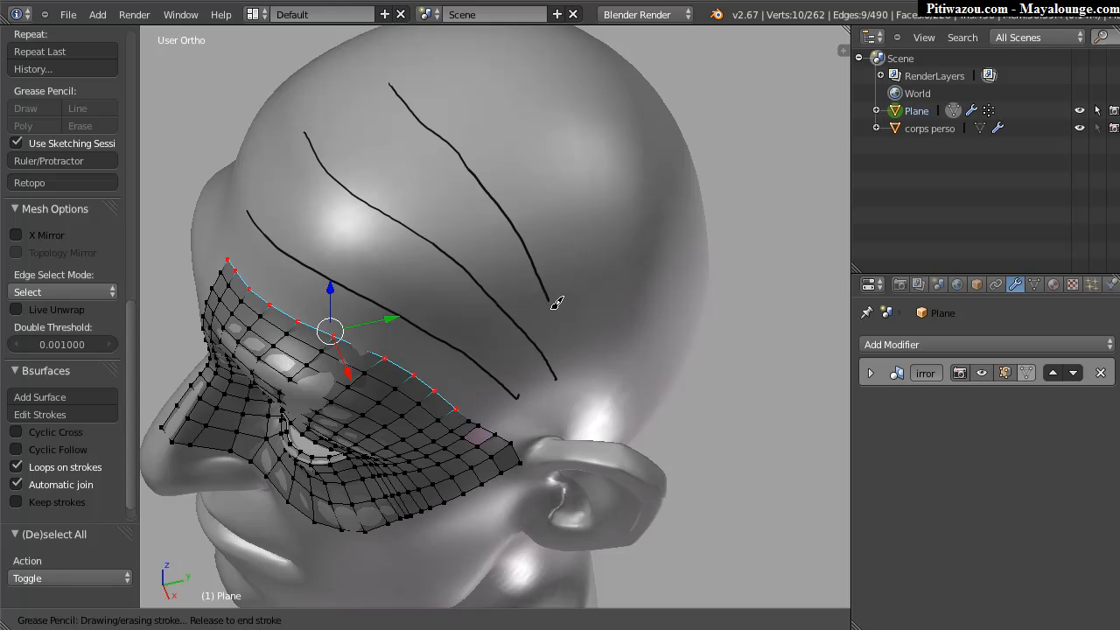
pyautogui.moveTo(576, 362); pyautogui.dragTo(578, 361)
# Sketch five more strokes fanning over the crown and back of the skull to behind the ear, and end the drawing session.
pyautogui.moveTo(645, 315); pyautogui.dragTo(582, 256, button='middle')
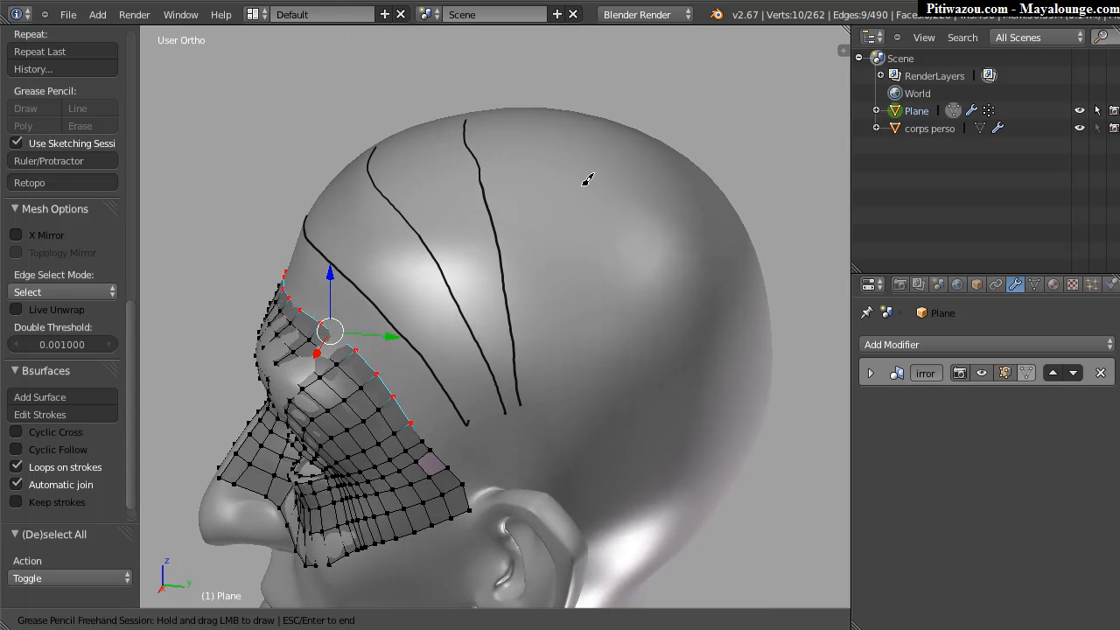
pyautogui.moveTo(578, 121); pyautogui.dragTo(575, 212)
pyautogui.moveTo(560, 359); pyautogui.dragTo(546, 407)
pyautogui.moveTo(698, 172); pyautogui.dragTo(577, 390)
pyautogui.moveTo(706, 386)
pyautogui.mouseDown(button='middle')
pyautogui.moveTo(605, 380)
pyautogui.moveTo(669, 362)
pyautogui.moveTo(623, 337)
pyautogui.moveTo(624, 313)
pyautogui.mouseUp(button='middle')
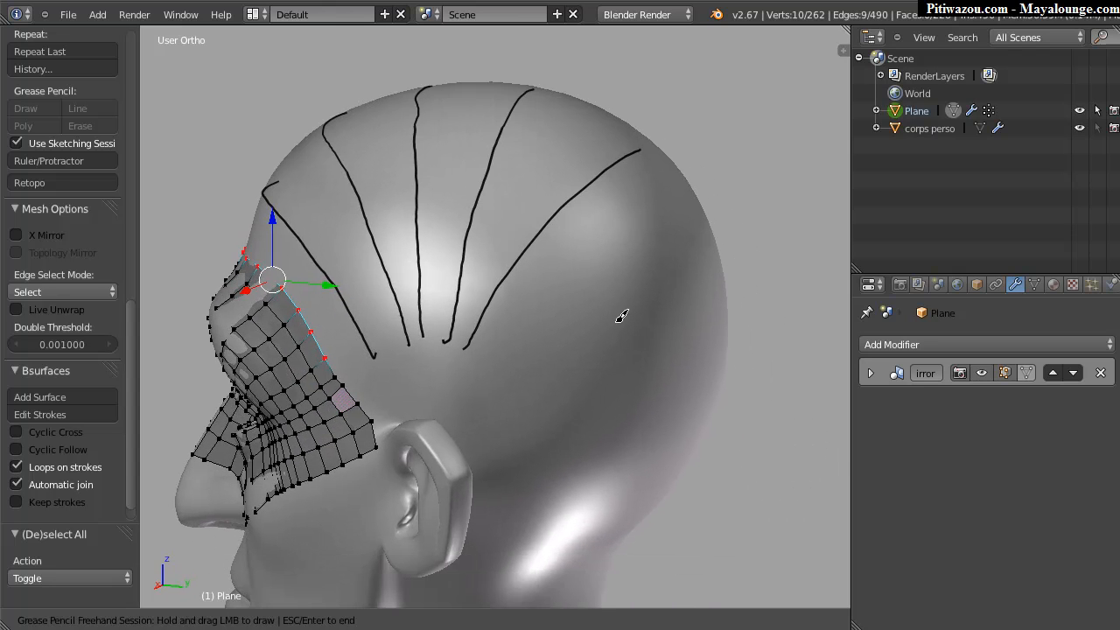
pyautogui.moveTo(685, 237); pyautogui.dragTo(480, 360)
pyautogui.moveTo(685, 369); pyautogui.dragTo(494, 406)
pyautogui.moveTo(656, 449); pyautogui.dragTo(495, 446)
pyautogui.moveTo(528, 420)
pyautogui.mouseDown(button='middle')
pyautogui.moveTo(582, 400)
pyautogui.moveTo(512, 311)
pyautogui.moveTo(553, 289)
pyautogui.mouseUp(button='middle')
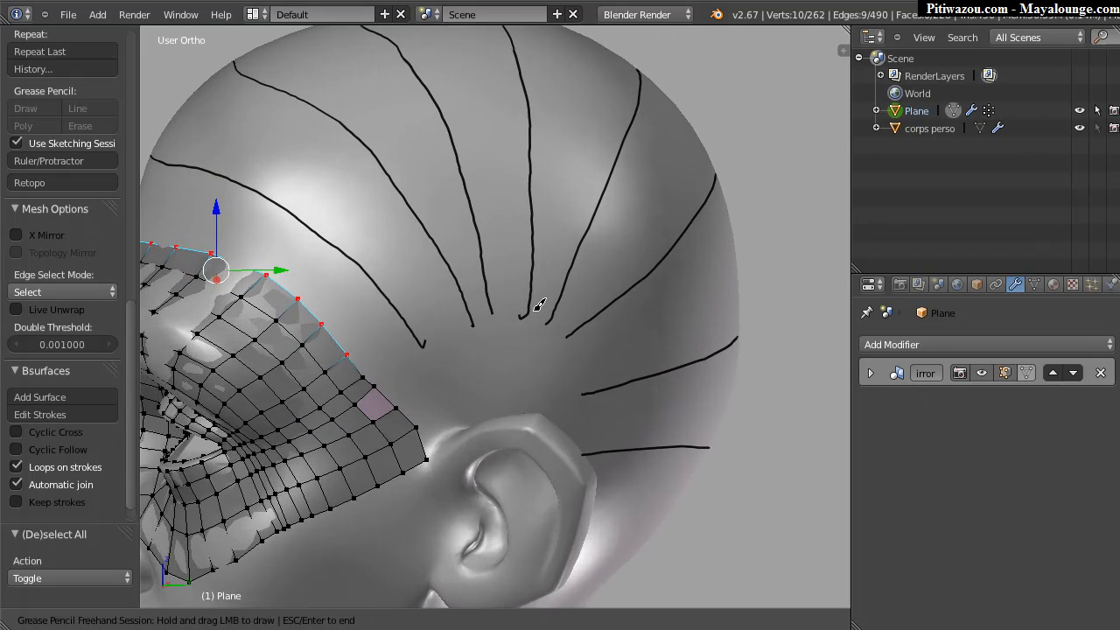
pyautogui.press('Escape')
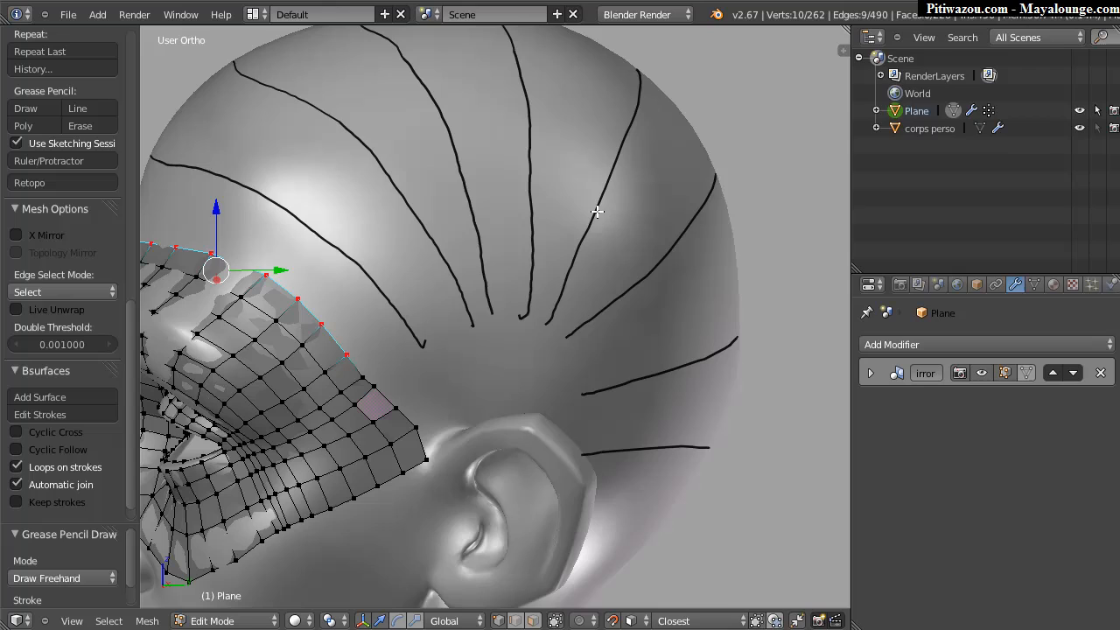
# Generate a Bsurfaces surface from the skull strokes and set its Follow value to 1.
pyautogui.click(47, 395)
pyautogui.moveTo(468, 296); pyautogui.dragTo(483, 277, button='middle')
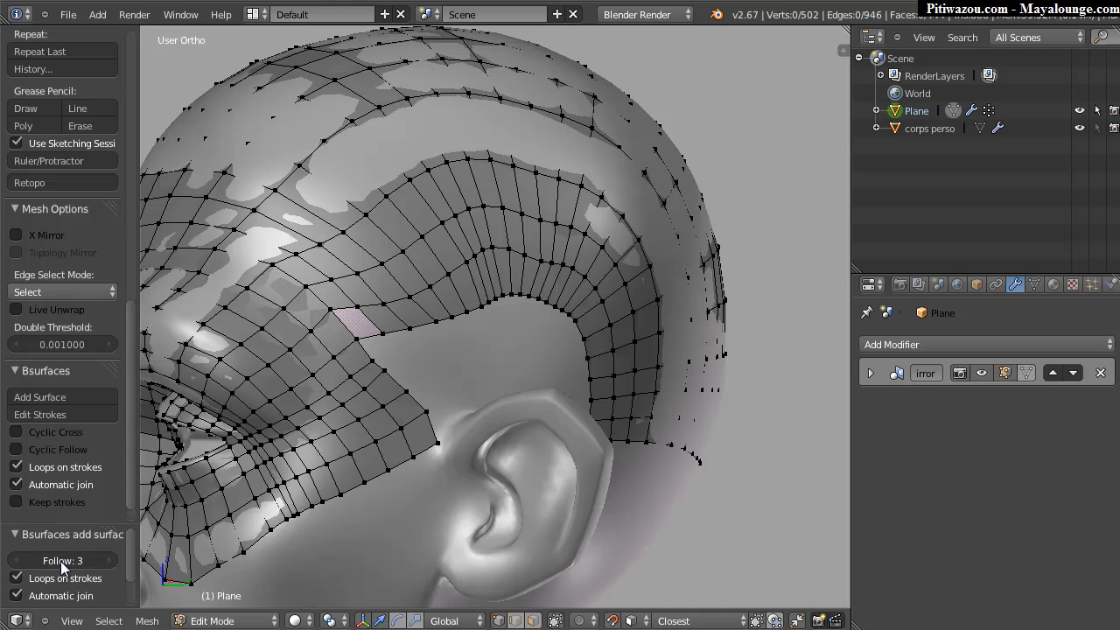
pyautogui.moveTo(66, 562); pyautogui.dragTo(49, 561)
pyautogui.moveTo(525, 236); pyautogui.dragTo(389, 298, button='middle')
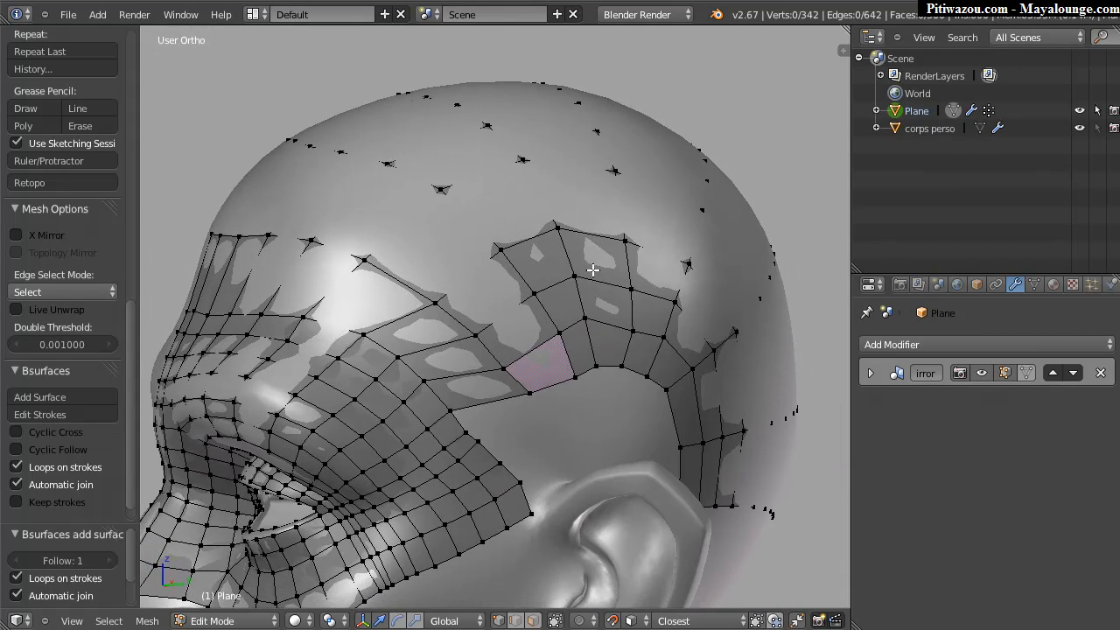
# Select the new surface's lowest edge row behind the ear, grow the selection over the whole skull surface and apply Smooth.
pyautogui.scroll(-2, 590, 251)
pyautogui.moveTo(600, 282); pyautogui.dragTo(481, 182, button='middle')
pyautogui.moveTo(542, 272); pyautogui.dragTo(665, 441, button='middle')
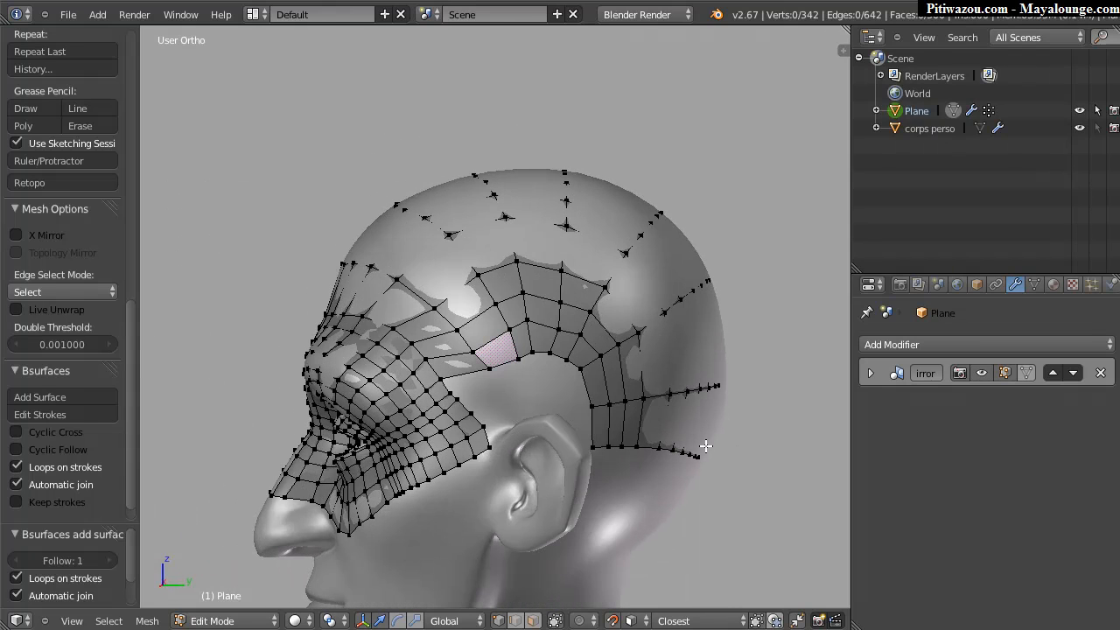
pyautogui.press('z')
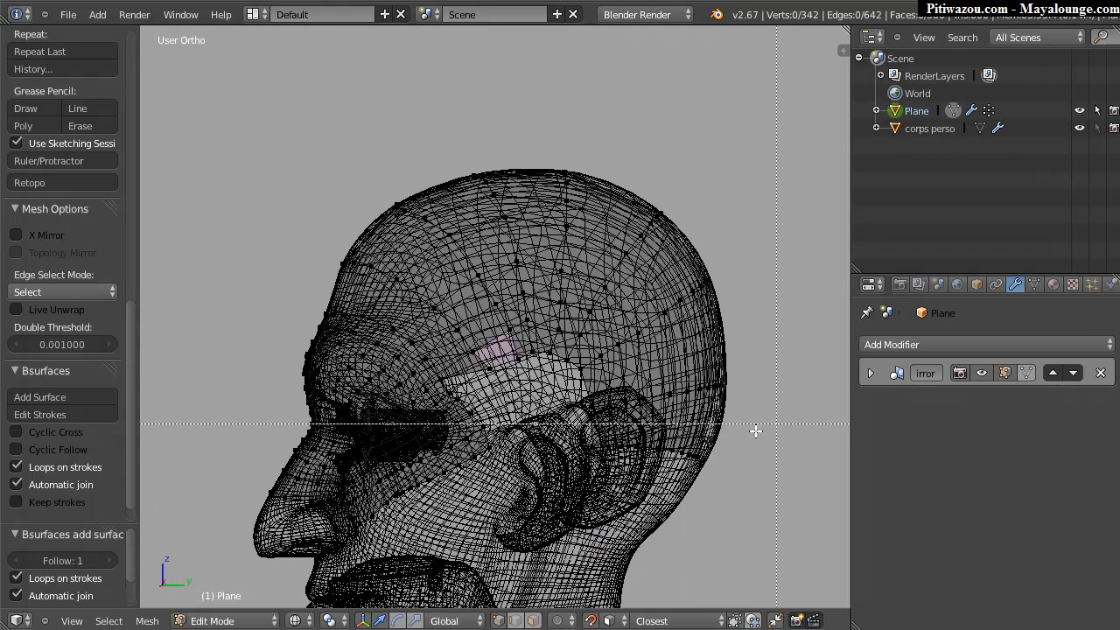
pyautogui.keyDown('alt'); pyautogui.rightClick(625, 480); pyautogui.keyUp('alt')
pyautogui.press('z')
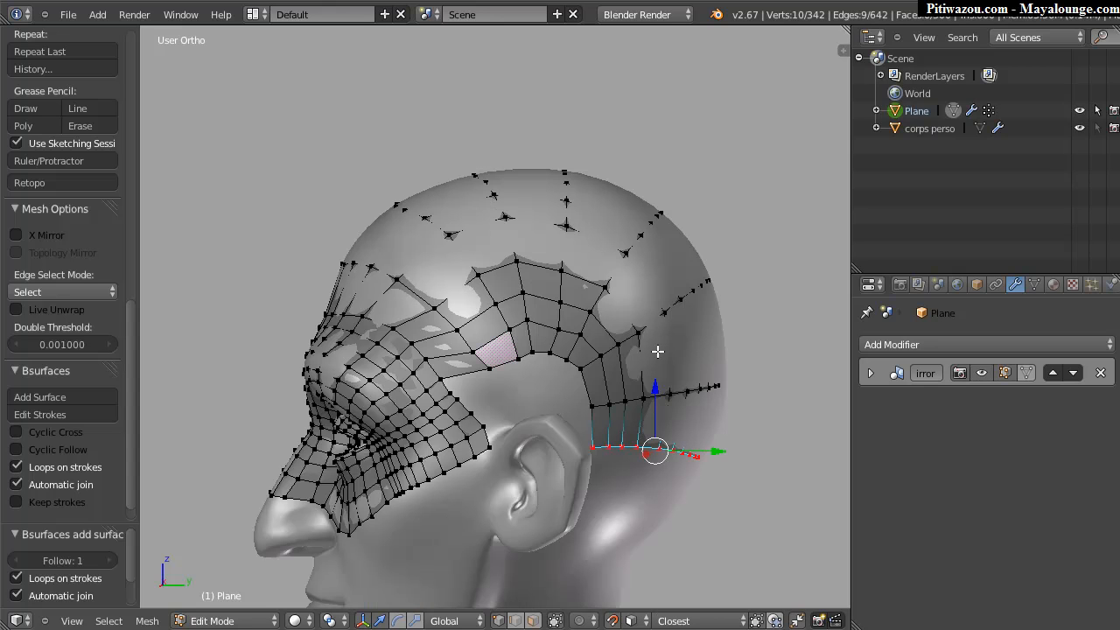
pyautogui.press('ctrl+KP_Add')
pyautogui.press('ctrl+KP_Add')
pyautogui.press('ctrl+KP_Add')
pyautogui.press('ctrl+KP_Add')
pyautogui.press('ctrl+KP_Add')
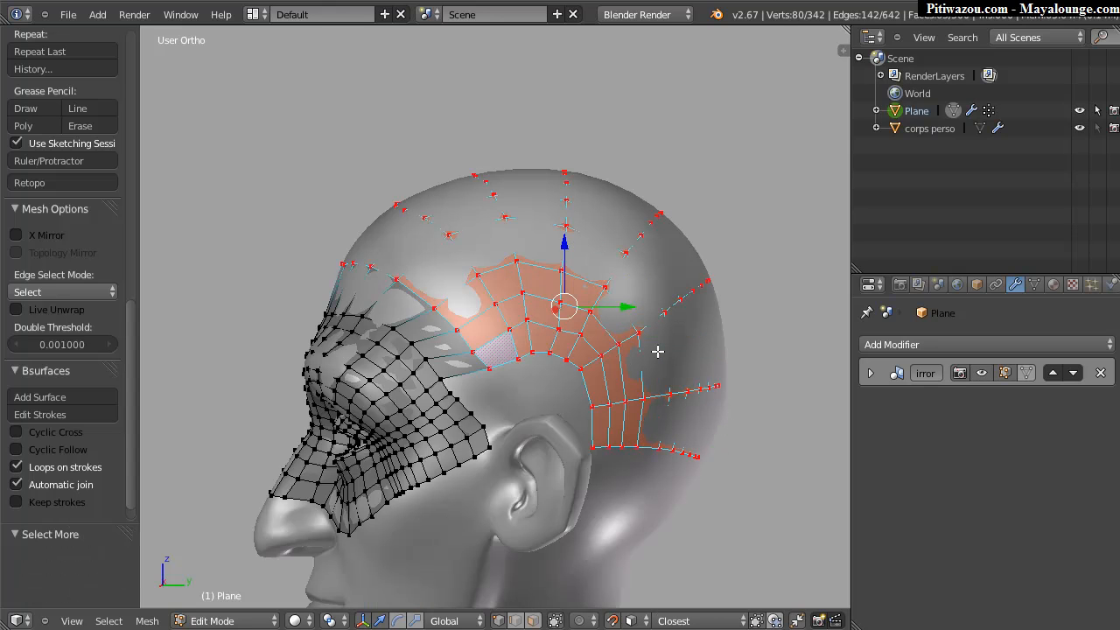
pyautogui.press('w')
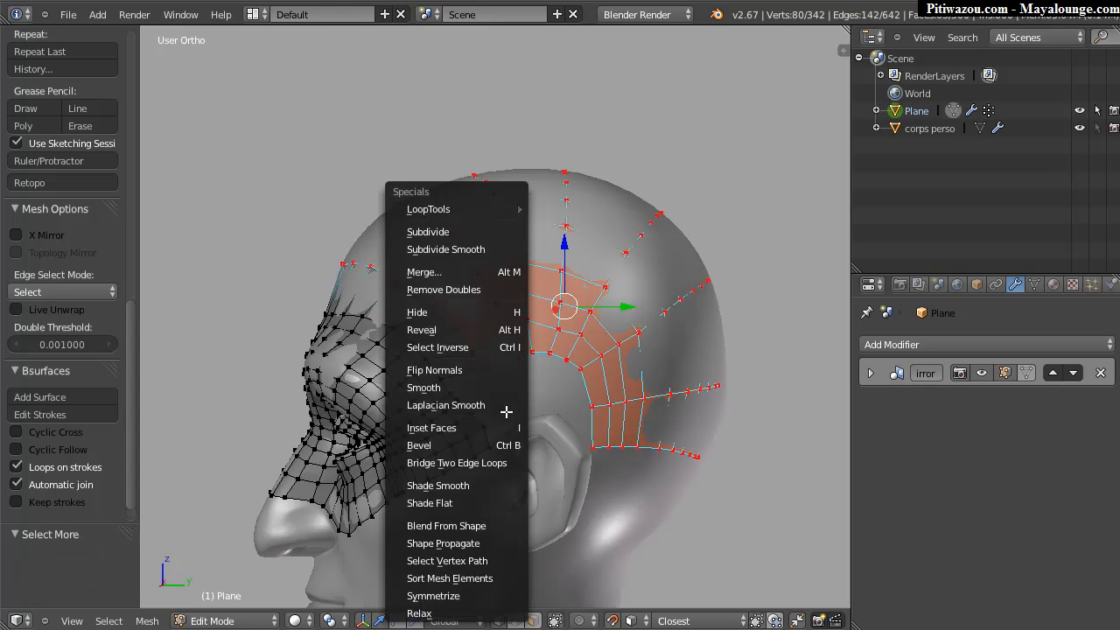
pyautogui.click(456, 385)
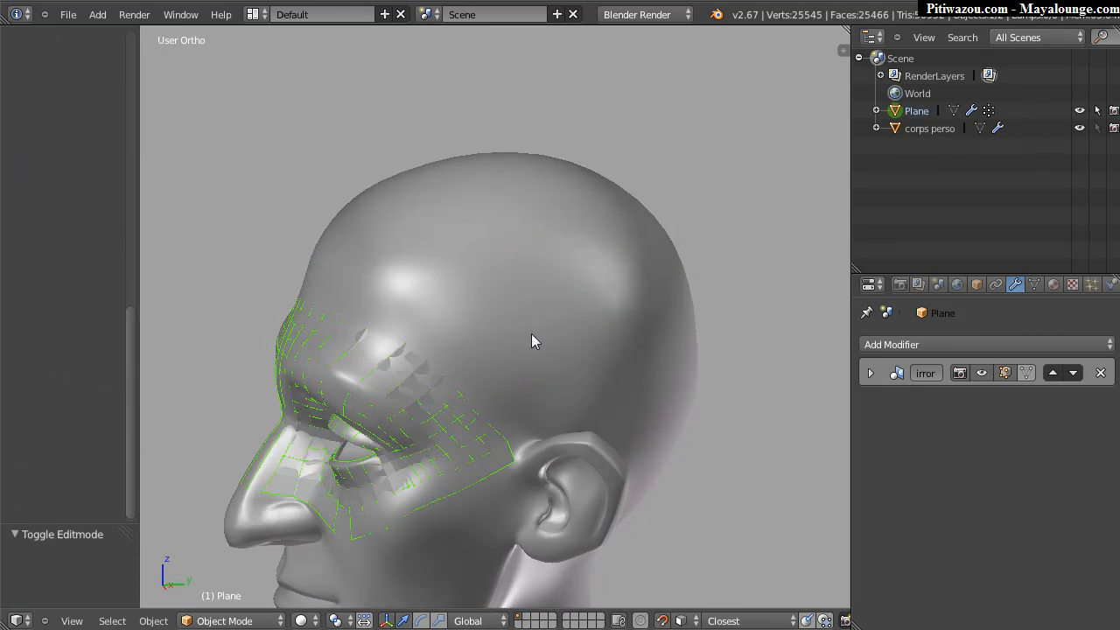
# Add a Shrinkwrap modifier targeting corps perso to the extended retopology mesh.
pyautogui.click(956, 343)
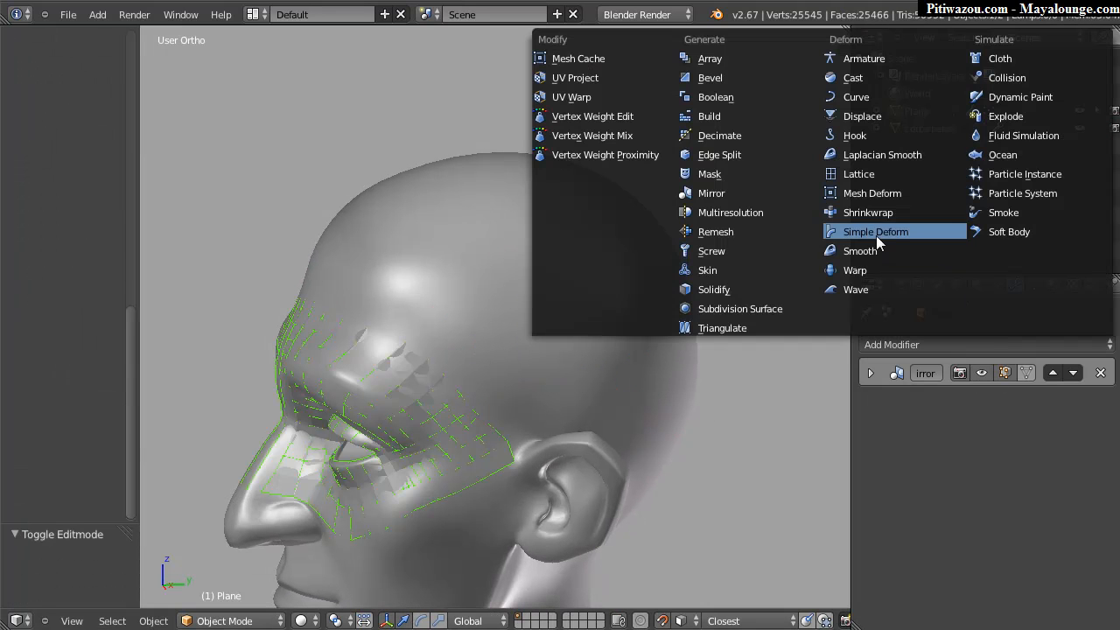
pyautogui.click(861, 211)
pyautogui.click(919, 478)
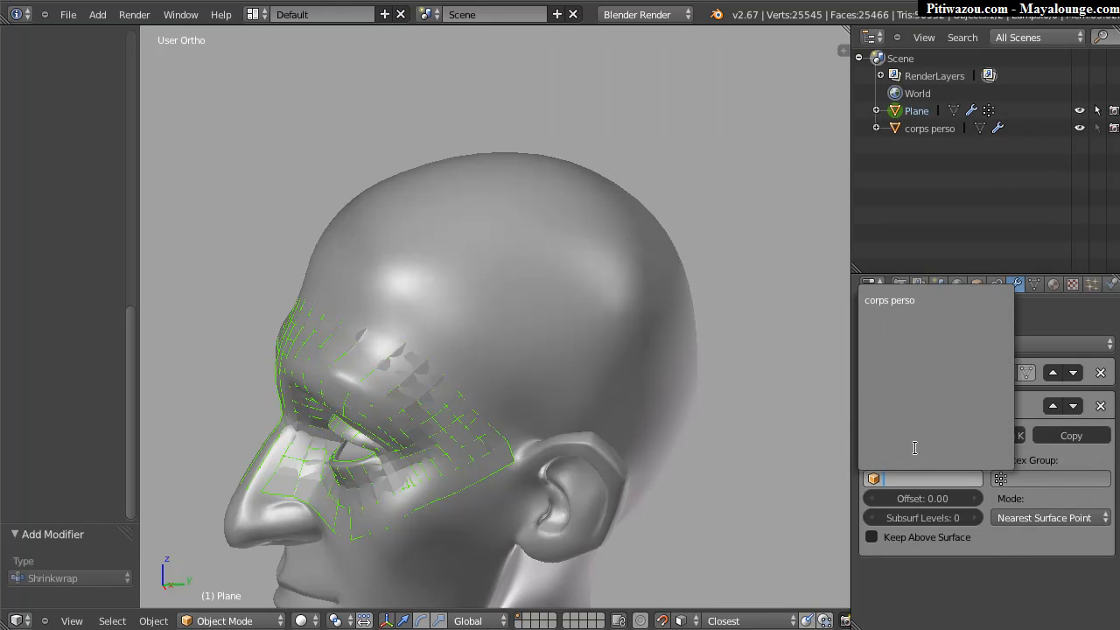
pyautogui.click(897, 300)
pyautogui.moveTo(560, 322); pyautogui.dragTo(475, 306, button='middle')
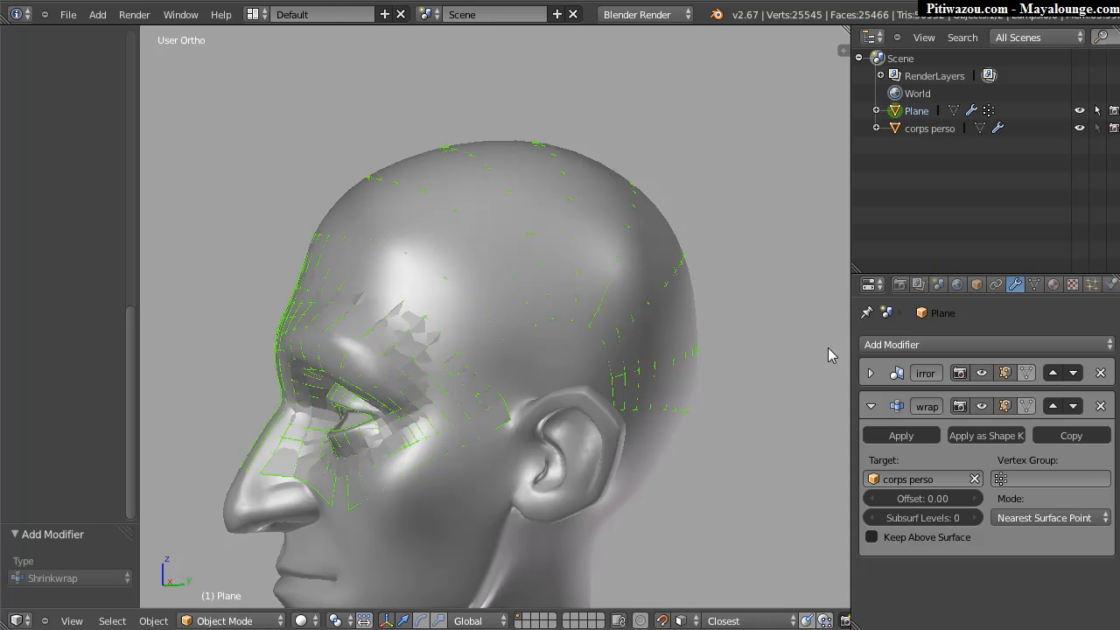
# Return to mesh editing and deselect all vertices of the retopology mesh.
pyautogui.press('Tab')
pyautogui.moveTo(391, 312); pyautogui.dragTo(395, 243, button='middle')
pyautogui.press('Tab')
pyautogui.press('Tab')
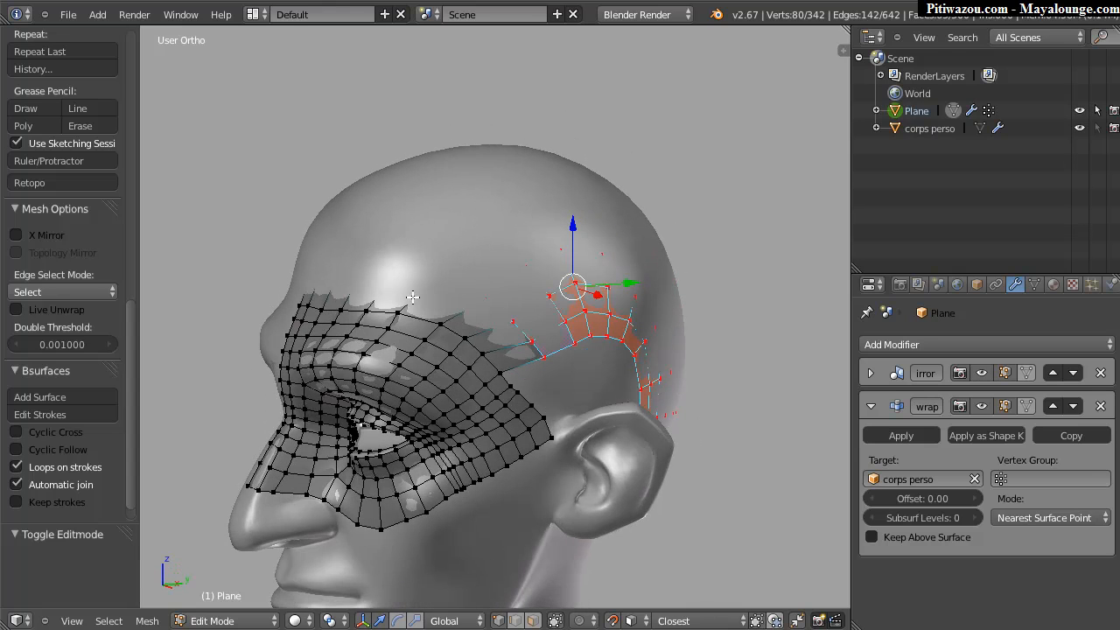
pyautogui.moveTo(430, 341); pyautogui.dragTo(482, 302, button='middle')
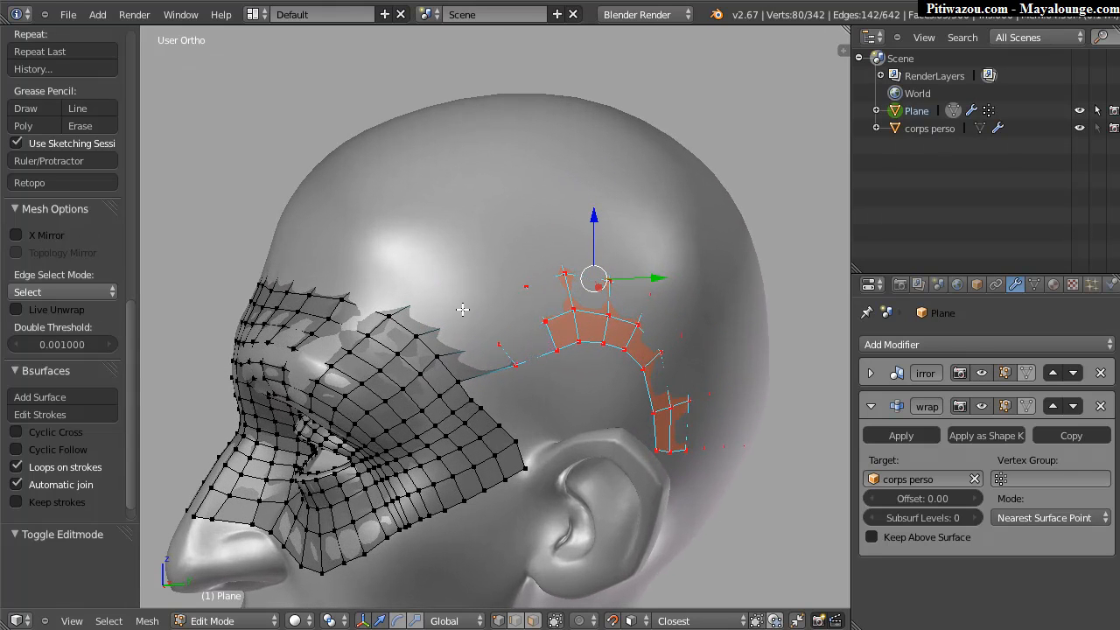
pyautogui.press('a')
# Set the Shrinkwrap offset to 0.044 and switch back to Object Mode.
pyautogui.moveTo(512, 369); pyautogui.dragTo(798, 435, button='middle')
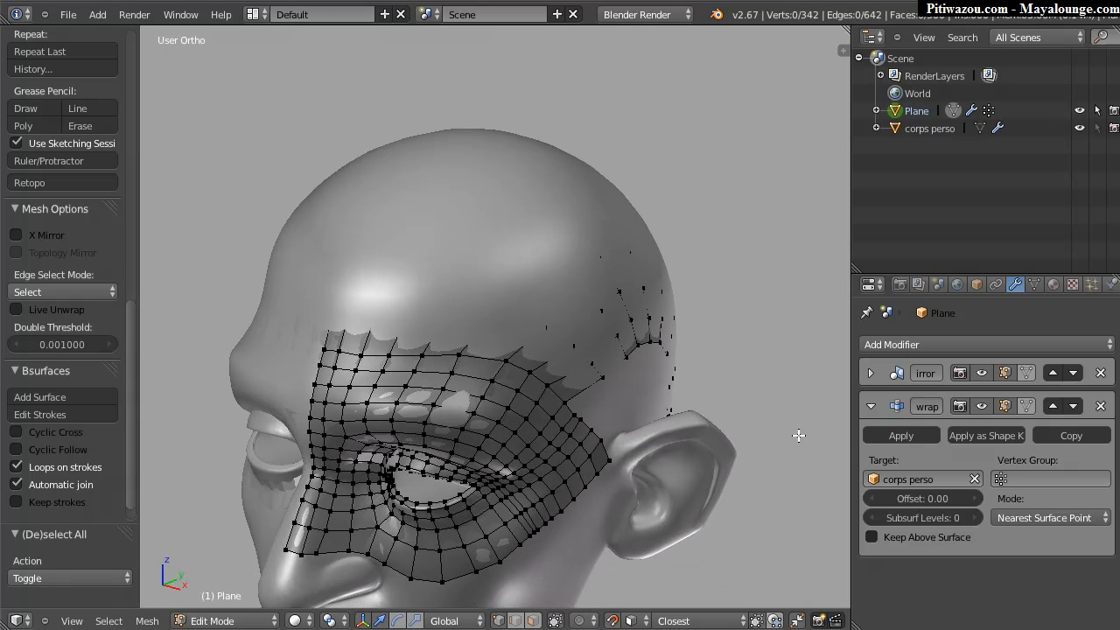
pyautogui.click(902, 498)
pyautogui.write('0.044')
pyautogui.press('Return')
pyautogui.press('Tab')
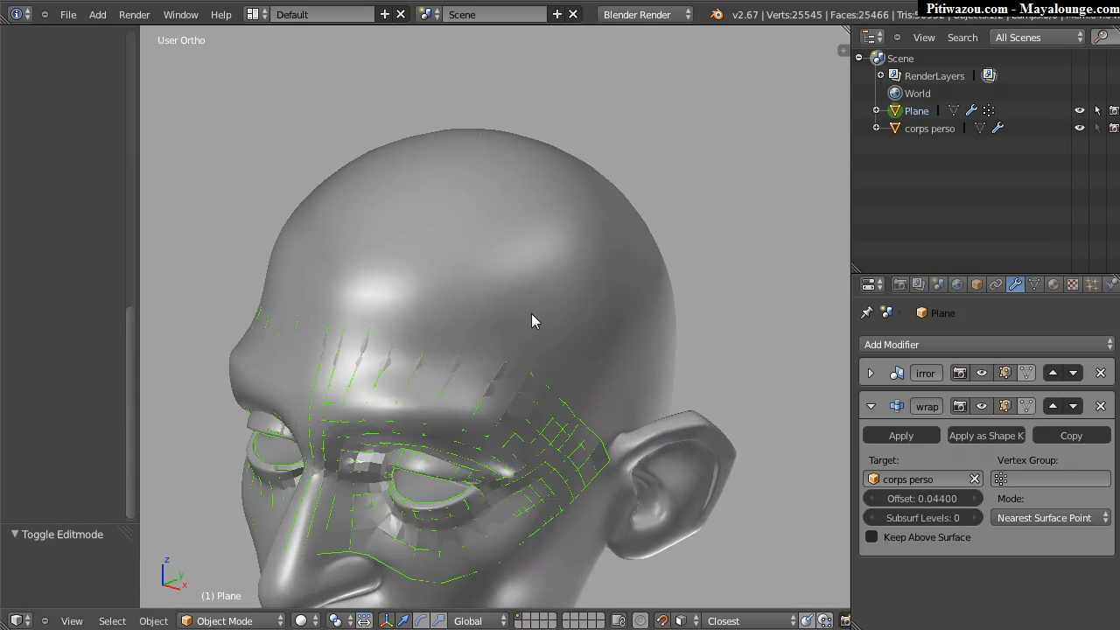
# Check the mesh against the head in wireframe, then hide corps perso and return to solid shading.
pyautogui.moveTo(493, 322); pyautogui.dragTo(424, 270, button='middle')
pyautogui.press('z')
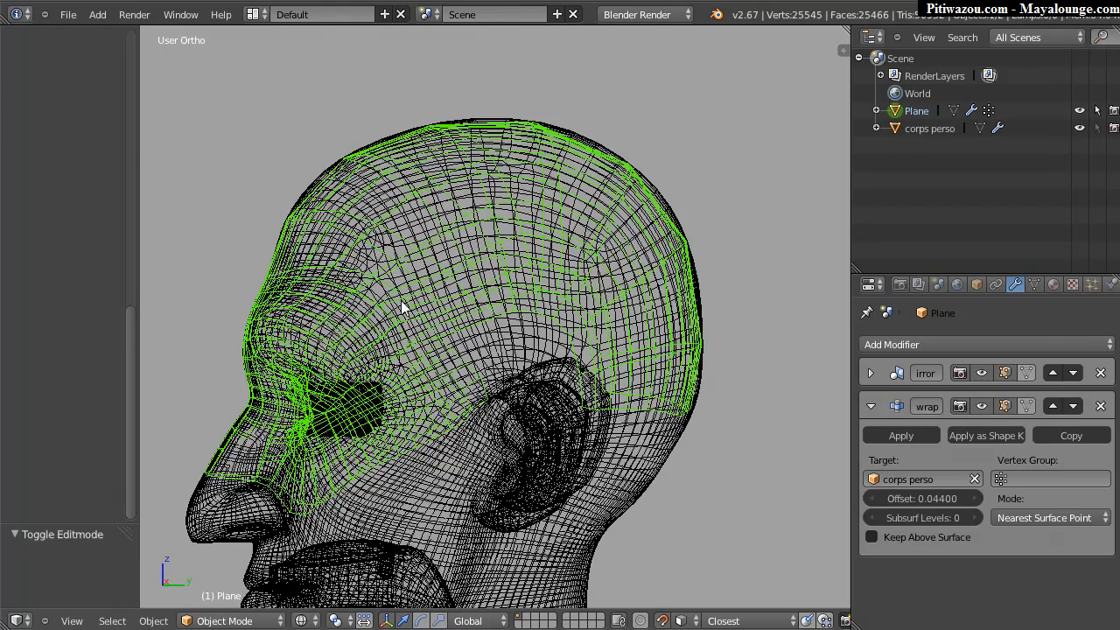
pyautogui.moveTo(402, 307); pyautogui.dragTo(486, 107, button='middle')
pyautogui.moveTo(575, 219); pyautogui.dragTo(634, 238, button='middle')
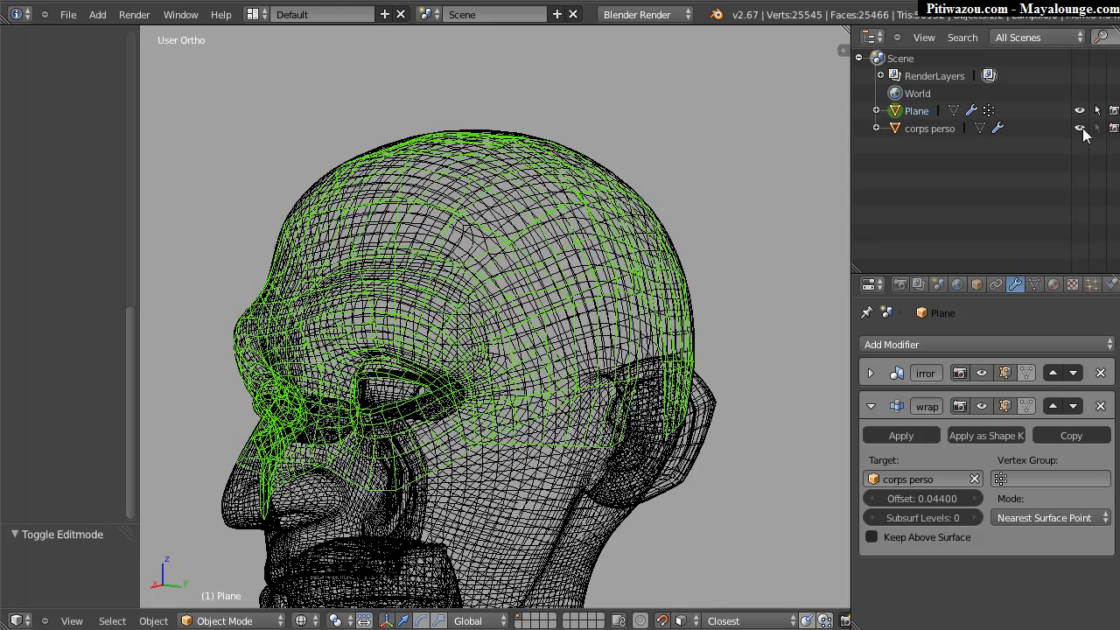
pyautogui.click(1080, 129)
pyautogui.press('z')
pyautogui.moveTo(460, 302)
pyautogui.mouseDown(button='middle')
pyautogui.moveTo(547, 334)
pyautogui.moveTo(535, 308)
pyautogui.moveTo(883, 363)
pyautogui.mouseUp(button='middle')
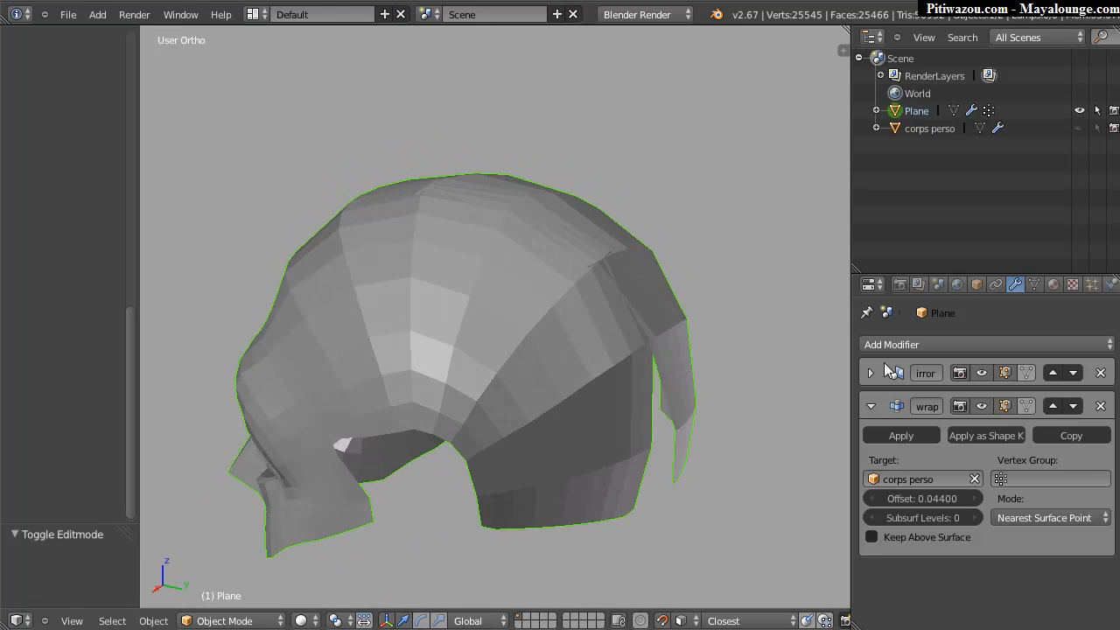
# Turn on the Wire display option for the Plane object to show its edges over the solid shading.
pyautogui.click(977, 284)
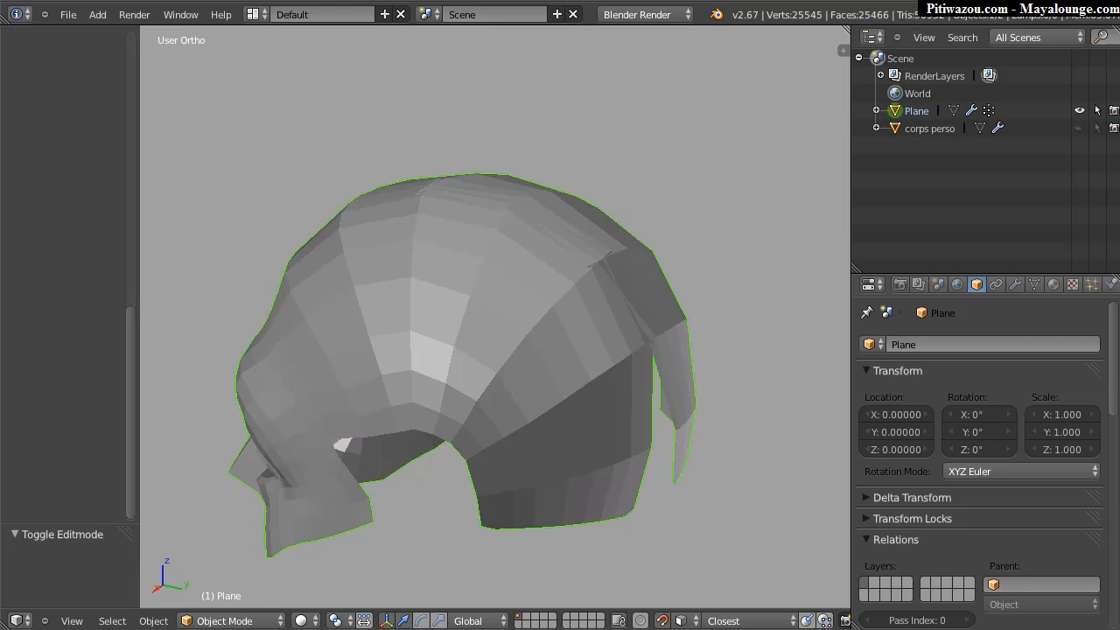
pyautogui.scroll(-8, 995, 477)
pyautogui.click(867, 513)
pyautogui.moveTo(460, 359); pyautogui.dragTo(424, 225, button='middle')
pyautogui.moveTo(688, 331); pyautogui.dragTo(707, 374, button='middle')
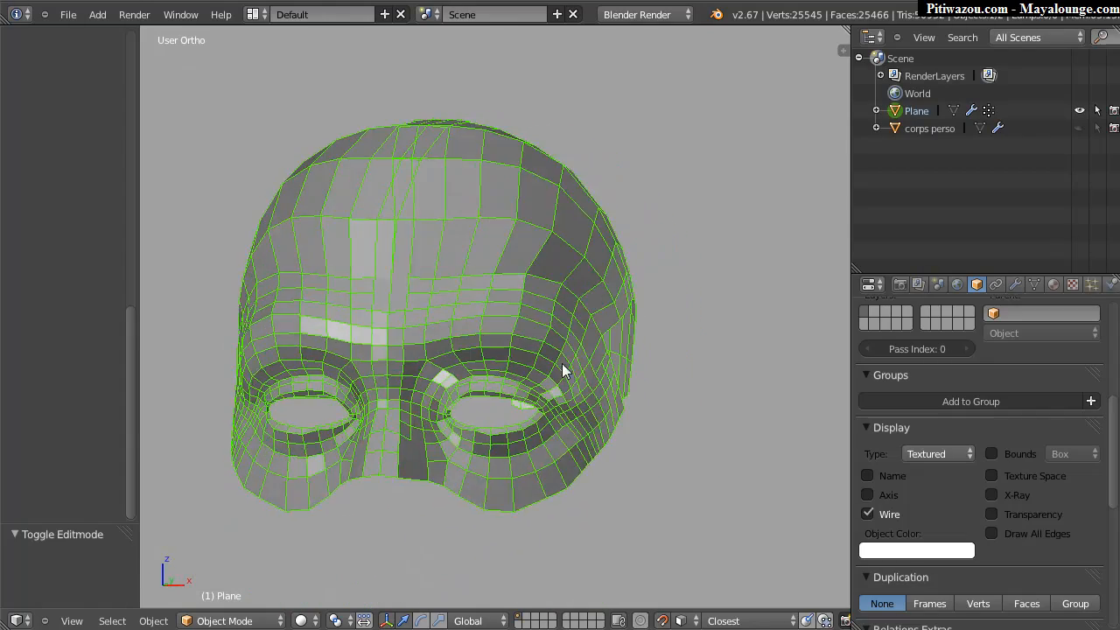
pyautogui.scroll(2, 560, 332)
pyautogui.keyDown('shift'); pyautogui.moveTo(422, 366); pyautogui.dragTo(463, 357, button='middle'); pyautogui.keyUp('shift')
pyautogui.scroll(-1, 531, 304)
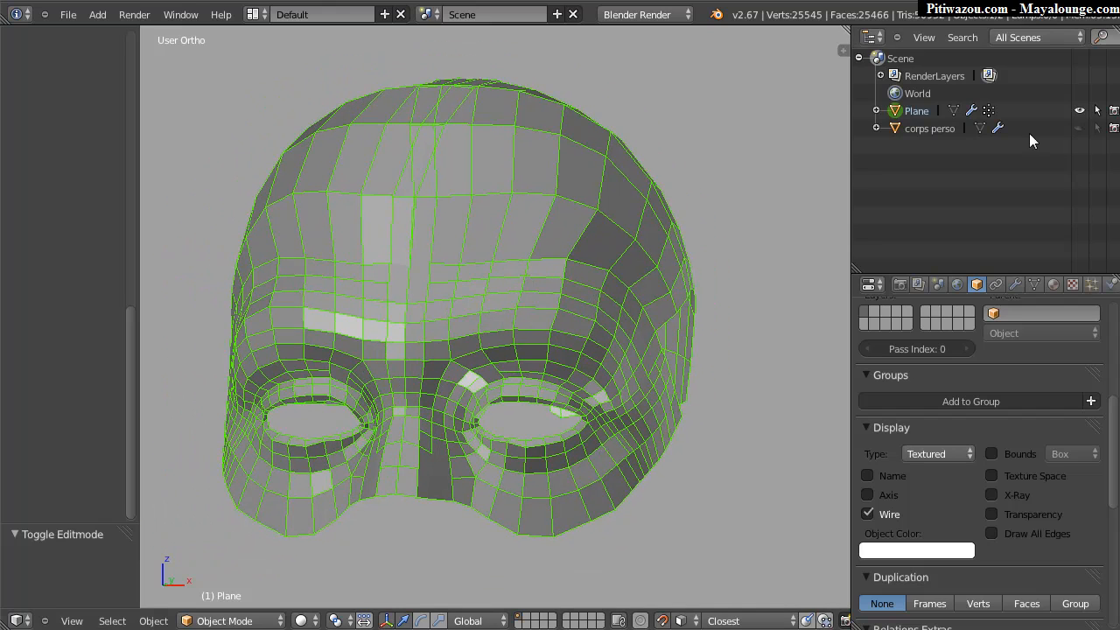
# Show corps perso again and enter Edit Mode on the retopology mesh around the nose.
pyautogui.click(1079, 128)
pyautogui.moveTo(480, 320); pyautogui.dragTo(440, 315, button='middle')
pyautogui.press('a')
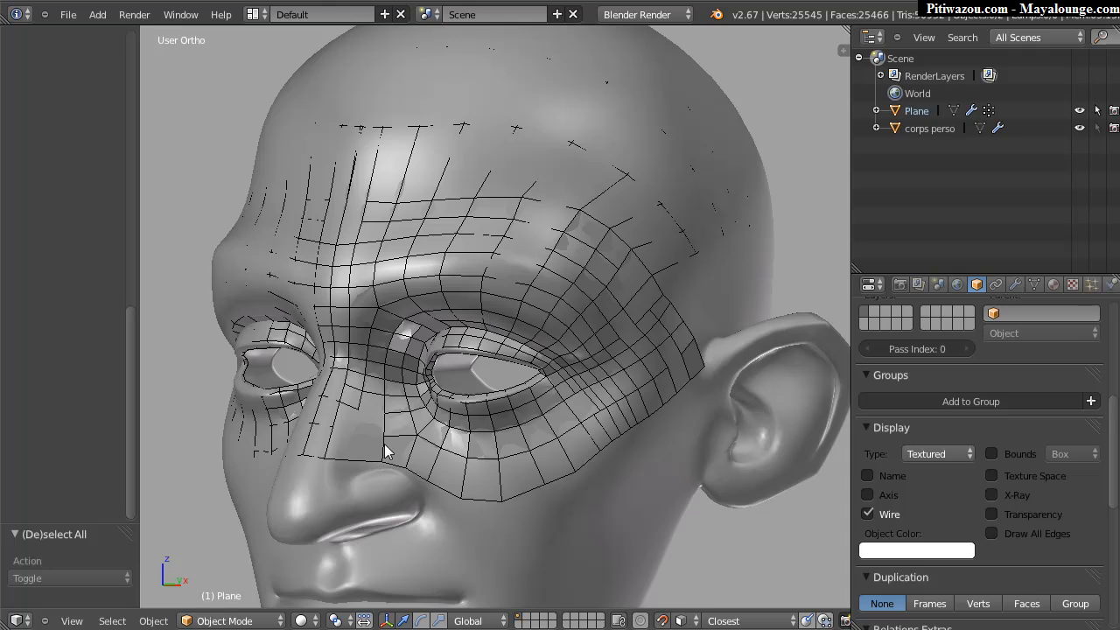
pyautogui.scroll(6, 423, 340)
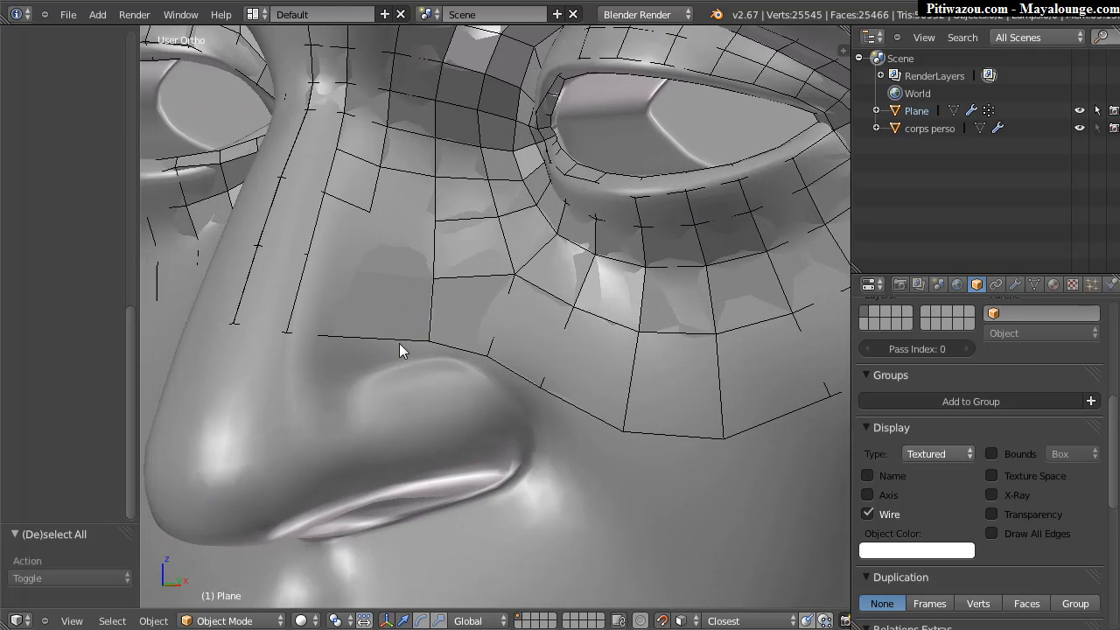
pyautogui.scroll(3, 412, 346)
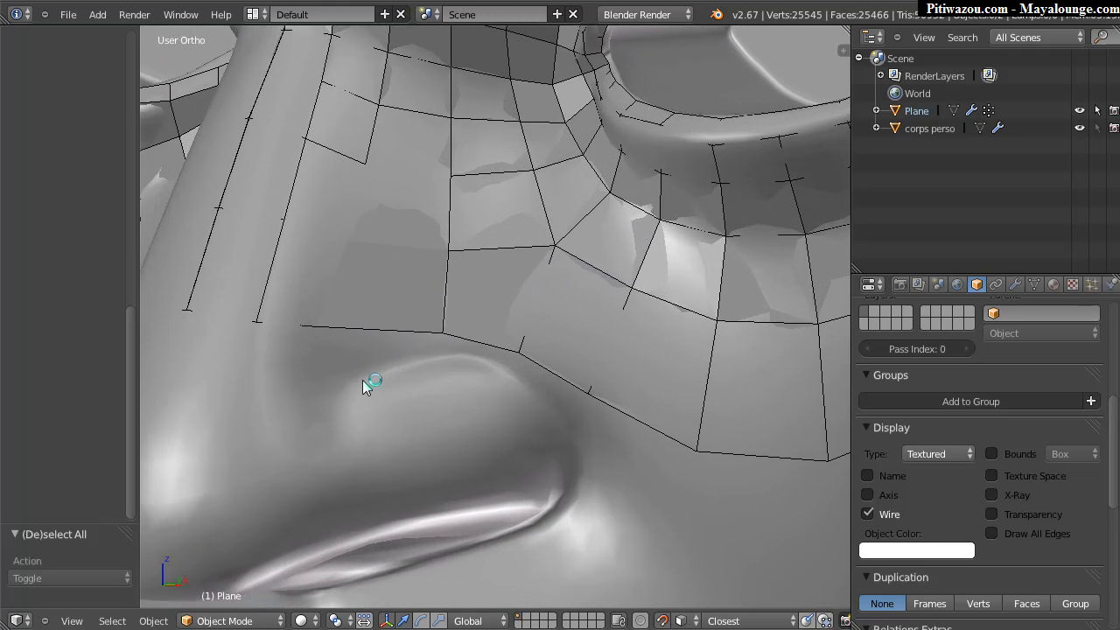
pyautogui.press('Tab')
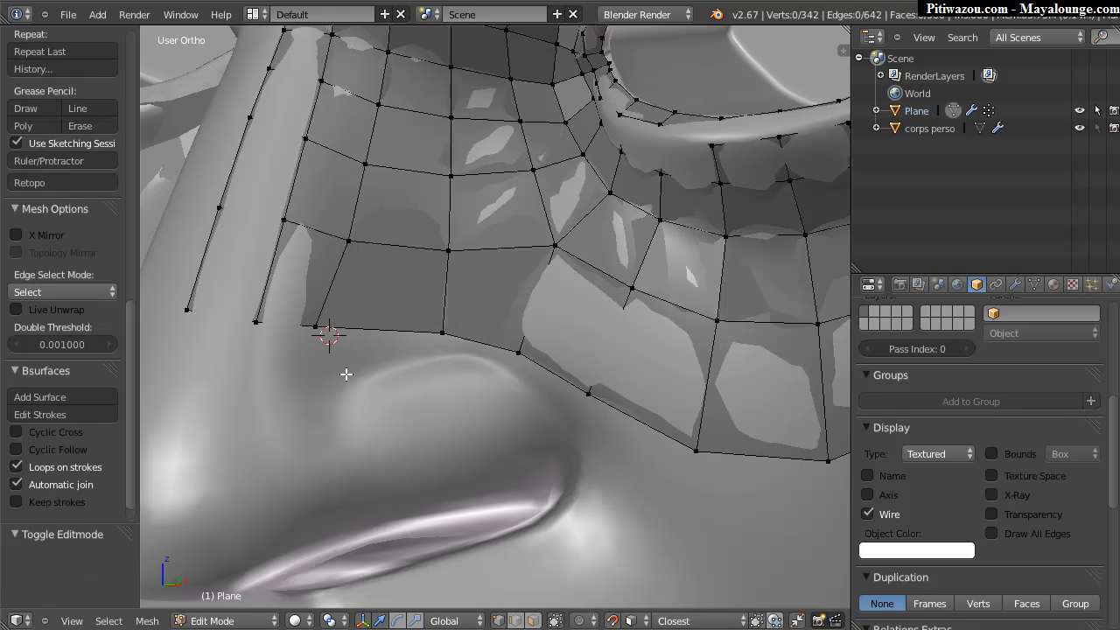
# Start a strip of quads above the nostril wing and extrude it four segments over the wing towards the cheek.
pyautogui.keyDown('ctrl'); pyautogui.click(349, 379); pyautogui.keyUp('ctrl')
pyautogui.keyDown('shift'); pyautogui.rightClick(354, 377); pyautogui.keyUp('shift')
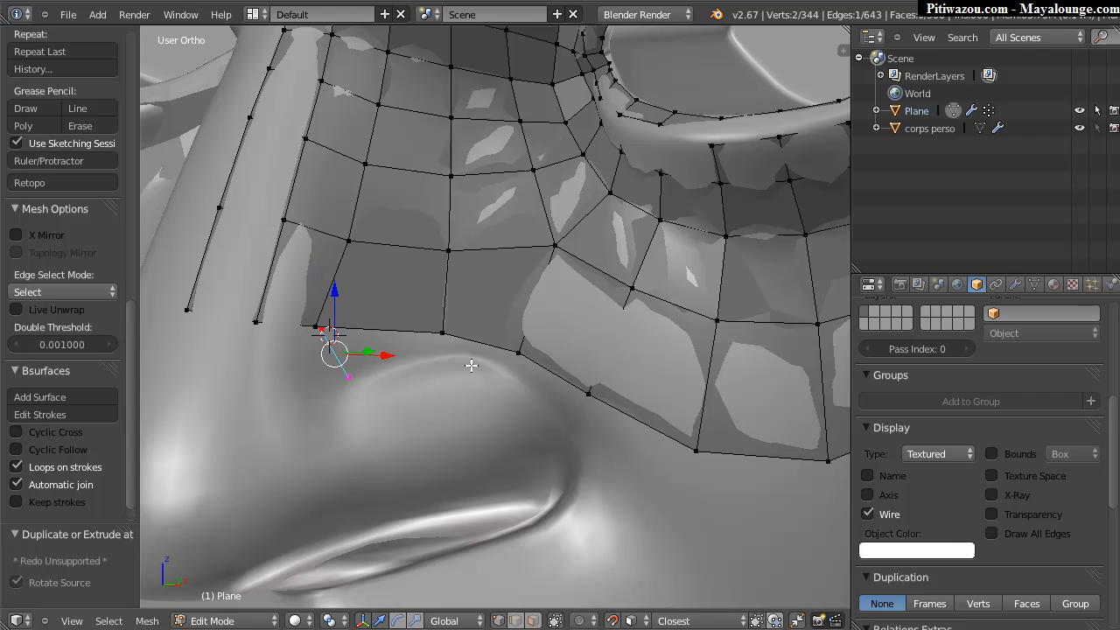
pyautogui.keyDown('ctrl'); pyautogui.click(413, 332); pyautogui.keyUp('ctrl')
pyautogui.keyDown('ctrl'); pyautogui.click(493, 328); pyautogui.keyUp('ctrl')
pyautogui.keyDown('ctrl'); pyautogui.click(557, 363); pyautogui.keyUp('ctrl')
pyautogui.keyDown('ctrl'); pyautogui.click(590, 421); pyautogui.keyUp('ctrl')
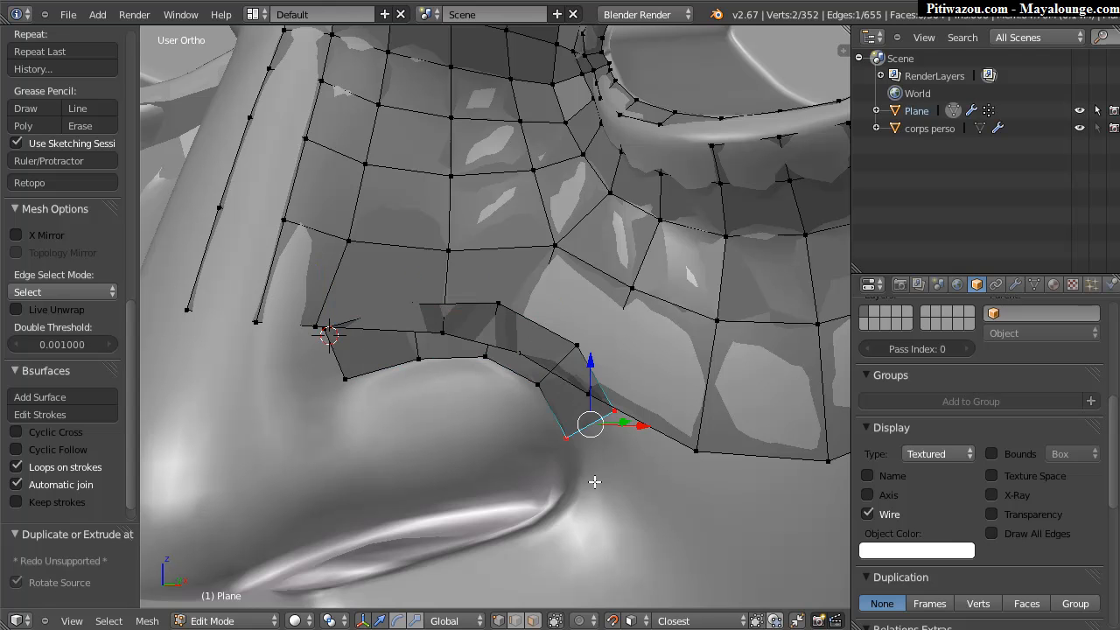
# Extrude the quad strip six more segments down around the nostril wing and under the nostril to the face's centre line.
pyautogui.keyDown('ctrl'); pyautogui.click(591, 486); pyautogui.keyUp('ctrl')
pyautogui.keyDown('ctrl'); pyautogui.click(565, 539); pyautogui.keyUp('ctrl')
pyautogui.keyDown('ctrl'); pyautogui.click(499, 574); pyautogui.keyUp('ctrl')
pyautogui.keyDown('ctrl'); pyautogui.click(404, 595); pyautogui.keyUp('ctrl')
pyautogui.keyDown('shift'); pyautogui.moveTo(400, 414); pyautogui.dragTo(432, 318, button='middle'); pyautogui.keyUp('shift')
pyautogui.scroll(2, 584, 364)
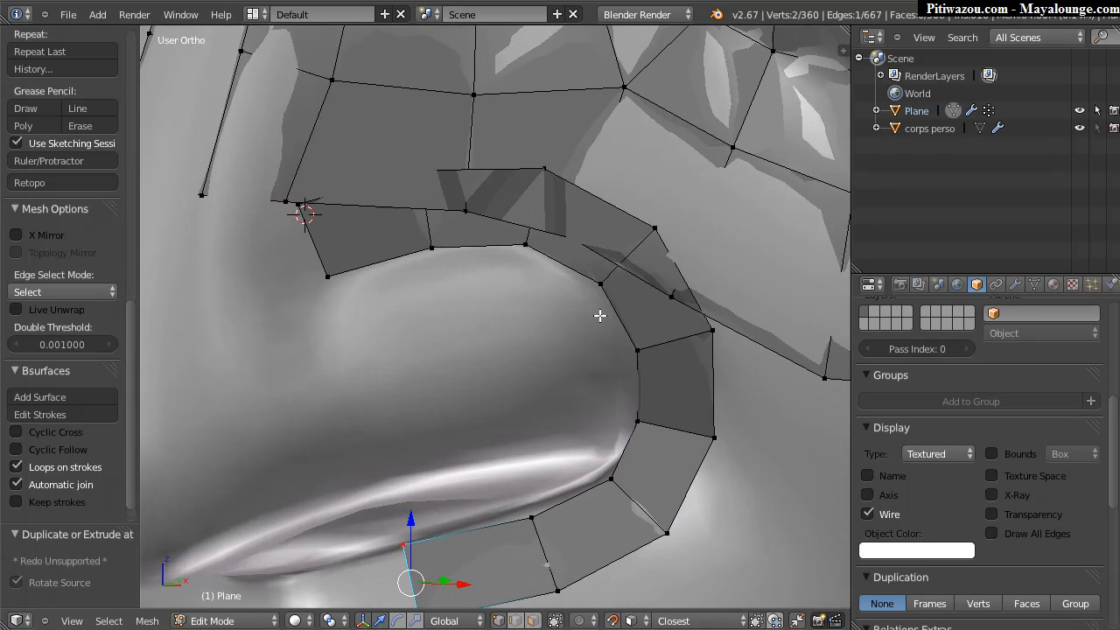
pyautogui.scroll(-2, 599, 315)
pyautogui.moveTo(512, 361); pyautogui.dragTo(400, 369, button='middle')
pyautogui.keyDown('ctrl'); pyautogui.click(376, 511); pyautogui.keyUp('ctrl')
pyautogui.keyDown('ctrl'); pyautogui.click(323, 516); pyautogui.keyUp('ctrl')
# Extrude the strip's last lower edge down the philtrum and place its two end vertices at the upper lip.
pyautogui.scroll(-2, 592, 342)
pyautogui.keyDown('shift'); pyautogui.moveTo(419, 441); pyautogui.dragTo(446, 377, button='middle'); pyautogui.keyUp('shift')
pyautogui.rightClick(427, 417)
pyautogui.keyDown('shift'); pyautogui.rightClick(398, 419); pyautogui.keyUp('shift')
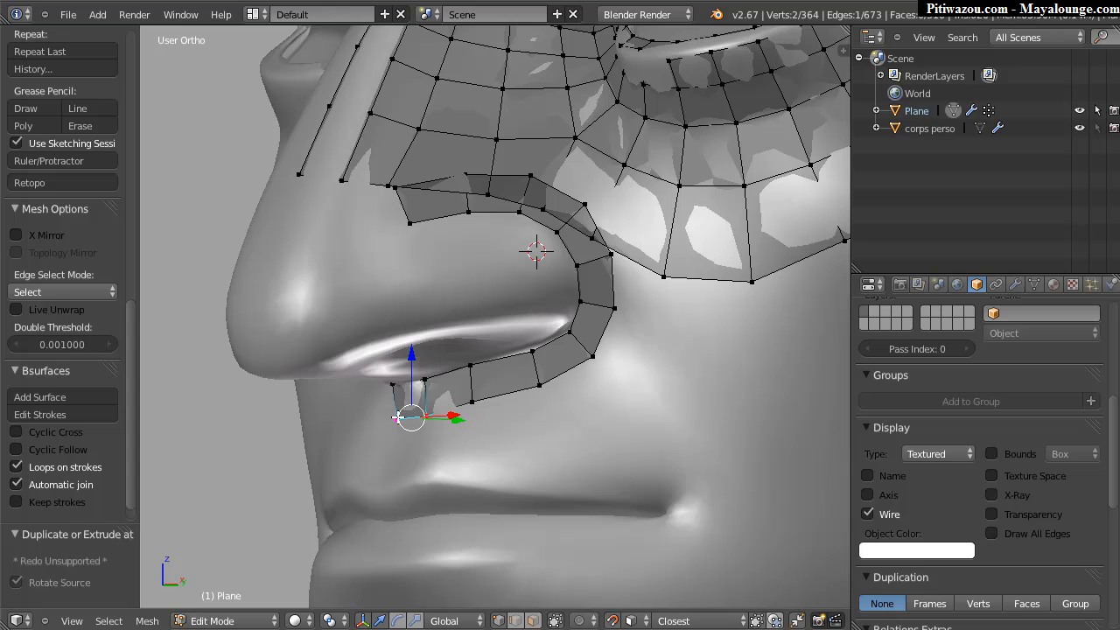
pyautogui.moveTo(402, 466)
pyautogui.mouseDown(button='middle')
pyautogui.moveTo(397, 457)
pyautogui.moveTo(393, 468)
pyautogui.moveTo(404, 467)
pyautogui.mouseUp(button='middle')
pyautogui.keyDown('ctrl'); pyautogui.click(399, 463); pyautogui.keyUp('ctrl')
pyautogui.moveTo(406, 468); pyautogui.dragTo(428, 465)
pyautogui.moveTo(389, 462); pyautogui.dragTo(393, 488, button='right')
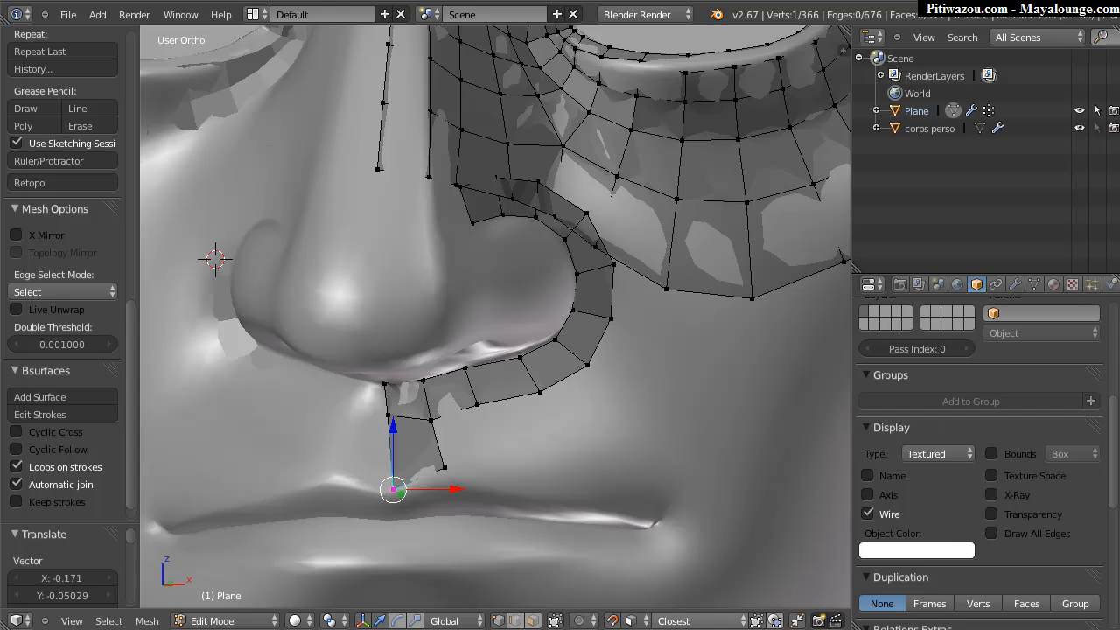
pyautogui.moveTo(447, 465); pyautogui.dragTo(444, 471, button='right')
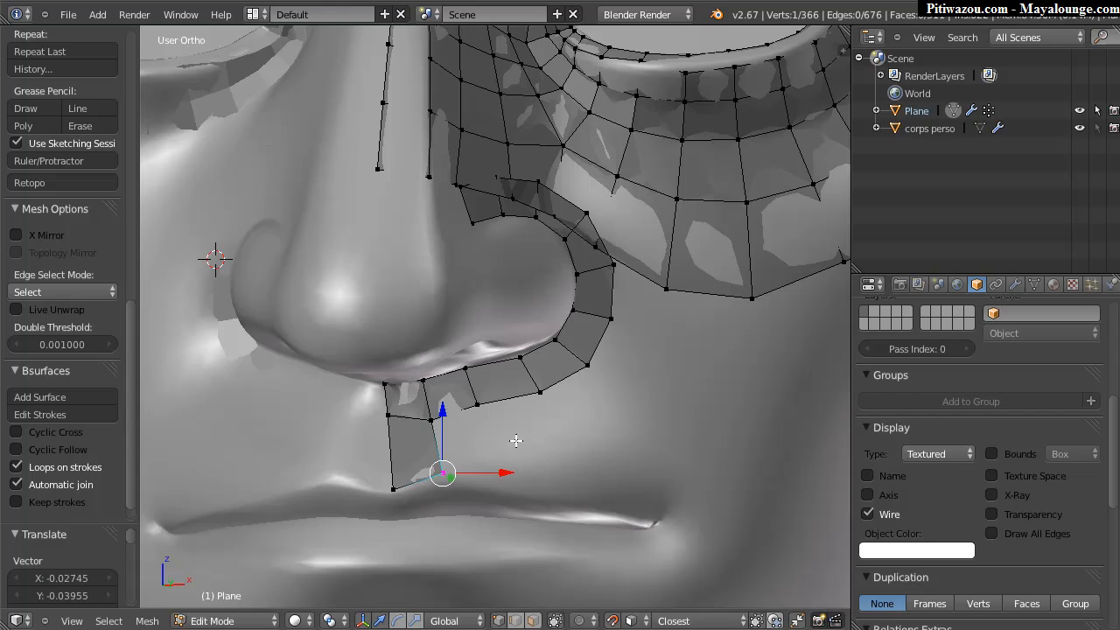
# Extrude the strip's lower edges beneath the nostril down to the upper lip and place the new vertices along the lip line.
pyautogui.moveTo(475, 463); pyautogui.dragTo(484, 409, button='middle')
pyautogui.rightClick(490, 404)
pyautogui.keyDown('shift'); pyautogui.rightClick(439, 420); pyautogui.keyUp('shift')
pyautogui.keyDown('shift'); pyautogui.rightClick(556, 389); pyautogui.keyUp('shift')
pyautogui.keyDown('shift'); pyautogui.rightClick(610, 360); pyautogui.keyUp('shift')
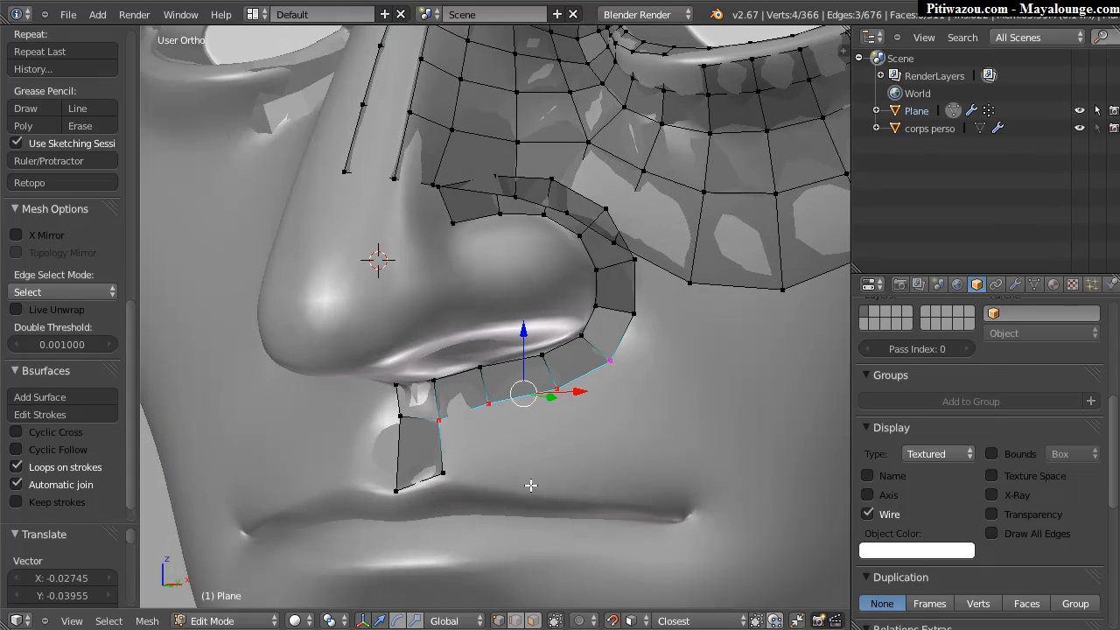
pyautogui.keyDown('ctrl'); pyautogui.click(538, 488); pyautogui.keyUp('ctrl')
pyautogui.moveTo(449, 509); pyautogui.dragTo(499, 480, button='right')
pyautogui.moveTo(570, 492); pyautogui.dragTo(565, 490, button='right')
pyautogui.moveTo(629, 474); pyautogui.dragTo(631, 495, button='right')
# Weld the new lip row's first vertex to the philtrum corner using Vertex snapping, then restore Face snapping.
pyautogui.moveTo(483, 378); pyautogui.dragTo(510, 437, button='middle')
pyautogui.click(630, 621)
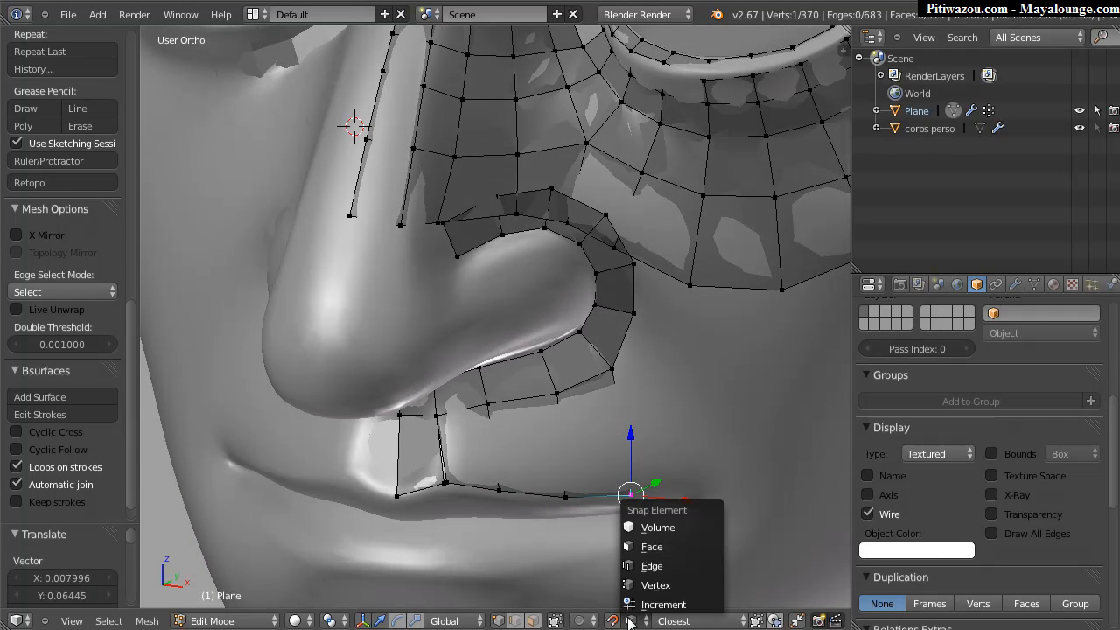
pyautogui.click(652, 583)
pyautogui.moveTo(437, 488); pyautogui.dragTo(447, 485, button='right')
pyautogui.moveTo(511, 470); pyautogui.dragTo(578, 515, button='middle')
pyautogui.click(646, 621)
pyautogui.click(643, 545)
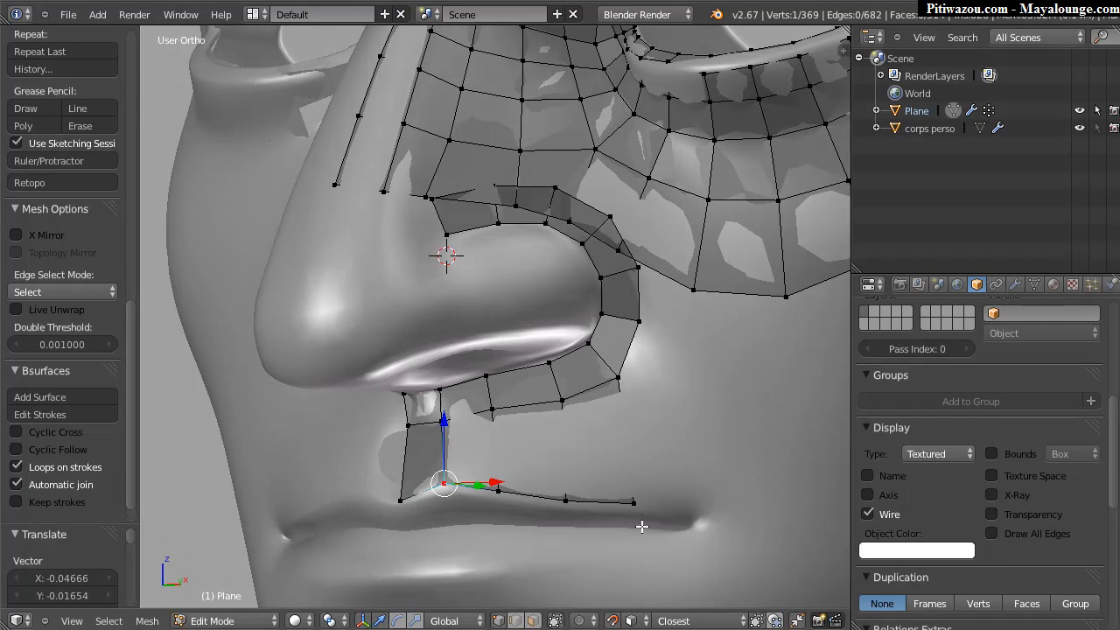
# Add one loop cut across the faces between the nostril and upper lip and fit it to the sculpt.
pyautogui.hotkey('ctrl', 'r')
pyautogui.click(509, 460)
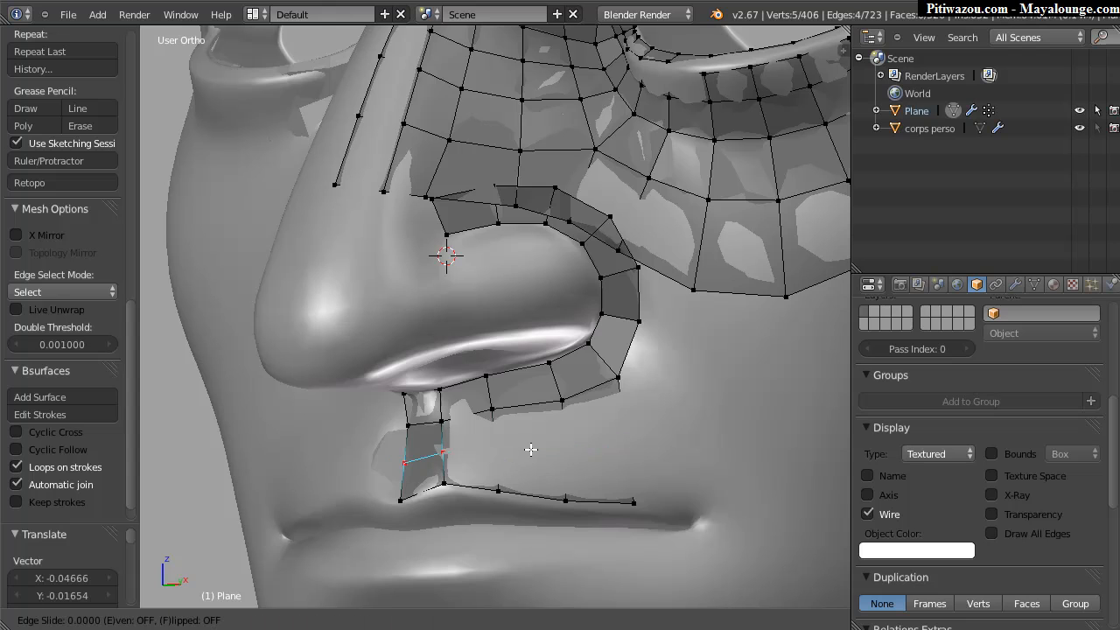
pyautogui.click(518, 449)
pyautogui.press('g')
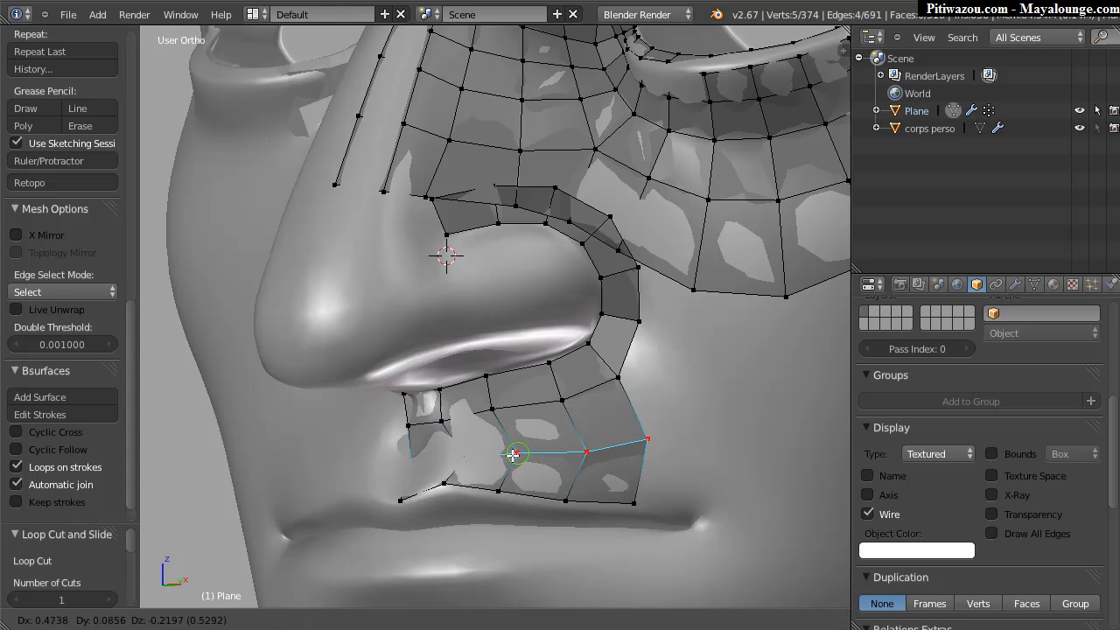
pyautogui.click(496, 448)
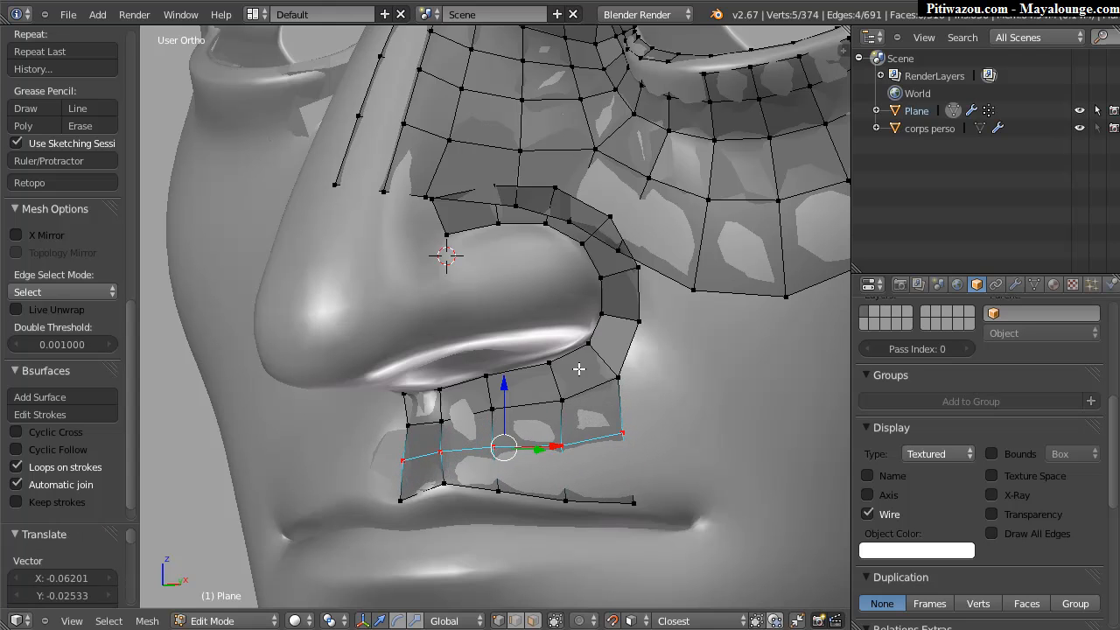
# Reposition the centre-line vertices on the philtrum, fine-tuning their depth along the Y axis.
pyautogui.moveTo(500, 450); pyautogui.dragTo(437, 447, button='middle')
pyautogui.rightClick(400, 460)
pyautogui.press('g')
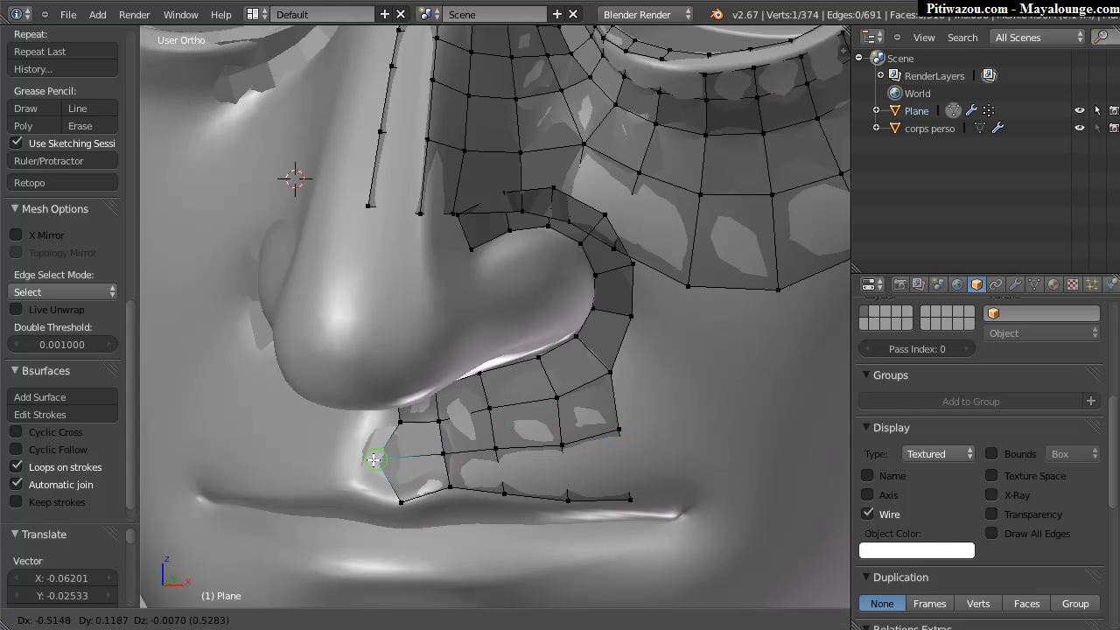
pyautogui.click(382, 461)
pyautogui.press('g')
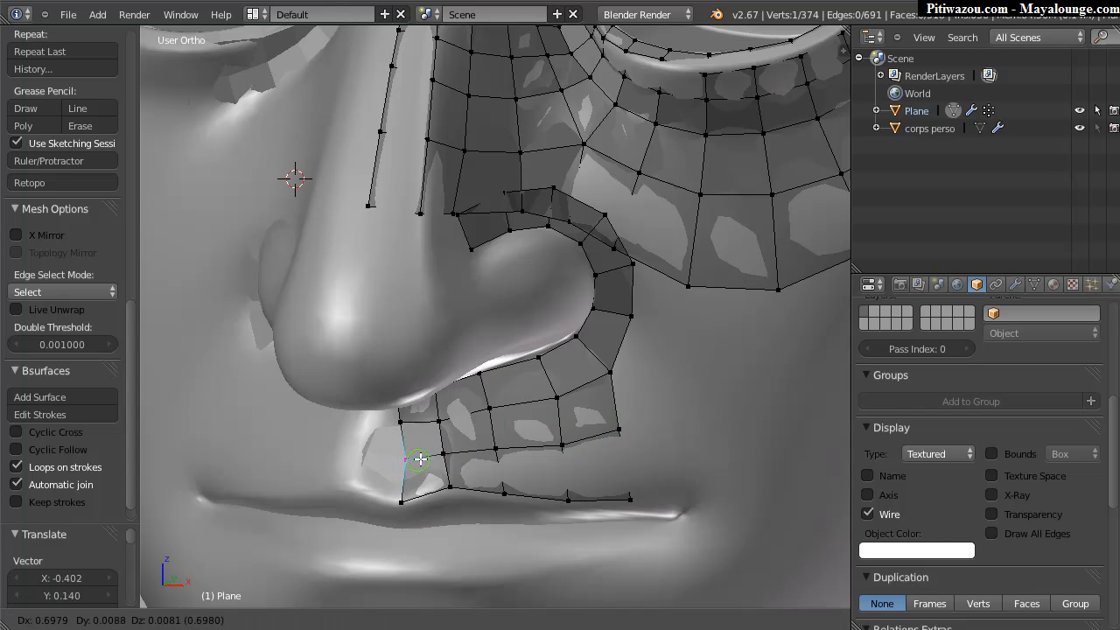
pyautogui.click(414, 452)
pyautogui.moveTo(414, 451); pyautogui.dragTo(409, 442, button='middle')
pyautogui.press('g')
pyautogui.press('y')
pyautogui.click(424, 429)
pyautogui.press('g')
pyautogui.press('y')
pyautogui.click(410, 424)
# Adjust the vertices at the base of the nose so the philtrum faces follow the sculpt.
pyautogui.moveTo(410, 423); pyautogui.dragTo(396, 383, button='middle')
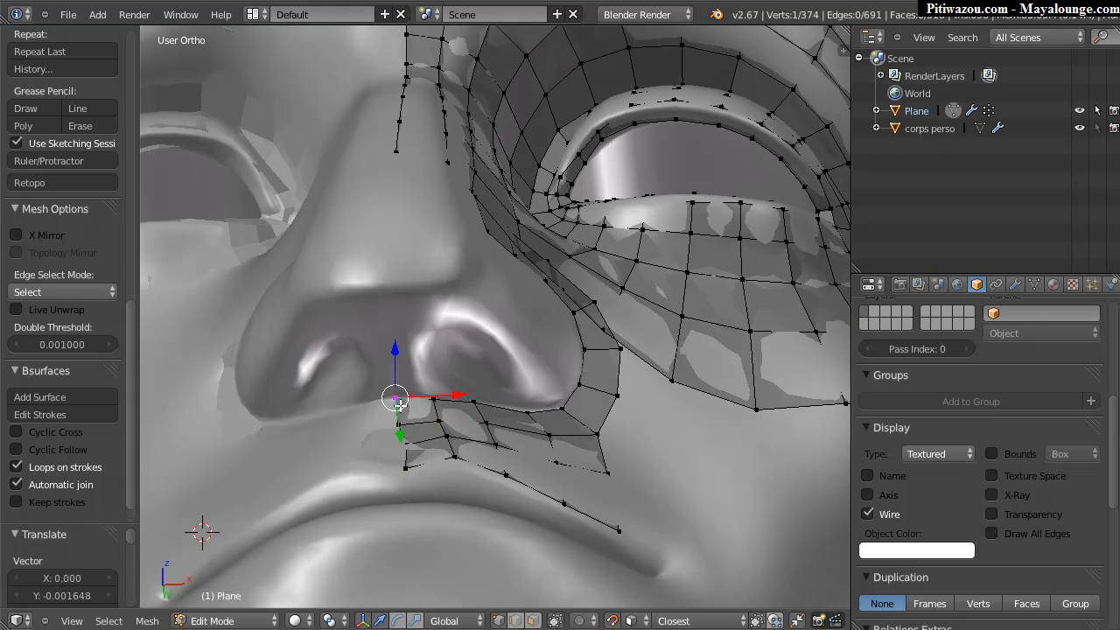
pyautogui.press('g')
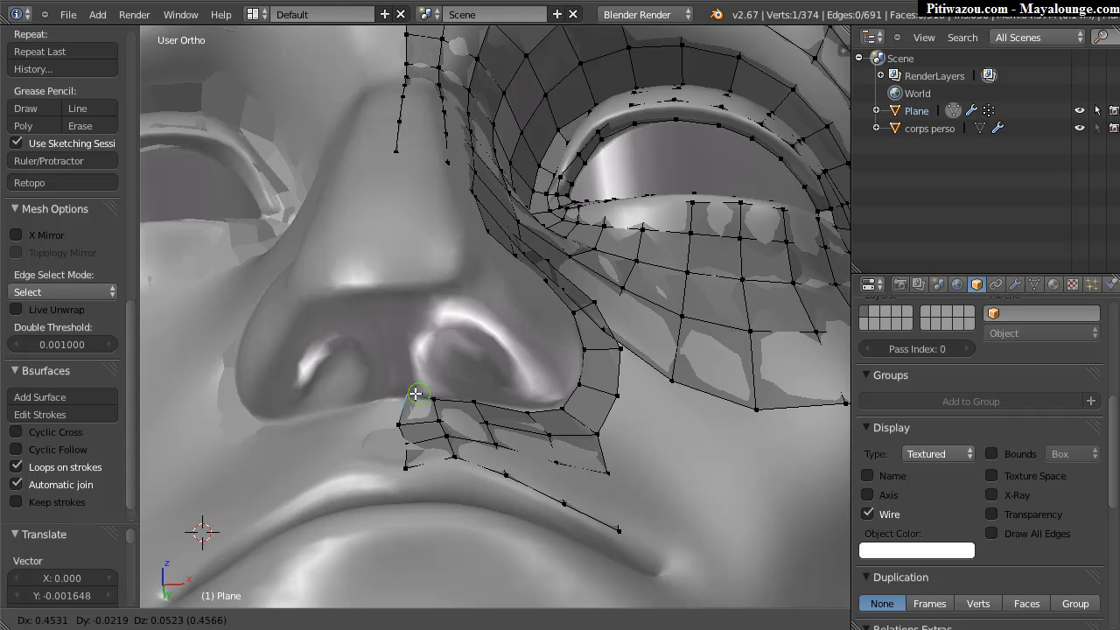
pyautogui.click(413, 396)
pyautogui.press('g')
pyautogui.click(418, 420)
pyautogui.moveTo(477, 381); pyautogui.dragTo(416, 490, button='middle')
pyautogui.moveTo(479, 352); pyautogui.dragTo(569, 368, button='middle')
pyautogui.press('g')
pyautogui.click(444, 440)
pyautogui.press('g')
pyautogui.click(444, 411)
# Move the bordering vertices above the nostril wing so the nose-side mesh lines up with the nostril strip.
pyautogui.moveTo(513, 391); pyautogui.dragTo(463, 328, button='middle')
pyautogui.press('g')
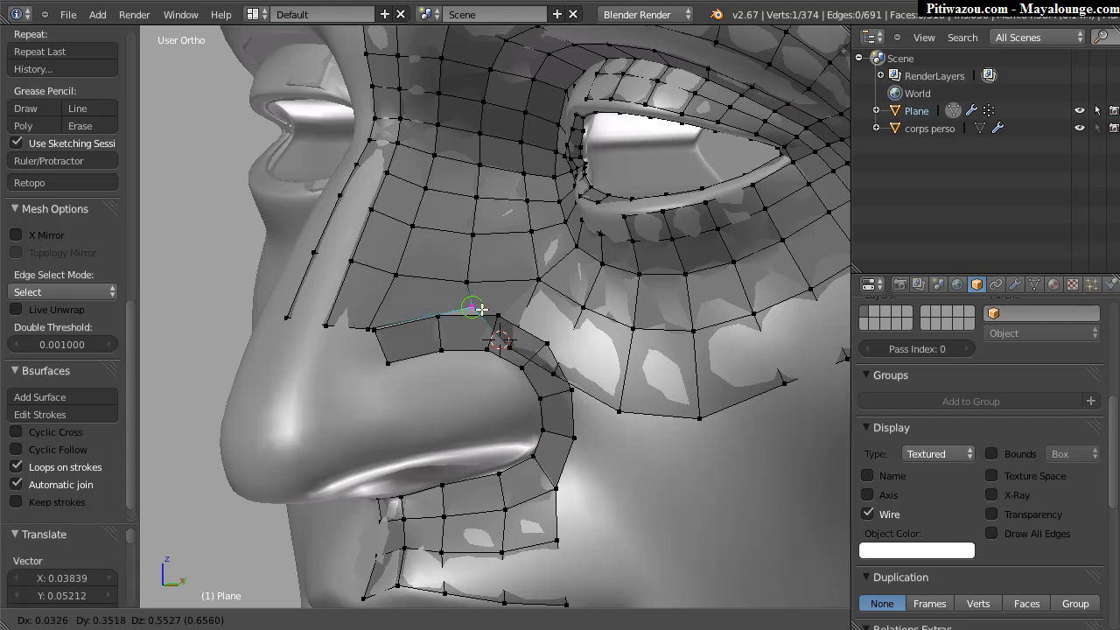
pyautogui.click(482, 312)
pyautogui.rightClick(509, 349)
pyautogui.press('g')
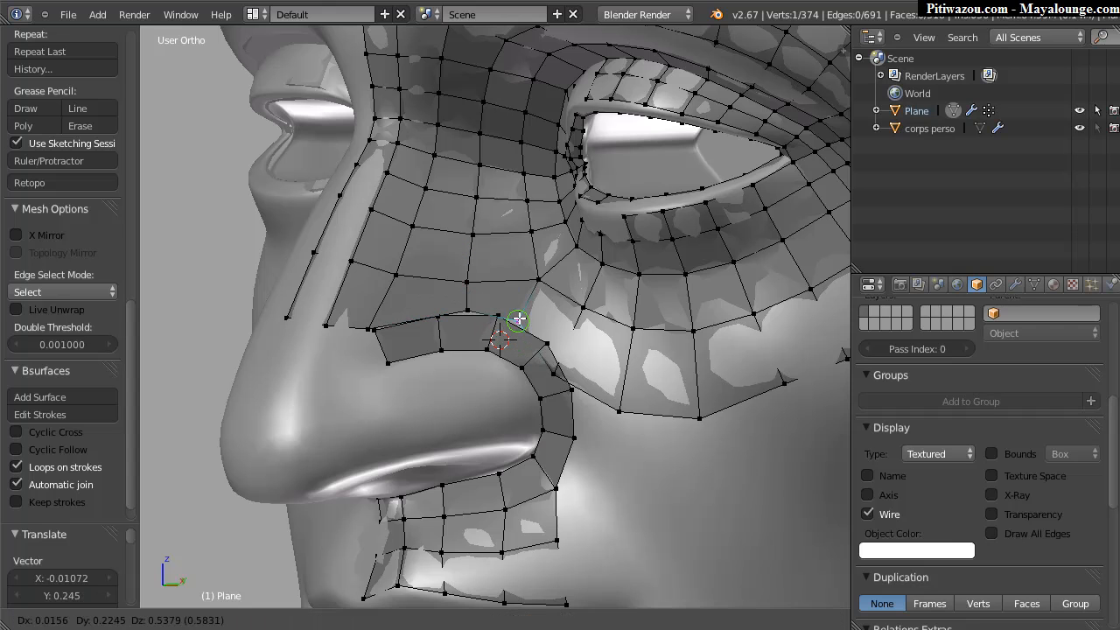
pyautogui.click(518, 317)
pyautogui.rightClick(555, 380)
pyautogui.press('g')
pyautogui.click(546, 341)
pyautogui.rightClick(518, 317)
pyautogui.press('g')
pyautogui.click(502, 316)
pyautogui.rightClick(439, 315)
pyautogui.press('g')
pyautogui.click(442, 316)
# Switch snapping to Vertex and weld the nose-side vertex to the matching vertex on the nostril strip.
pyautogui.click(632, 620)
pyautogui.click(648, 582)
pyautogui.press('g')
pyautogui.click(444, 316)
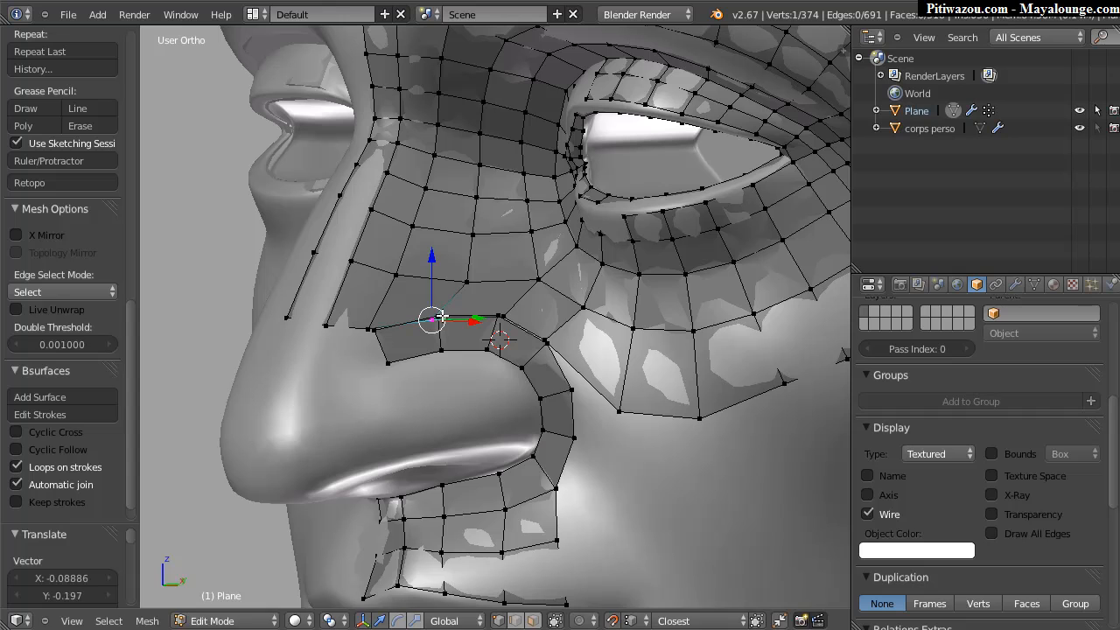
pyautogui.press('g')
pyautogui.click(438, 315)
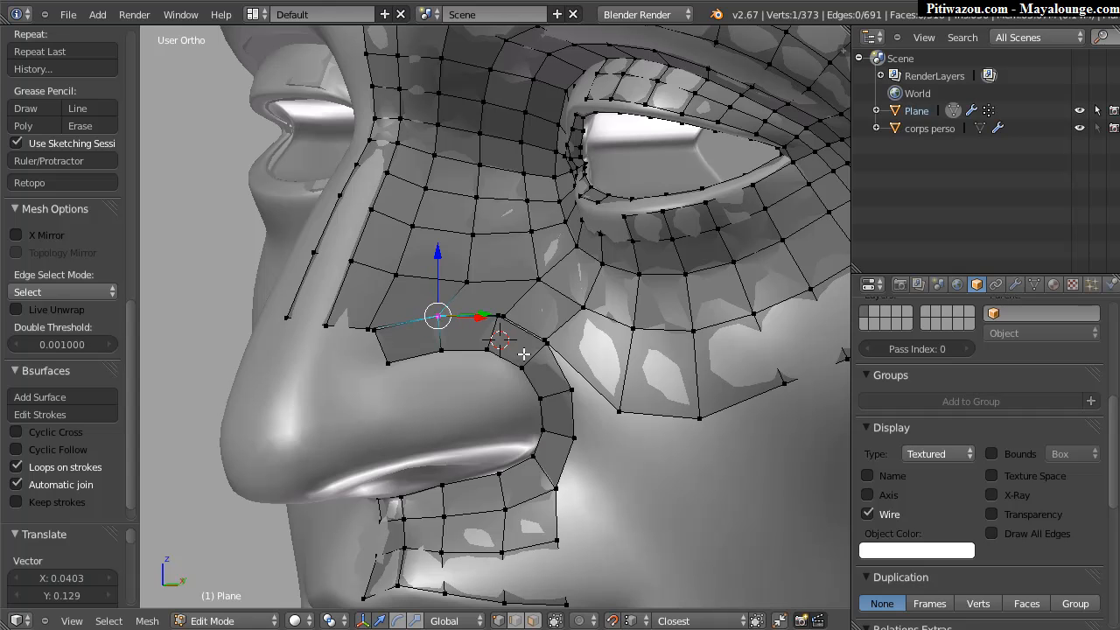
pyautogui.press('g')
pyautogui.press('y')
pyautogui.click(492, 316)
pyautogui.hotkey('ctrl', 'z')
# Weld the remaining three vertex pairs along the seam between the nostril strip and the nose-side and cheek mesh.
pyautogui.moveTo(512, 321); pyautogui.dragTo(464, 343, button='middle')
pyautogui.scroll(5, 537, 260)
pyautogui.press('g')
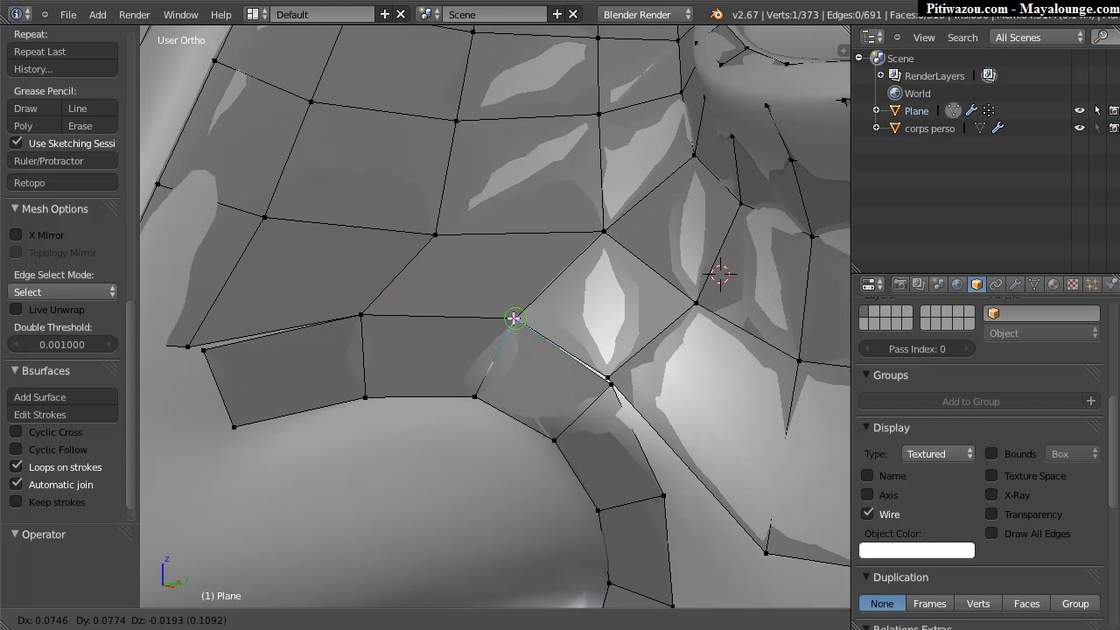
pyautogui.click(515, 318)
pyautogui.press('g')
pyautogui.click(610, 392)
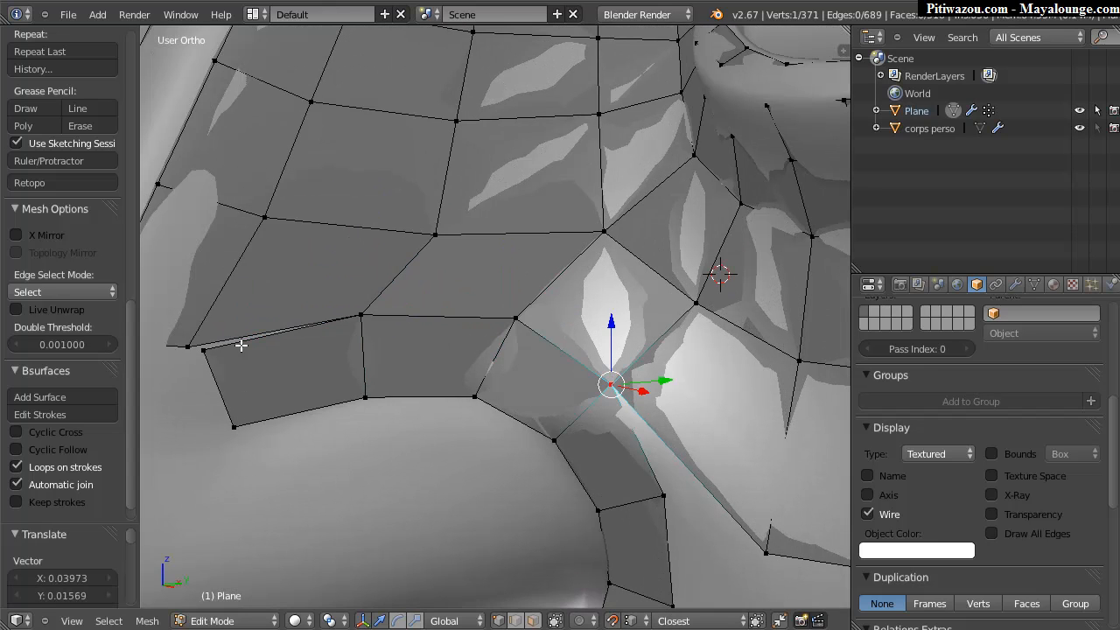
pyautogui.press('g')
pyautogui.click(187, 347)
# Switch snapping back to Face and reposition three vertices above the nostril wing to even out the quads.
pyautogui.moveTo(556, 419); pyautogui.dragTo(436, 276, button='middle')
pyautogui.click(630, 621)
pyautogui.click(652, 545)
pyautogui.rightClick(415, 233)
pyautogui.press('g')
pyautogui.click(381, 231)
pyautogui.rightClick(351, 315)
pyautogui.press('g')
pyautogui.click(363, 320)
pyautogui.rightClick(502, 316)
pyautogui.press('g')
pyautogui.click(512, 334)
# Move the cheek's lower border vertex beside the nostril strip's outer vertex and check the face mesh.
pyautogui.moveTo(652, 447); pyautogui.dragTo(585, 441, button='middle')
pyautogui.scroll(-3, 501, 444)
pyautogui.scroll(-1, 500, 444)
pyautogui.rightClick(626, 431)
pyautogui.press('g')
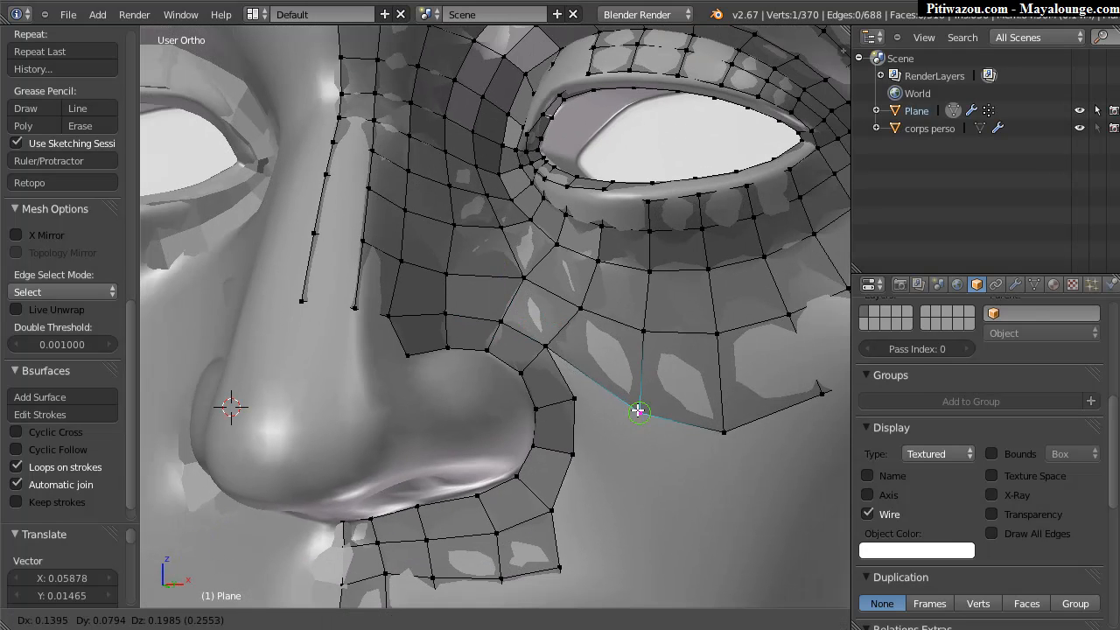
pyautogui.click(576, 396)
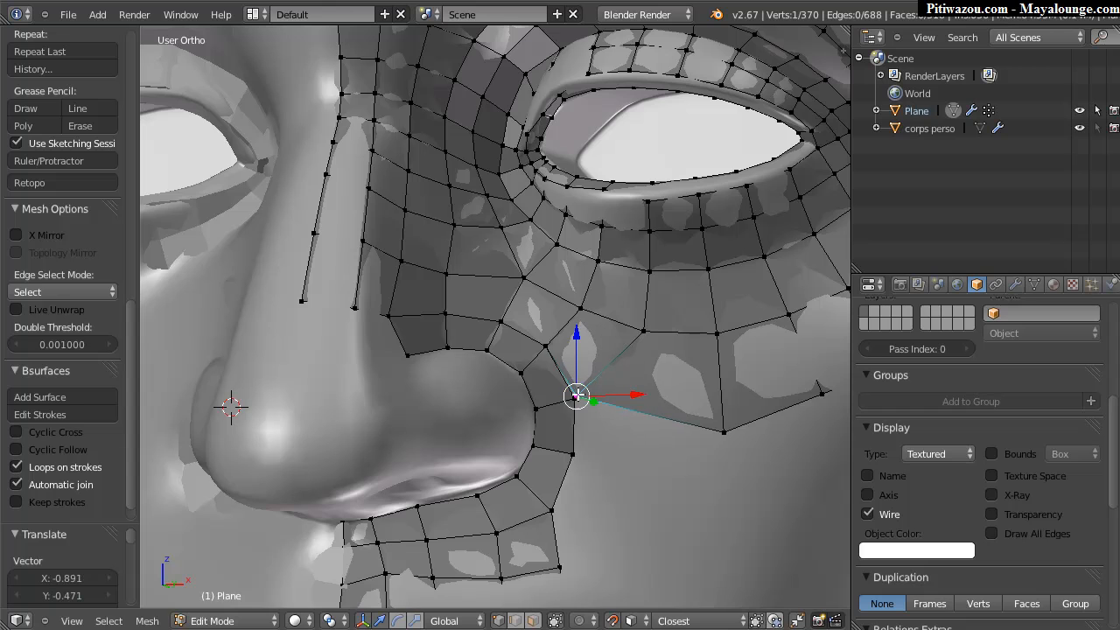
pyautogui.moveTo(562, 367); pyautogui.dragTo(447, 365, button='middle')
pyautogui.scroll(-1, 447, 365)
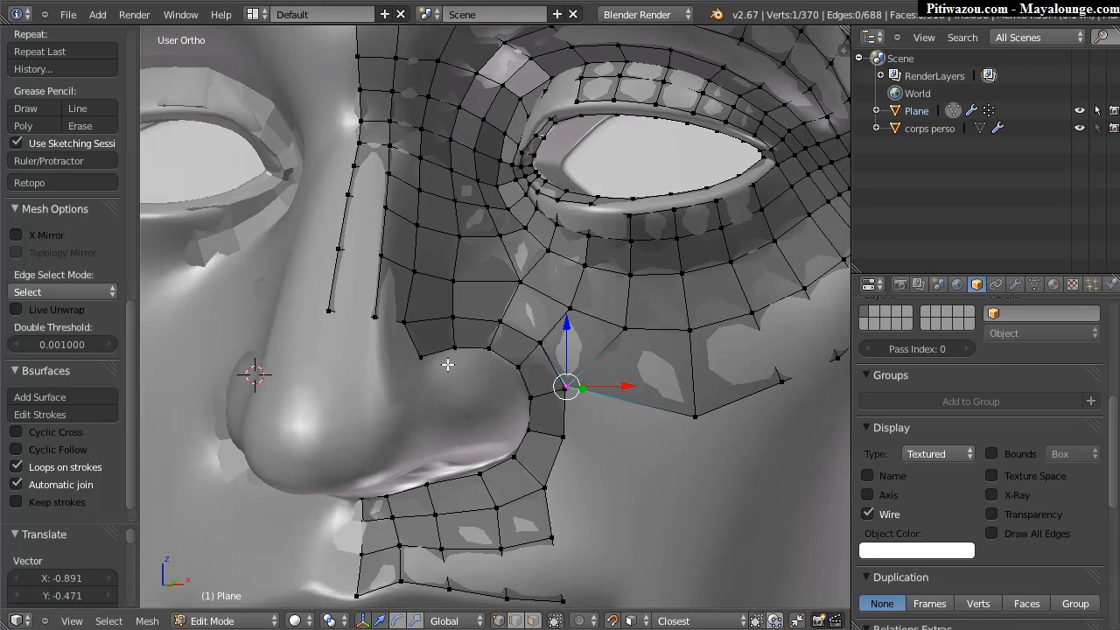
pyautogui.scroll(-2, 383, 379)
pyautogui.moveTo(631, 337); pyautogui.dragTo(574, 352, button='middle')
pyautogui.scroll(-1, 574, 352)
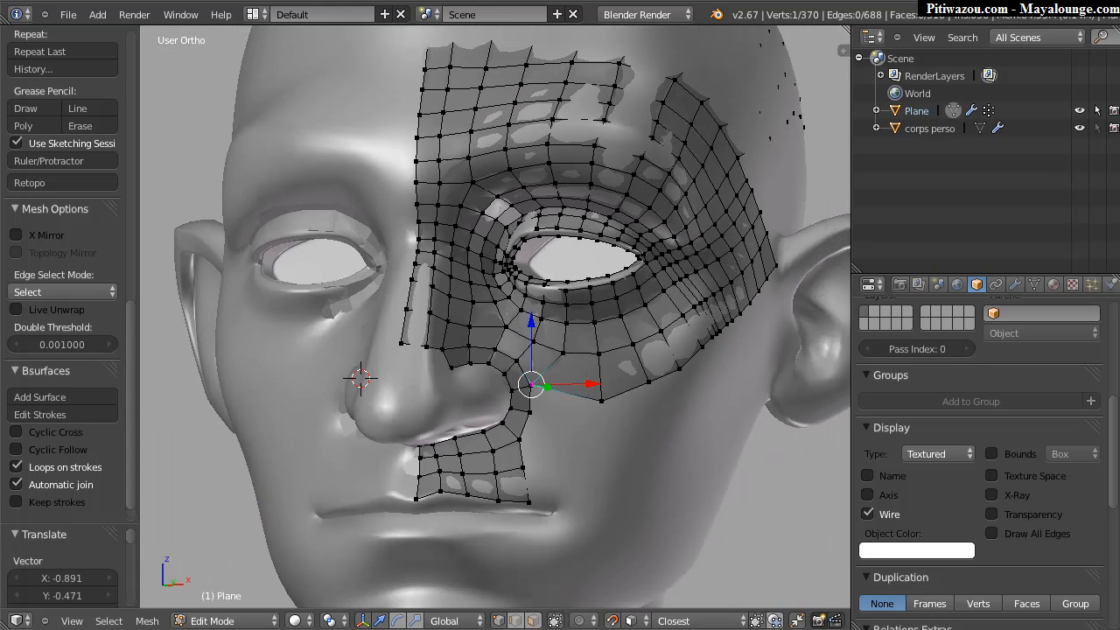